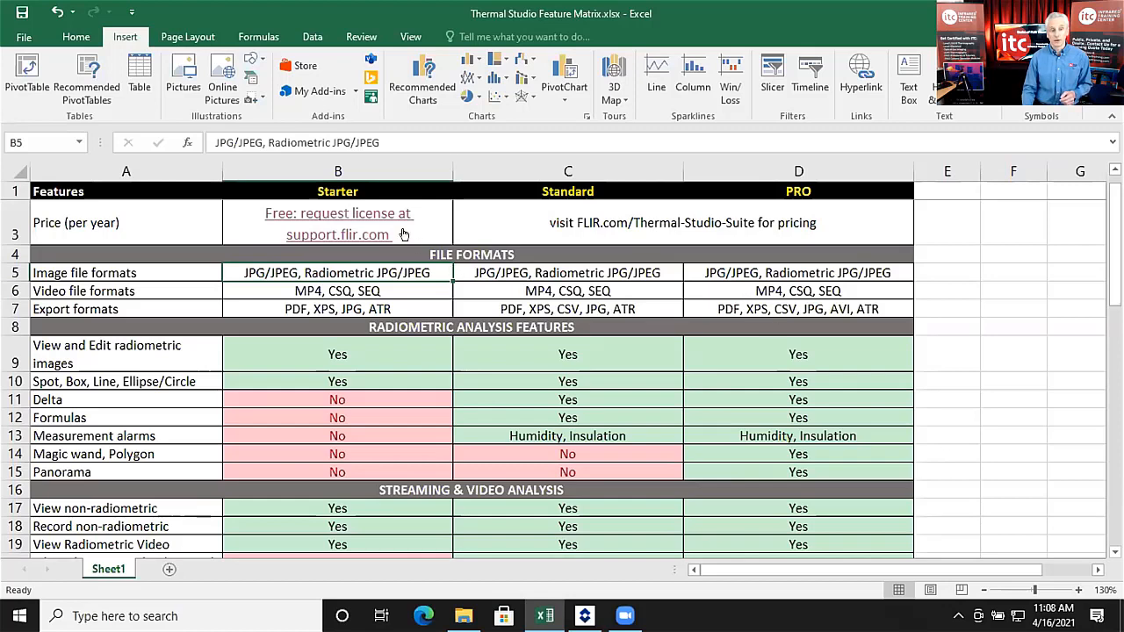
# Step: Follow the free licence request link in B3 and browse the FLIR support page
pyautogui.click(348, 217)
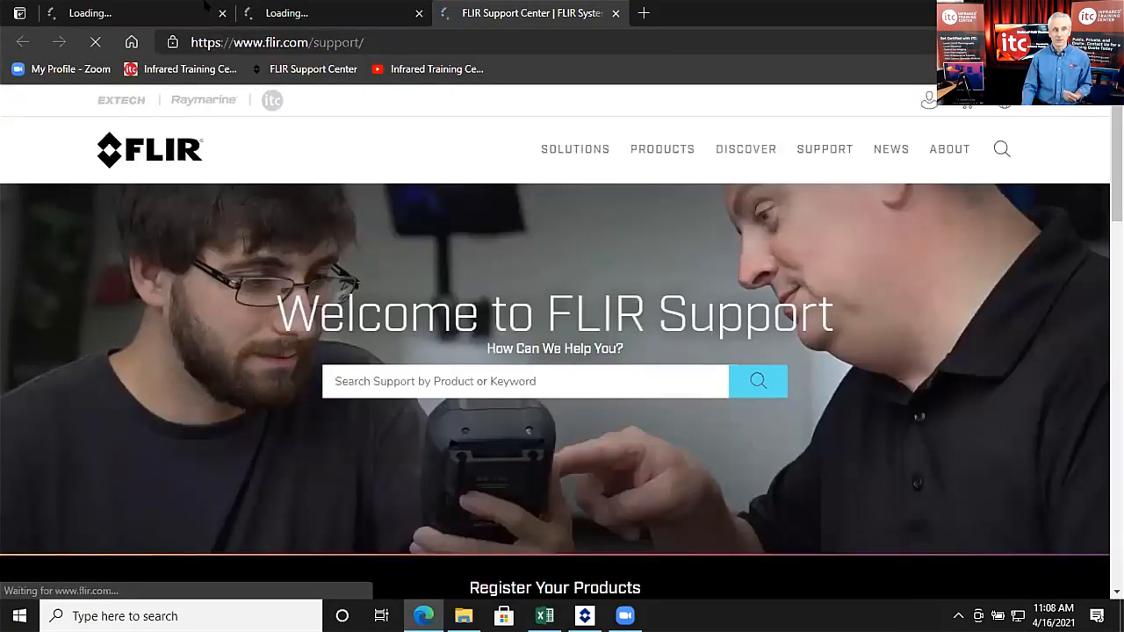
pyautogui.click(164, 18)
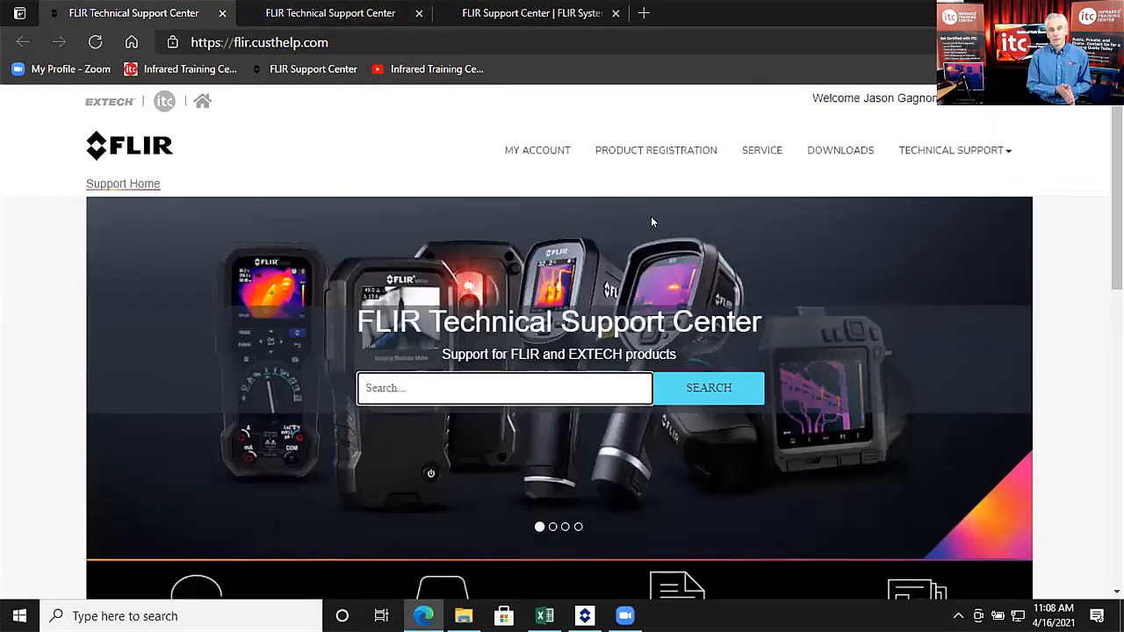
pyautogui.scroll(-1, 651, 220)
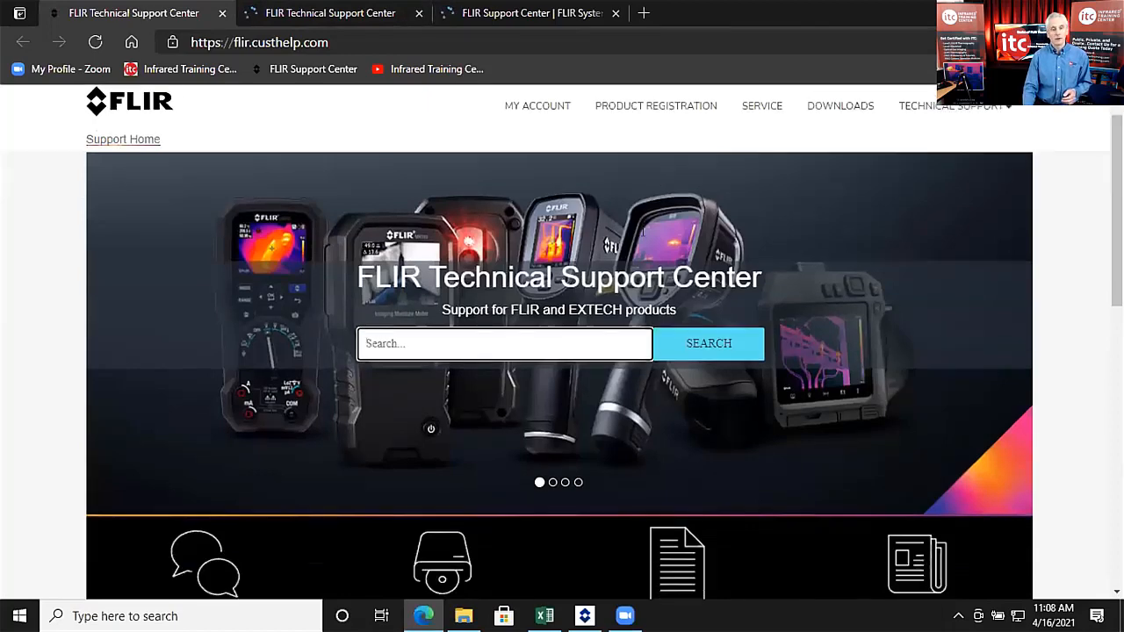
pyautogui.scroll(-3, 651, 217)
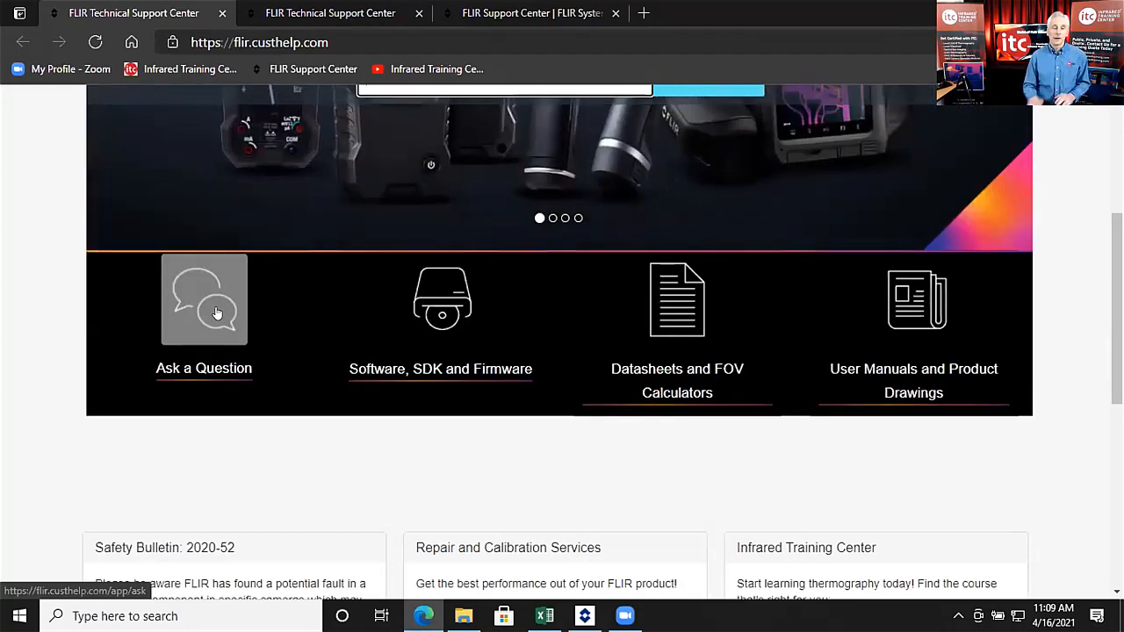
pyautogui.scroll(4, 217, 314)
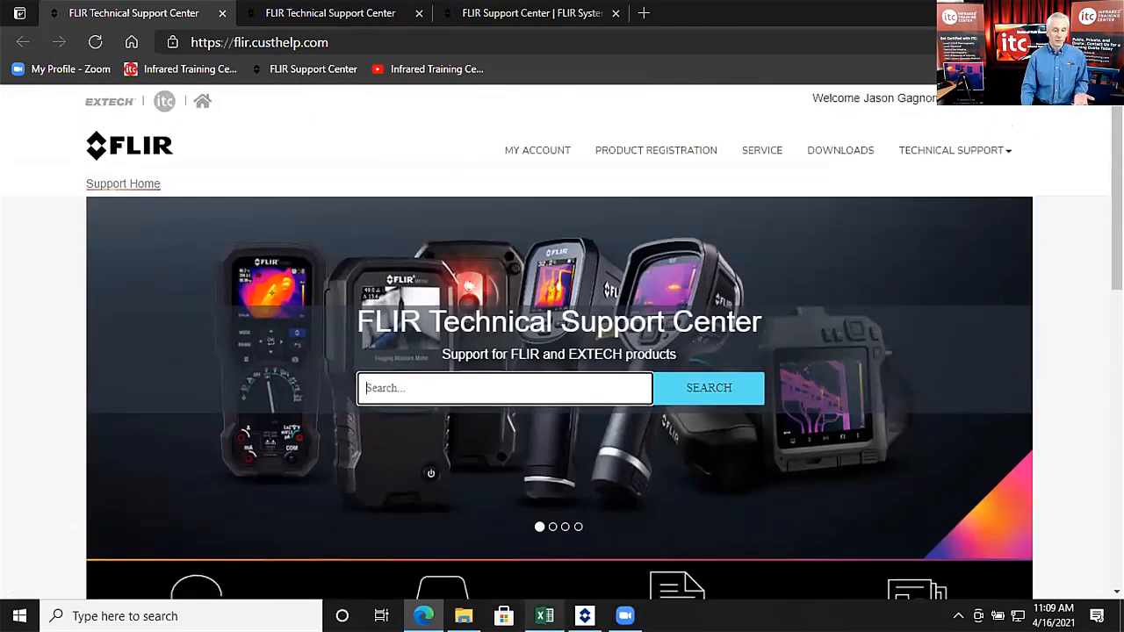
# Step: Back in the feature matrix workbook, scroll through the Reporting and Presentation Features rows
pyautogui.click(540, 615)
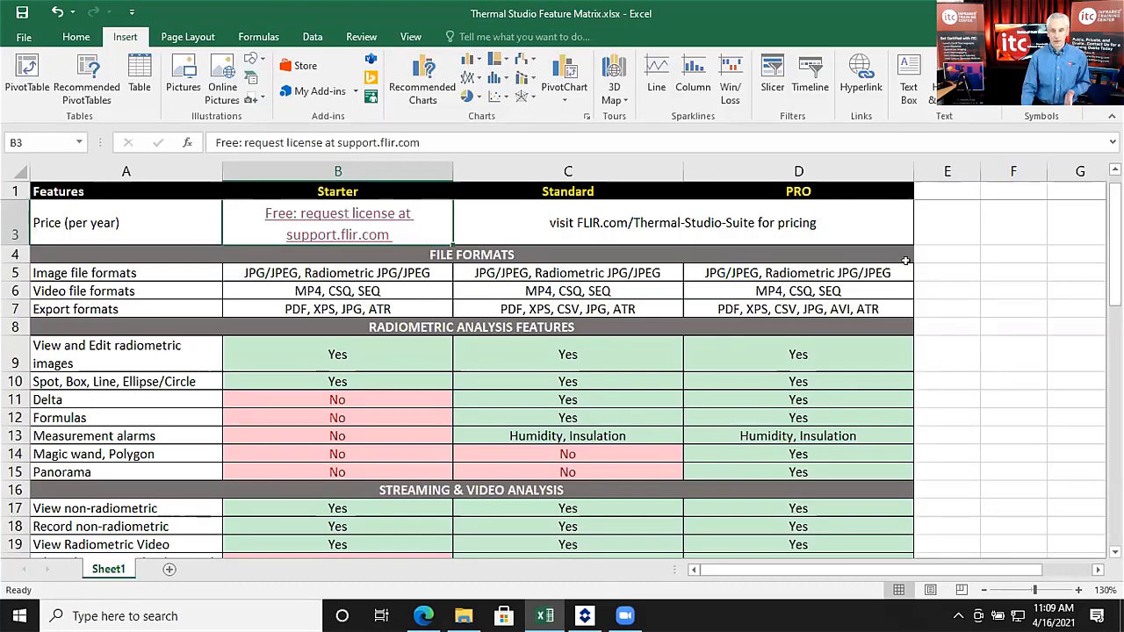
pyautogui.scroll(-1, 518, 357)
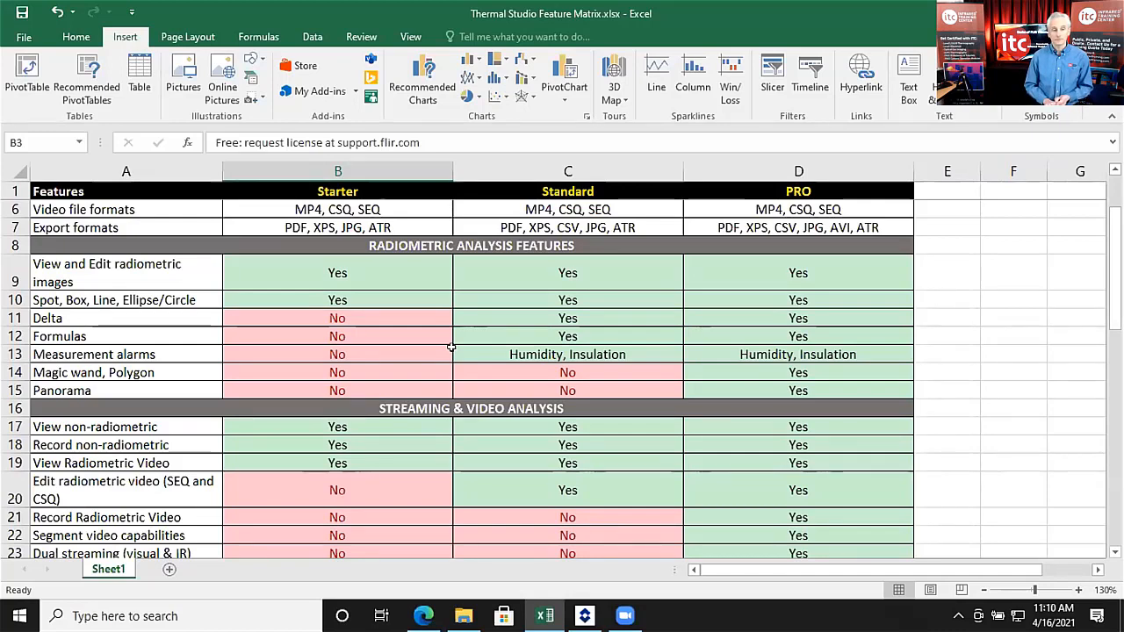
pyautogui.scroll(-2, 450, 348)
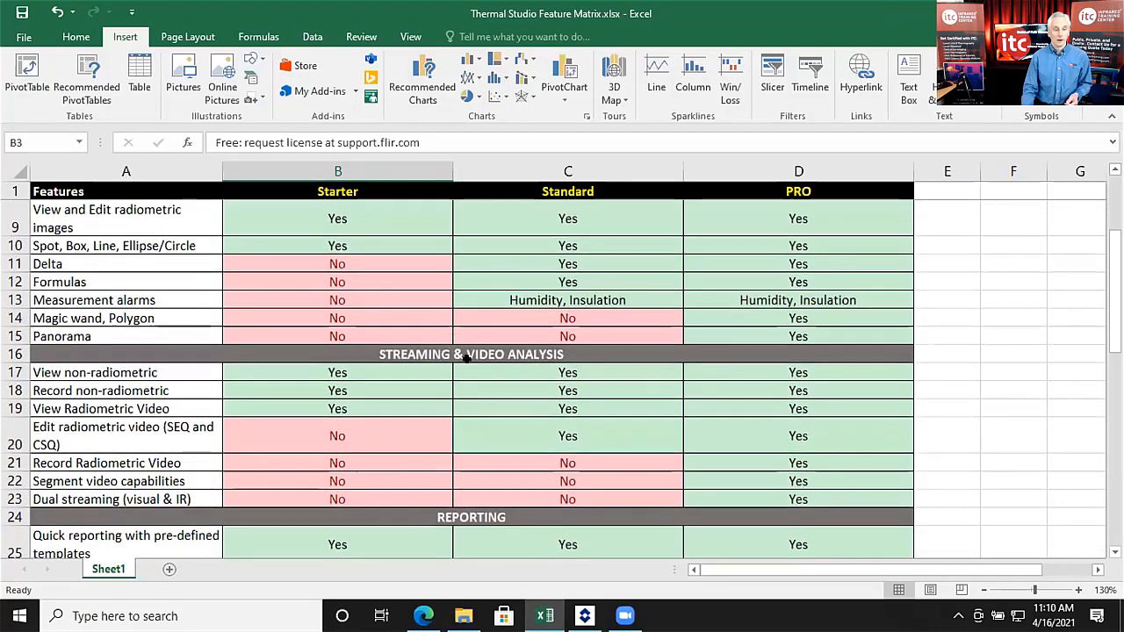
pyautogui.scroll(-1, 485, 363)
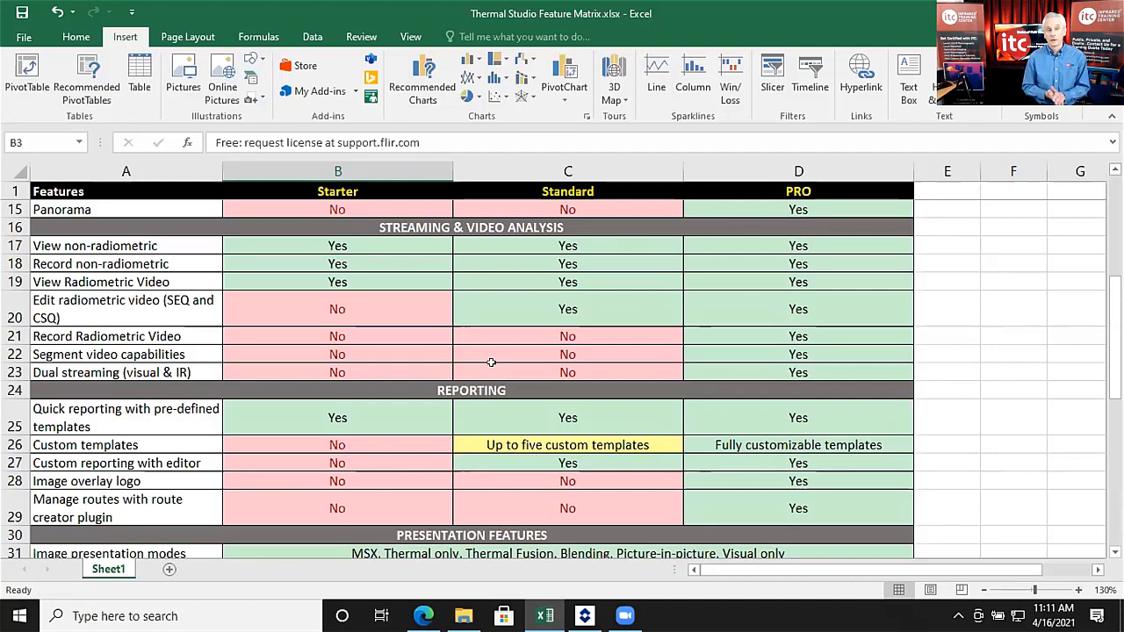
pyautogui.scroll(-2, 492, 363)
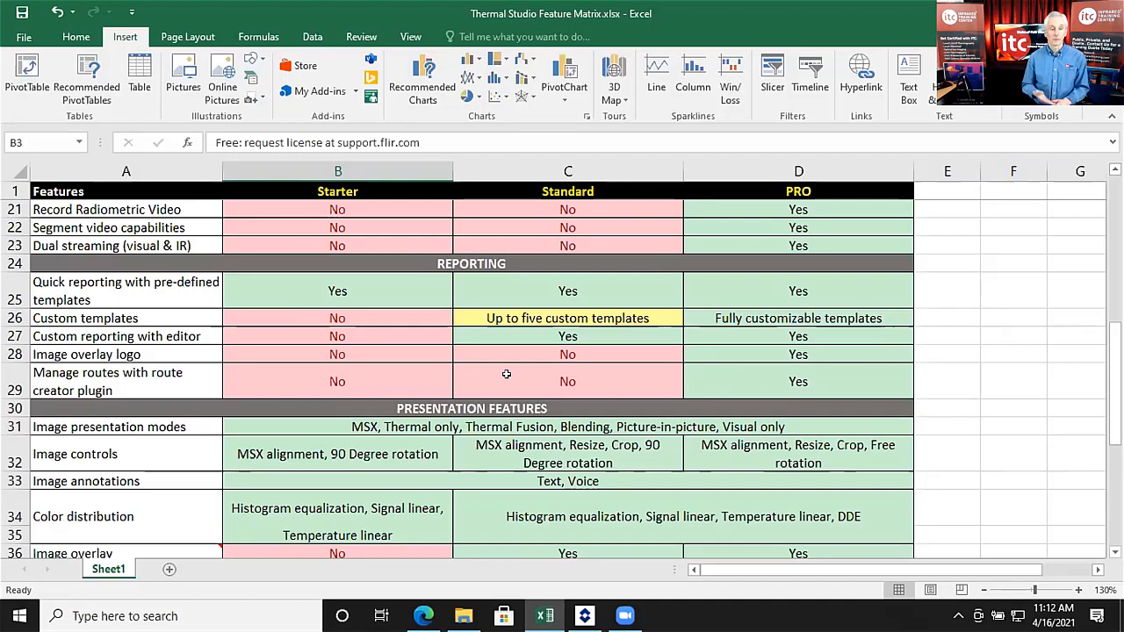
pyautogui.scroll(-3, 484, 377)
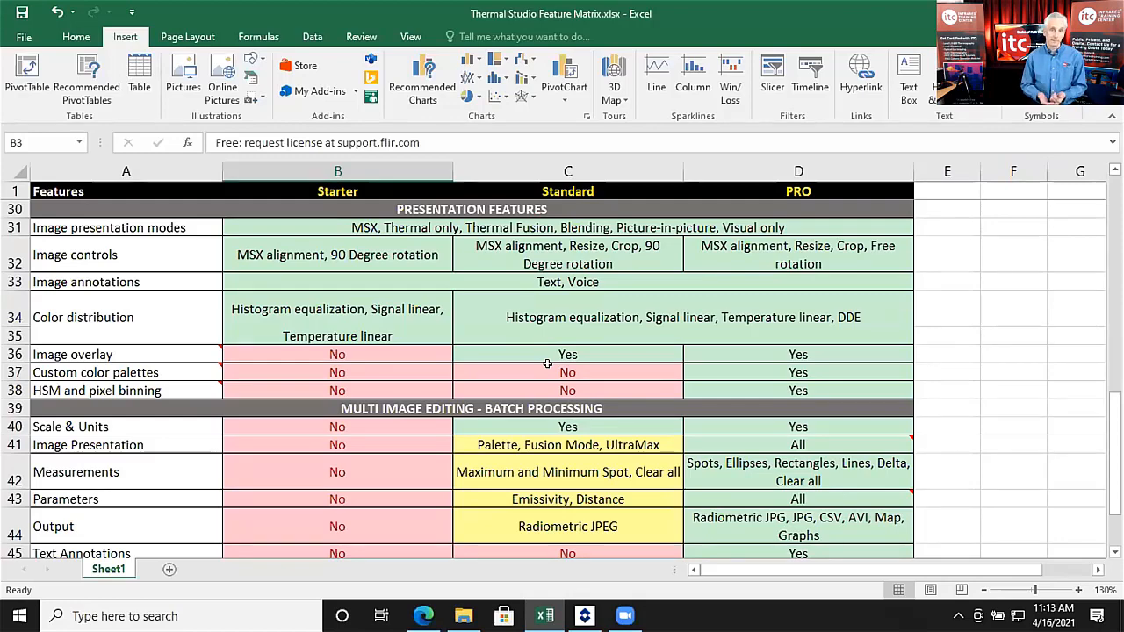
pyautogui.scroll(-2, 547, 363)
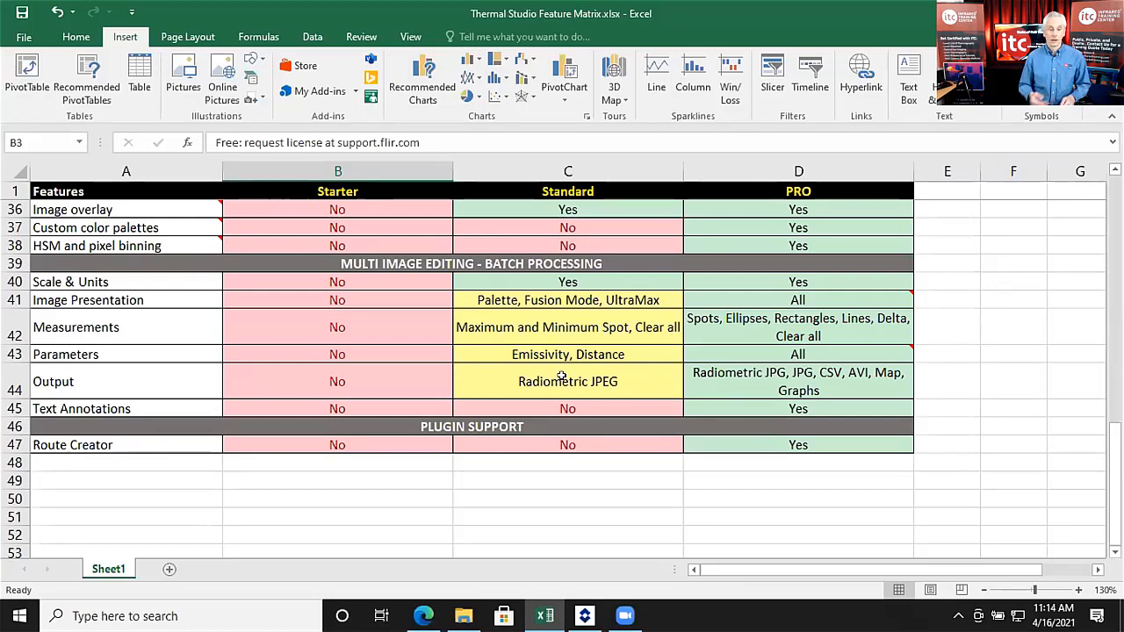
pyautogui.scroll(2, 590, 427)
pyautogui.scroll(7, 591, 427)
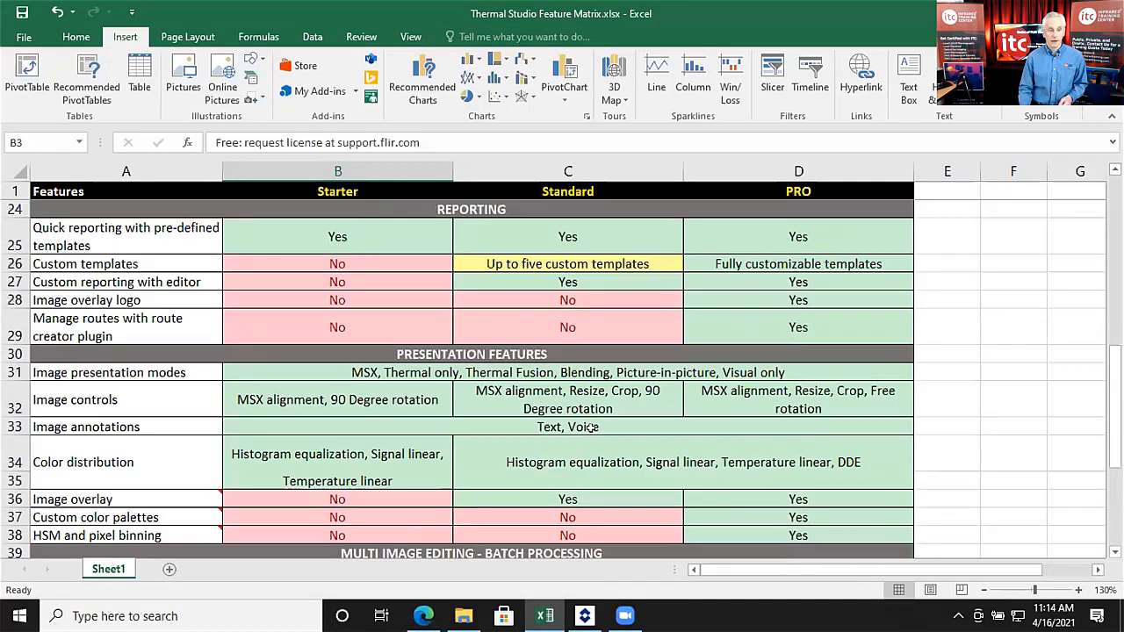
pyautogui.scroll(3, 590, 428)
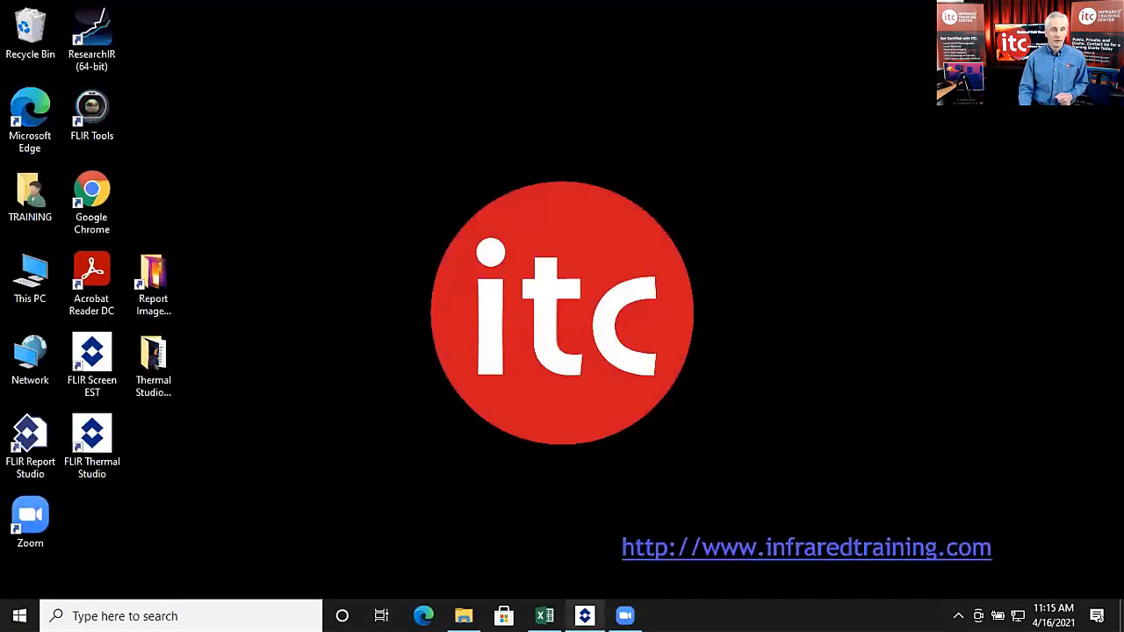
# Step: Restore FLIR Thermal Studio PRO from the taskbar
pyautogui.click(585, 616)
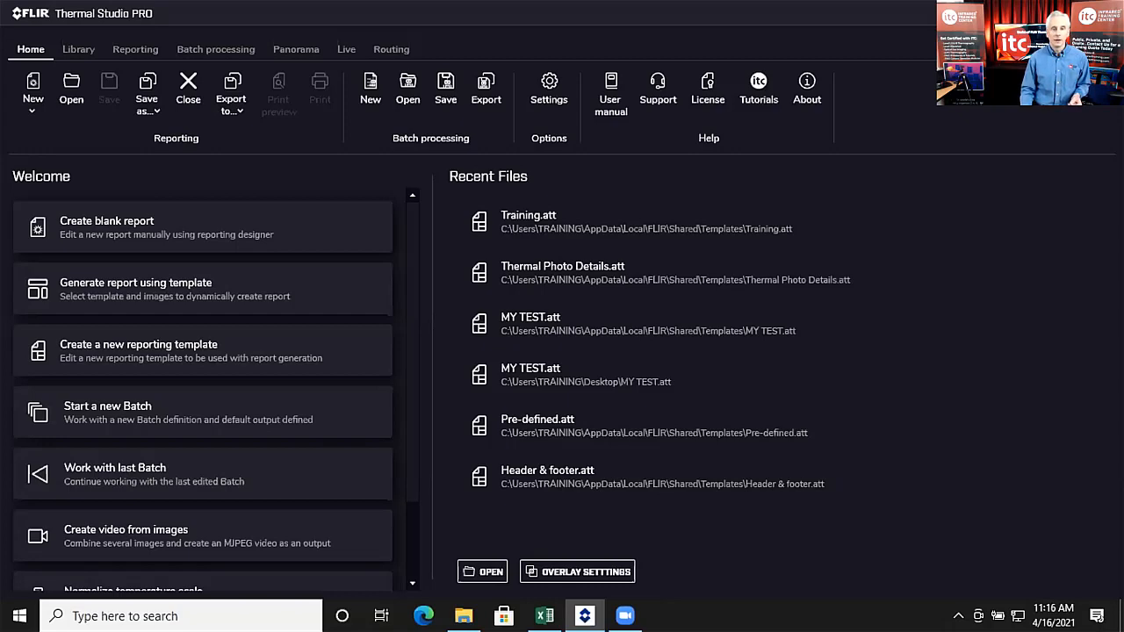
# Step: Maximize Thermal Studio, view Library, Reporting and Batch processing, then return to Home
pyautogui.doubleClick(158, 14)
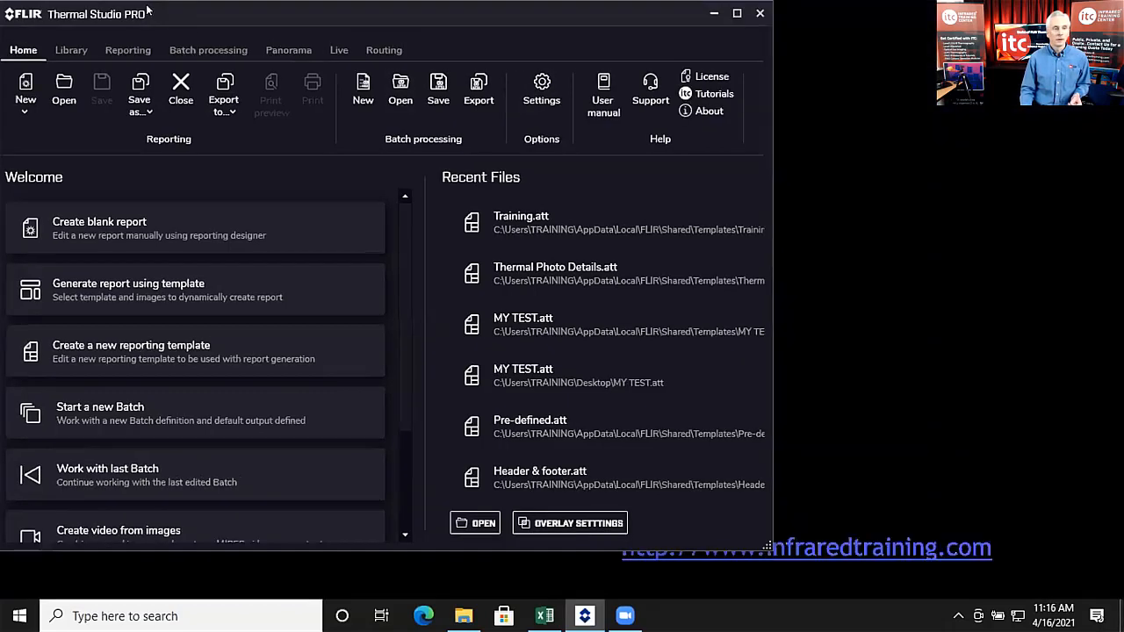
pyautogui.doubleClick(137, 11)
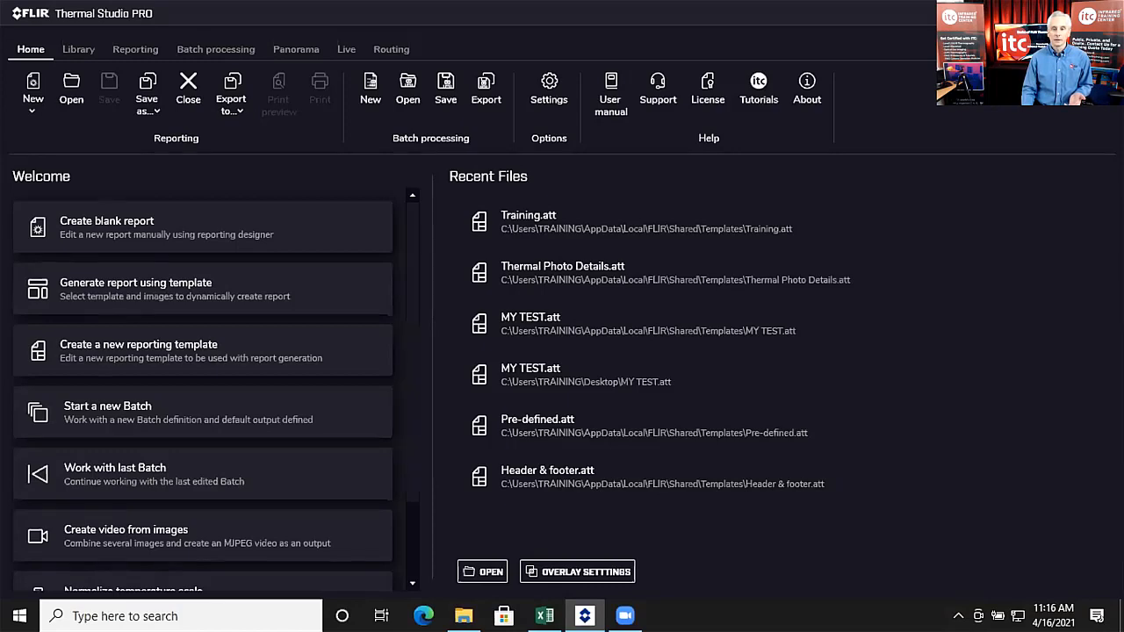
pyautogui.click(80, 50)
pyautogui.click(136, 49)
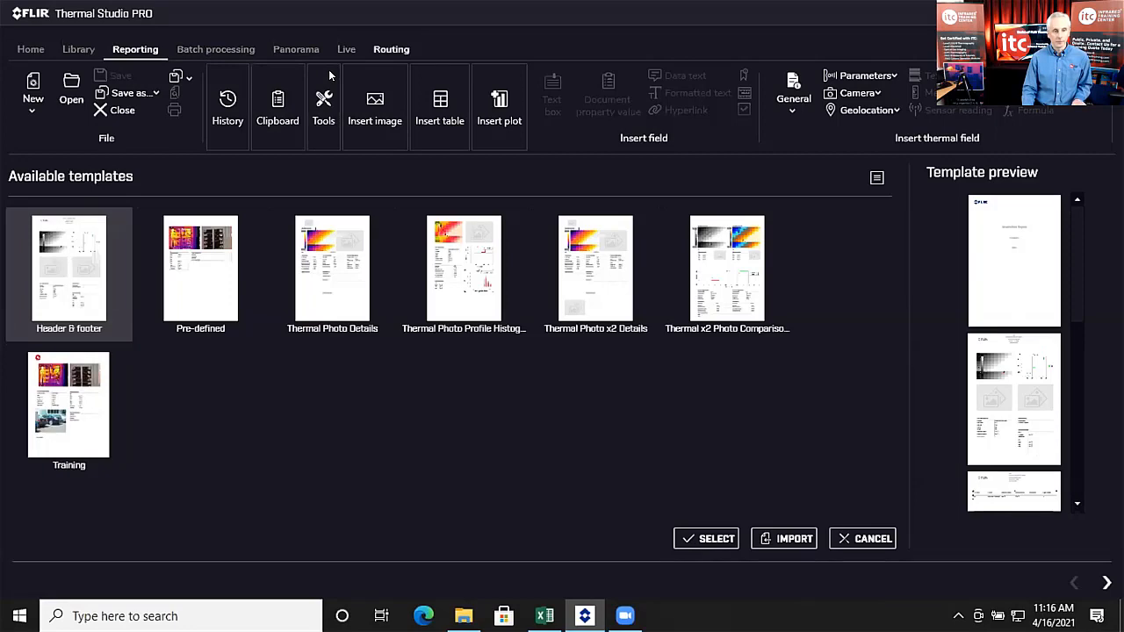
pyautogui.click(78, 51)
pyautogui.click(151, 53)
pyautogui.click(200, 53)
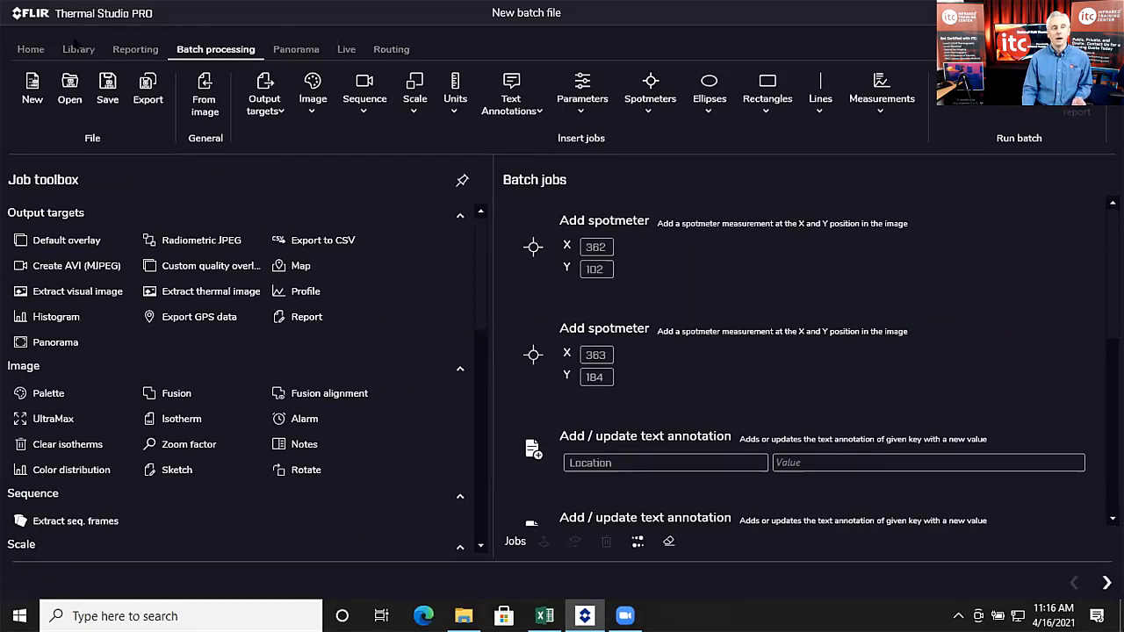
pyautogui.click(16, 49)
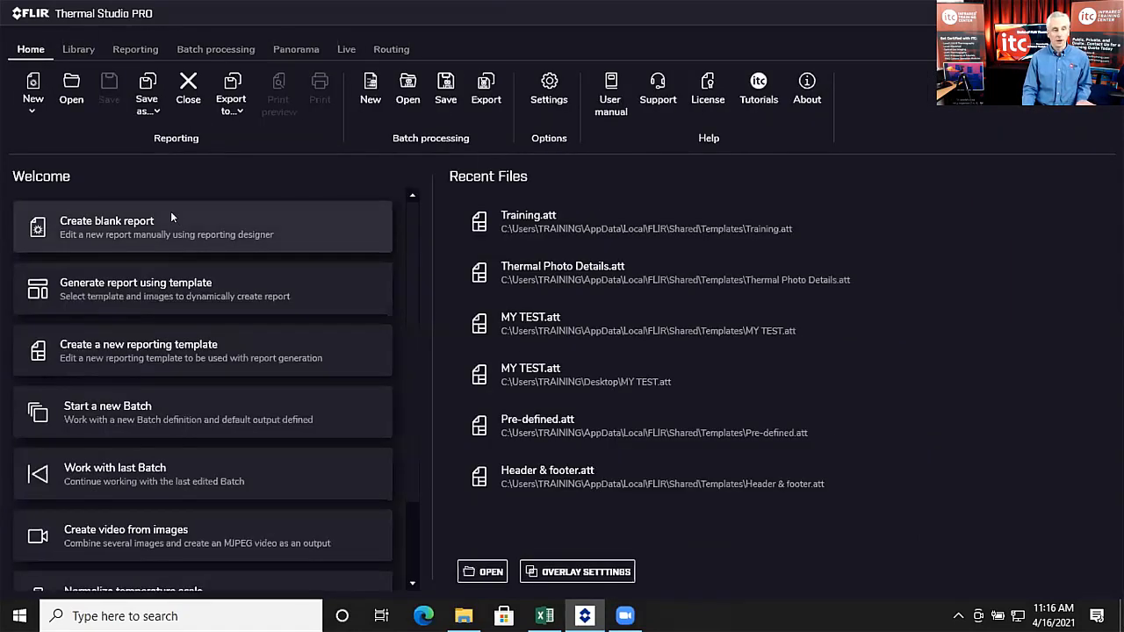
pyautogui.scroll(-1, 176, 246)
pyautogui.scroll(1, 198, 317)
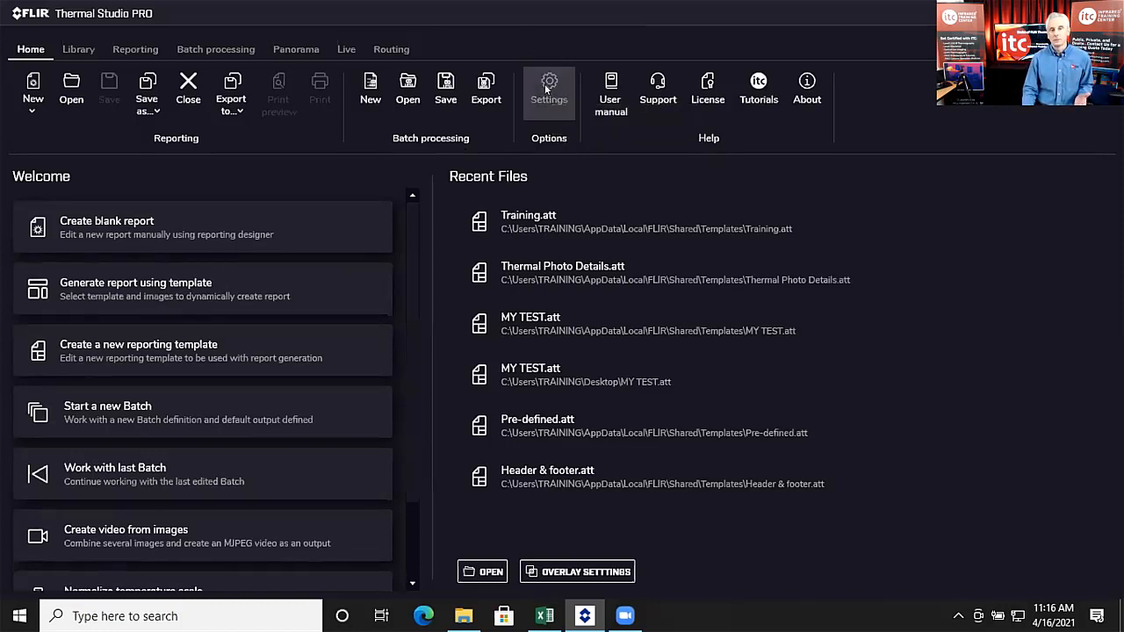
# Step: Open Settings, review Regional settings, then show Reporting options (A4 portrait, Calibri 12)
pyautogui.click(543, 86)
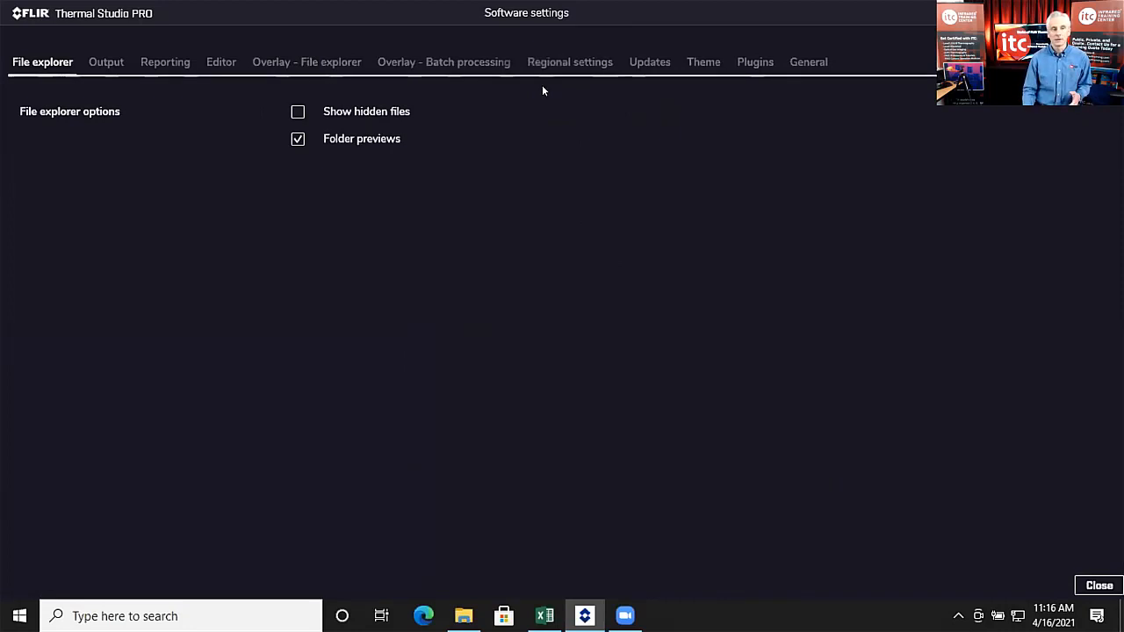
pyautogui.click(584, 64)
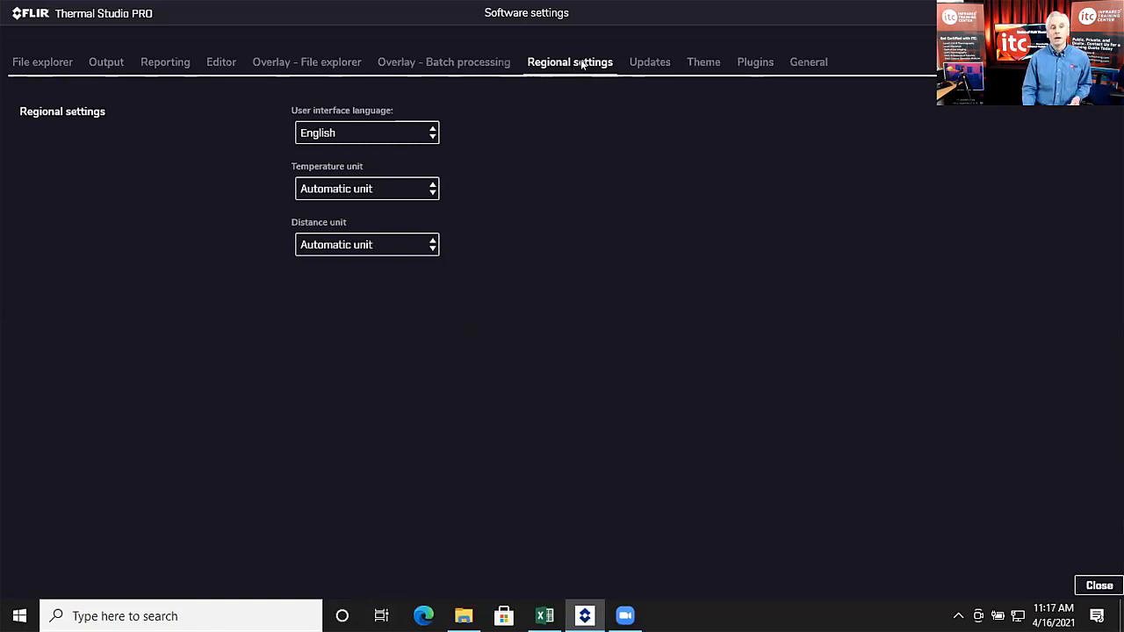
pyautogui.click(171, 63)
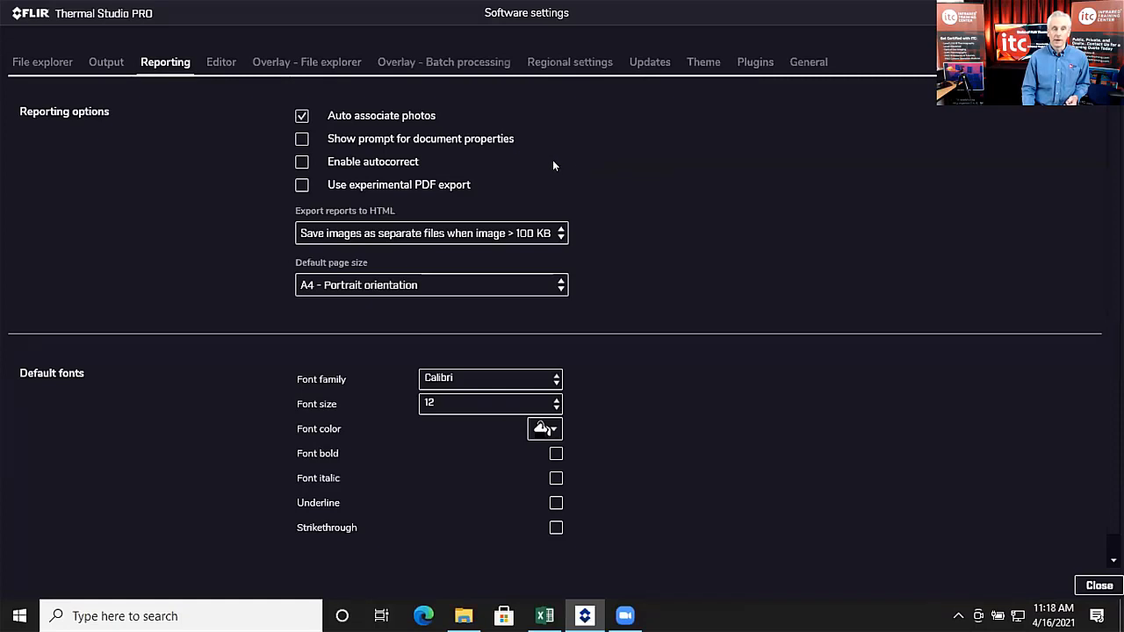
pyautogui.click(301, 139)
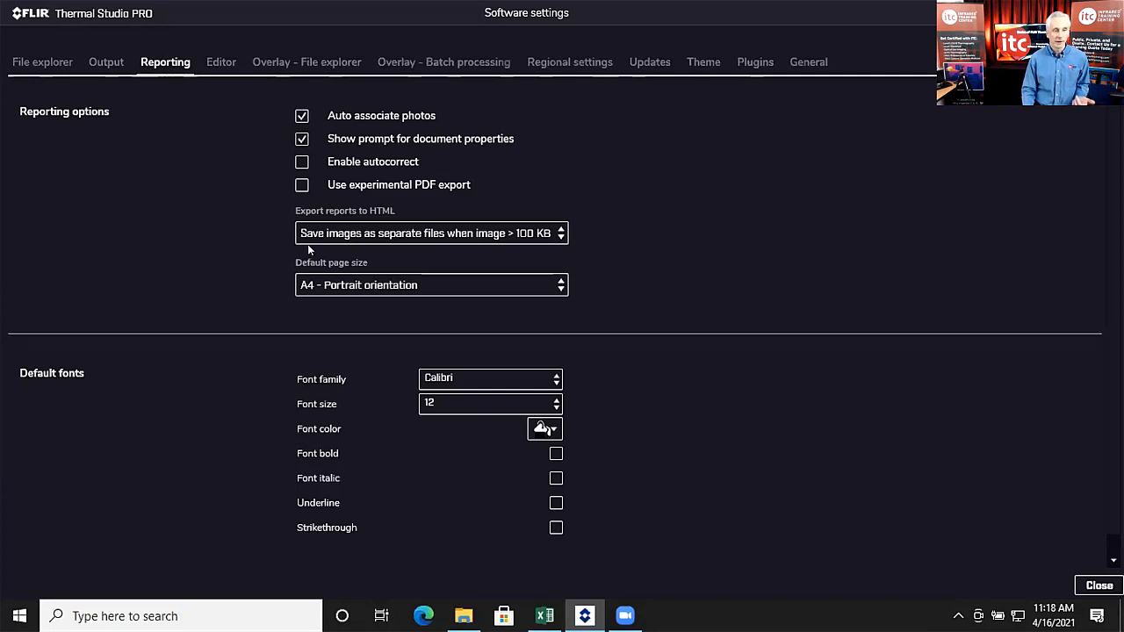
pyautogui.click(561, 286)
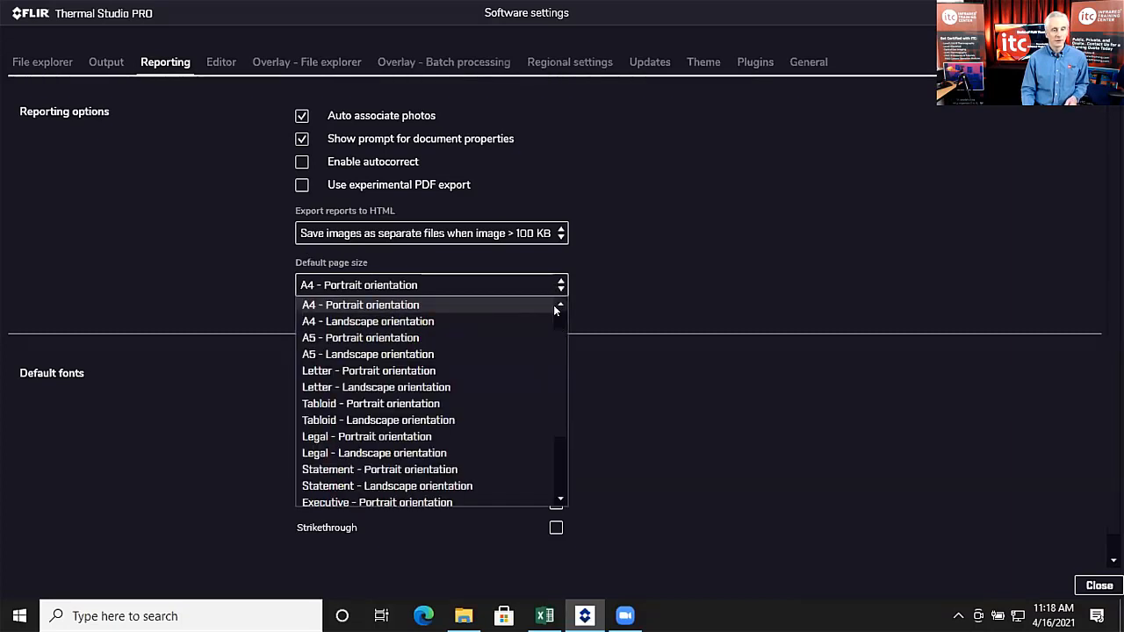
pyautogui.scroll(1, 560, 322)
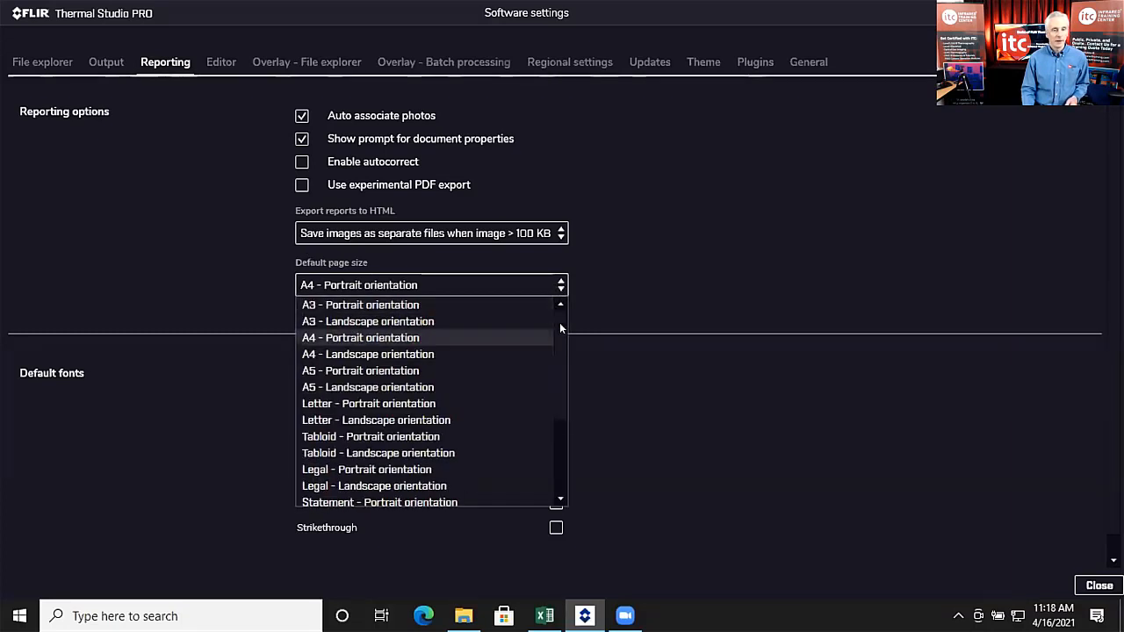
pyautogui.click(598, 274)
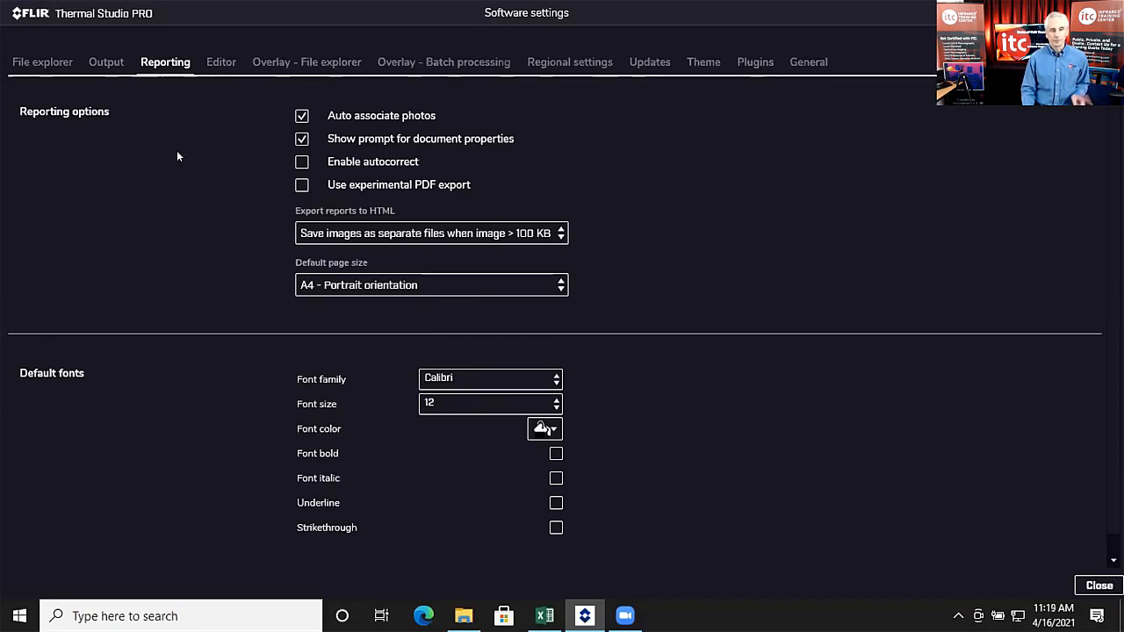
# Step: On Overlay – File explorer, toggle measurements table, overlay logo and scale off and back on
pyautogui.click(312, 62)
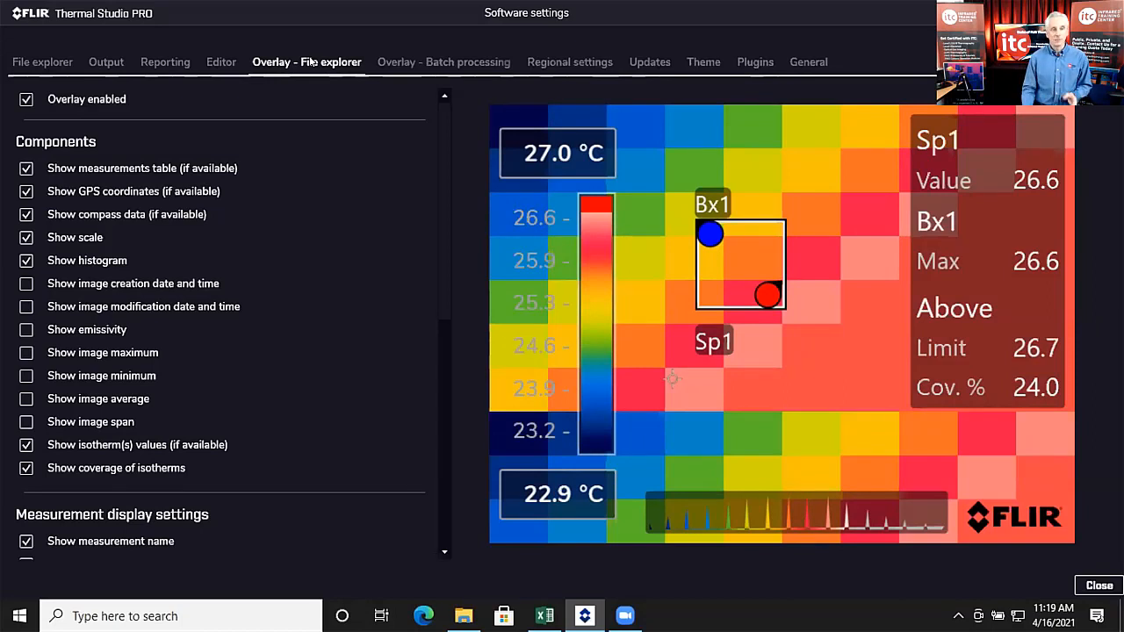
pyautogui.click(154, 169)
pyautogui.click(154, 169)
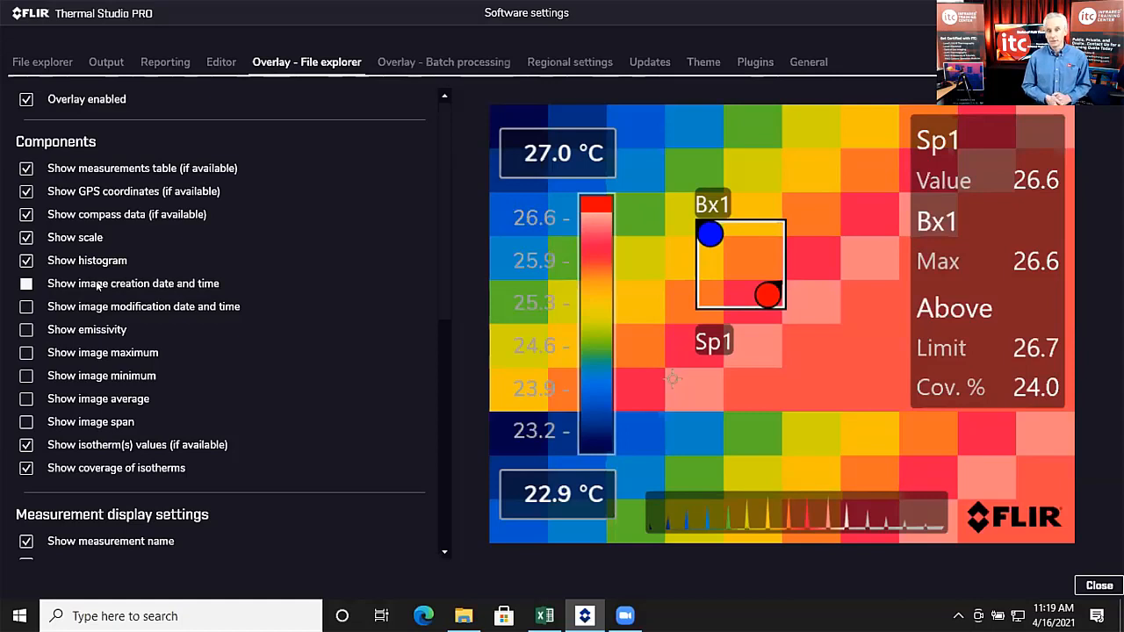
pyautogui.scroll(-5, 190, 464)
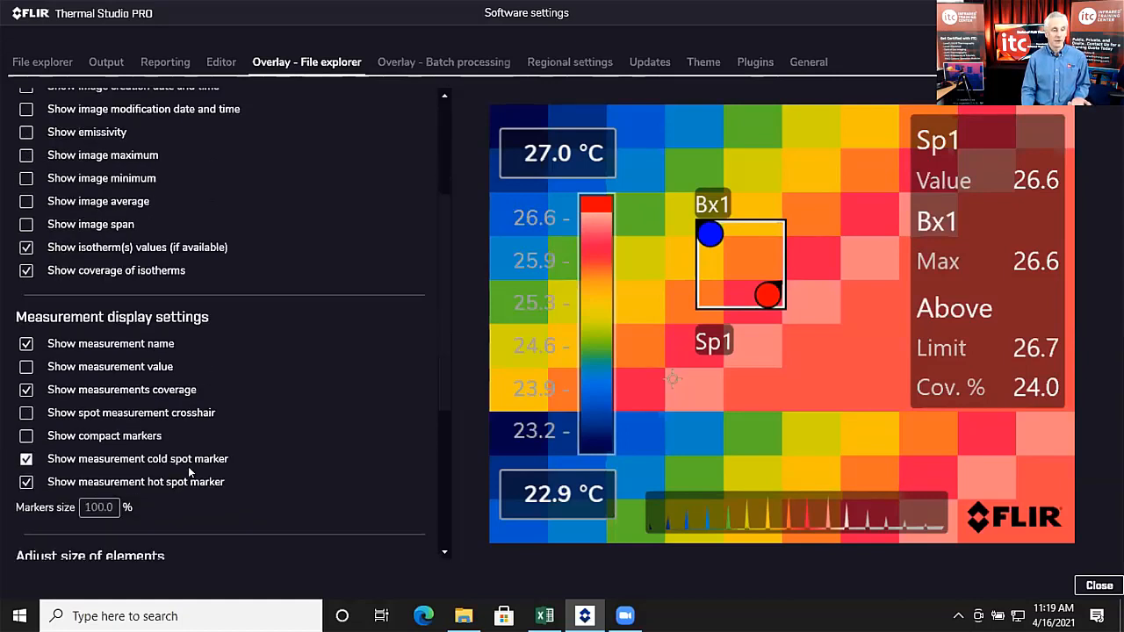
pyautogui.scroll(-3, 176, 501)
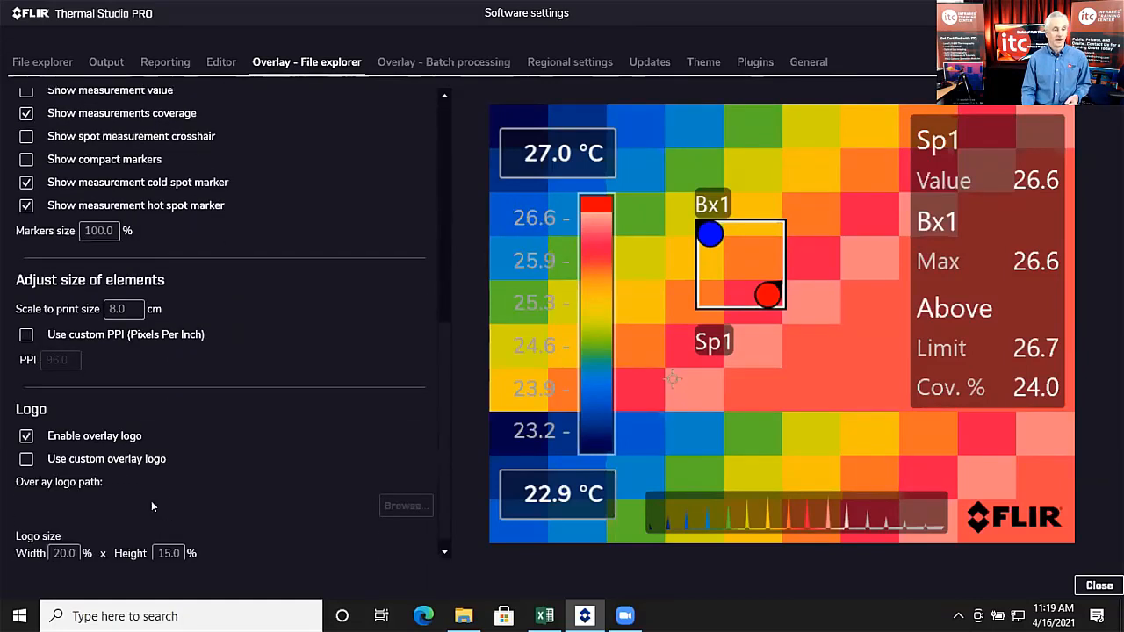
pyautogui.click(27, 425)
pyautogui.click(27, 425)
pyautogui.scroll(5, 252, 403)
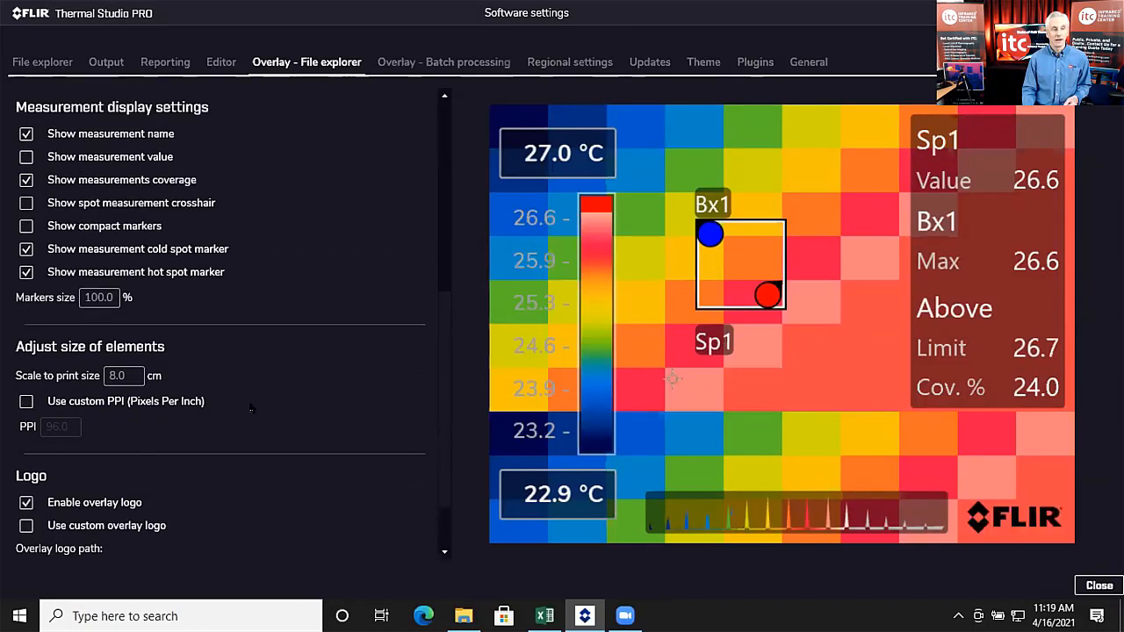
pyautogui.scroll(4, 212, 410)
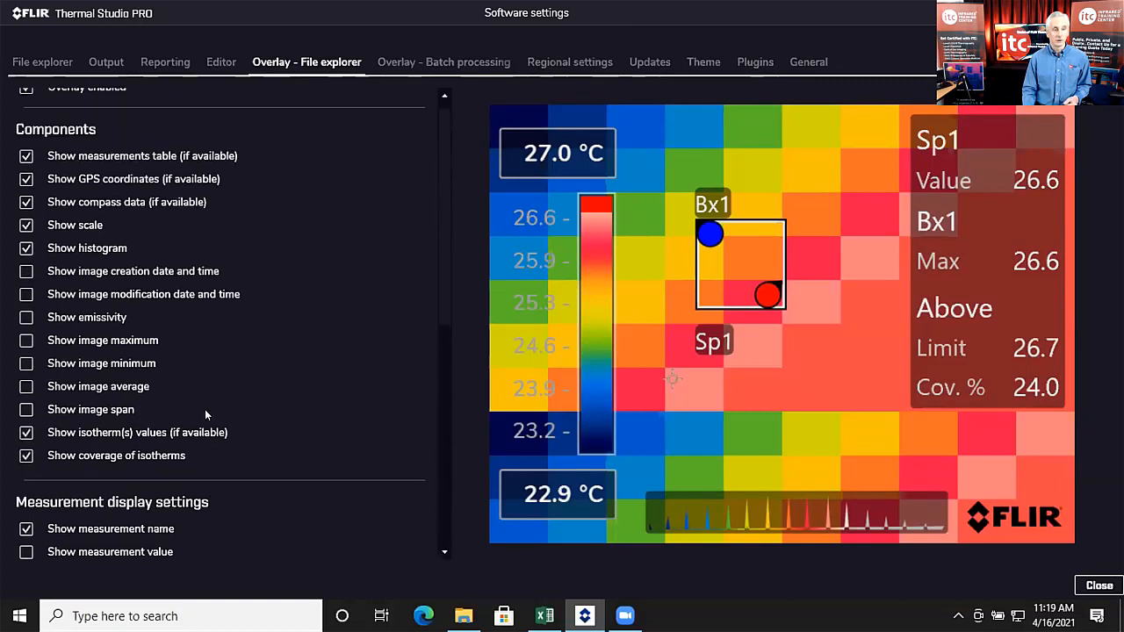
pyautogui.click(26, 226)
pyautogui.click(27, 225)
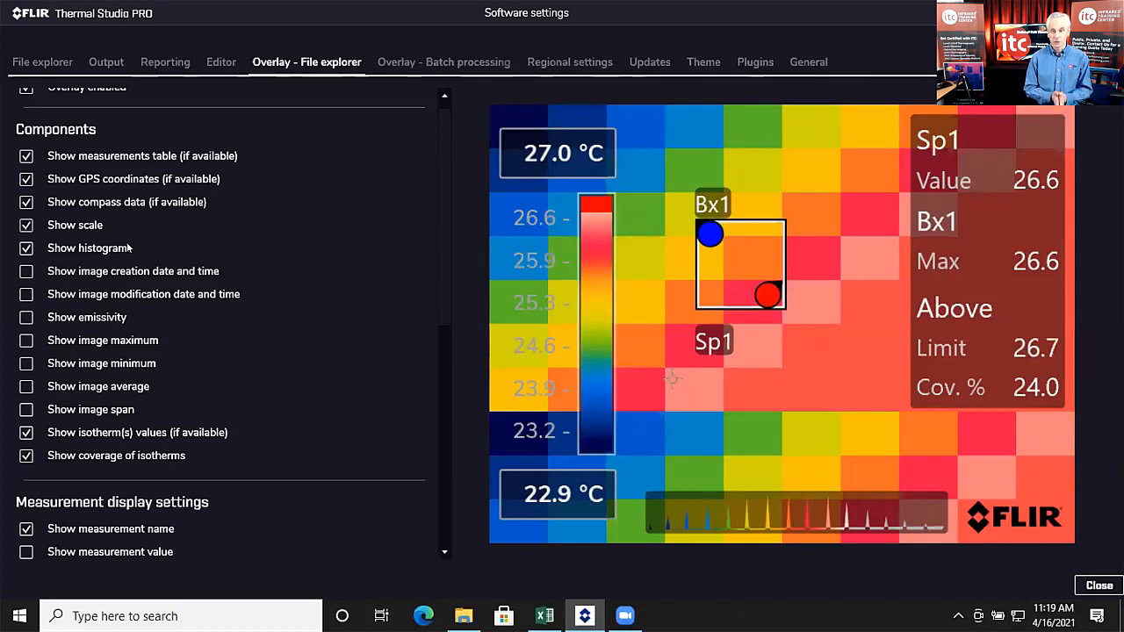
# Step: Check Overlay enabled on the Overlay – Batch processing tab and close the settings
pyautogui.click(410, 67)
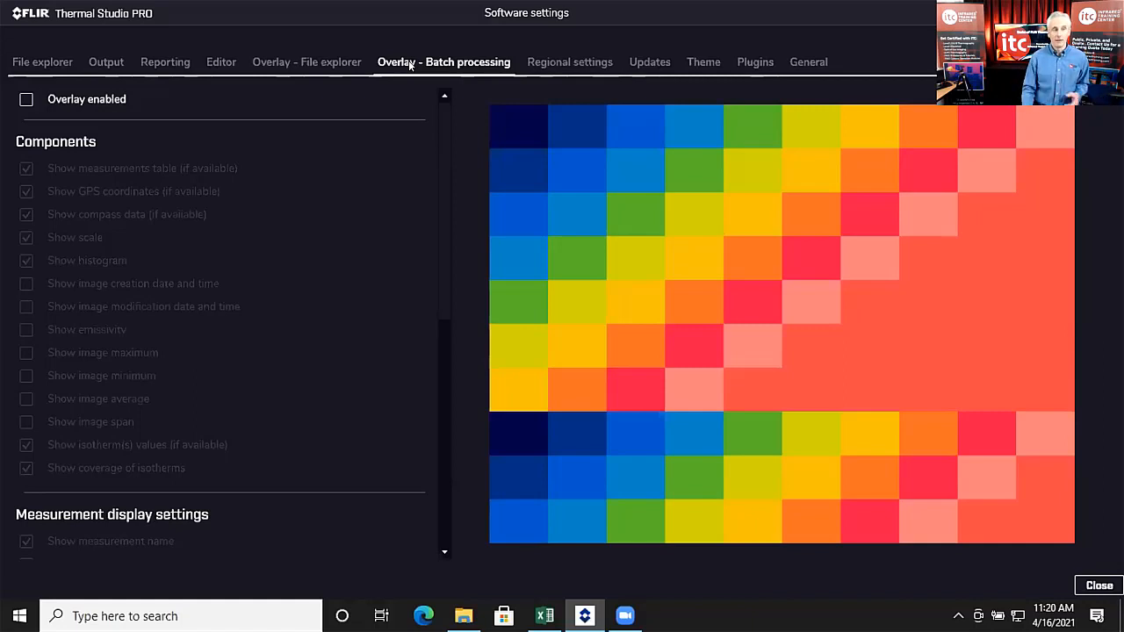
pyautogui.click(75, 100)
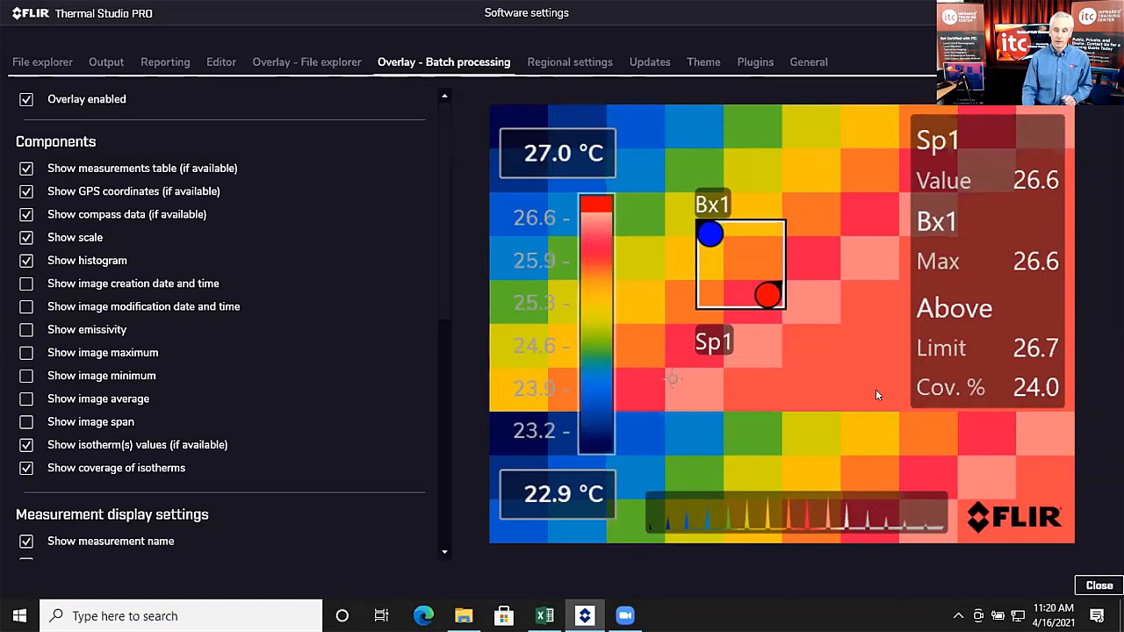
pyautogui.click(1098, 586)
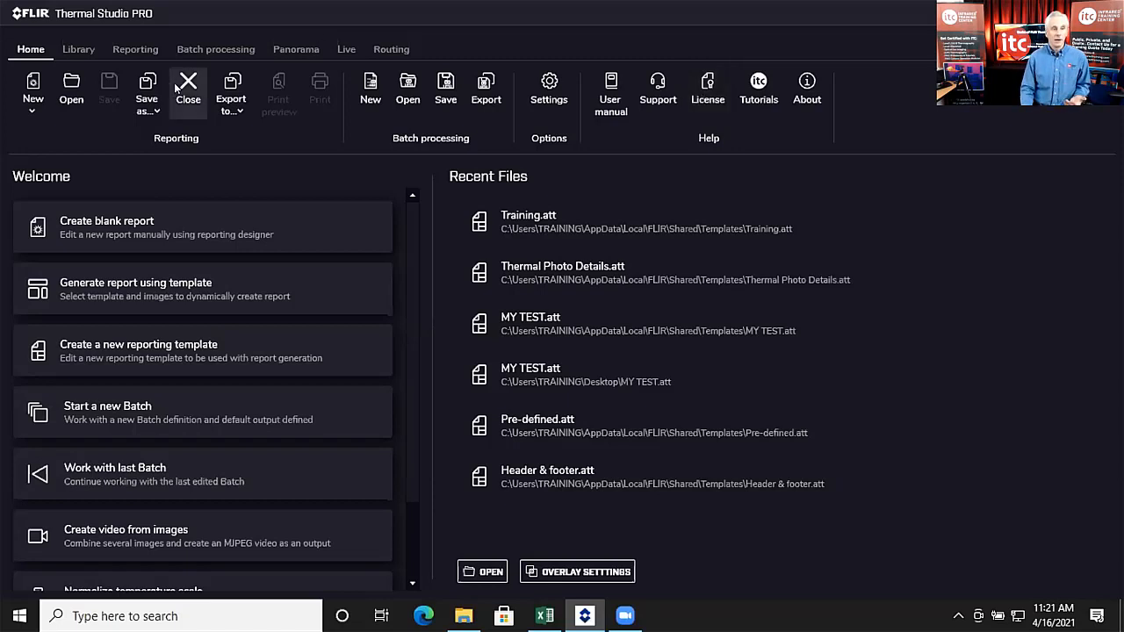
# Step: On Reporting, right-click the Thermal Photo Details template and choose Edit
pyautogui.click(136, 50)
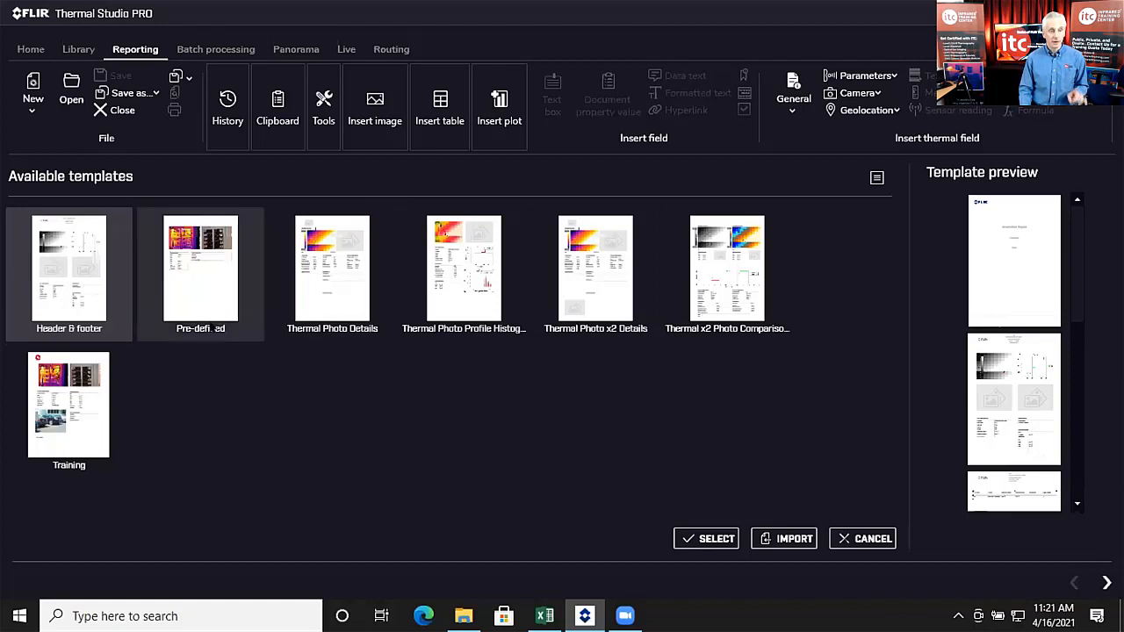
pyautogui.moveTo(358, 310)
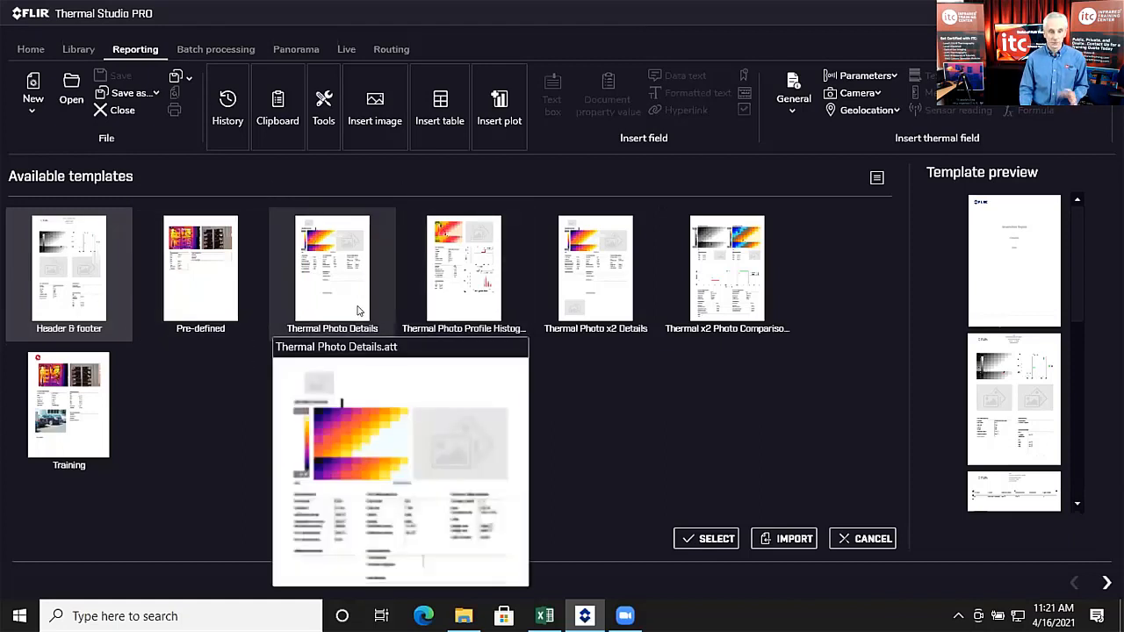
pyautogui.rightClick(330, 270)
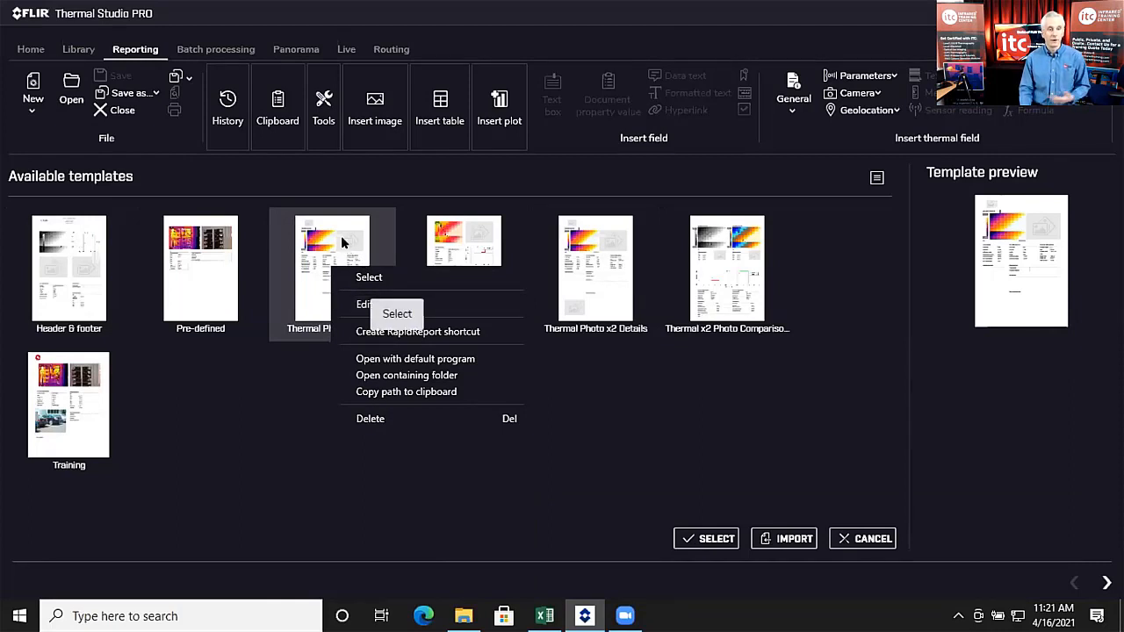
pyautogui.click(364, 303)
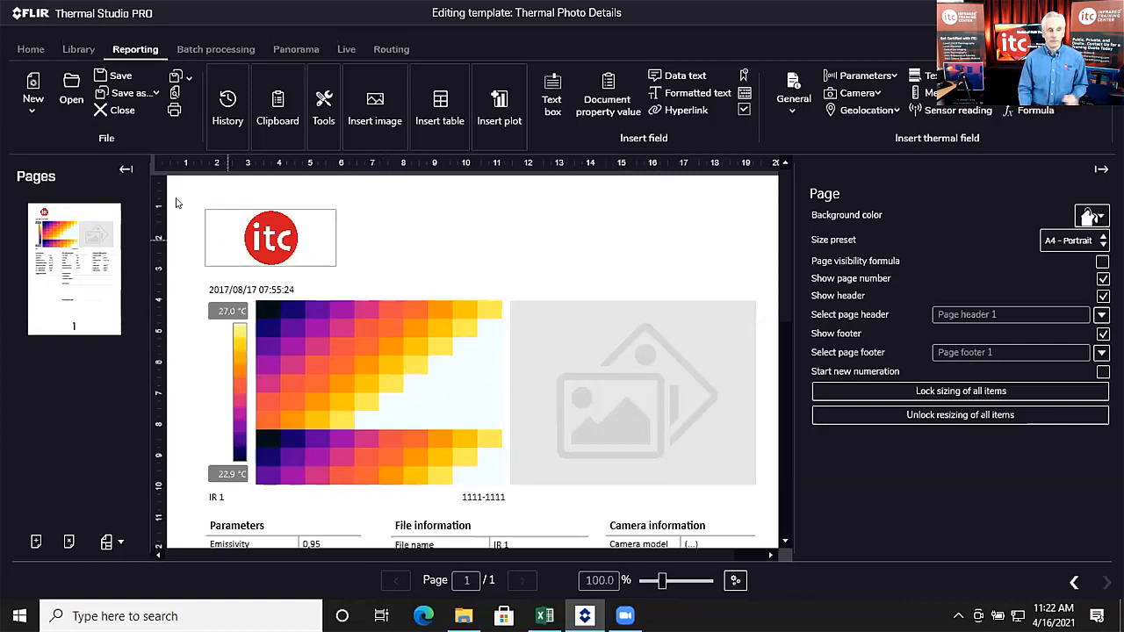
# Step: Close the Thermal Photo Details template, return to Select template, and open the New dropdown
pyautogui.click(100, 109)
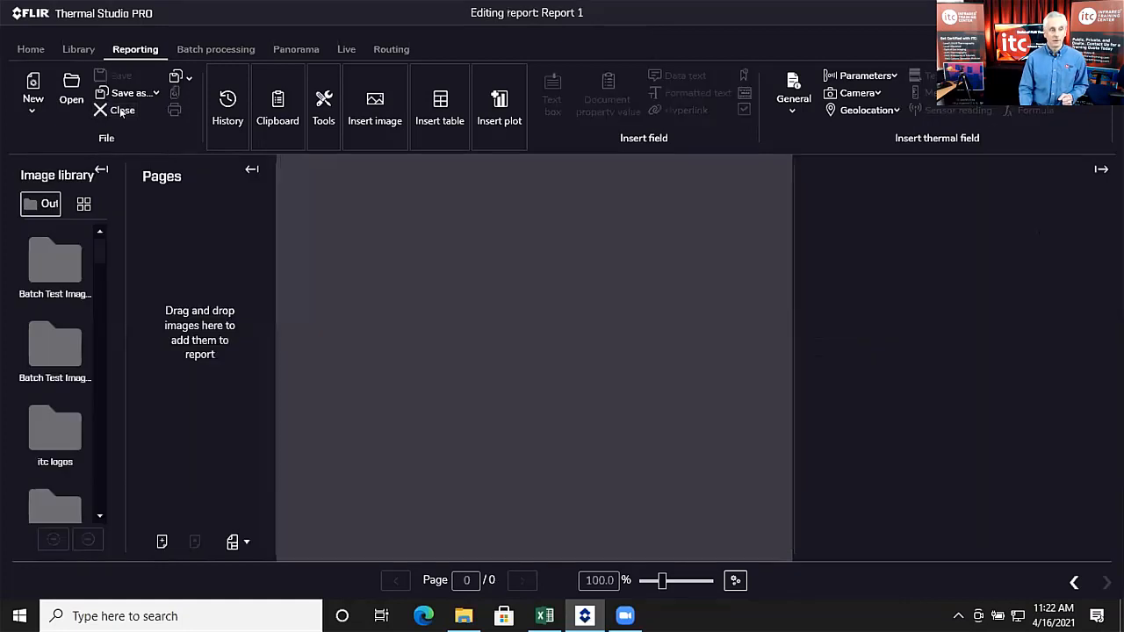
pyautogui.click(1074, 582)
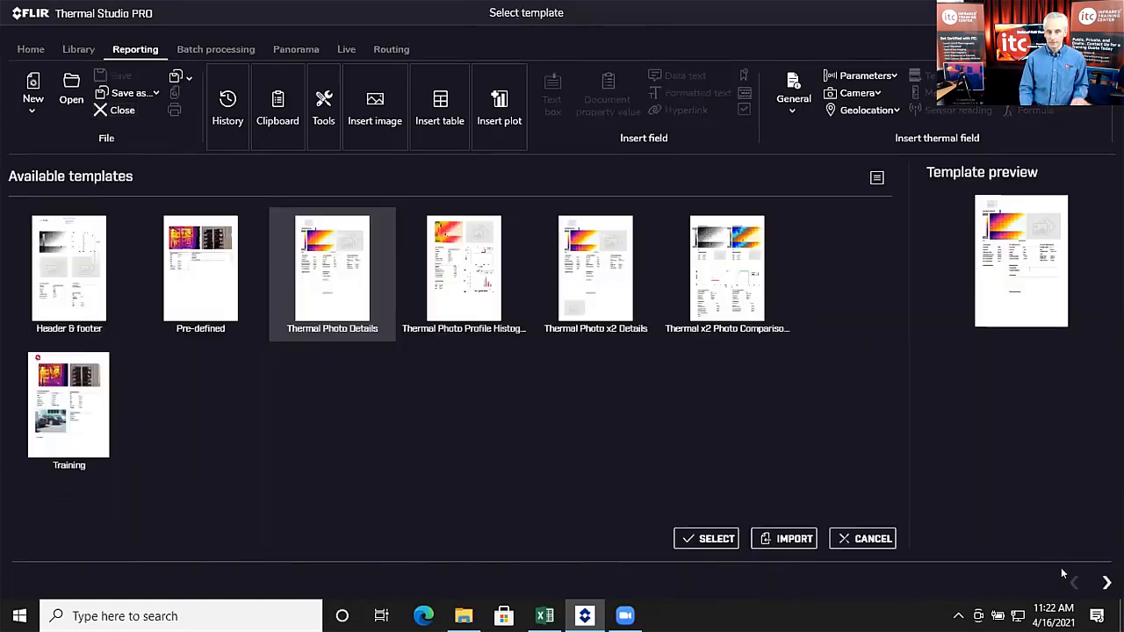
pyautogui.click(32, 113)
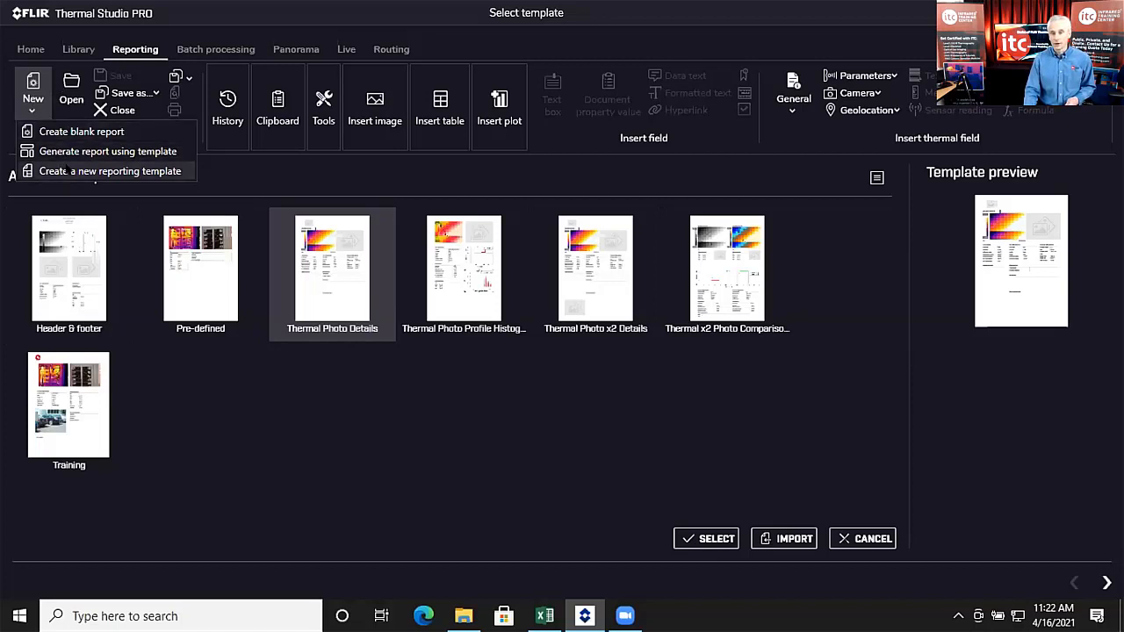
# Step: Create new reporting template Template 1, zoom out slightly, and select page 1
pyautogui.click(66, 170)
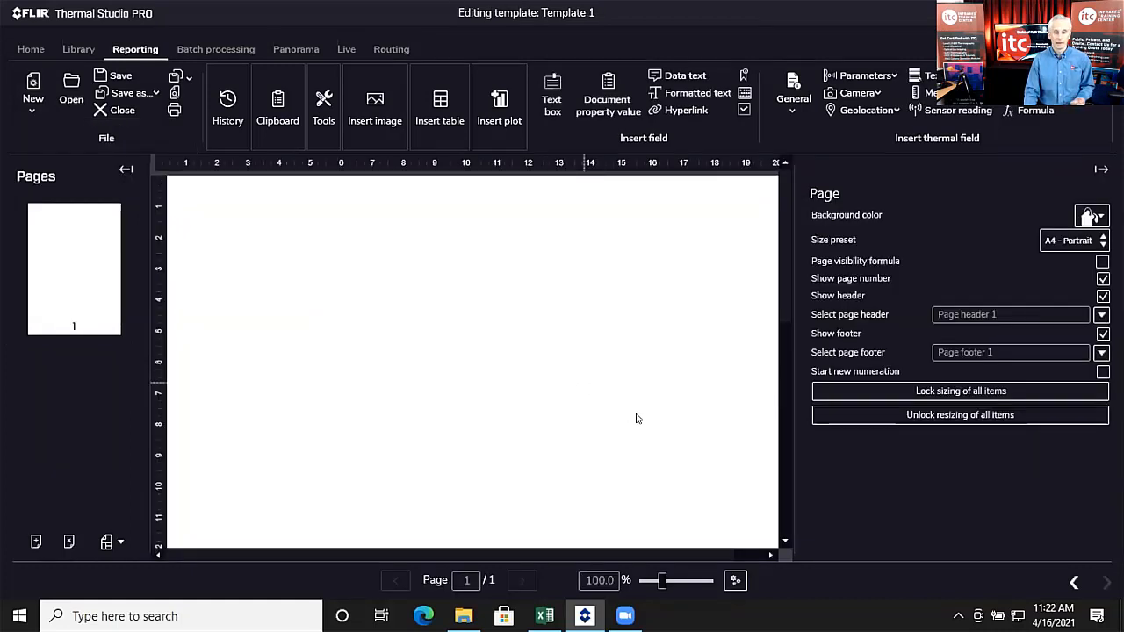
pyautogui.moveTo(662, 585); pyautogui.dragTo(660, 585)
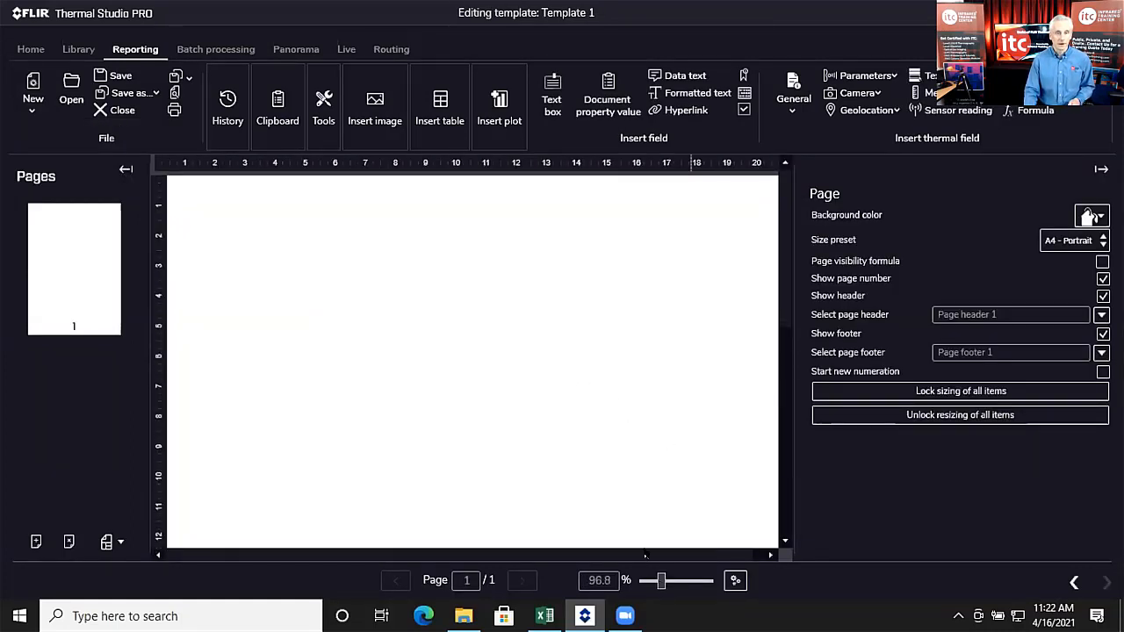
pyautogui.scroll(-1, 447, 414)
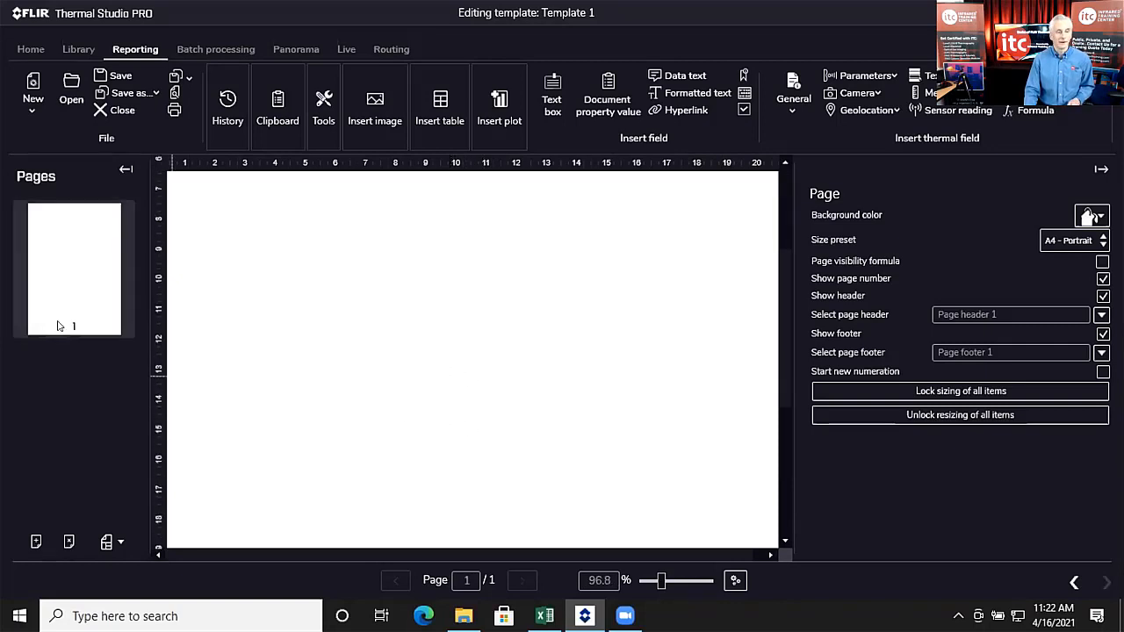
pyautogui.click(40, 257)
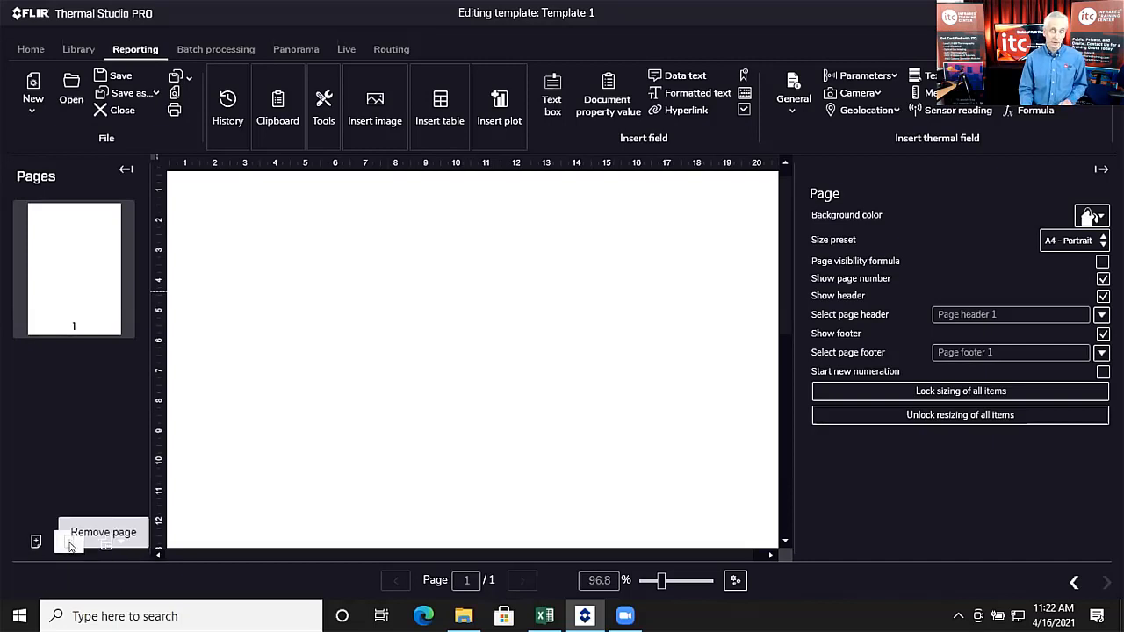
# Step: Add a second and third page to Template 1
pyautogui.click(35, 542)
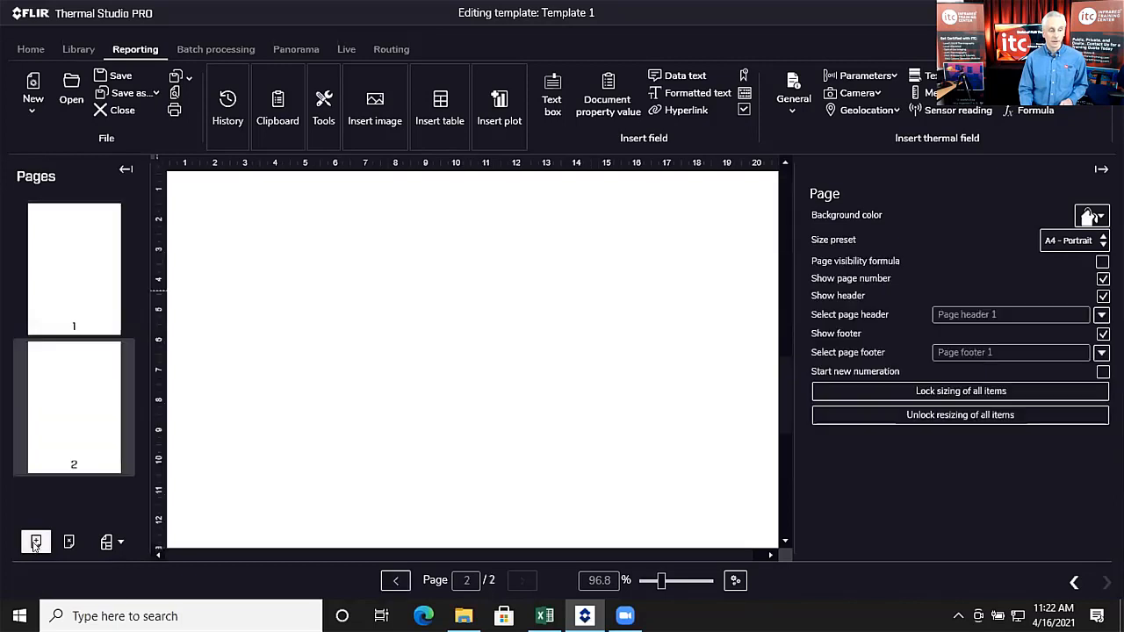
pyautogui.click(36, 543)
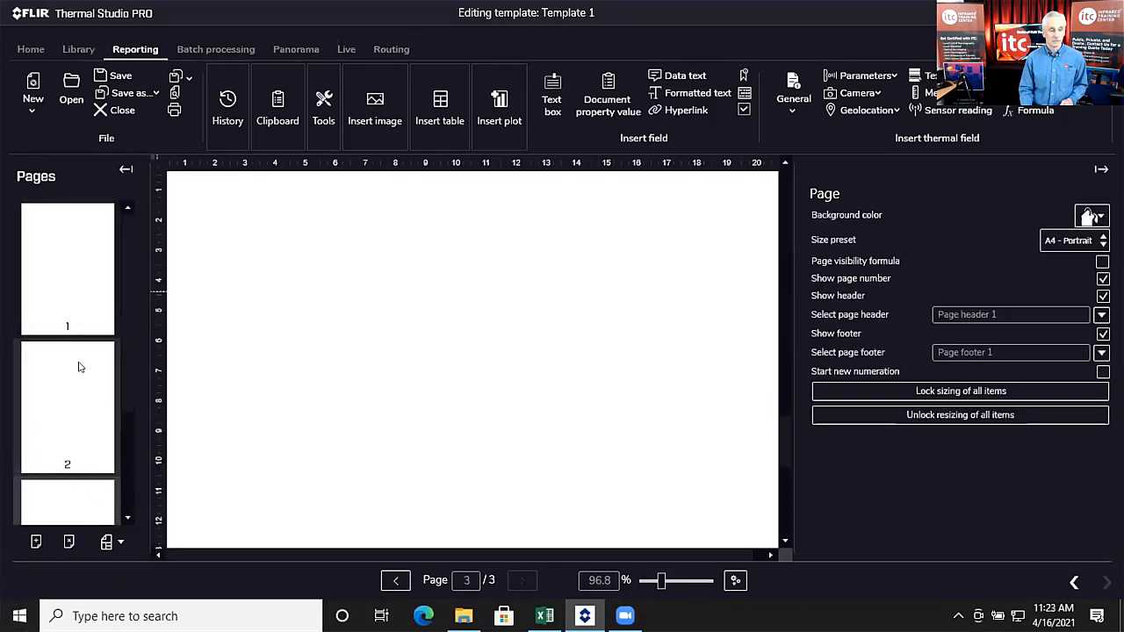
pyautogui.scroll(-2, 79, 367)
pyautogui.scroll(2, 63, 298)
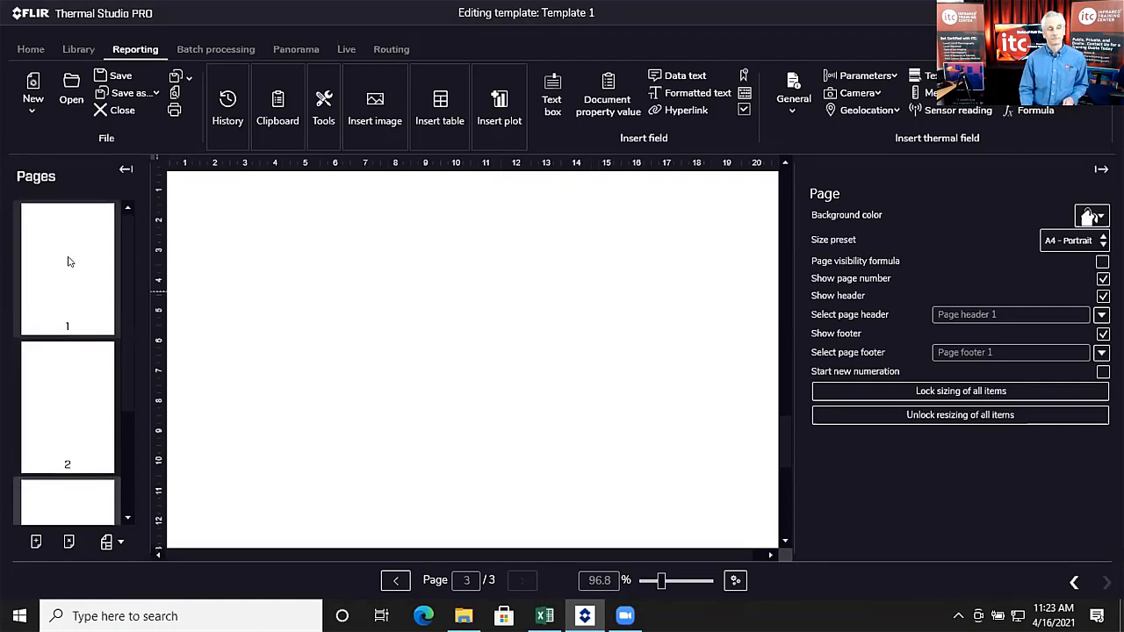
# Step: Return to page 1, zoom out a little, and select its header (Page header 1, height 100)
pyautogui.click(69, 261)
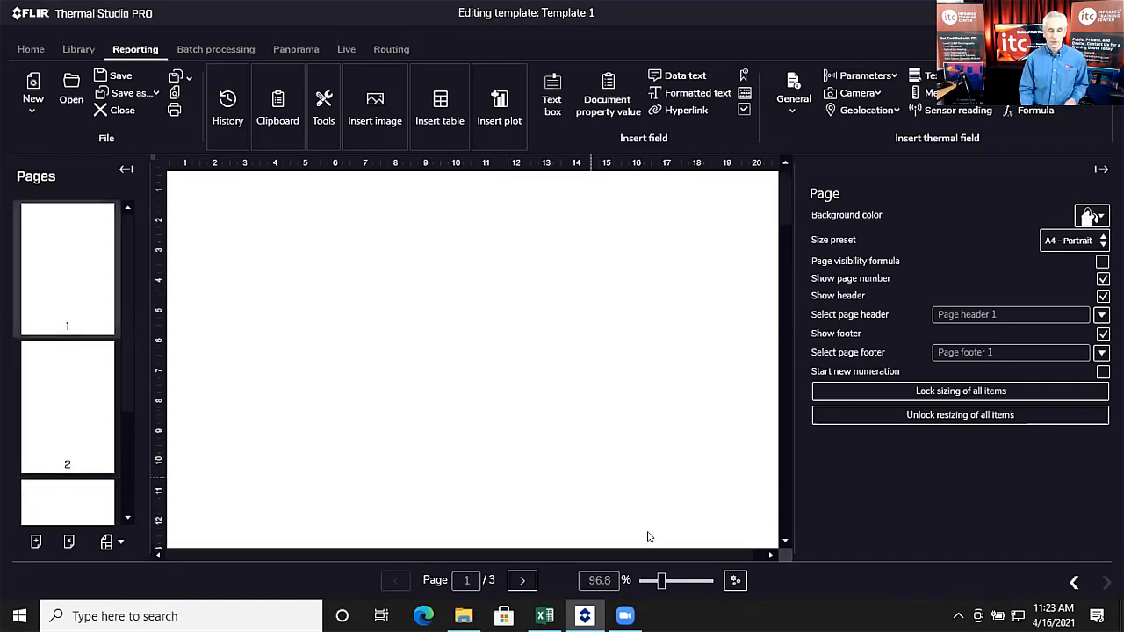
pyautogui.moveTo(663, 578); pyautogui.dragTo(658, 580)
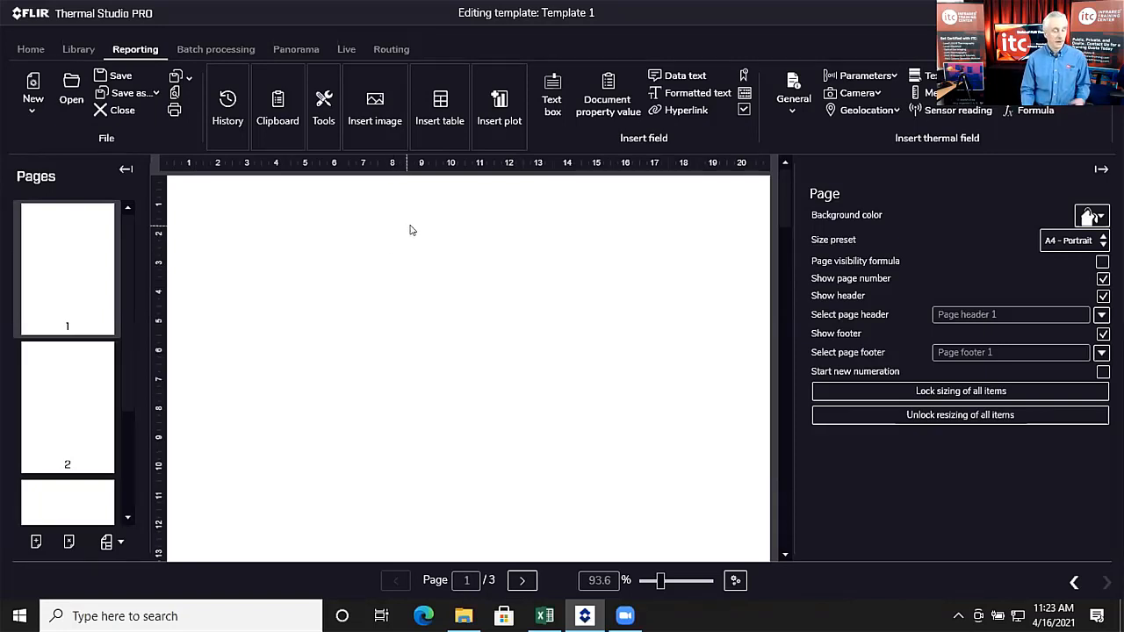
pyautogui.click(525, 195)
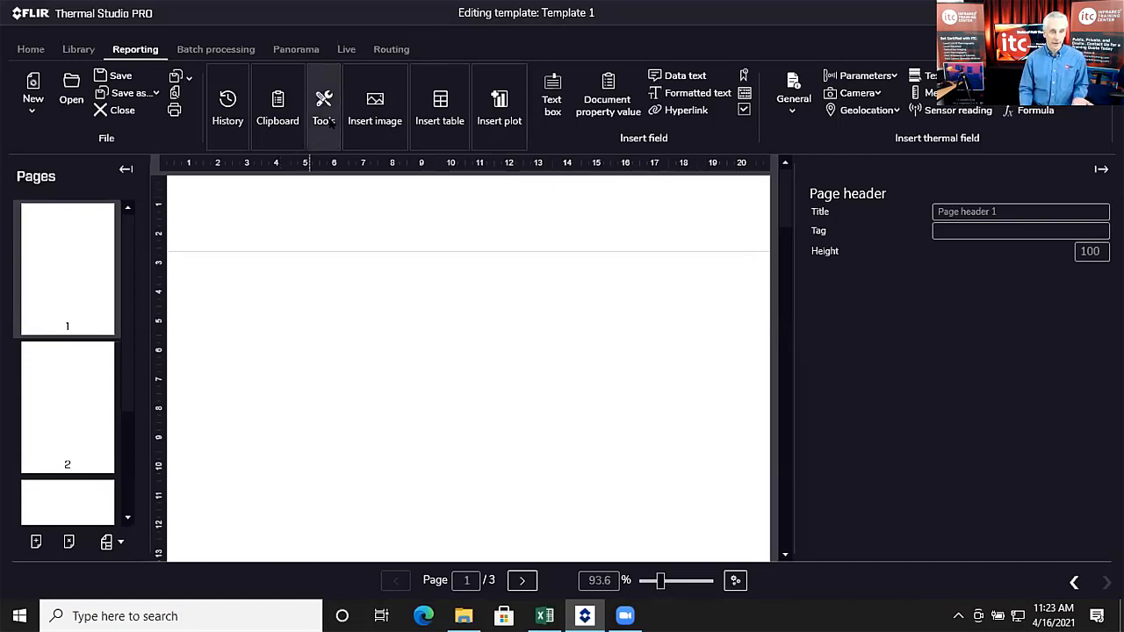
# Step: Open Insert image on the Reporting ribbon to show the Shared image and Logo image options
pyautogui.click(380, 104)
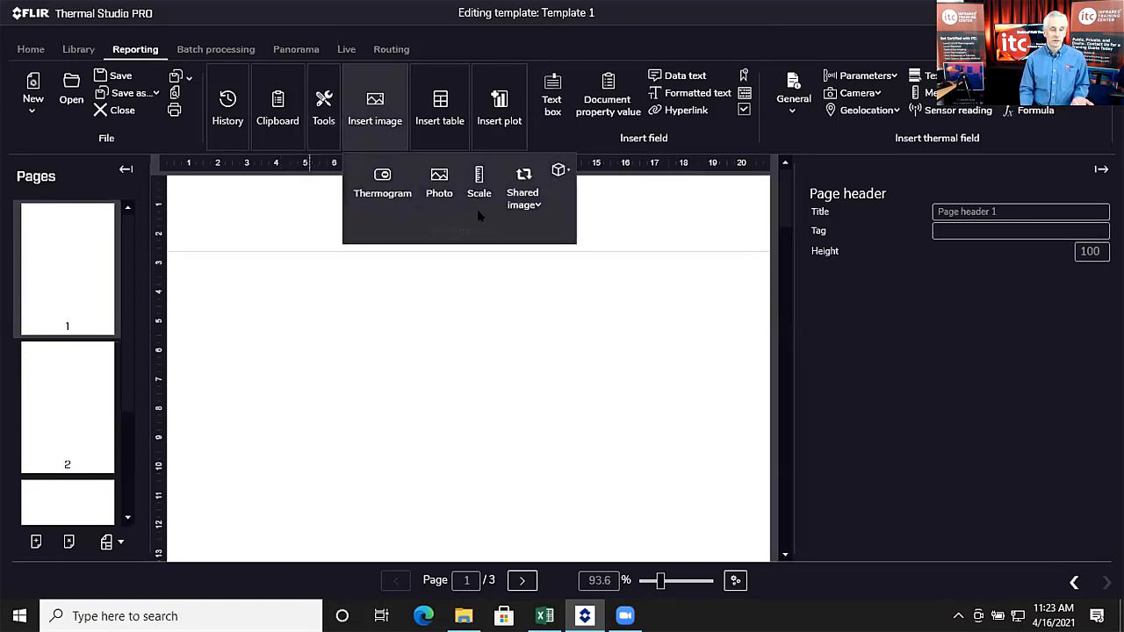
pyautogui.click(526, 203)
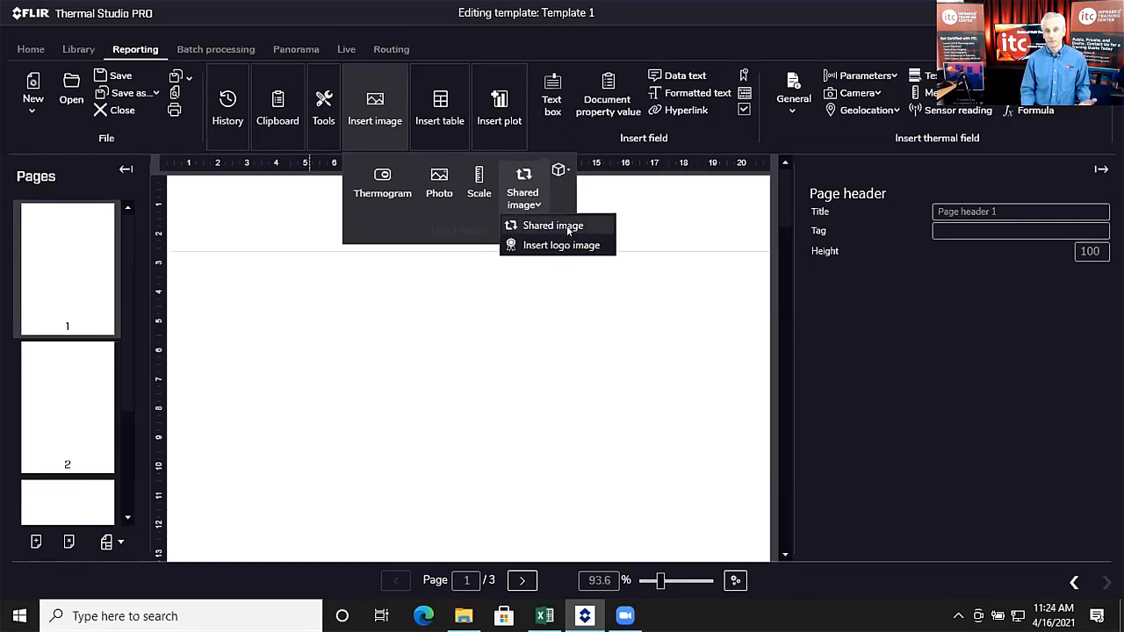
# Step: Insert a 115 by 86 logo image placeholder near the header's top-left
pyautogui.click(567, 247)
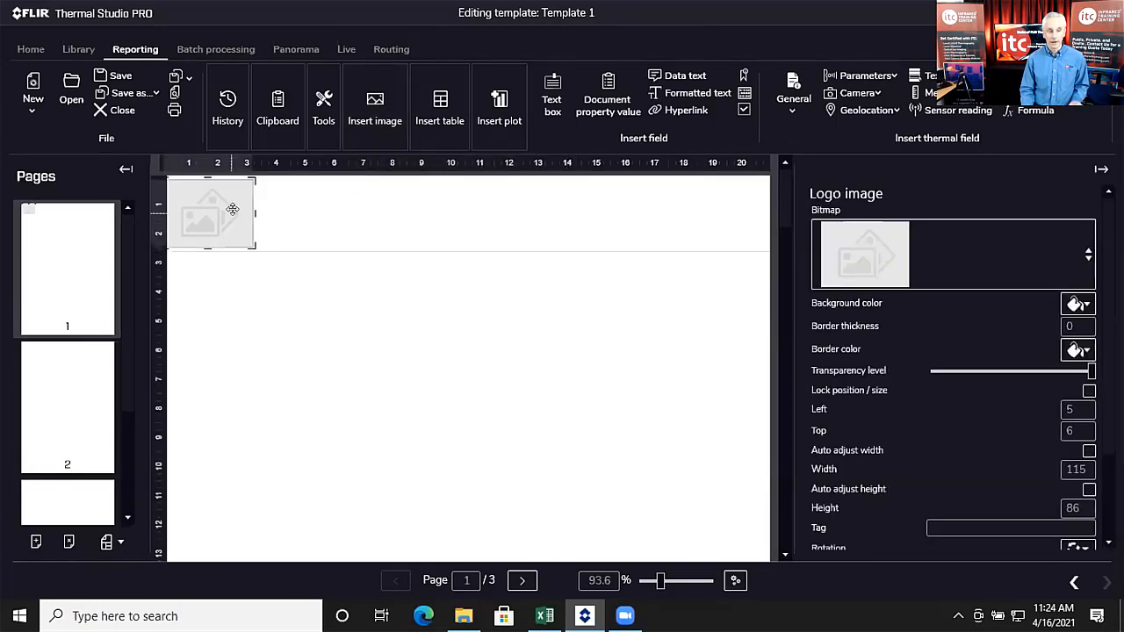
pyautogui.moveTo(219, 202); pyautogui.dragTo(249, 204)
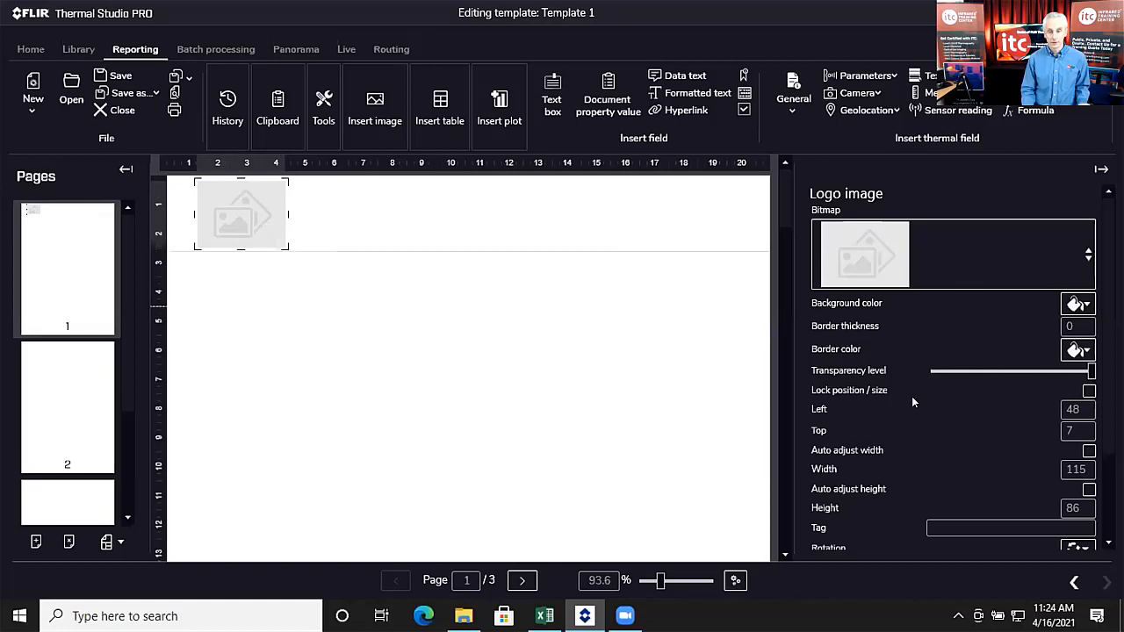
pyautogui.scroll(-3, 910, 409)
pyautogui.scroll(3, 910, 408)
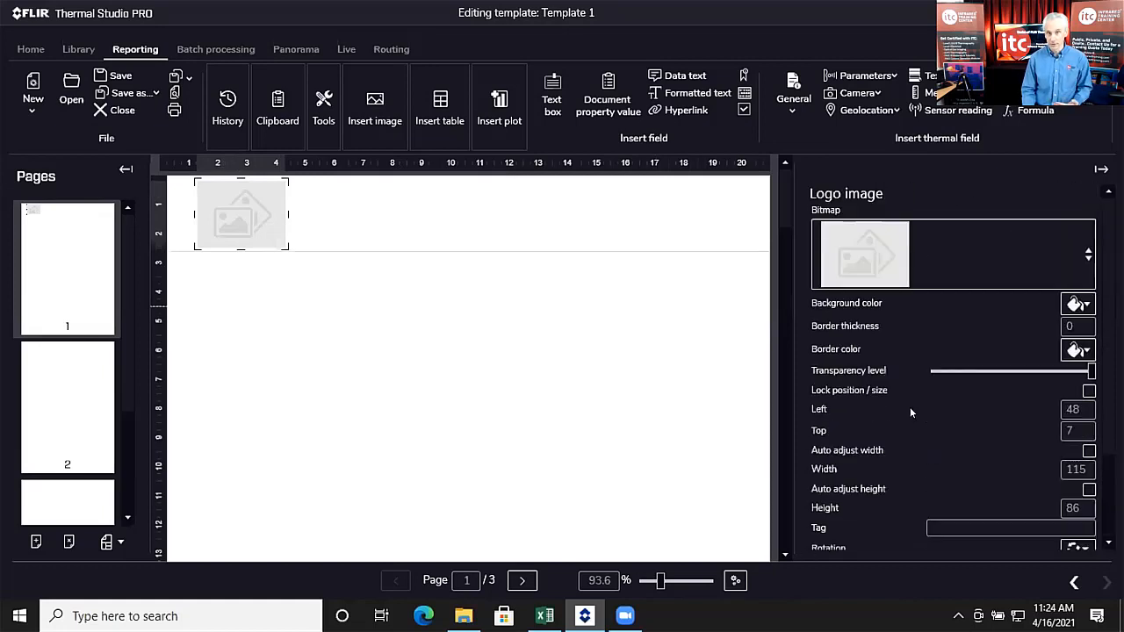
pyautogui.click(1088, 253)
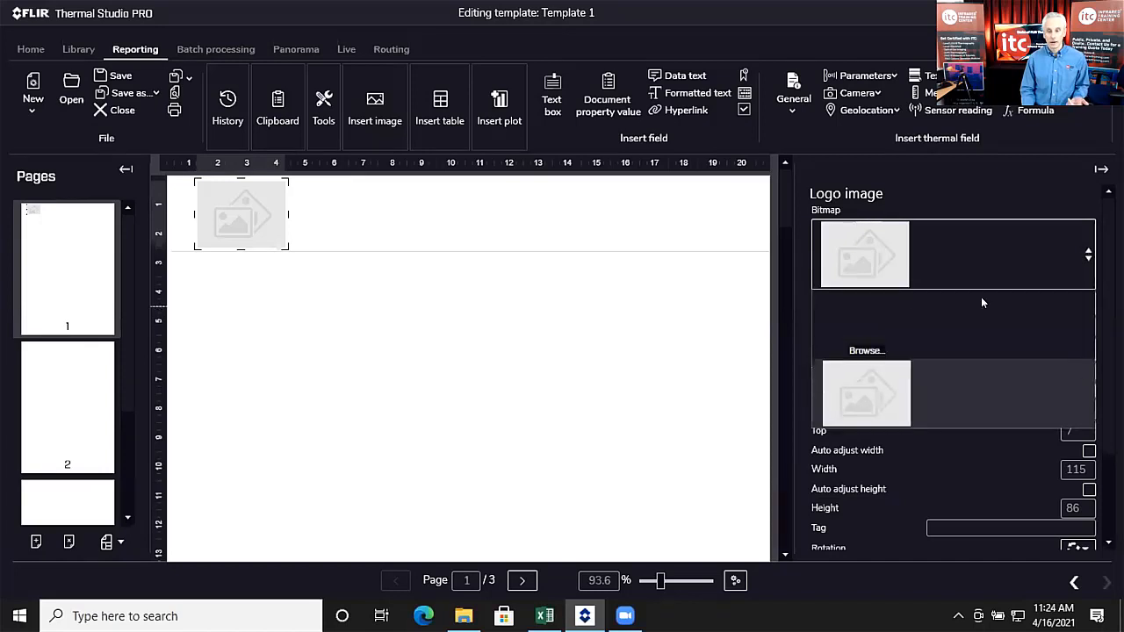
# Step: Load ITC logo (ball only).png from Thermal Studio Training > Images > itc logos into the placeholder
pyautogui.click(899, 321)
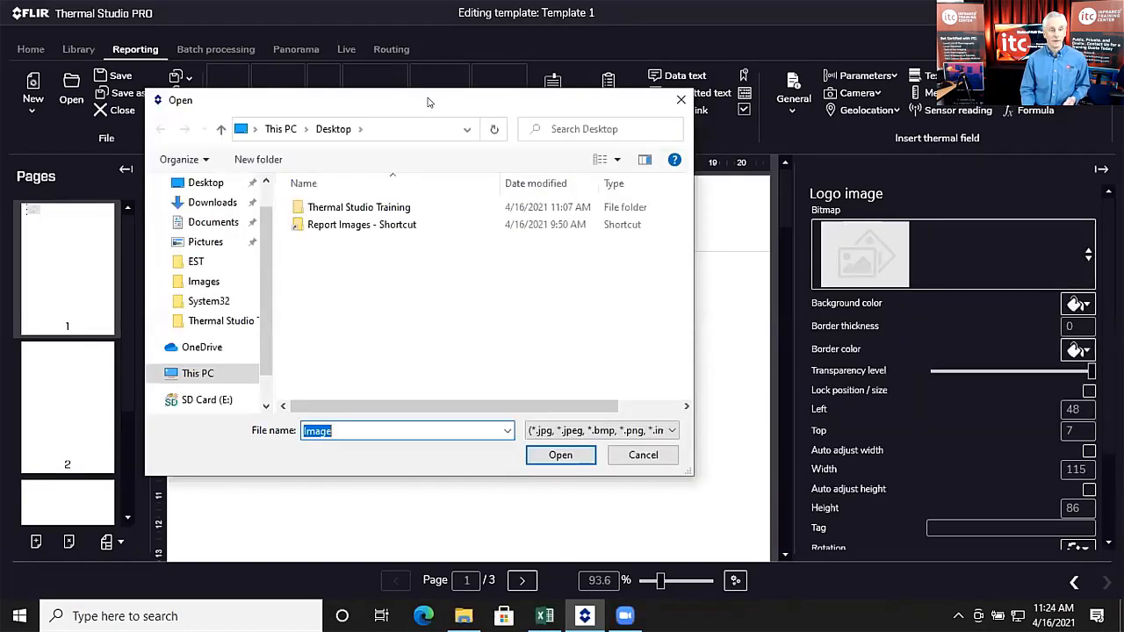
pyautogui.doubleClick(369, 220)
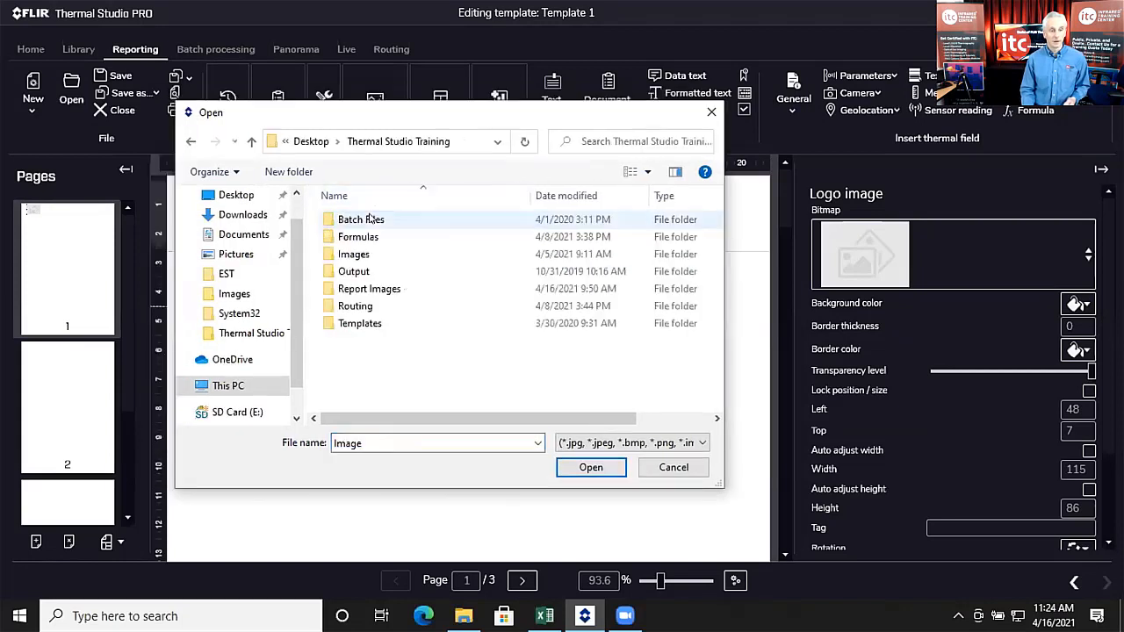
pyautogui.doubleClick(383, 255)
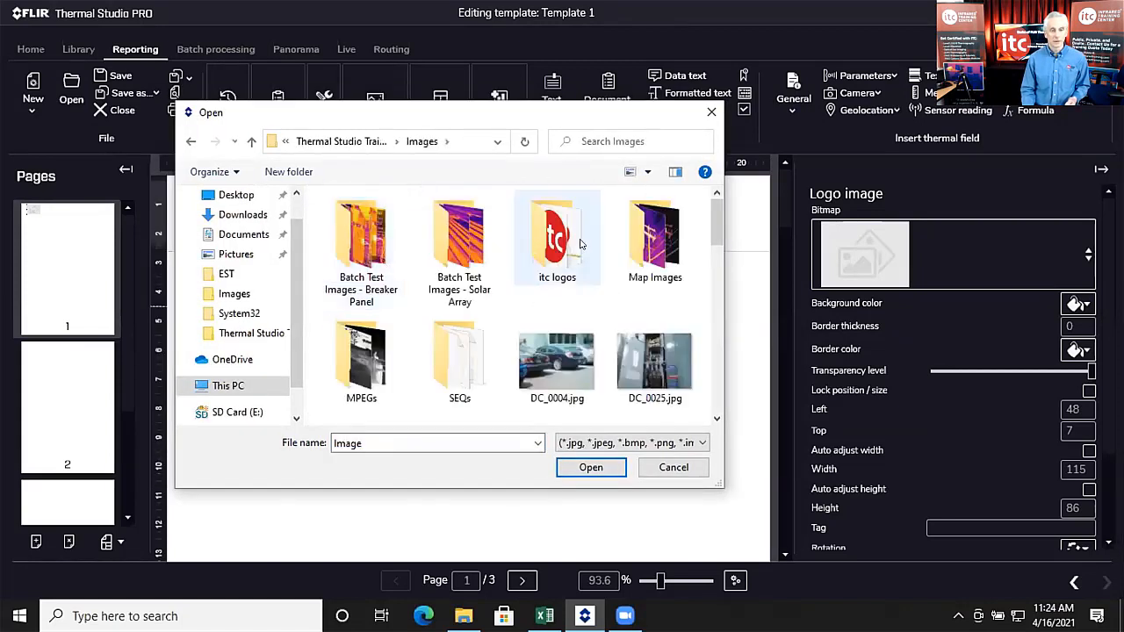
pyautogui.doubleClick(569, 236)
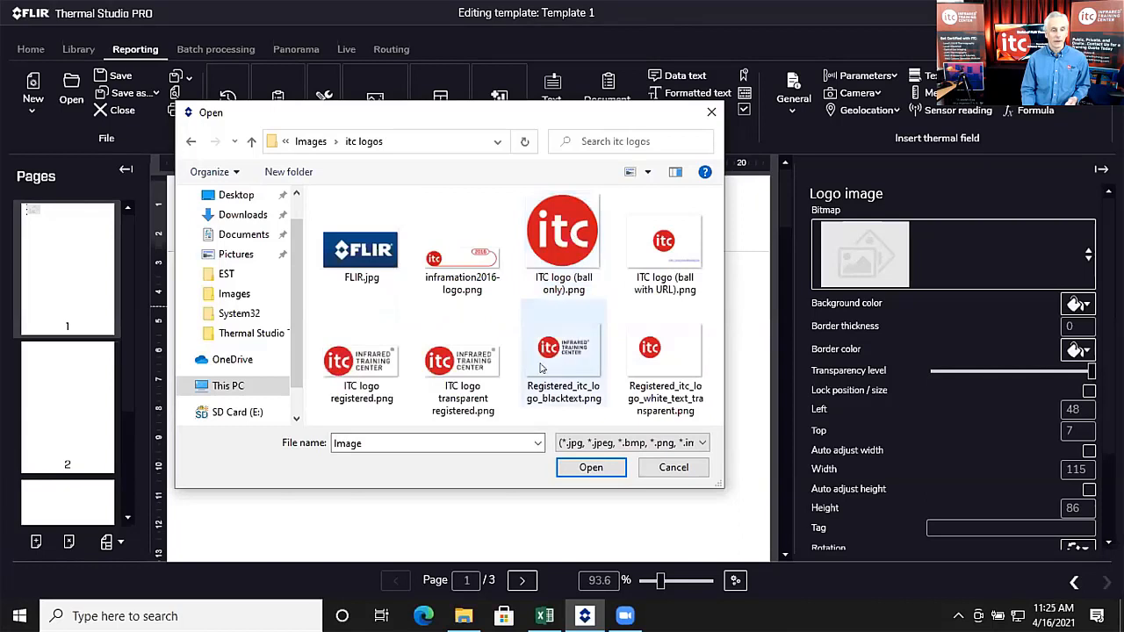
pyautogui.click(551, 233)
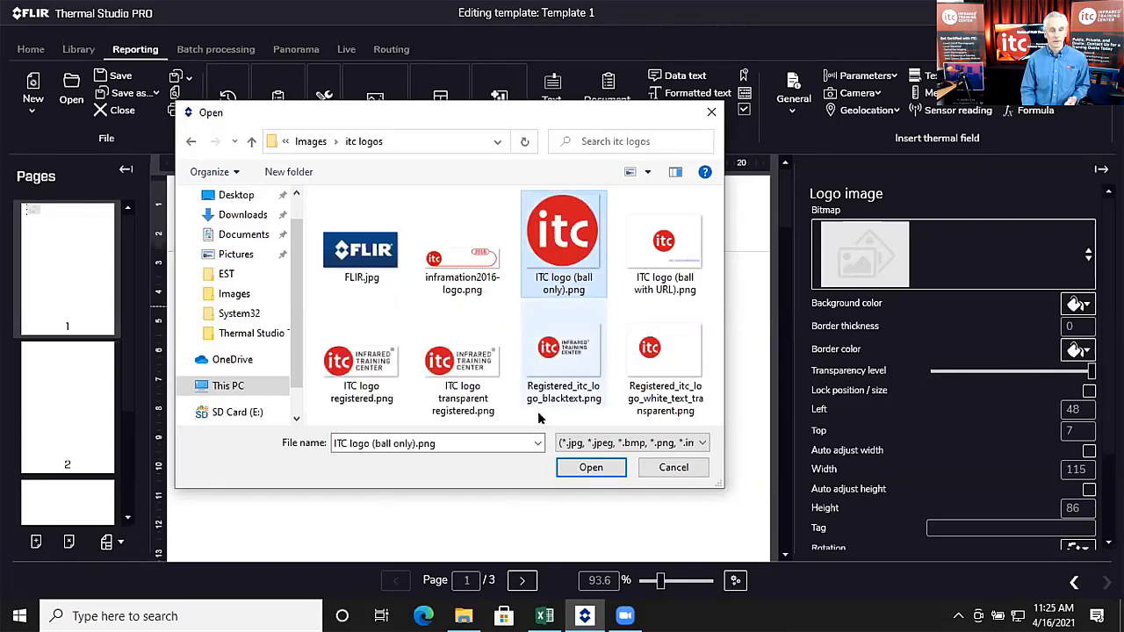
pyautogui.click(582, 468)
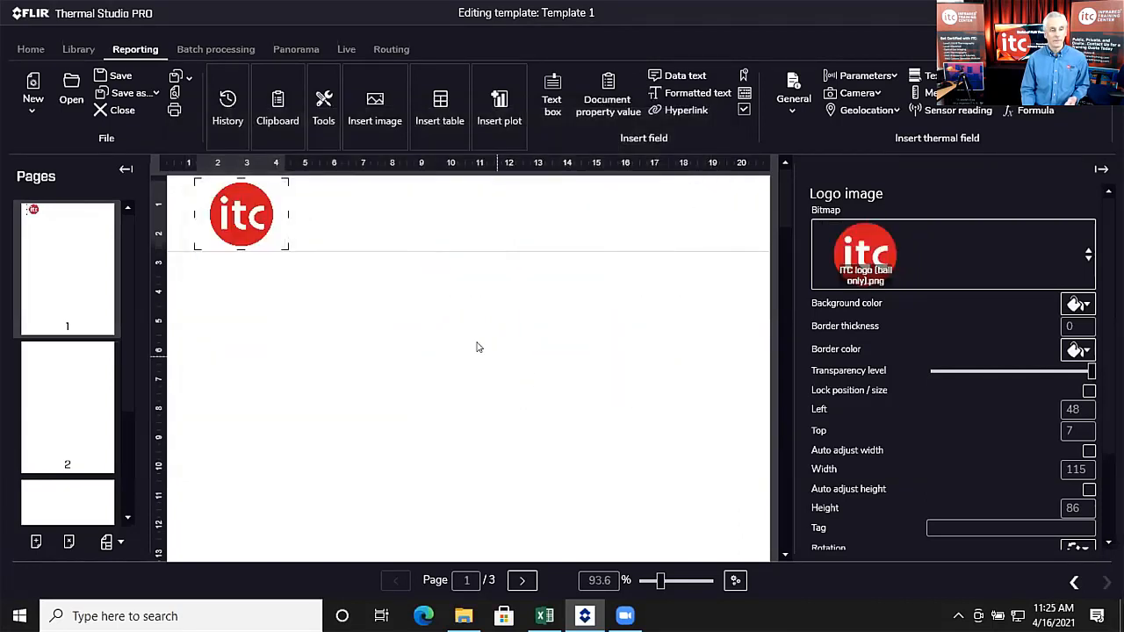
# Step: Shrink the header's ITC logo to 85 wide, then add and delete a trial second logo
pyautogui.moveTo(281, 237); pyautogui.dragTo(270, 237)
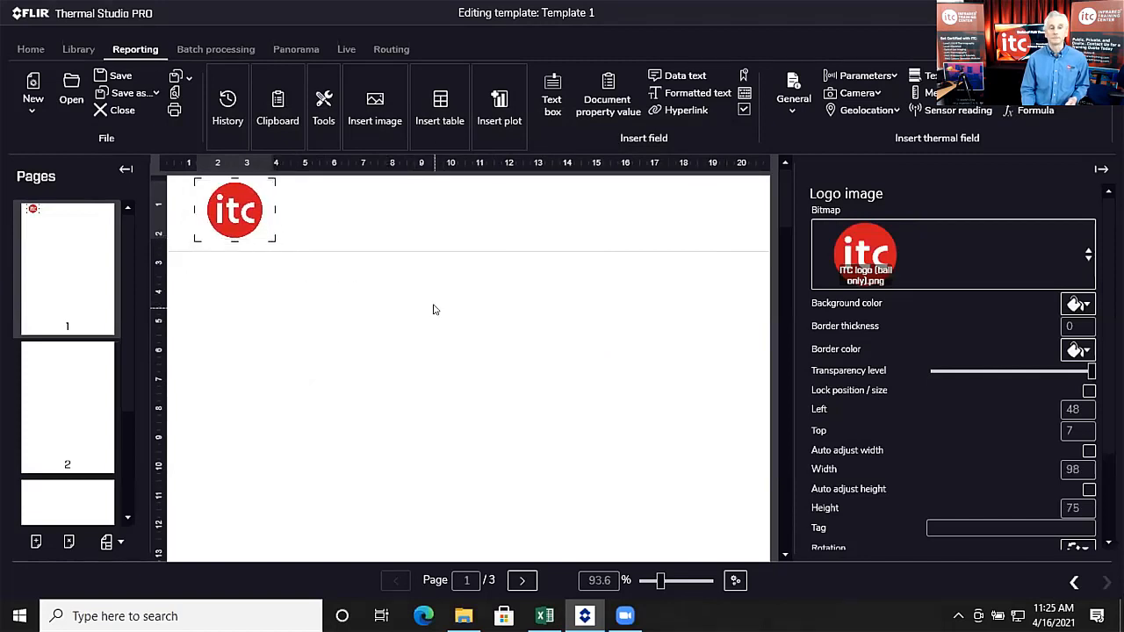
pyautogui.click(370, 104)
pyautogui.click(523, 201)
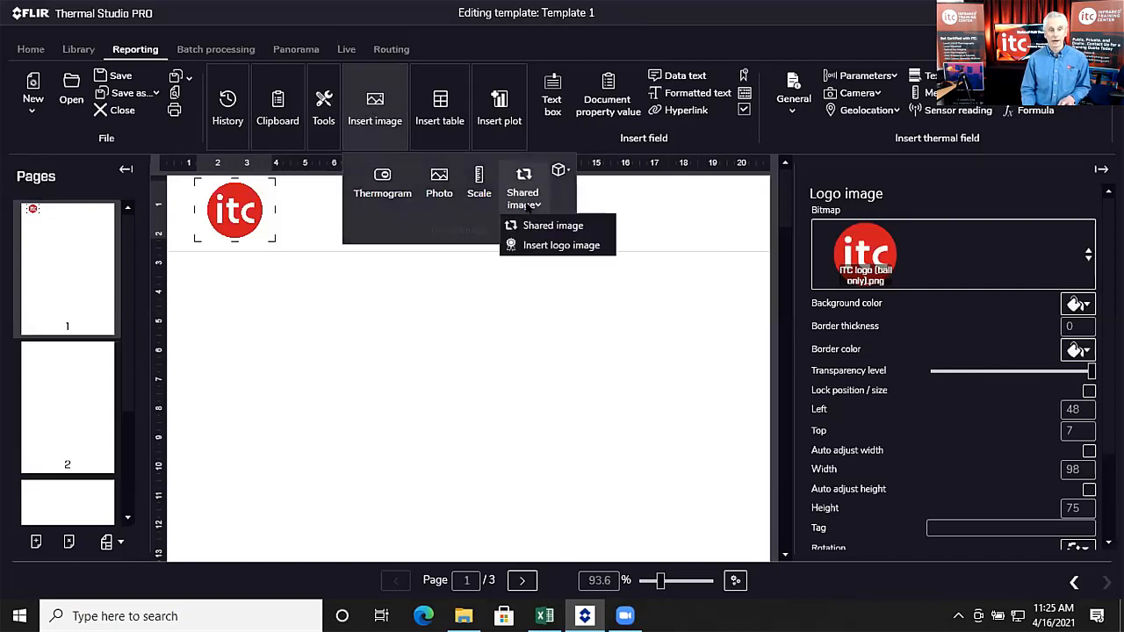
pyautogui.click(540, 245)
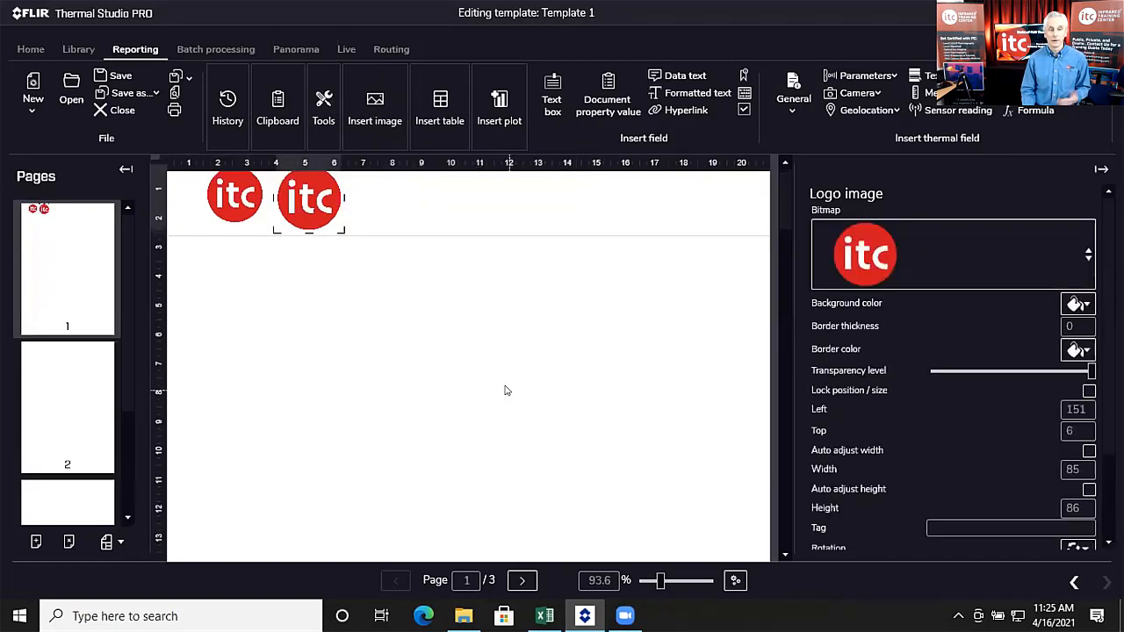
pyautogui.moveTo(318, 214); pyautogui.dragTo(418, 218)
pyautogui.scroll(1, 443, 225)
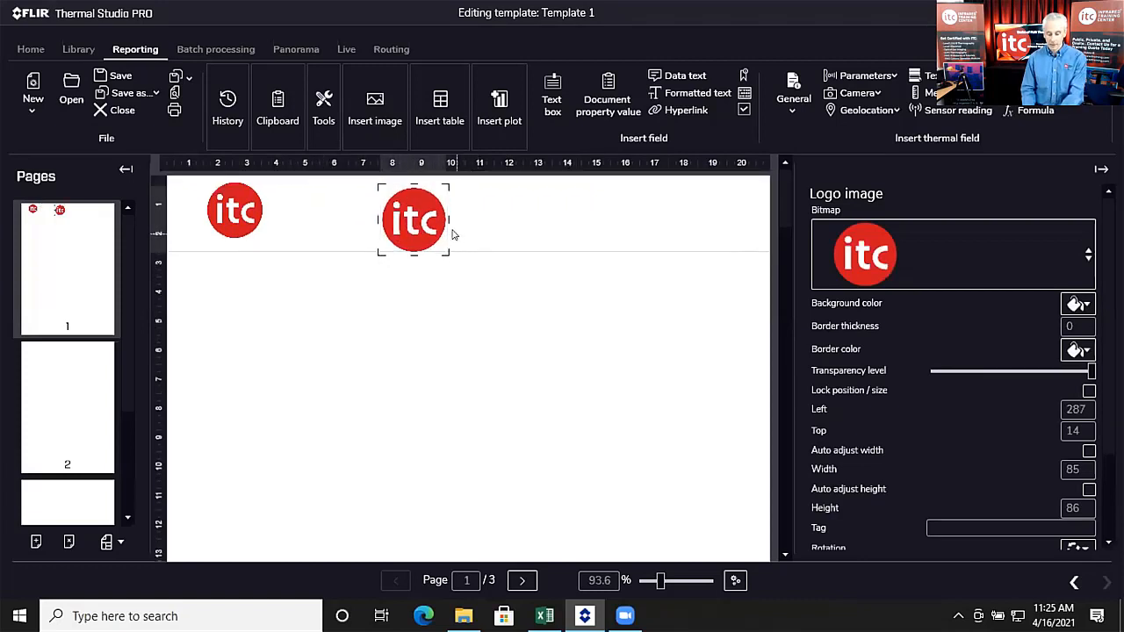
pyautogui.scroll(-5, 424, 221)
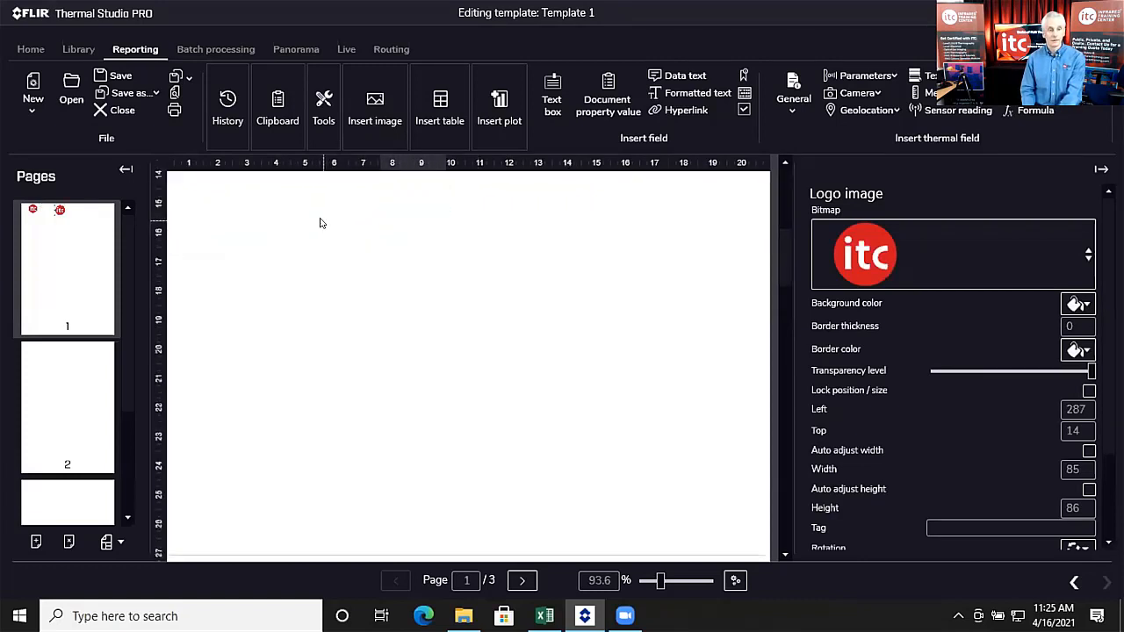
pyautogui.scroll(5, 347, 233)
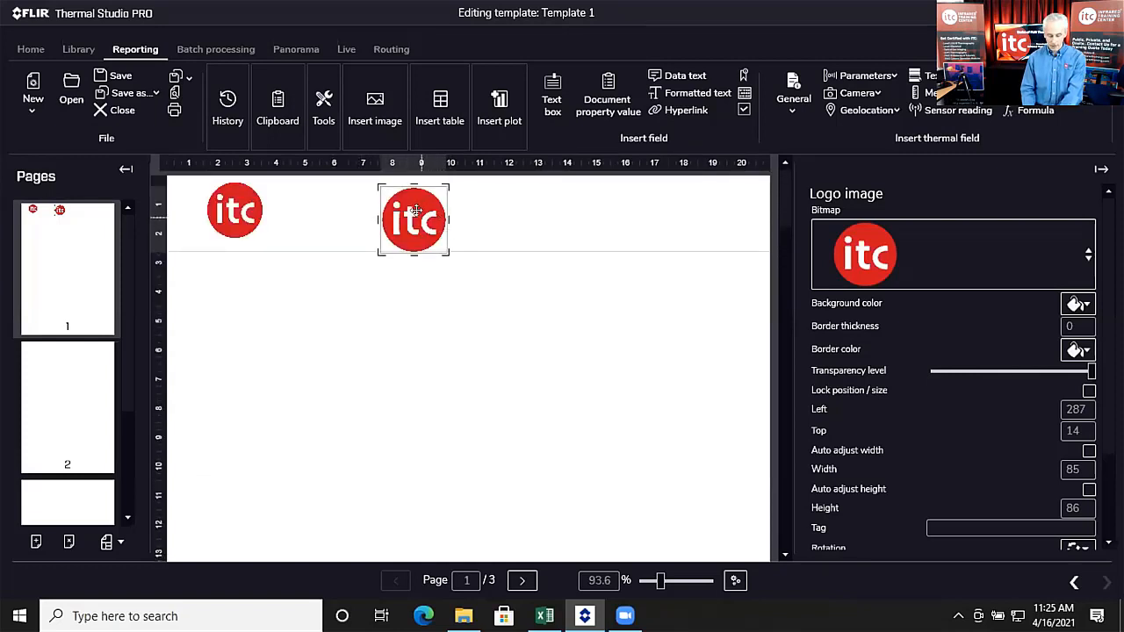
pyautogui.press('Delete')
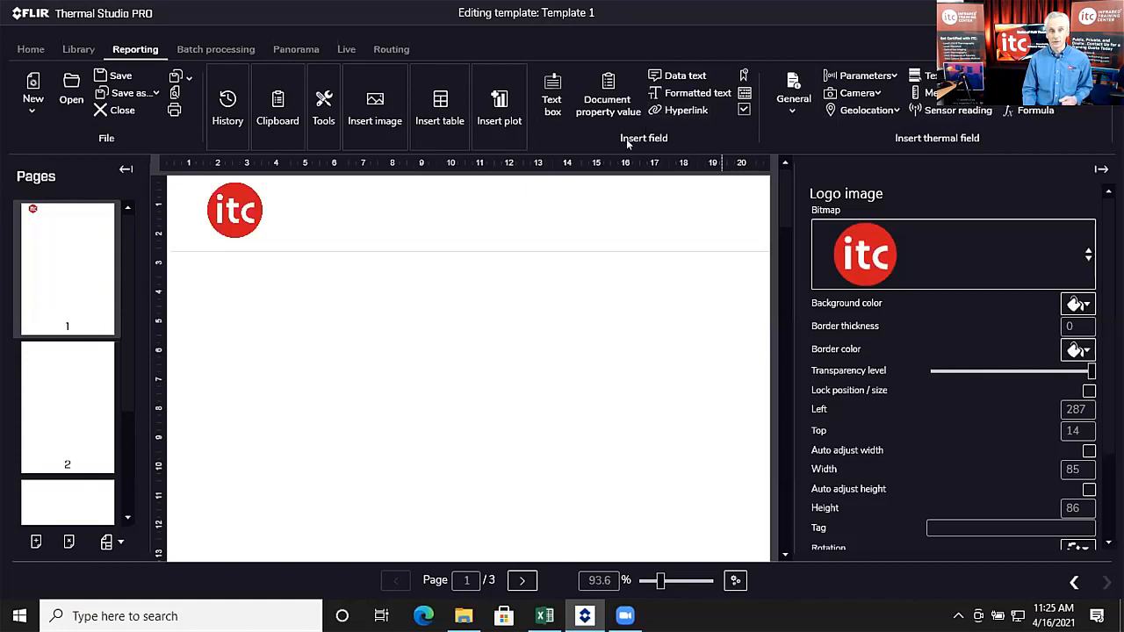
# Step: Try placing a text box at the page's top-left and shift the logo right in the header
pyautogui.click(546, 99)
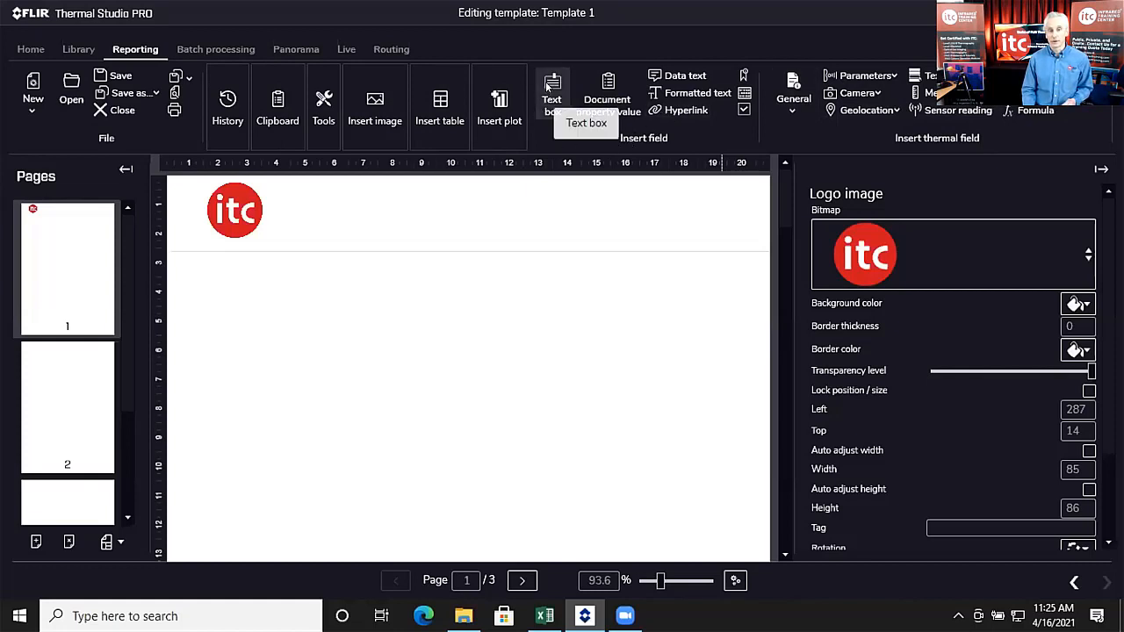
pyautogui.click(547, 85)
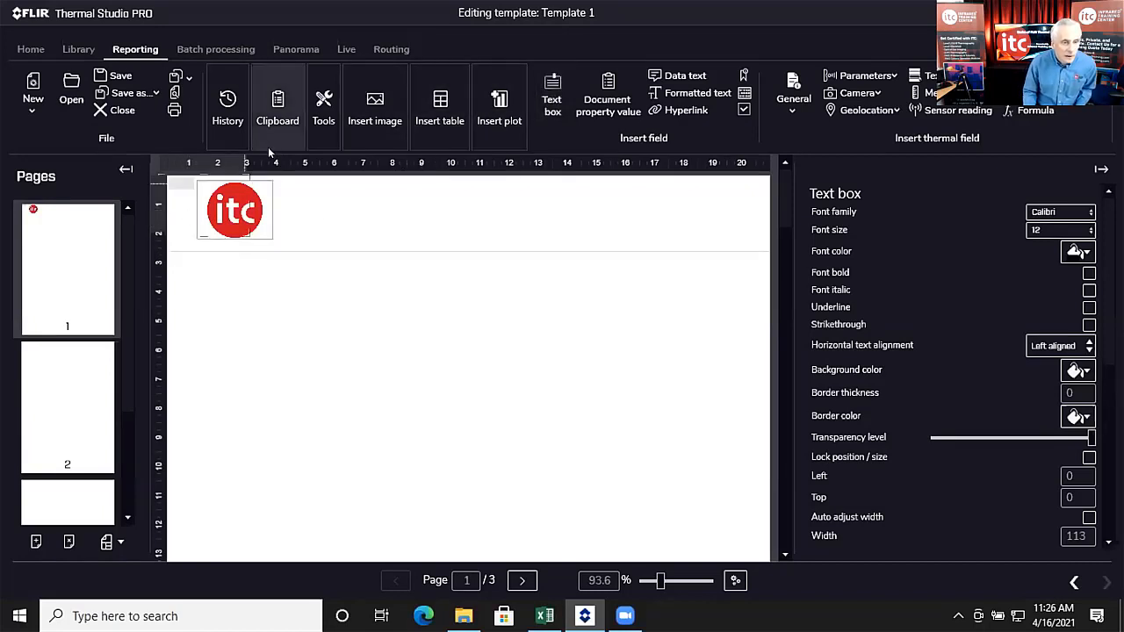
pyautogui.click(200, 183)
pyautogui.moveTo(242, 182); pyautogui.dragTo(379, 200)
pyautogui.click(175, 221)
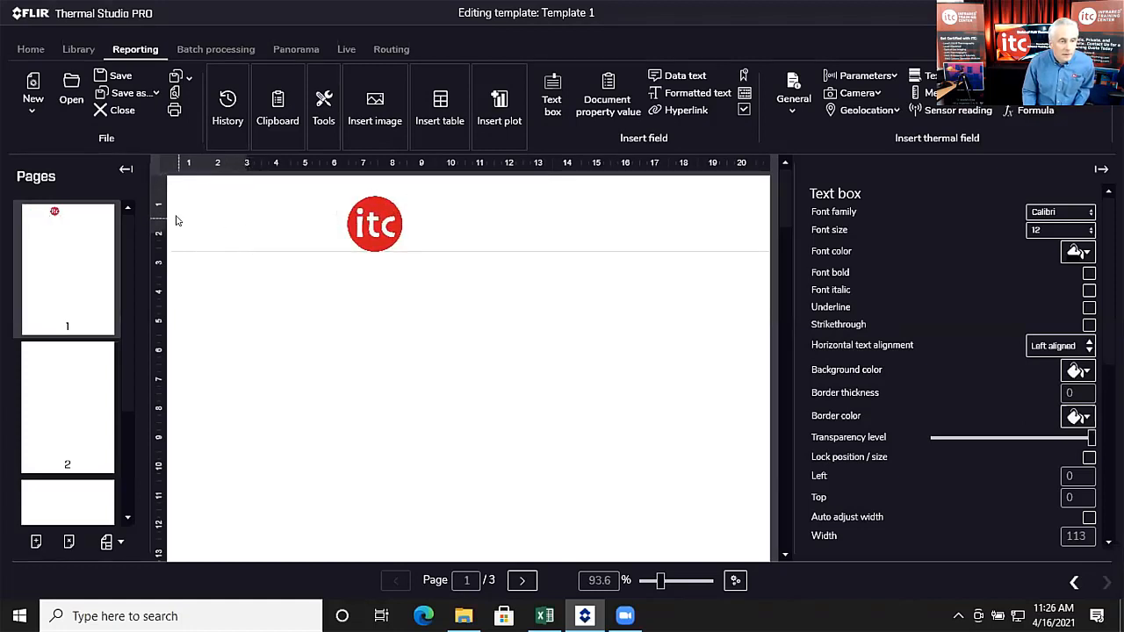
# Step: Move the itc logo to the header's top-left and place a 'My Infrared Report' text box beside it
pyautogui.click(553, 98)
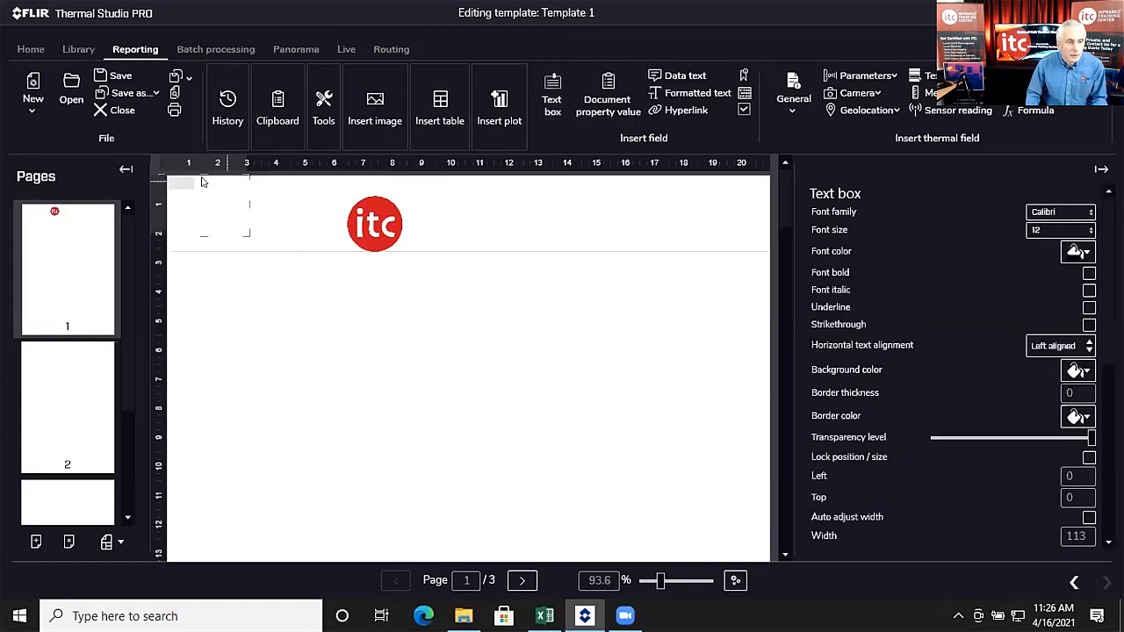
pyautogui.click(548, 98)
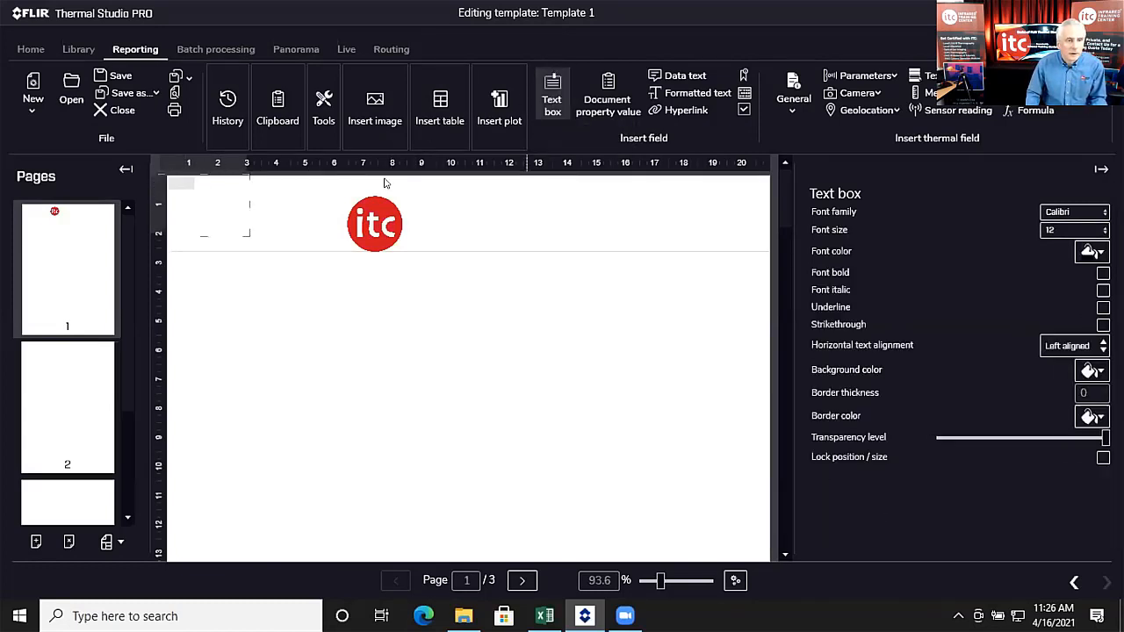
pyautogui.click(251, 205)
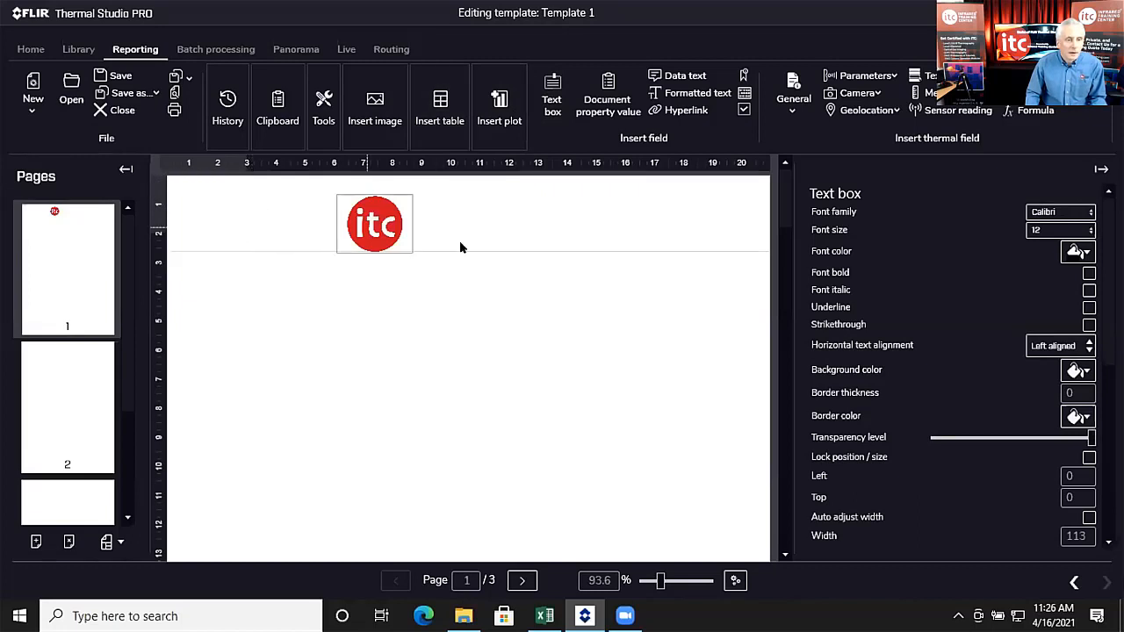
pyautogui.click(601, 216)
pyautogui.moveTo(349, 208); pyautogui.dragTo(210, 208)
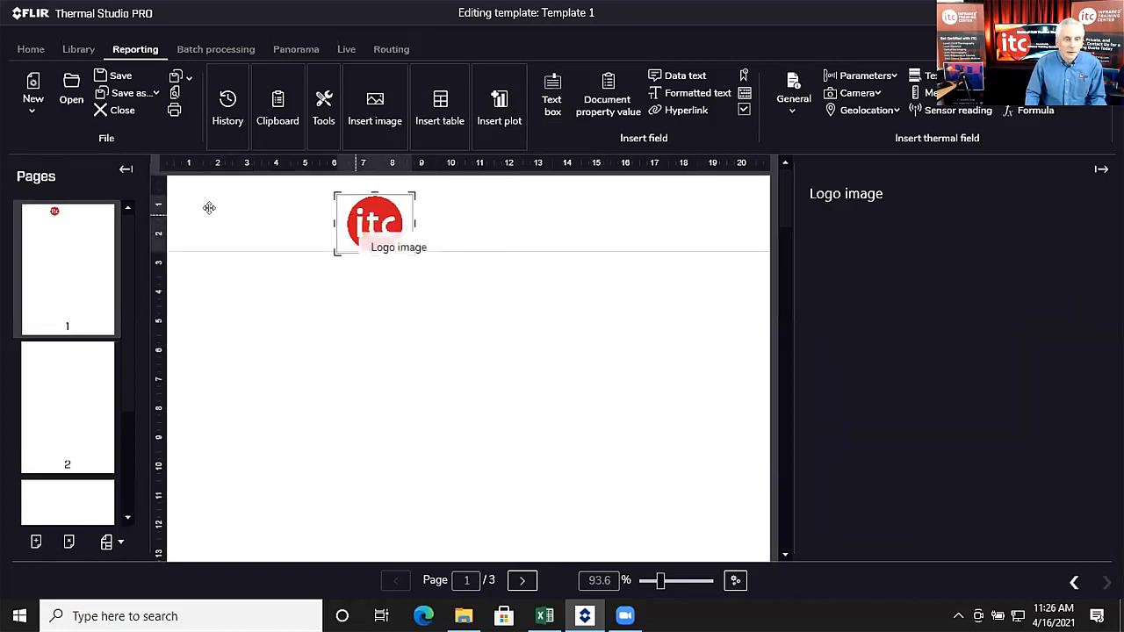
pyautogui.click(547, 79)
pyautogui.moveTo(328, 188); pyautogui.dragTo(469, 210)
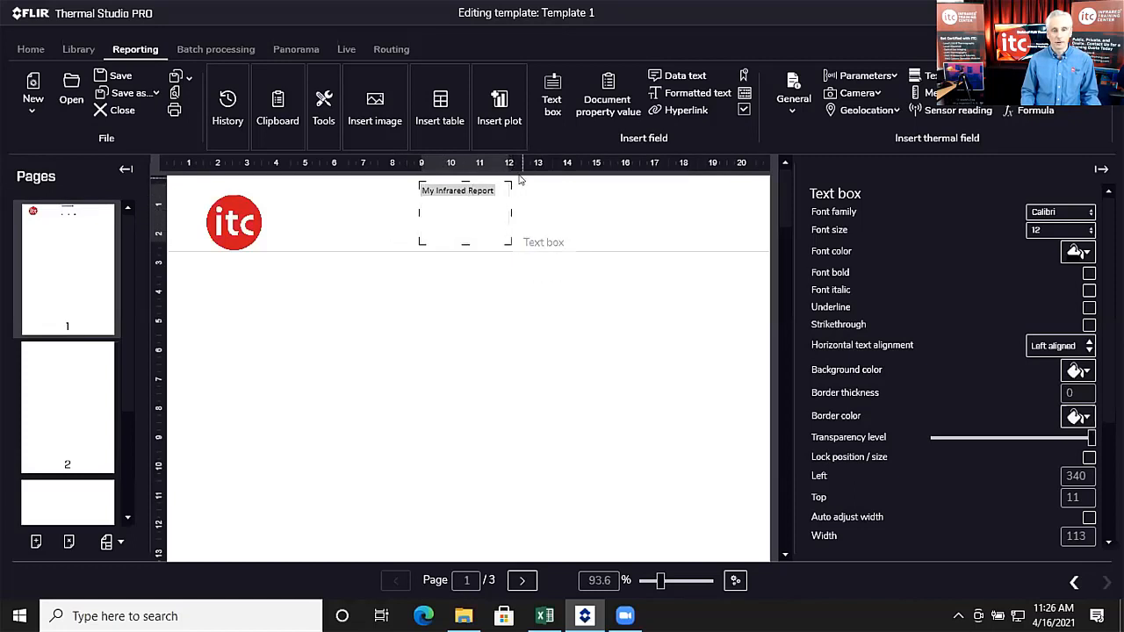
# Step: Widen the My Infrared Report title box on both sides to about 263 wide
pyautogui.click(575, 215)
pyautogui.click(469, 208)
pyautogui.moveTo(509, 212); pyautogui.dragTo(589, 213)
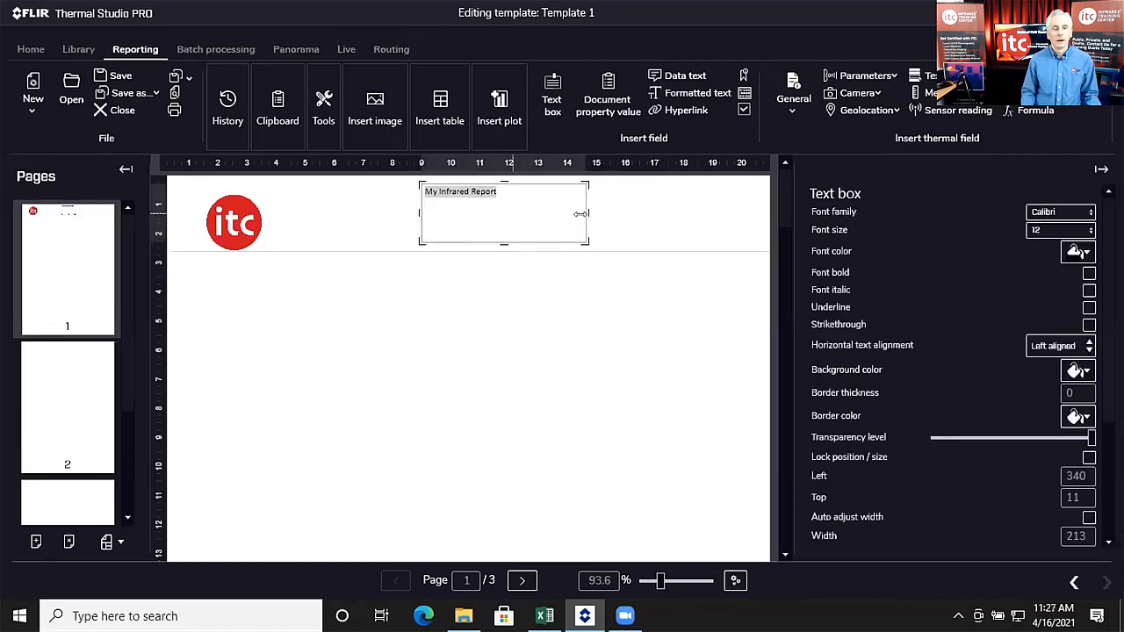
pyautogui.moveTo(415, 207); pyautogui.dragTo(381, 206)
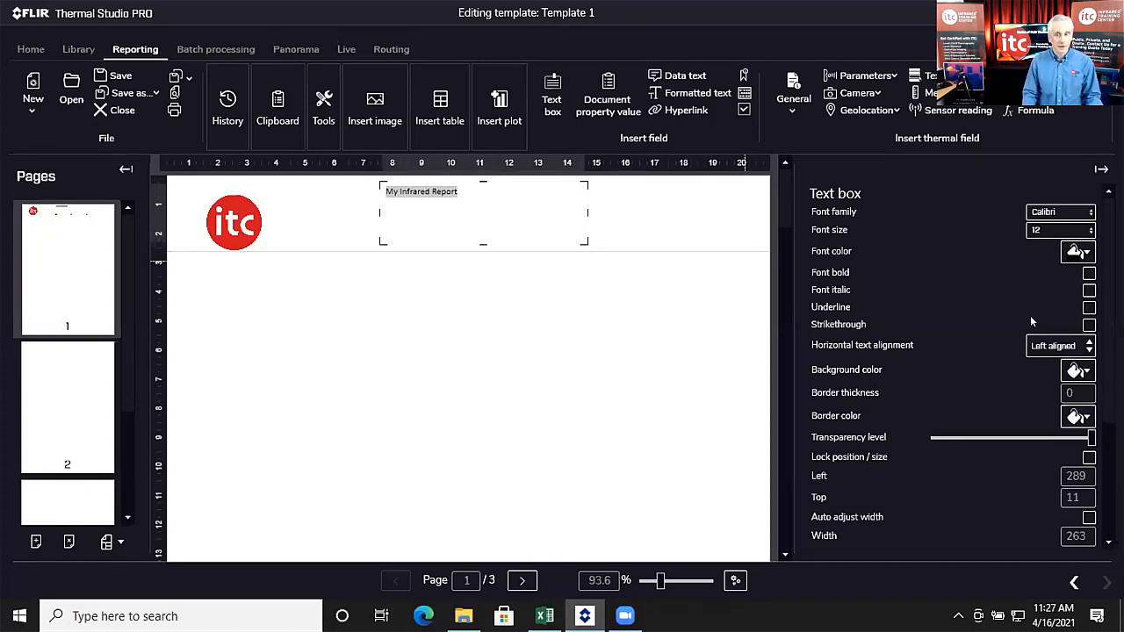
# Step: Give the title font size 19.5 and Centered horizontal text alignment
pyautogui.click(1089, 232)
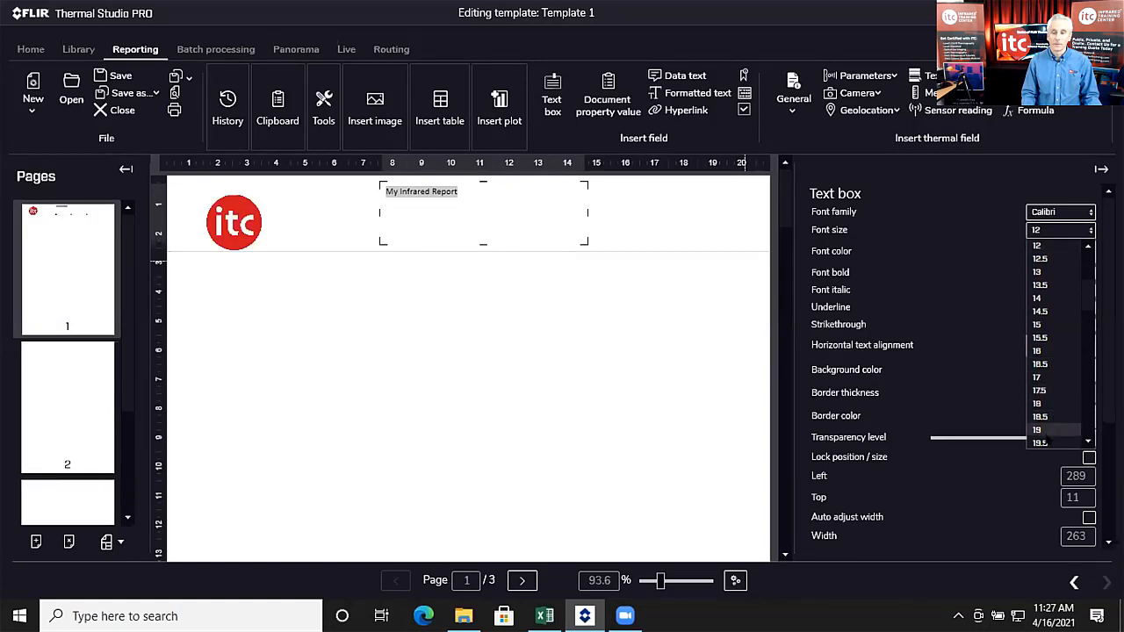
pyautogui.click(1042, 443)
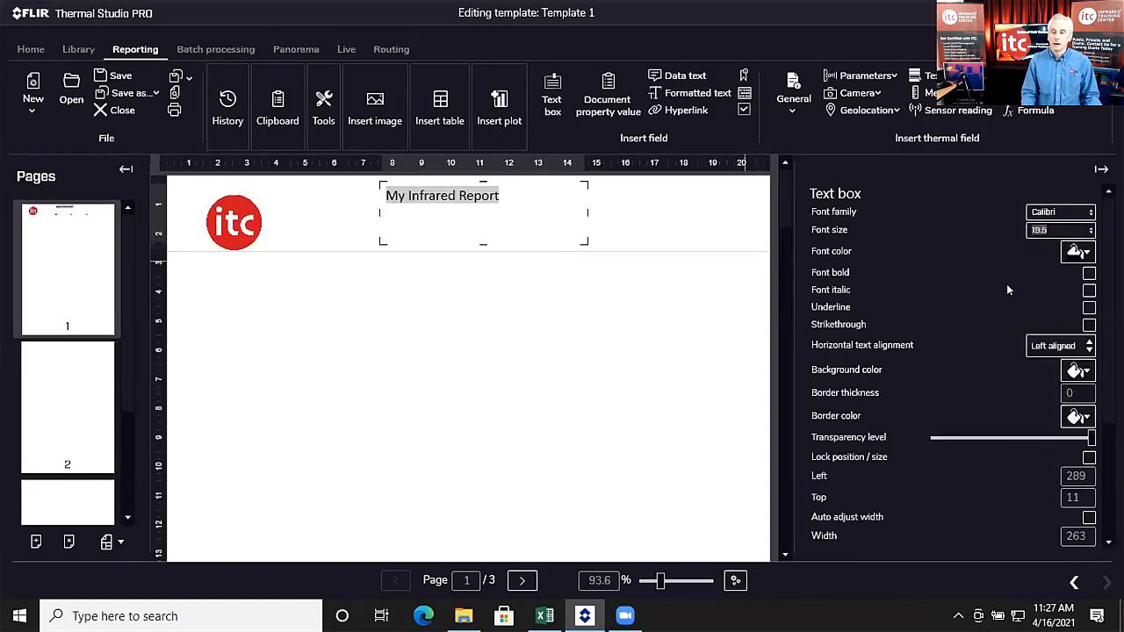
pyautogui.scroll(-1, 1033, 295)
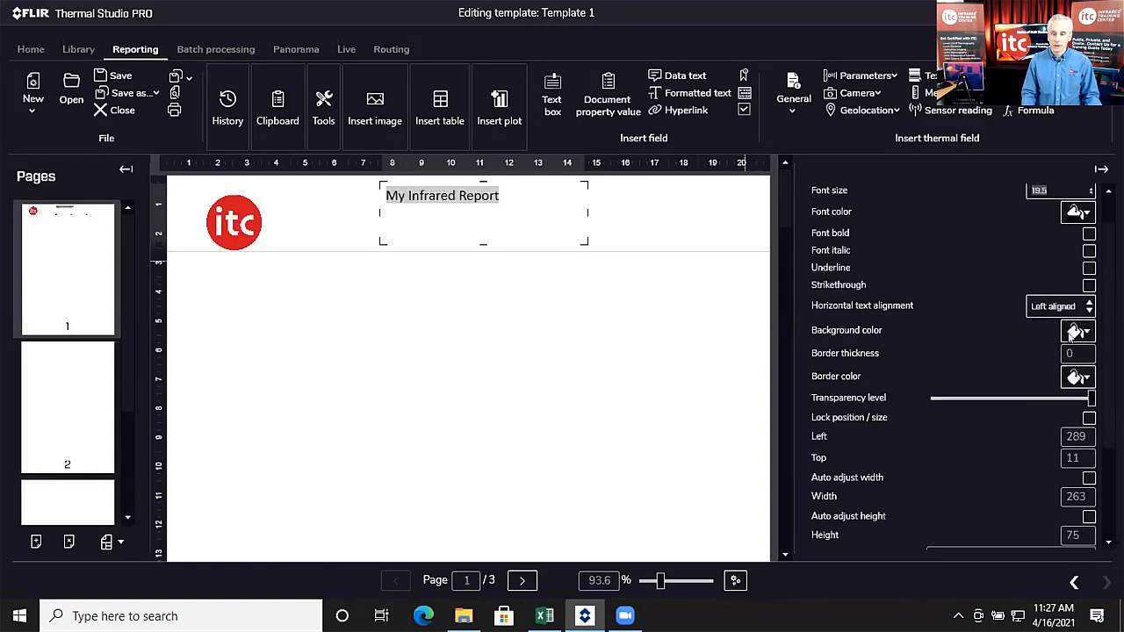
pyautogui.click(1090, 305)
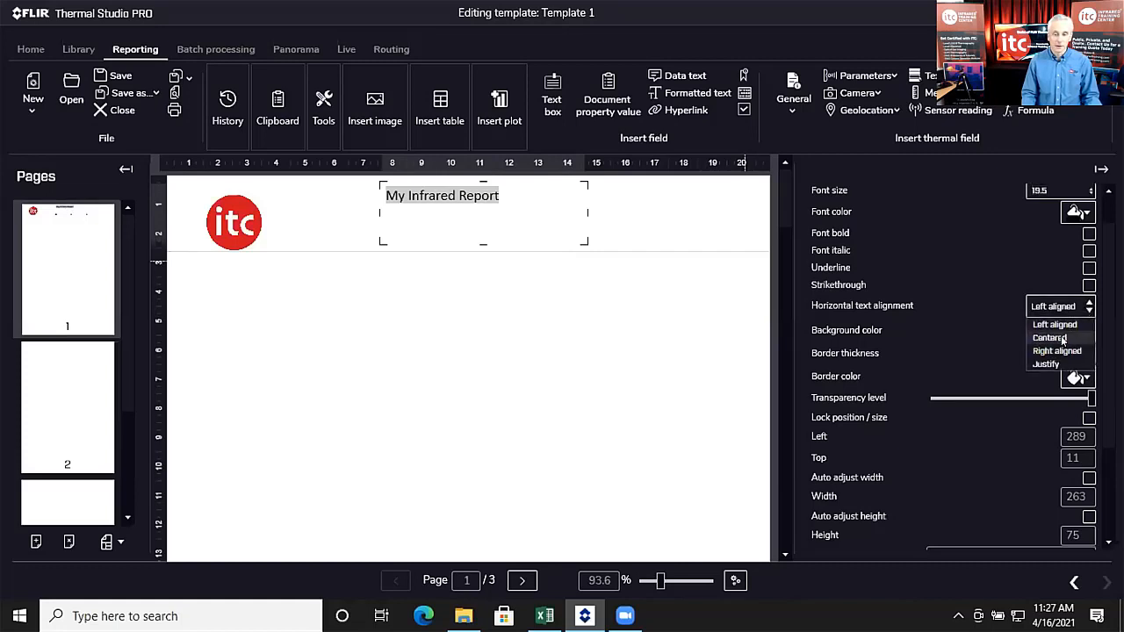
pyautogui.click(1063, 339)
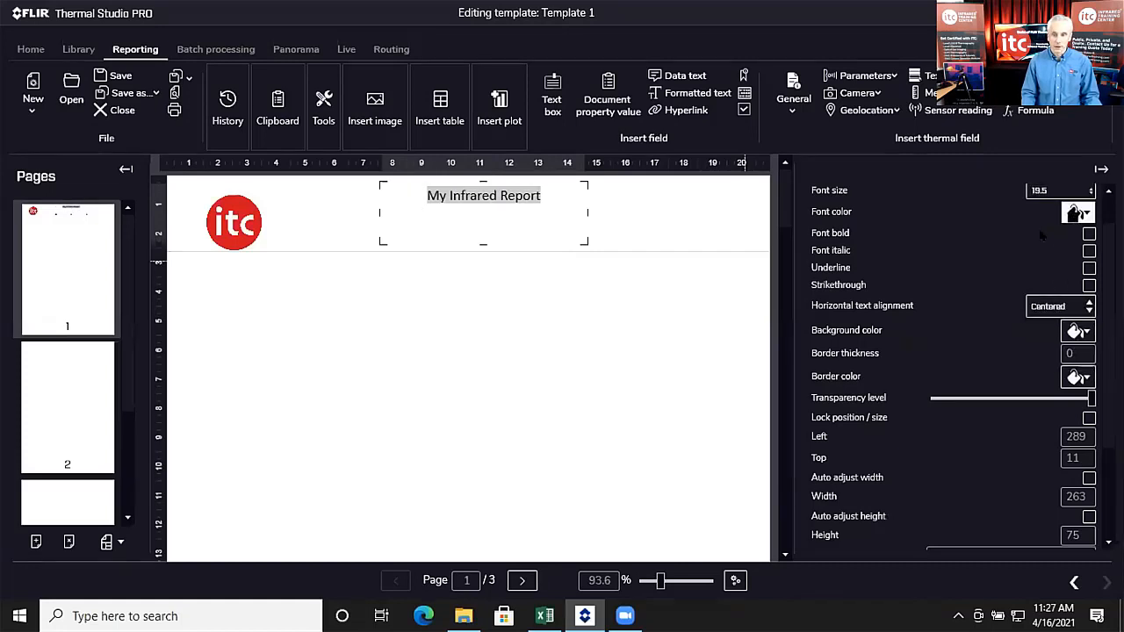
pyautogui.scroll(1, 981, 239)
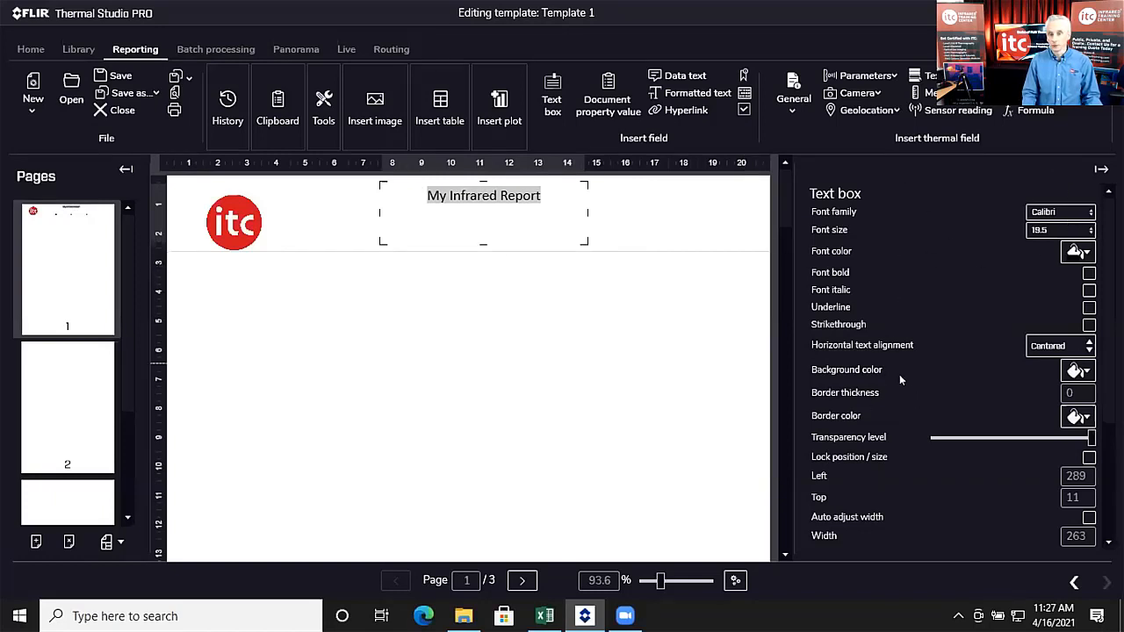
pyautogui.scroll(-3, 872, 404)
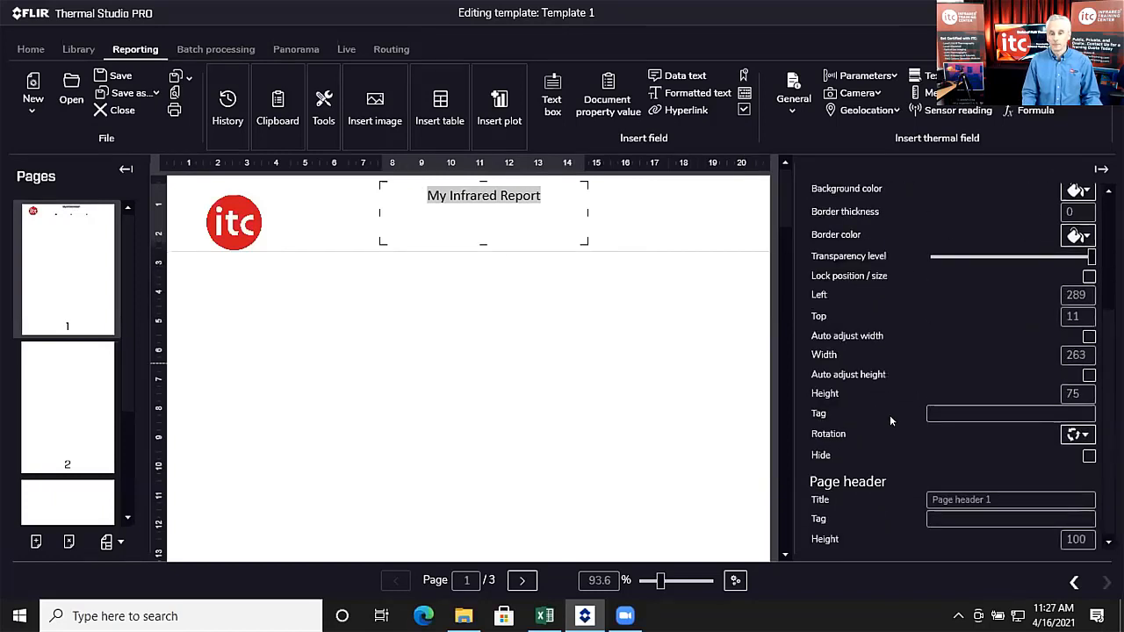
pyautogui.scroll(3, 892, 411)
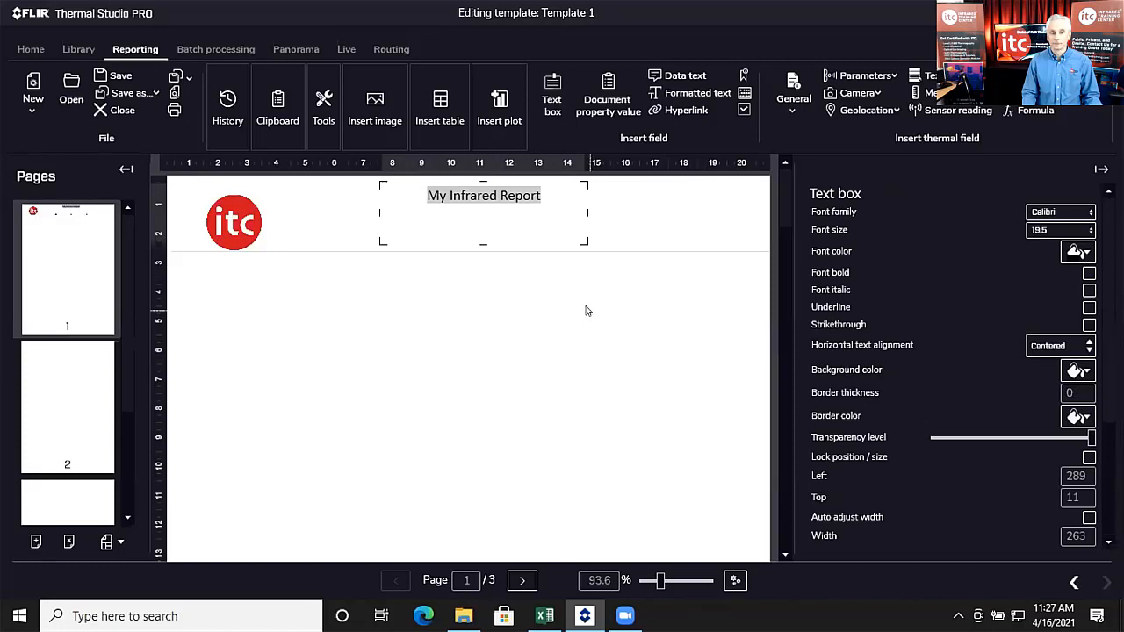
# Step: Nudge the itc logo up to the header's top edge
pyautogui.click(235, 225)
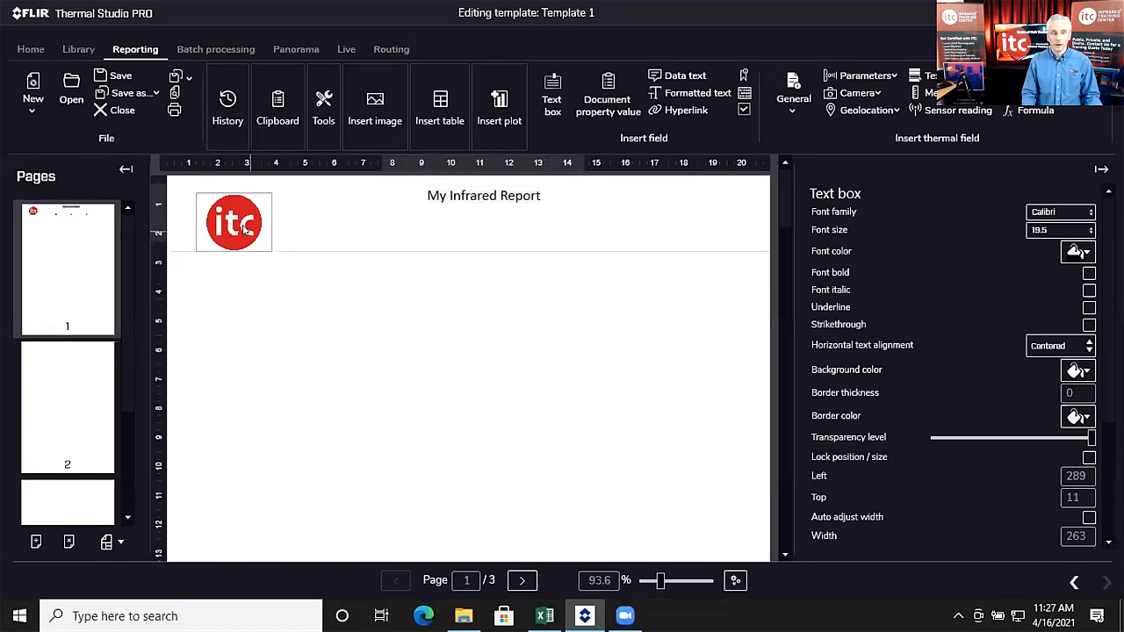
pyautogui.moveTo(236, 225); pyautogui.dragTo(241, 216)
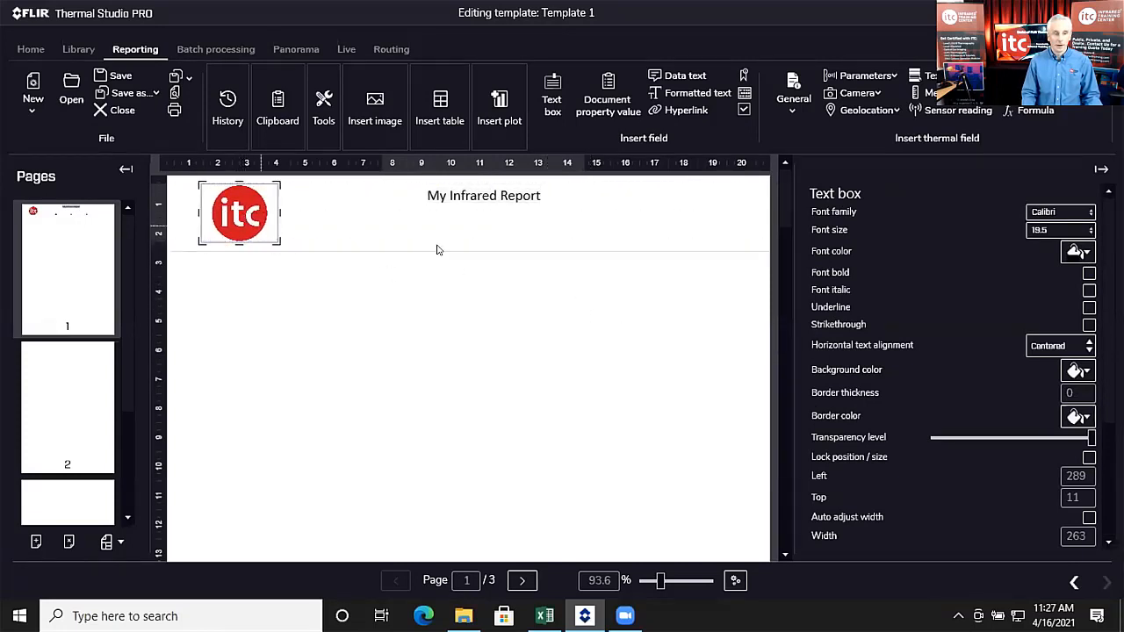
pyautogui.click(500, 334)
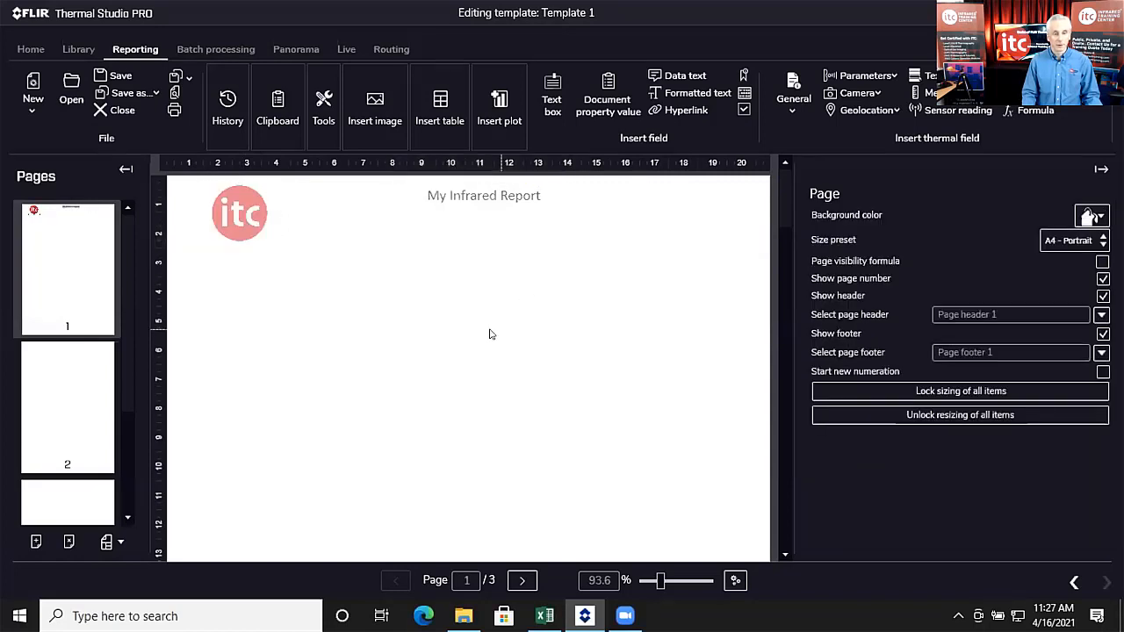
pyautogui.scroll(-3, 492, 328)
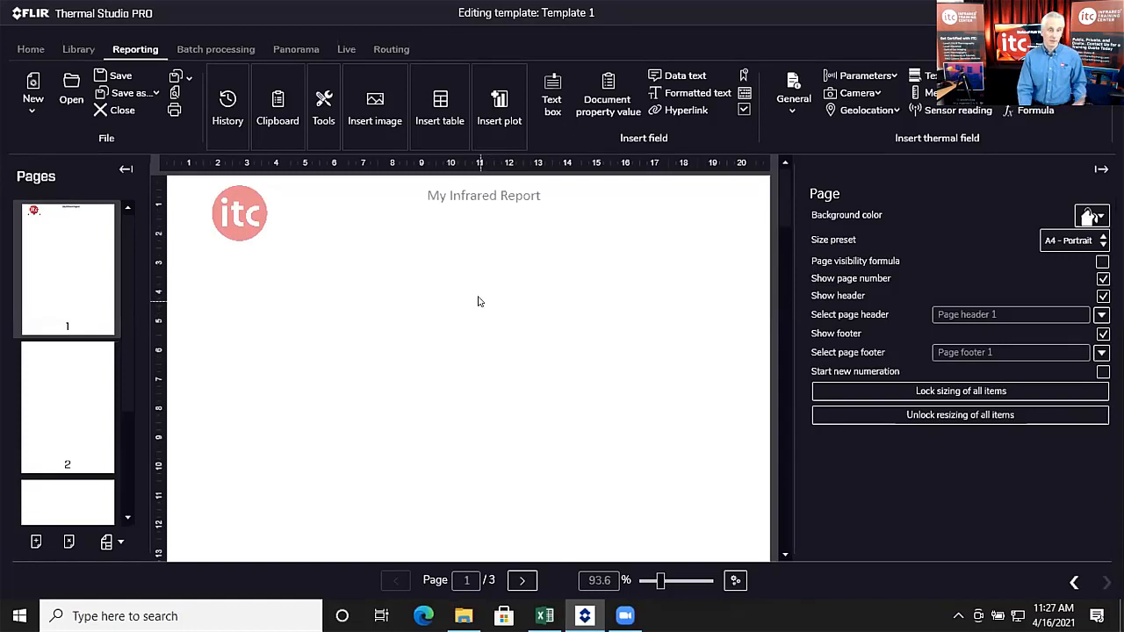
# Step: Scroll to the bottom of page 1 and select Page footer 1 (height 100)
pyautogui.scroll(-10, 478, 303)
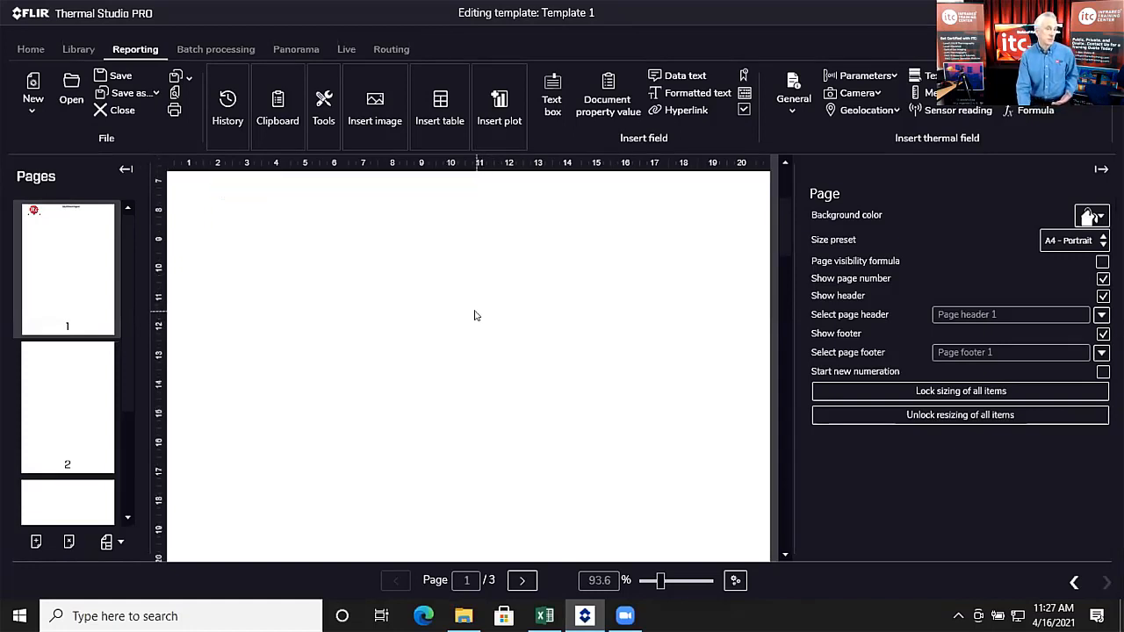
pyautogui.scroll(3, 483, 408)
pyautogui.click(479, 406)
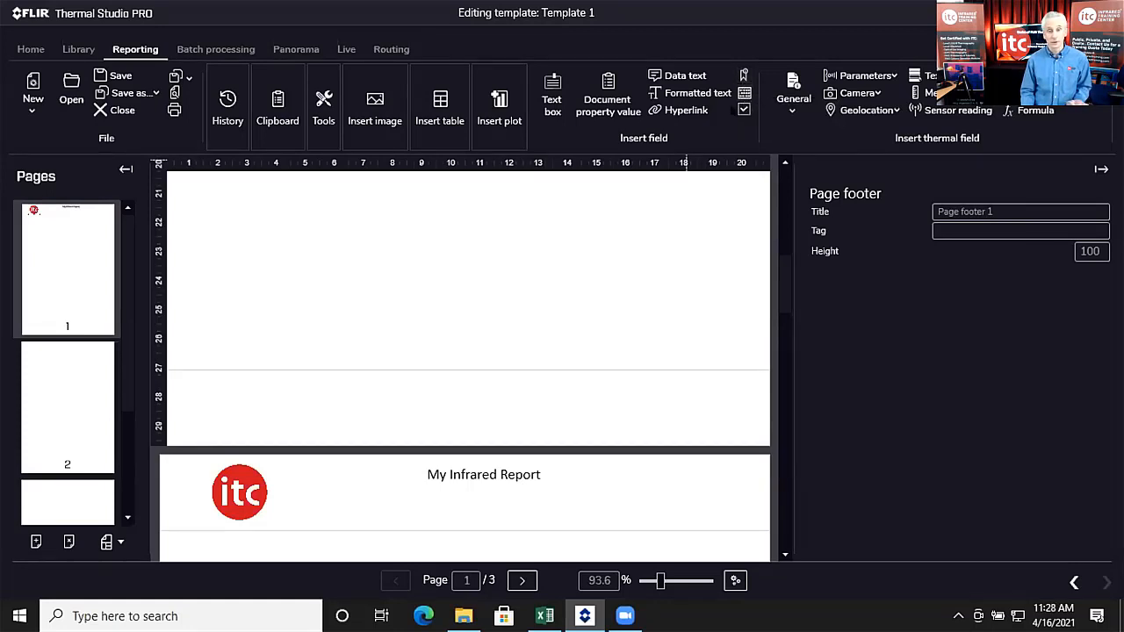
# Step: Insert a page number field and drag it to the middle of the footer, shortening its box
pyautogui.click(743, 76)
pyautogui.scroll(-2, 295, 269)
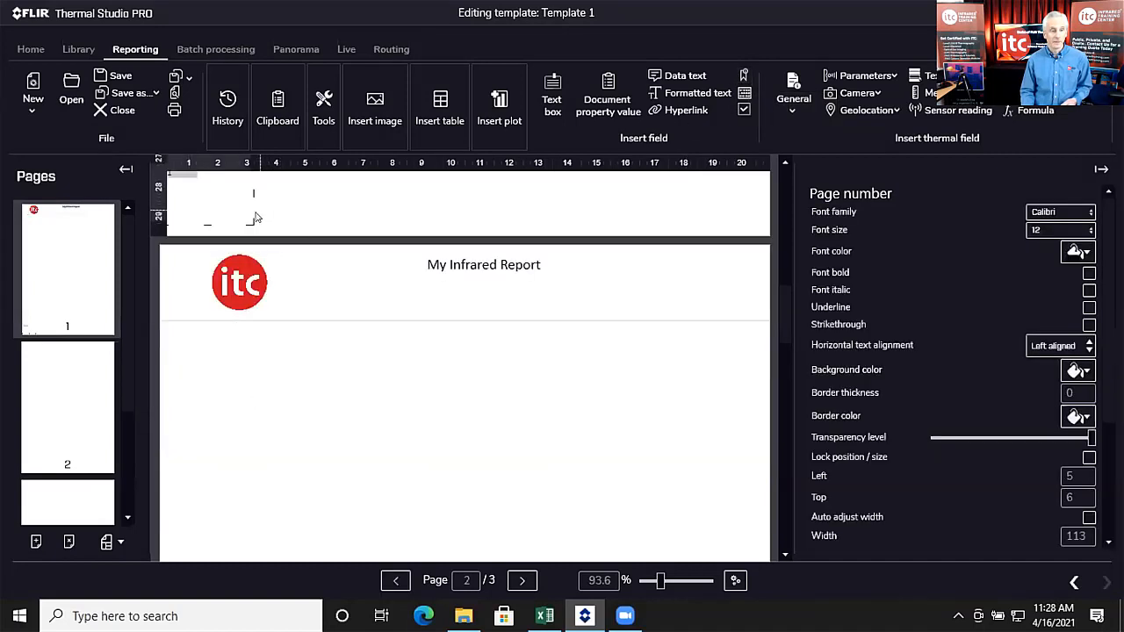
pyautogui.scroll(2, 255, 214)
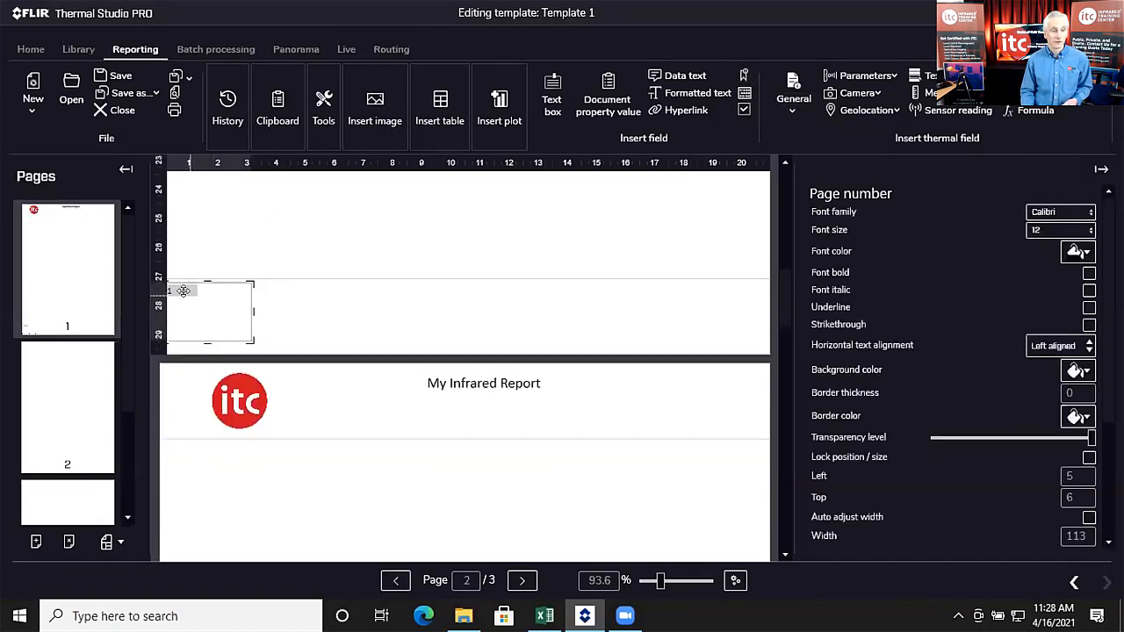
pyautogui.moveTo(188, 289); pyautogui.dragTo(461, 289)
pyautogui.moveTo(480, 336); pyautogui.dragTo(482, 309)
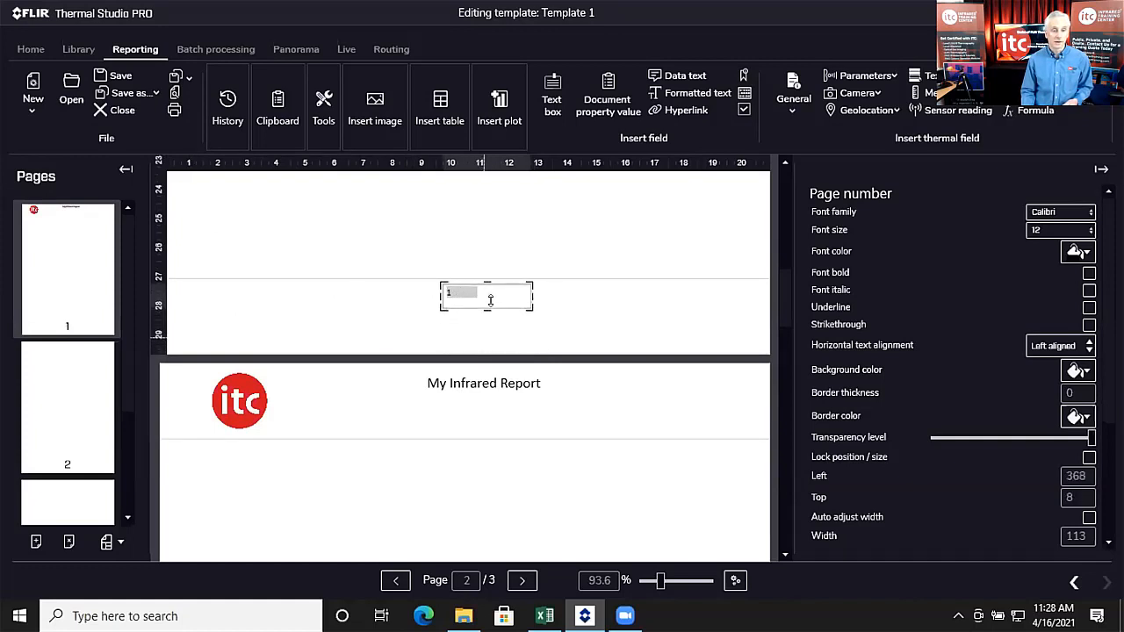
# Step: Set the page number to font size 18.5, Centered alignment, and fine-tune its box height
pyautogui.click(1088, 231)
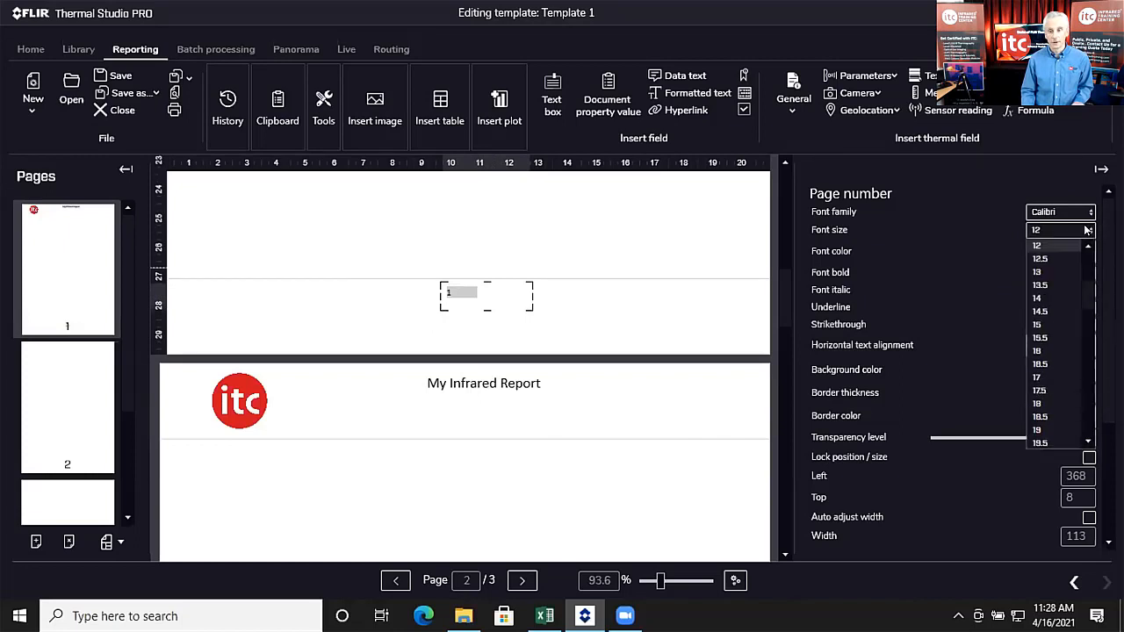
pyautogui.click(1045, 411)
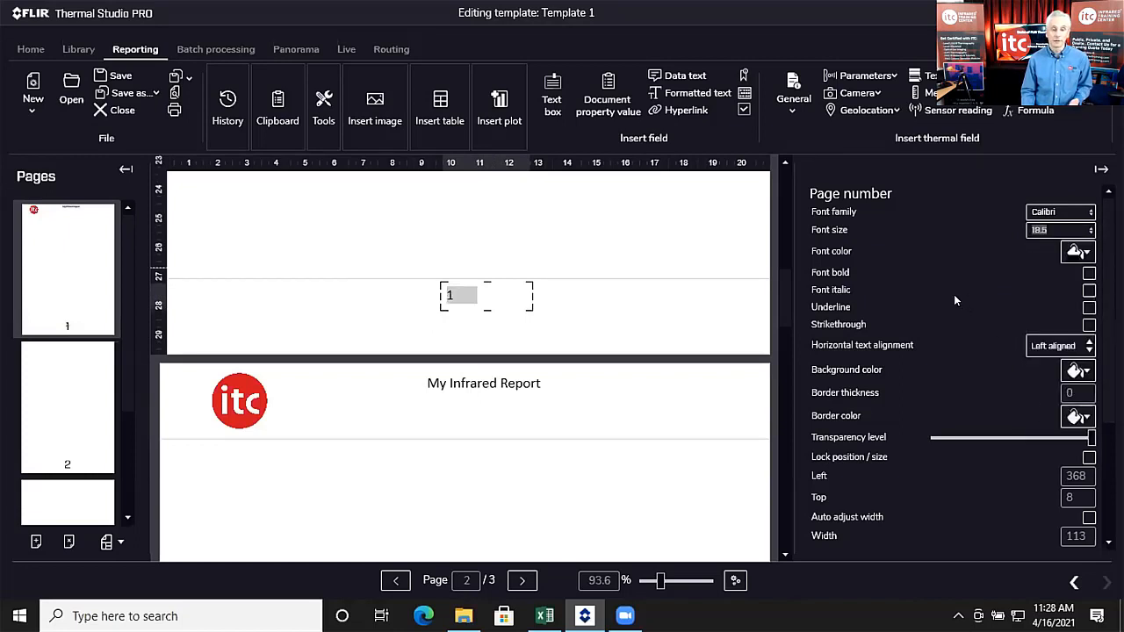
pyautogui.click(1049, 348)
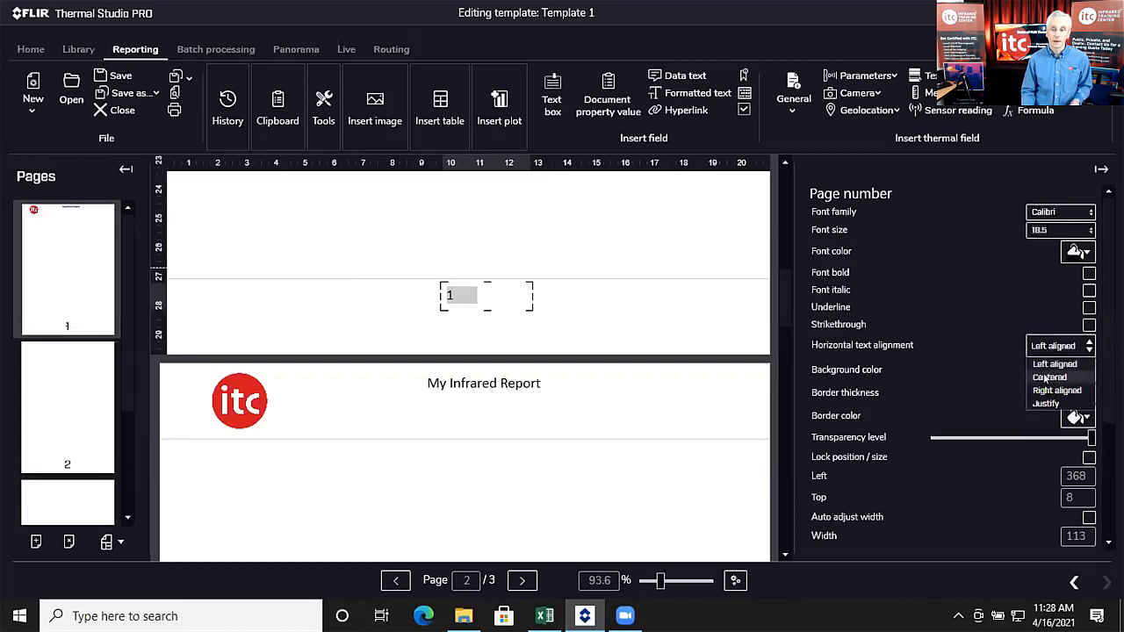
pyautogui.click(1045, 377)
pyautogui.moveTo(508, 282)
pyautogui.mouseDown()
pyautogui.moveTo(503, 297)
pyautogui.moveTo(509, 289)
pyautogui.mouseUp()
pyautogui.click(560, 234)
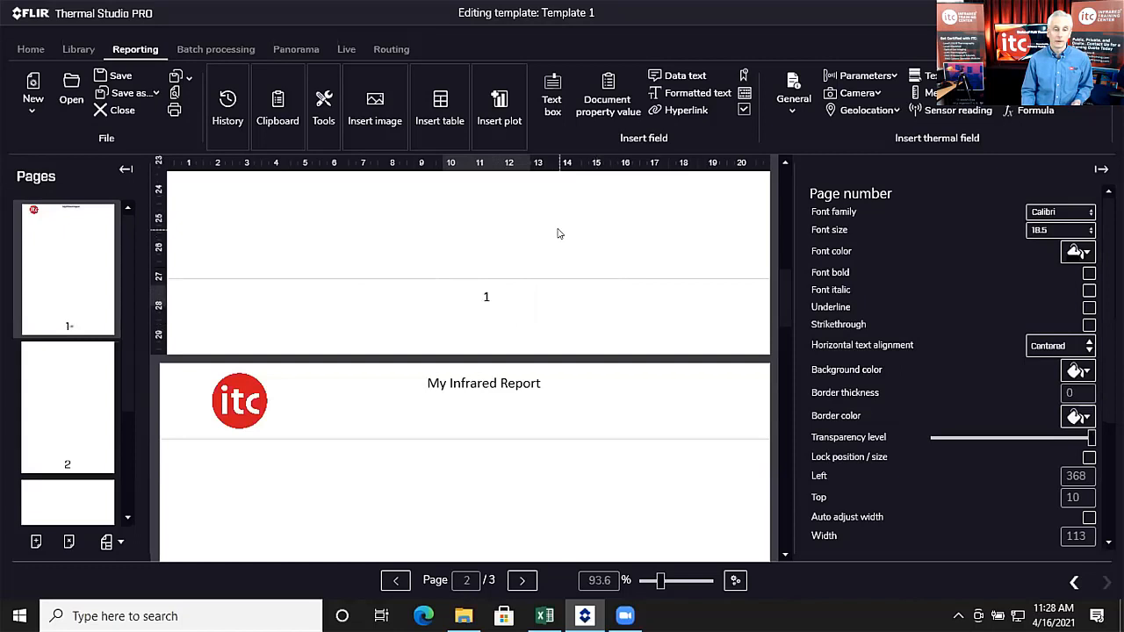
pyautogui.scroll(8, 585, 293)
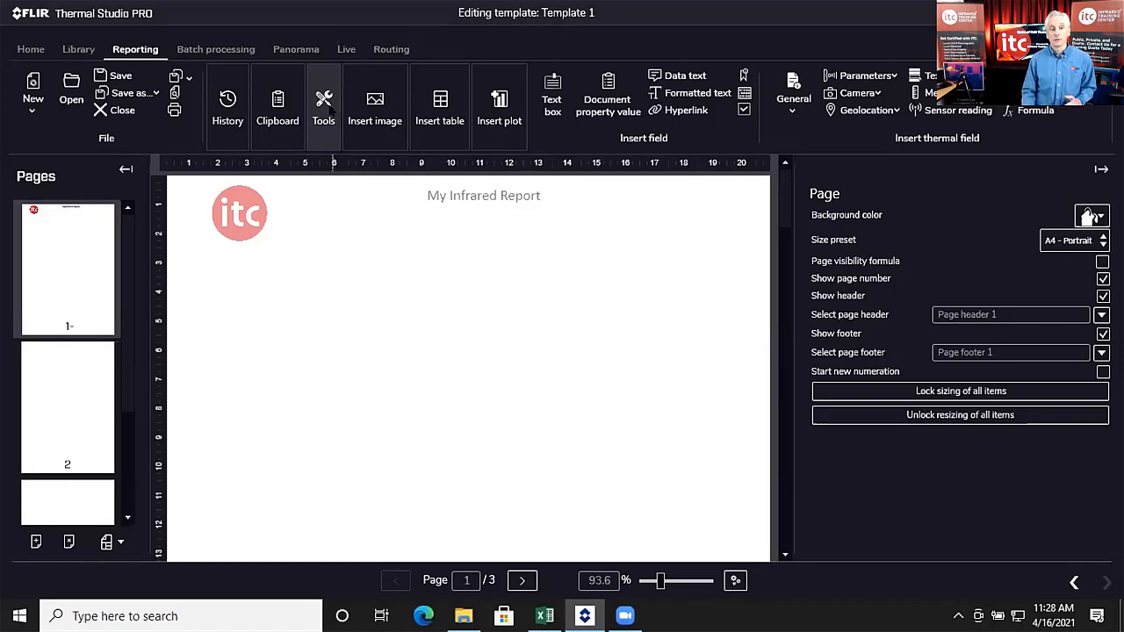
# Step: Open the template's document properties and add a property named Thermographer
pyautogui.click(323, 114)
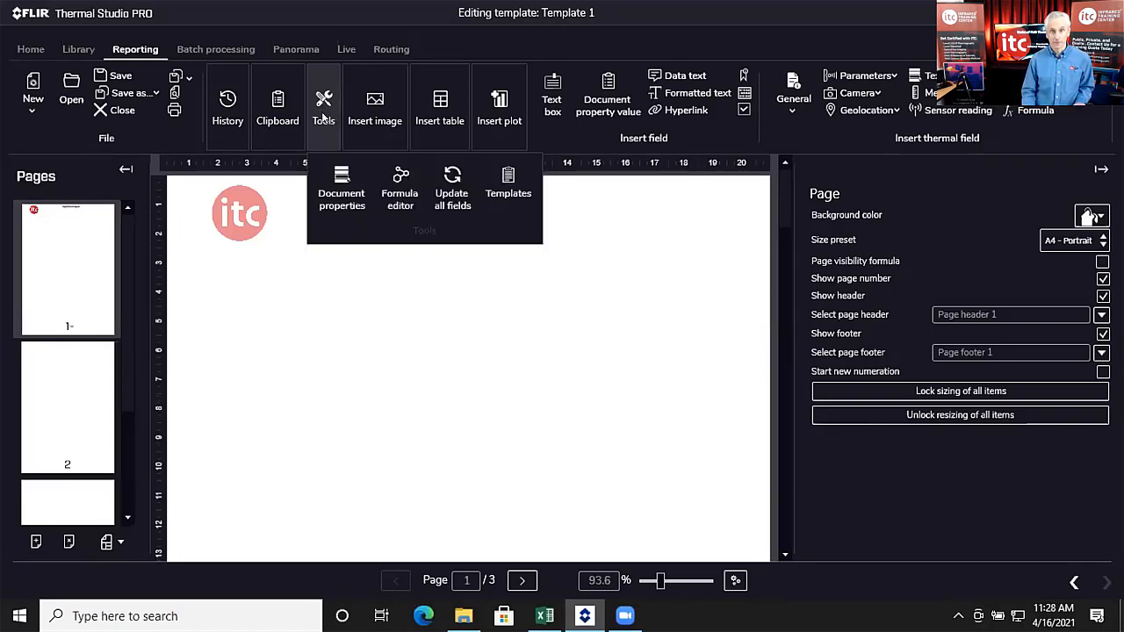
pyautogui.click(339, 178)
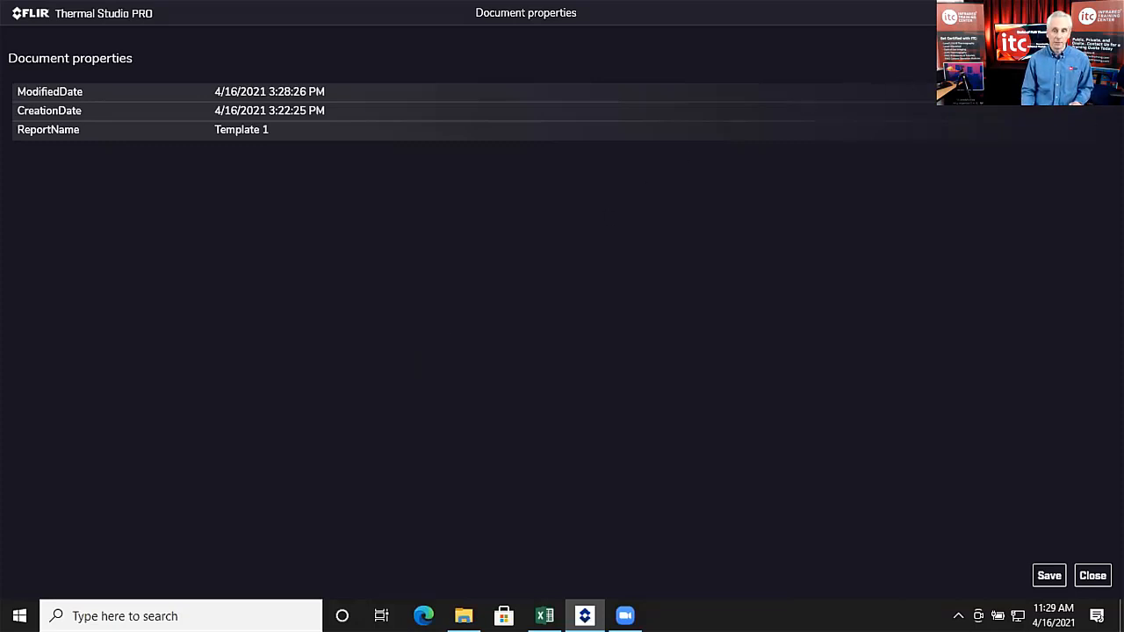
pyautogui.click(88, 145)
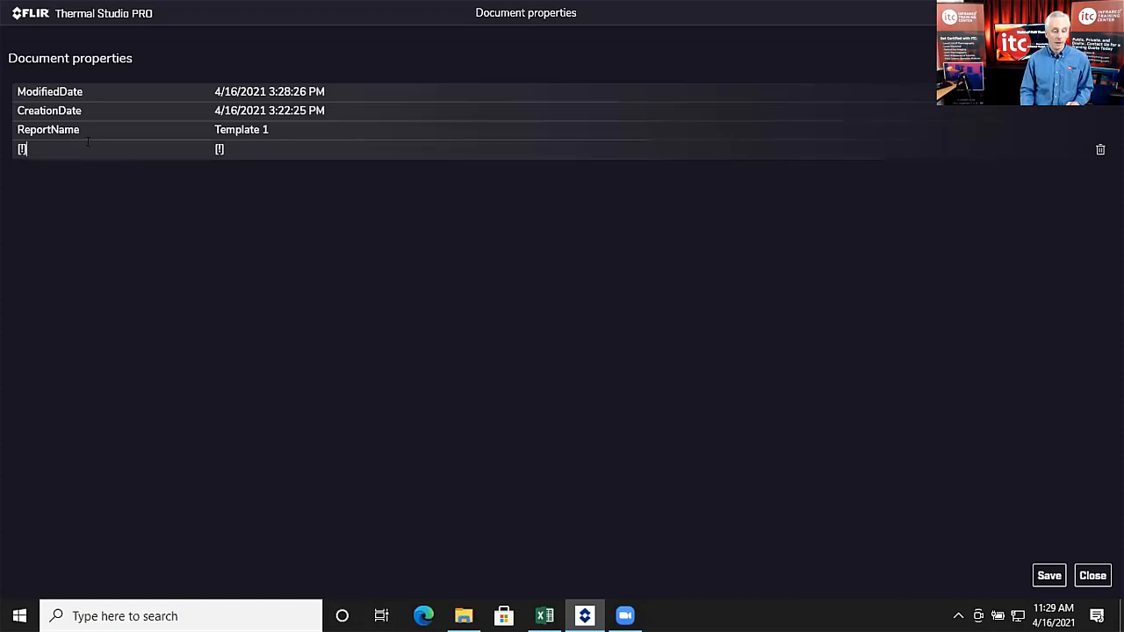
pyautogui.press('BackSpace')
pyautogui.press('BackSpace')
pyautogui.press('BackSpace')
pyautogui.write('Thermographer')
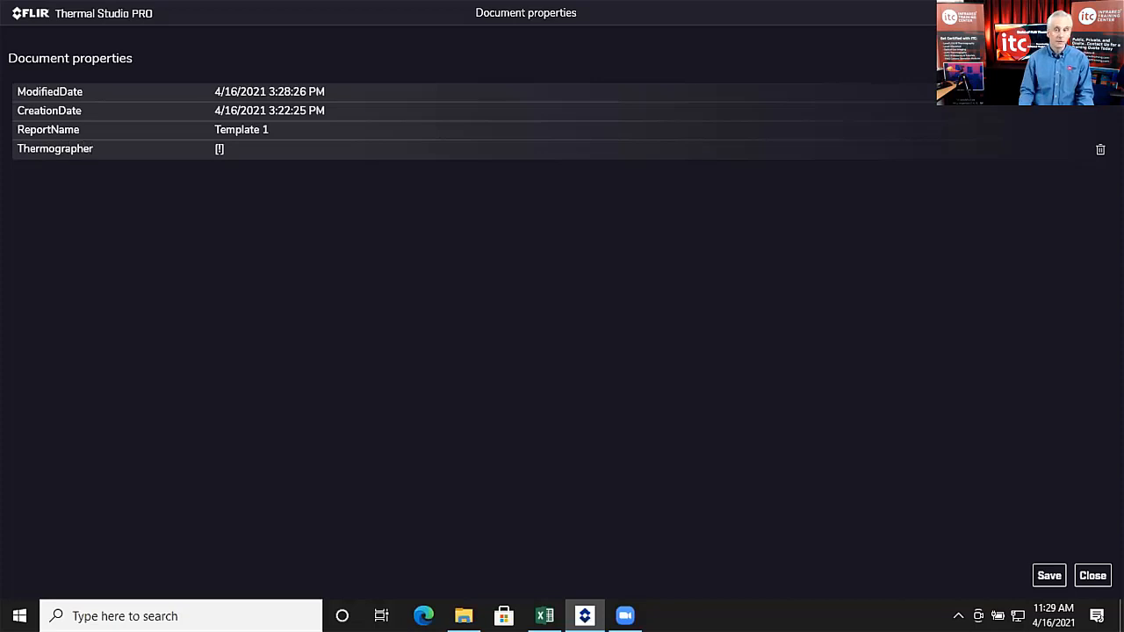
# Step: Add a second property named Company and save the document properties
pyautogui.click(1099, 59)
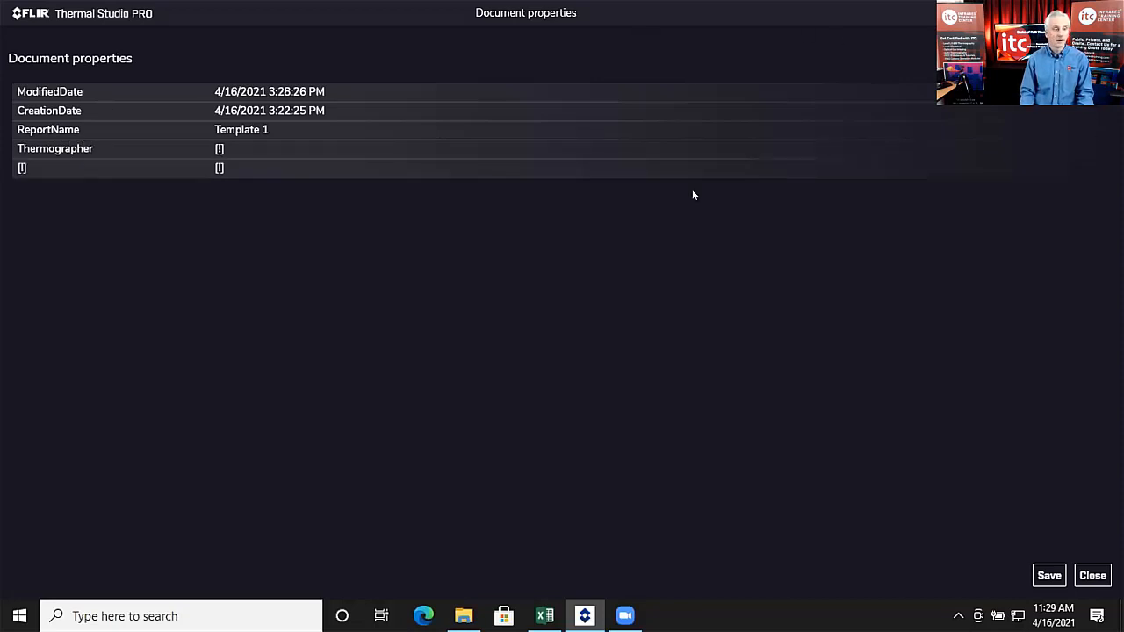
pyautogui.click(101, 158)
pyautogui.write('Company')
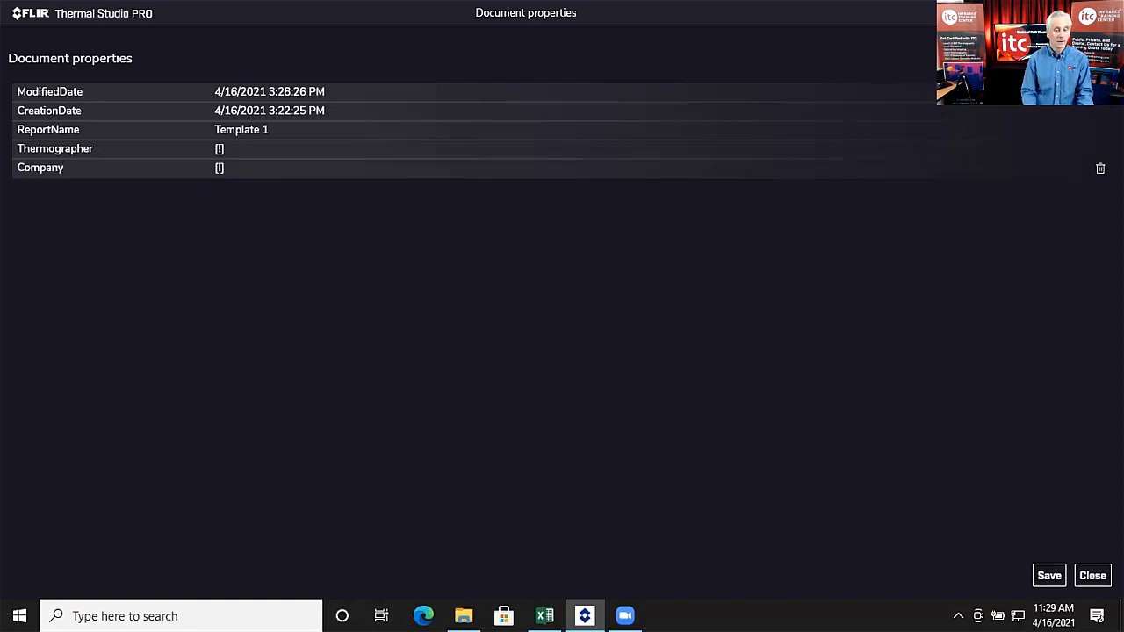
pyautogui.click(1049, 576)
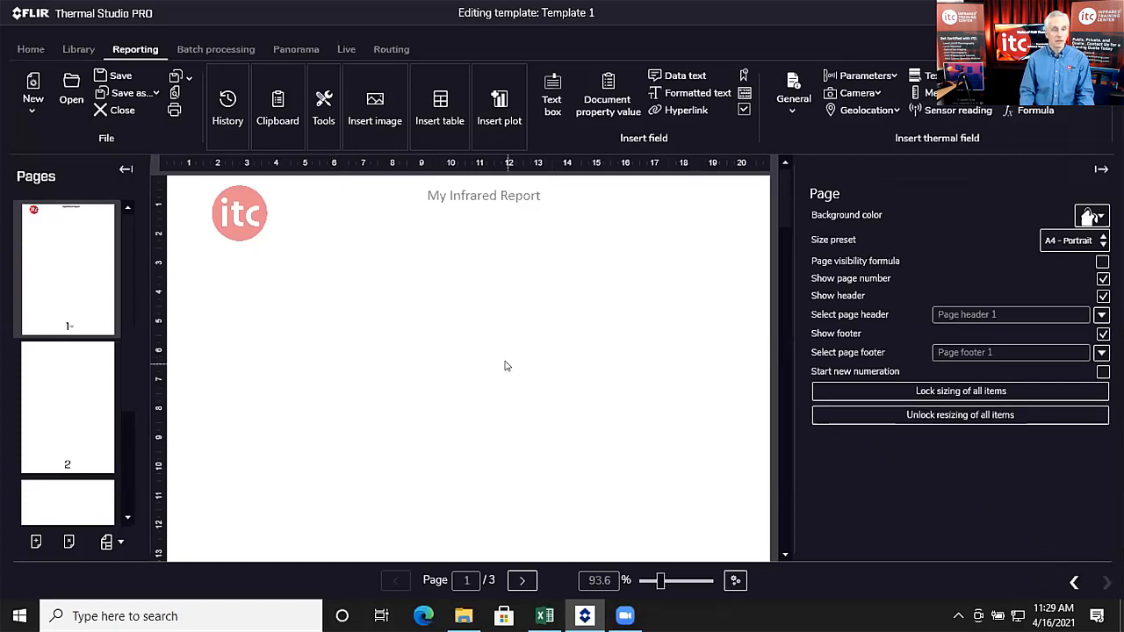
# Step: Insert the predefined Document properties table and move it toward the middle of page 1
pyautogui.click(477, 231)
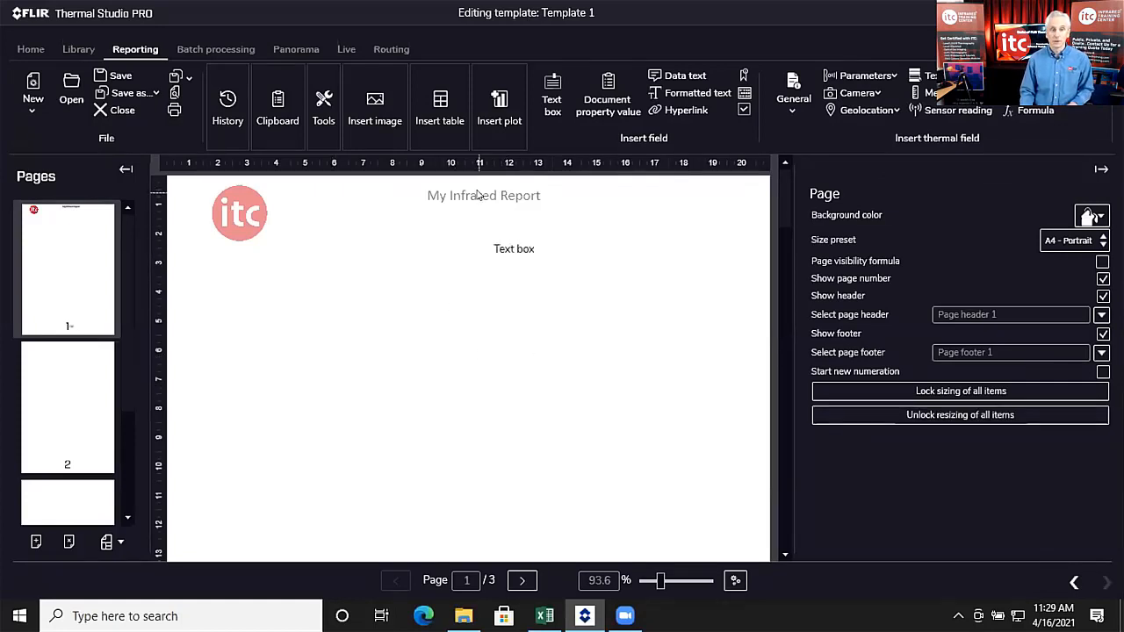
pyautogui.click(451, 123)
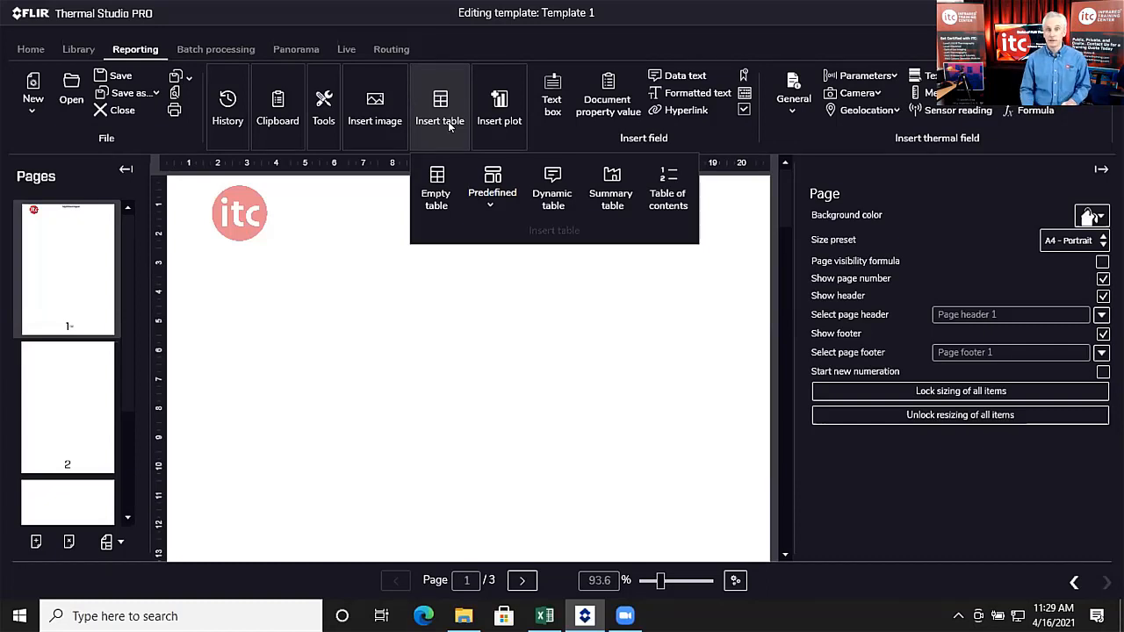
pyautogui.click(490, 204)
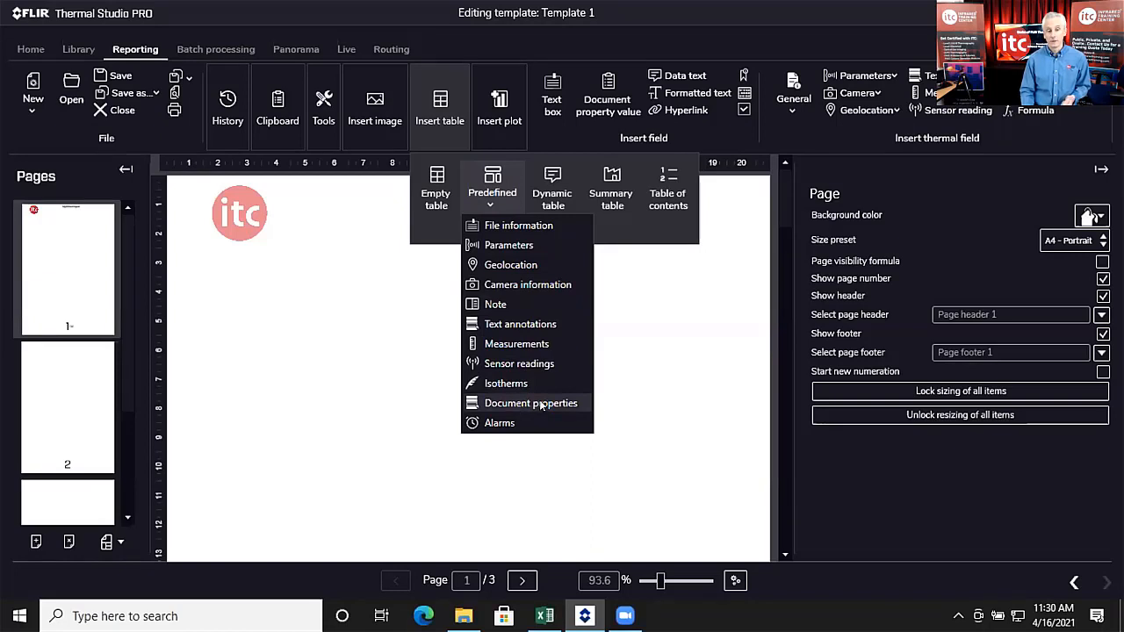
pyautogui.click(543, 413)
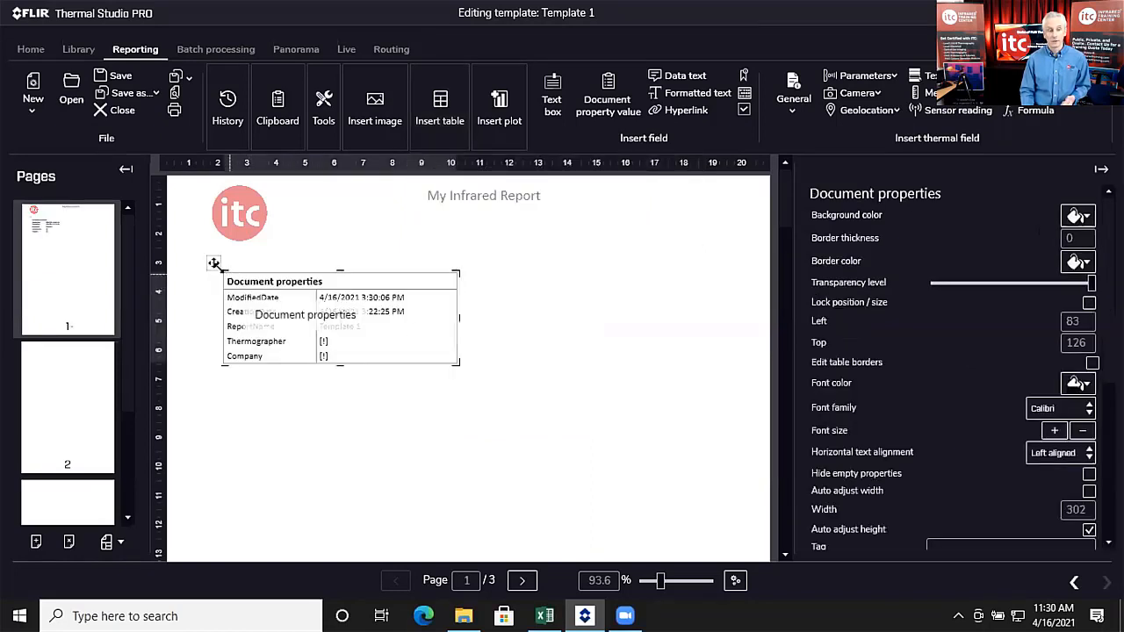
pyautogui.moveTo(212, 261); pyautogui.dragTo(348, 305)
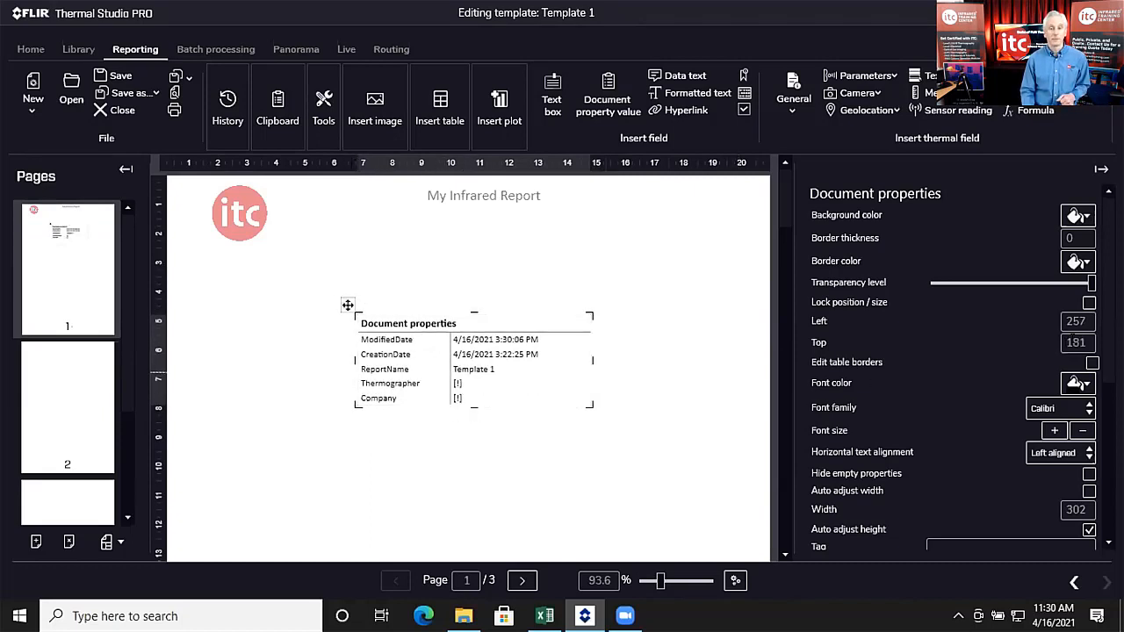
# Step: Raise the table's font size four steps and widen it to 388 on both sides
pyautogui.click(1056, 430)
pyautogui.click(1056, 431)
pyautogui.click(1056, 431)
pyautogui.click(1056, 431)
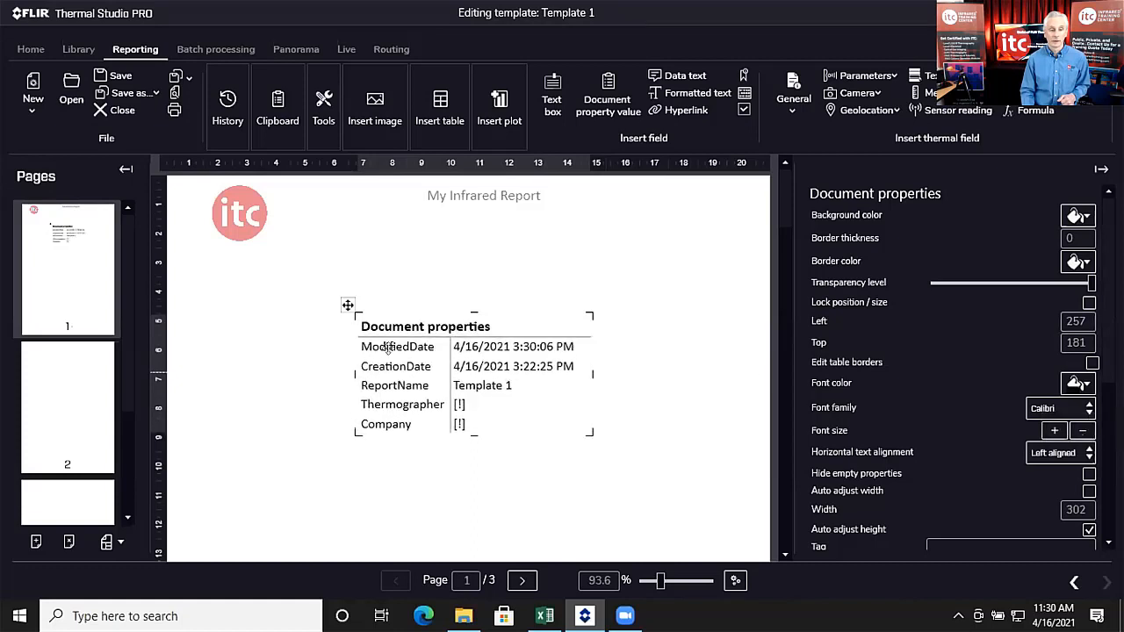
pyautogui.moveTo(354, 371); pyautogui.dragTo(315, 371)
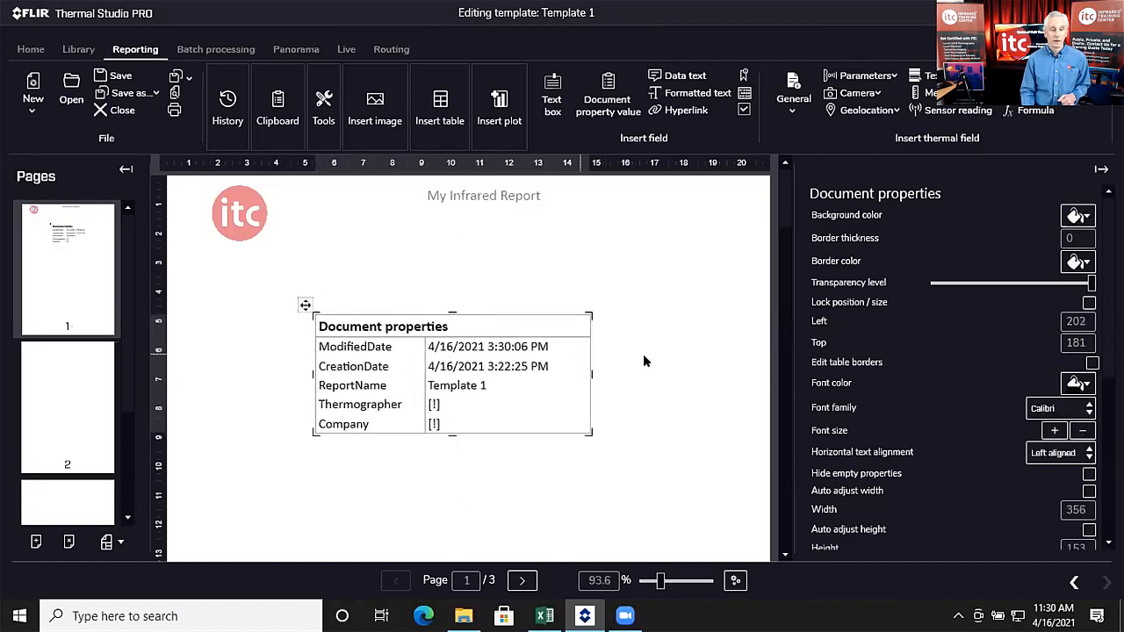
pyautogui.moveTo(592, 373); pyautogui.dragTo(626, 365)
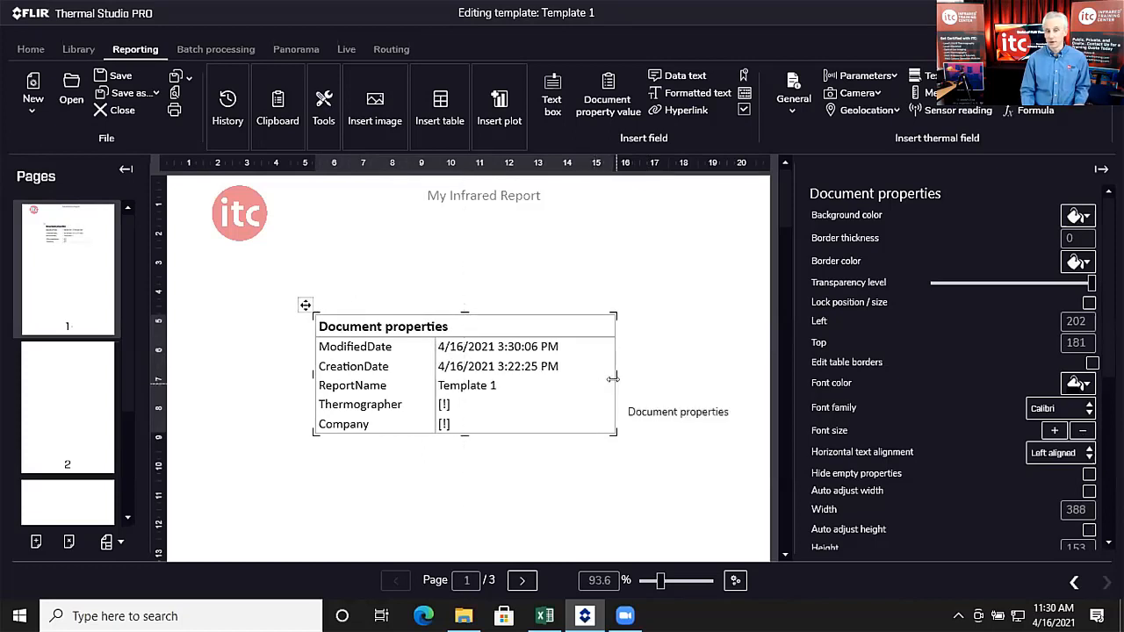
# Step: Delete the Document properties title row from the page 1 table
pyautogui.click(451, 325)
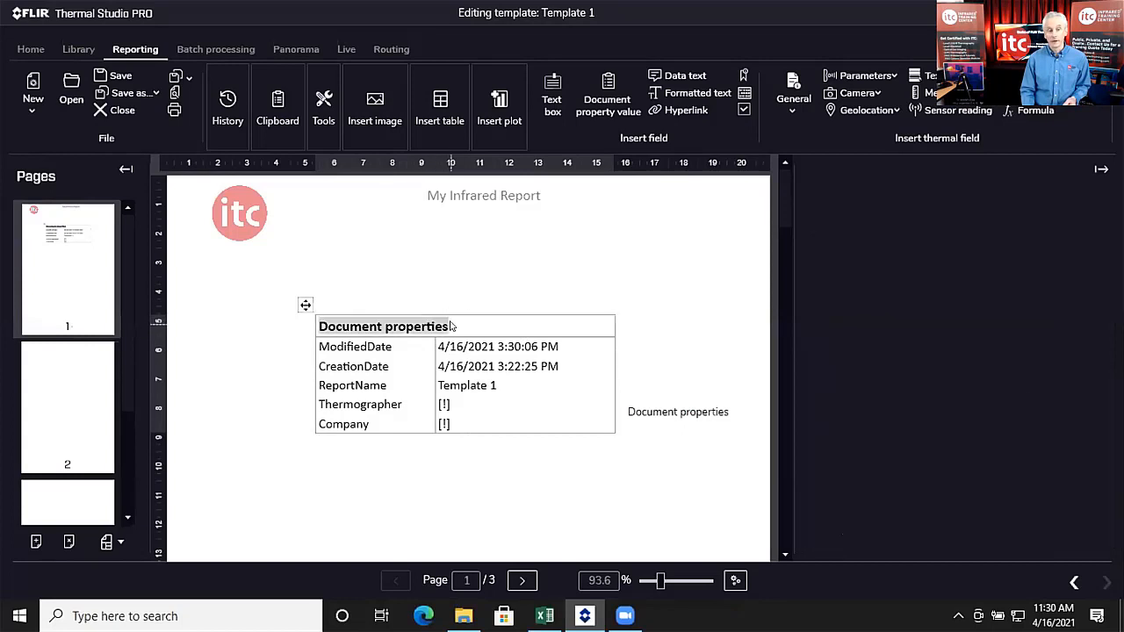
pyautogui.rightClick(447, 327)
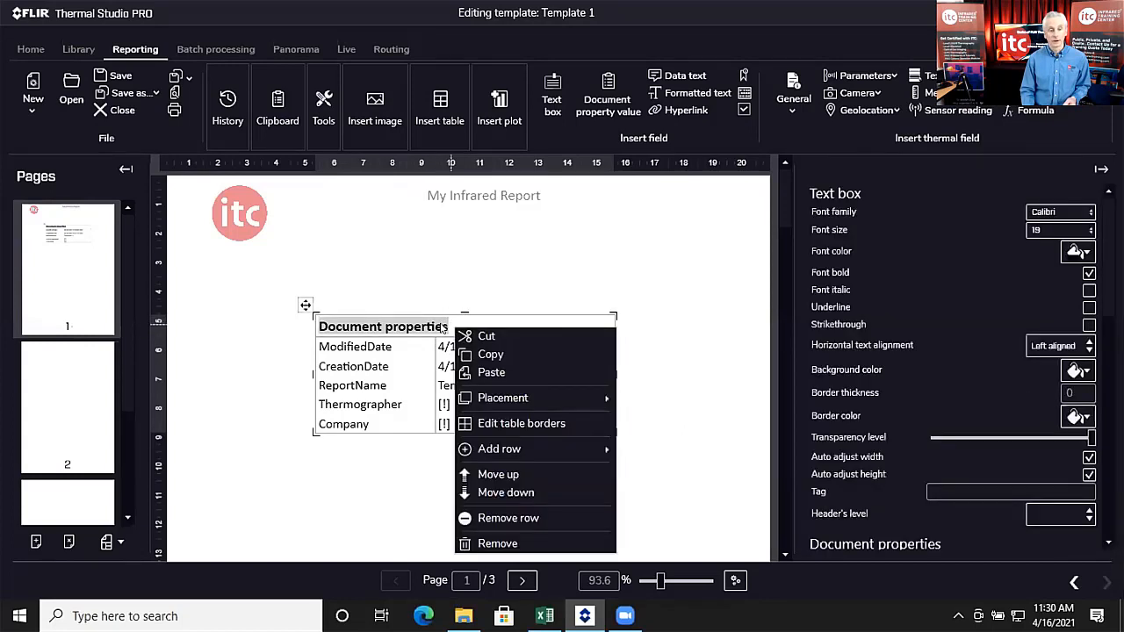
pyautogui.click(509, 518)
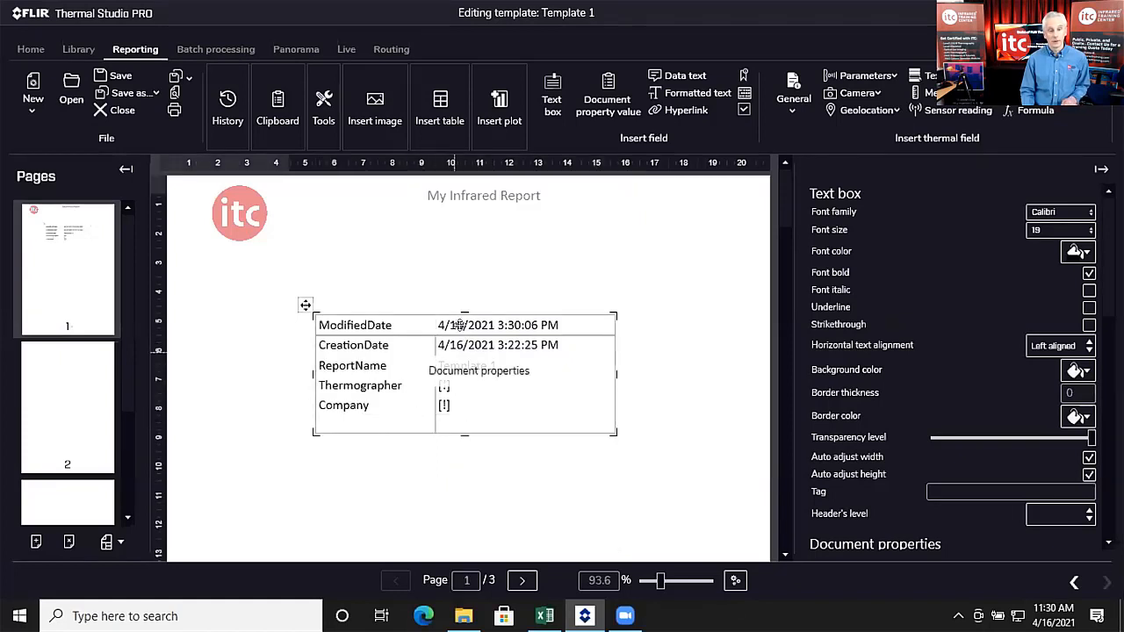
# Step: Check the ModifiedDate row's options, then deselect and review the properties table
pyautogui.click(490, 325)
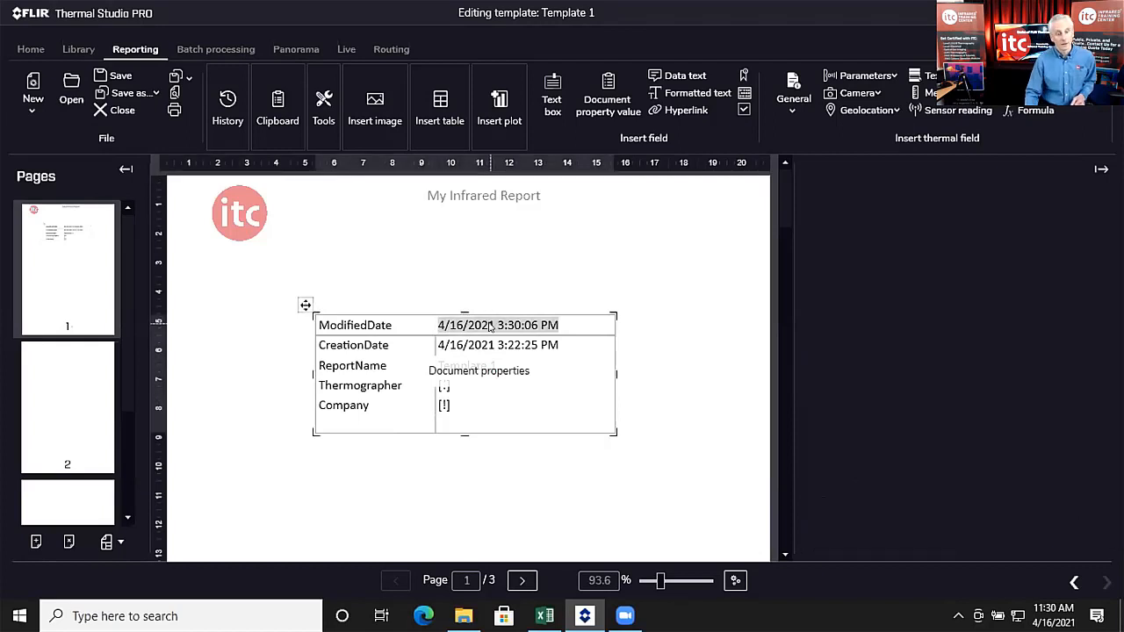
pyautogui.rightClick(490, 325)
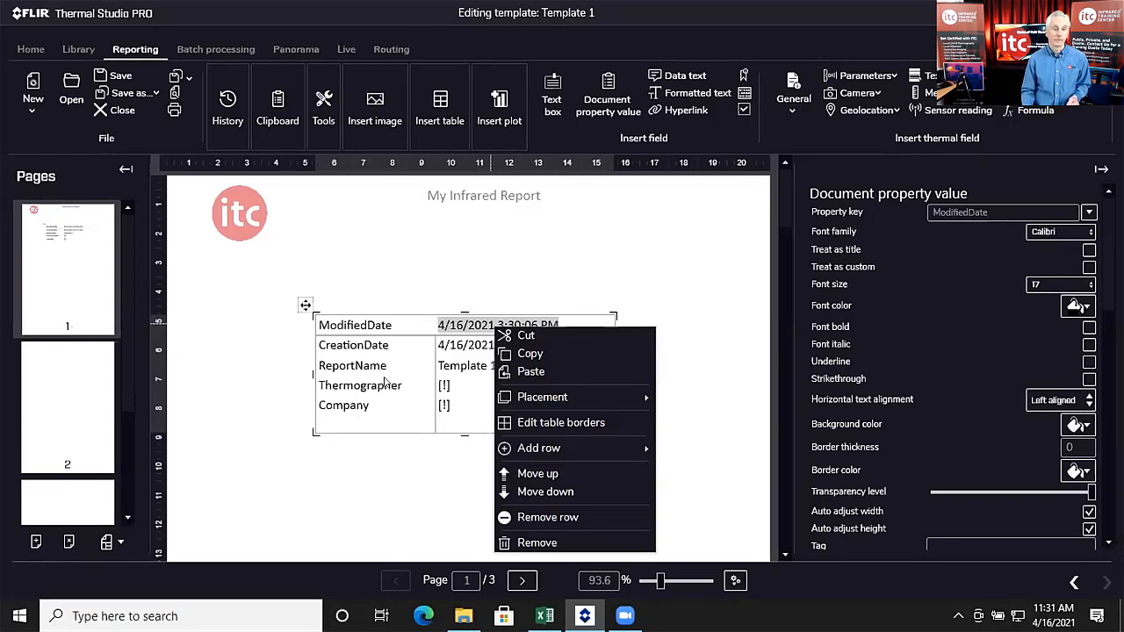
pyautogui.click(370, 482)
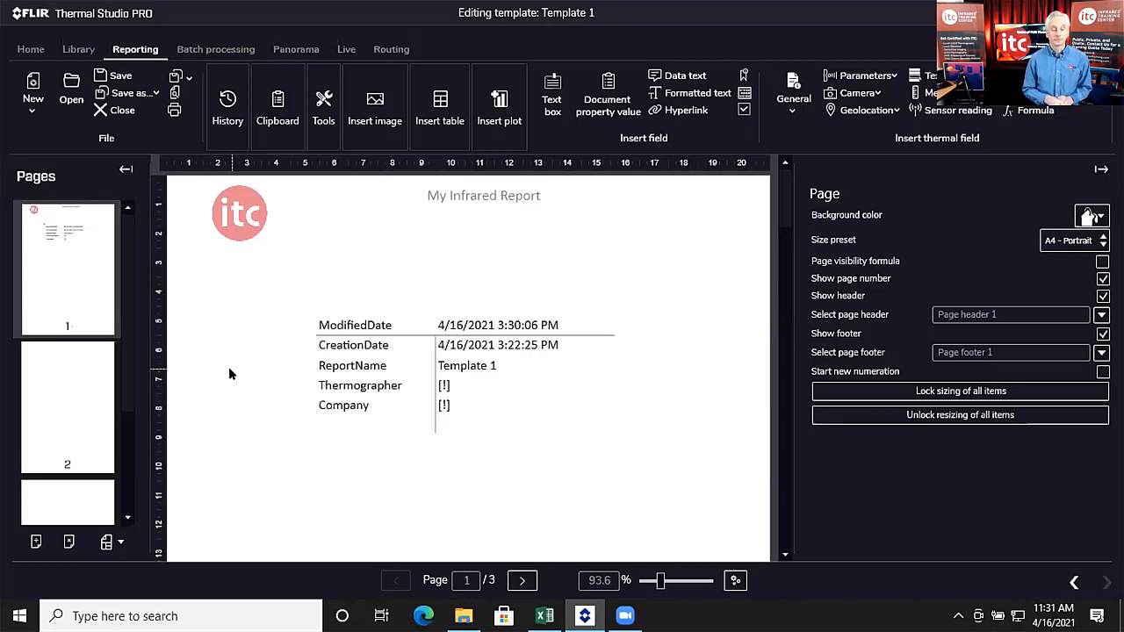
pyautogui.click(413, 418)
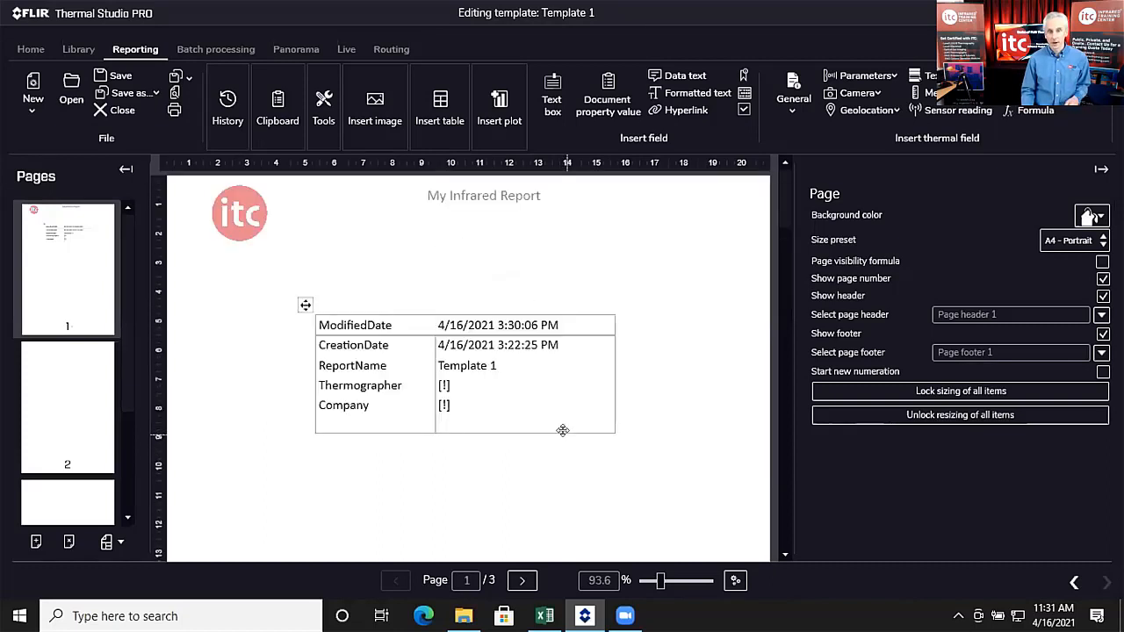
pyautogui.scroll(-7, 565, 431)
pyautogui.scroll(6, 565, 432)
pyautogui.scroll(1, 469, 409)
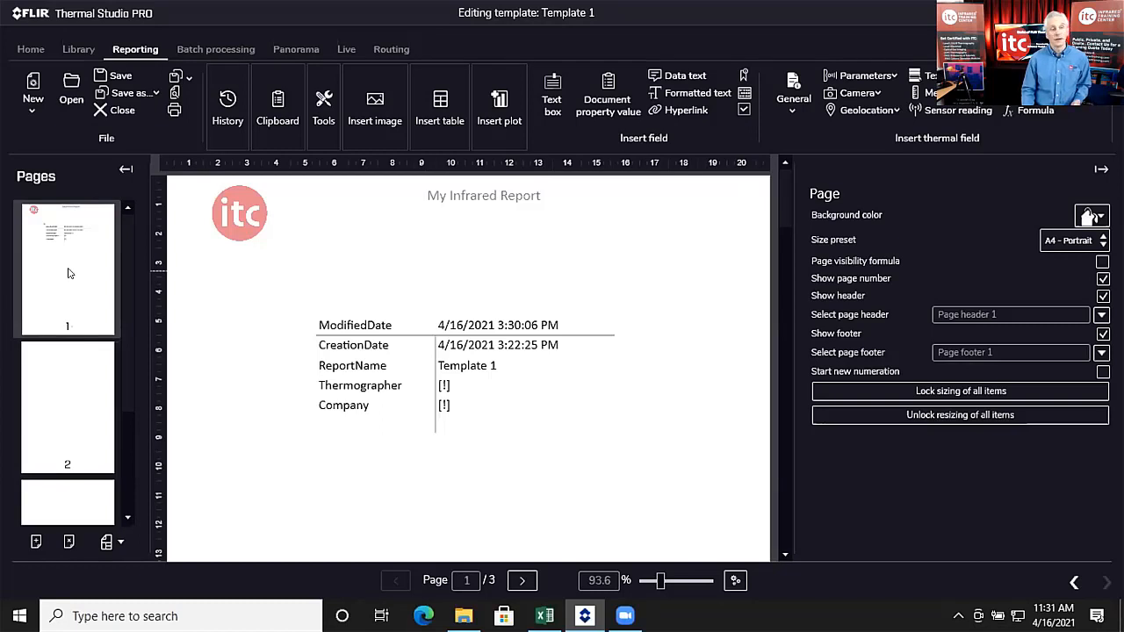
pyautogui.scroll(-3, 74, 270)
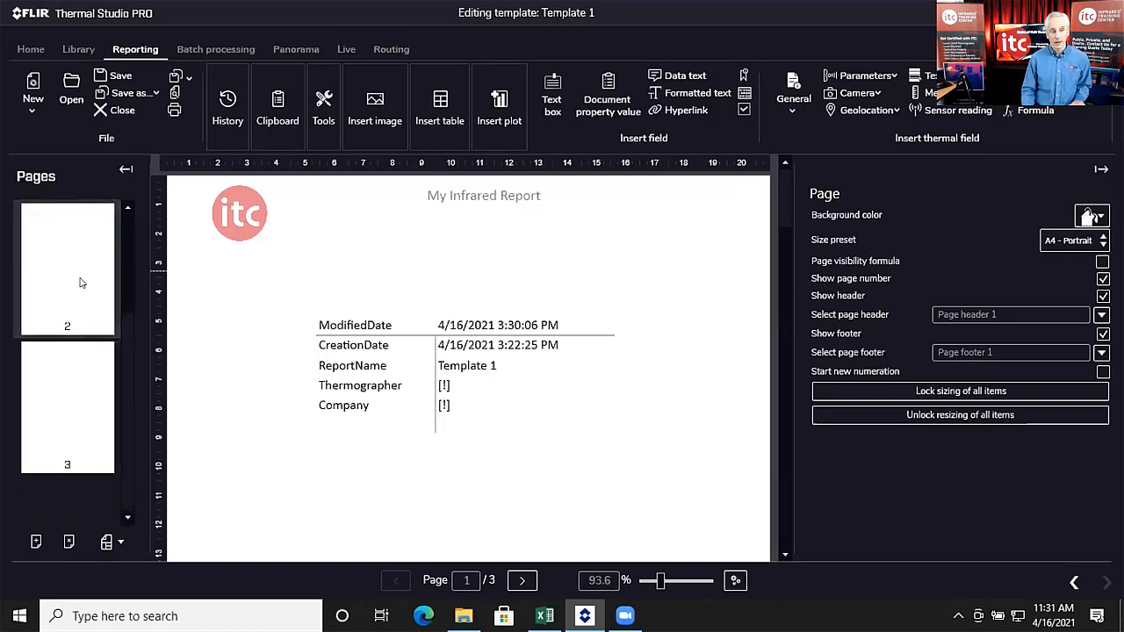
# Step: Show page 2 at about 72% zoom and bring up the Insert image choices
pyautogui.click(81, 282)
pyautogui.moveTo(660, 581); pyautogui.dragTo(647, 585)
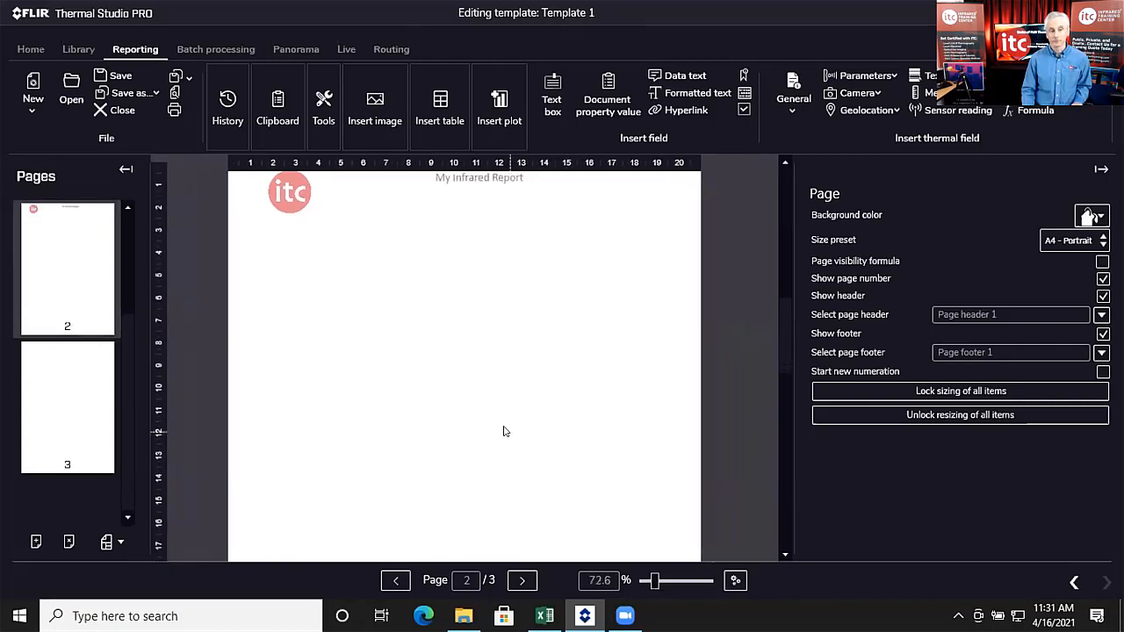
pyautogui.scroll(2, 504, 431)
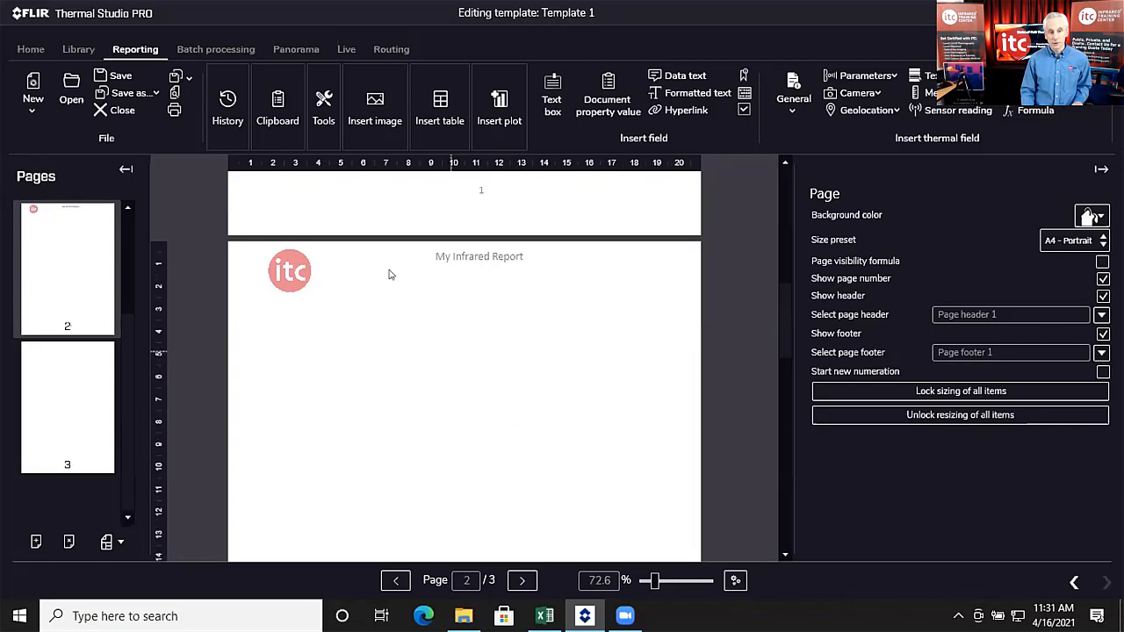
pyautogui.click(375, 110)
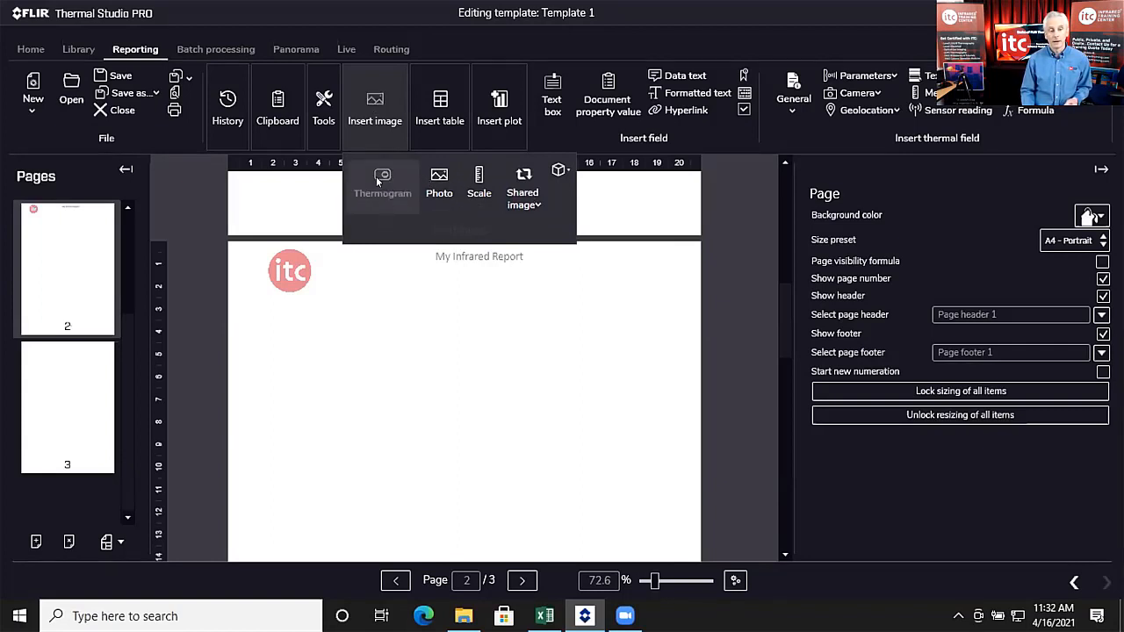
# Step: Place a slightly smaller thermogram on page 2 with a photo placeholder to its right
pyautogui.click(382, 329)
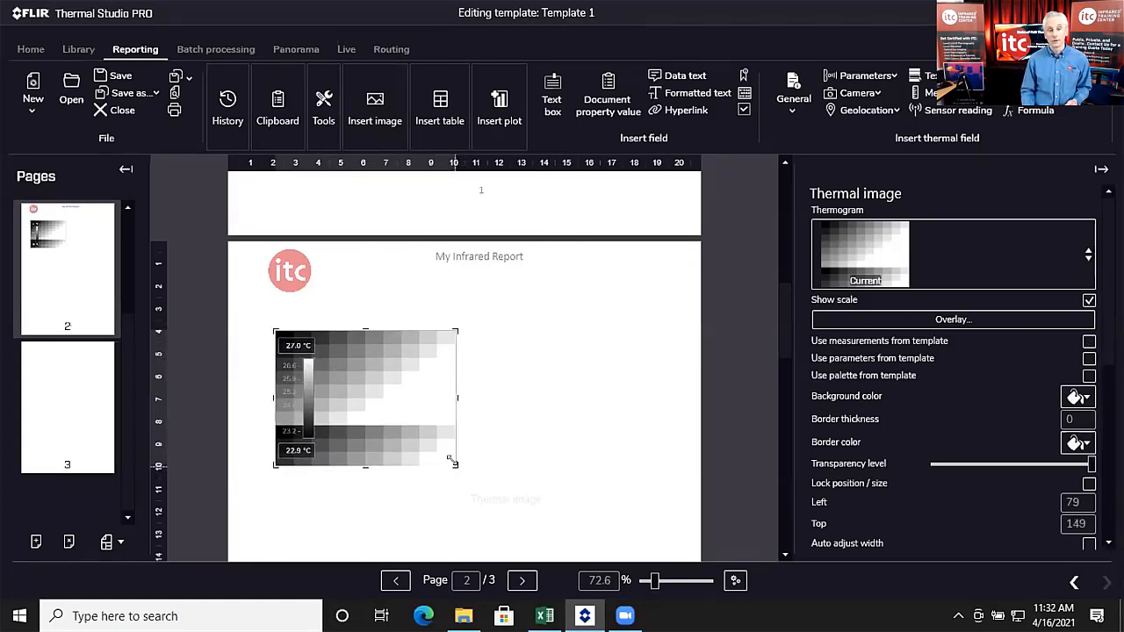
pyautogui.moveTo(454, 463); pyautogui.dragTo(447, 463)
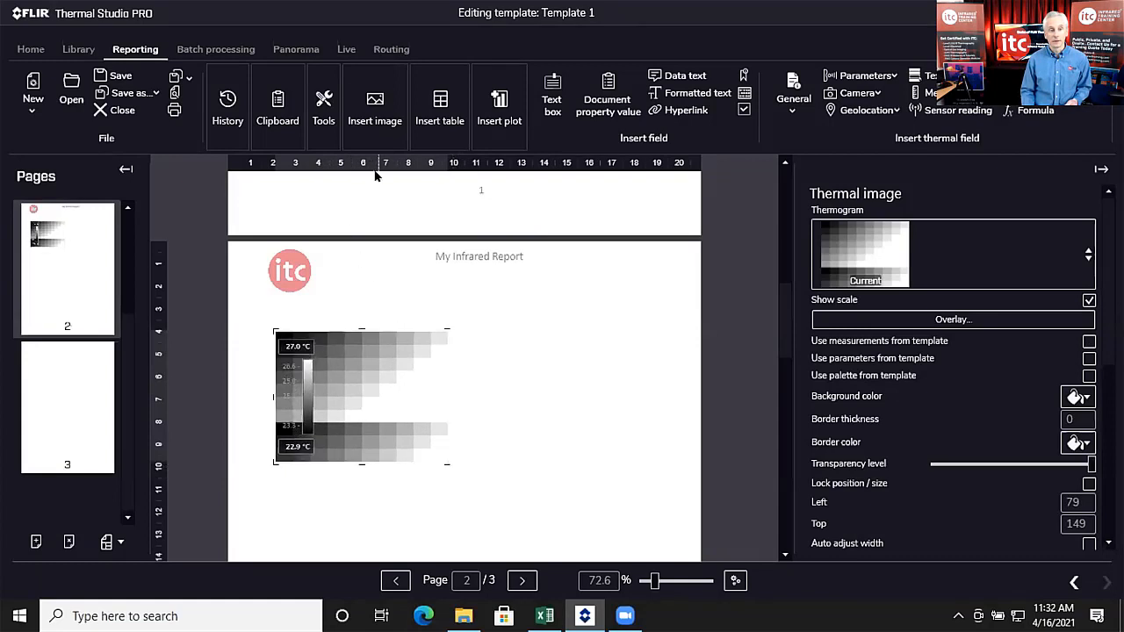
pyautogui.click(375, 104)
pyautogui.click(439, 182)
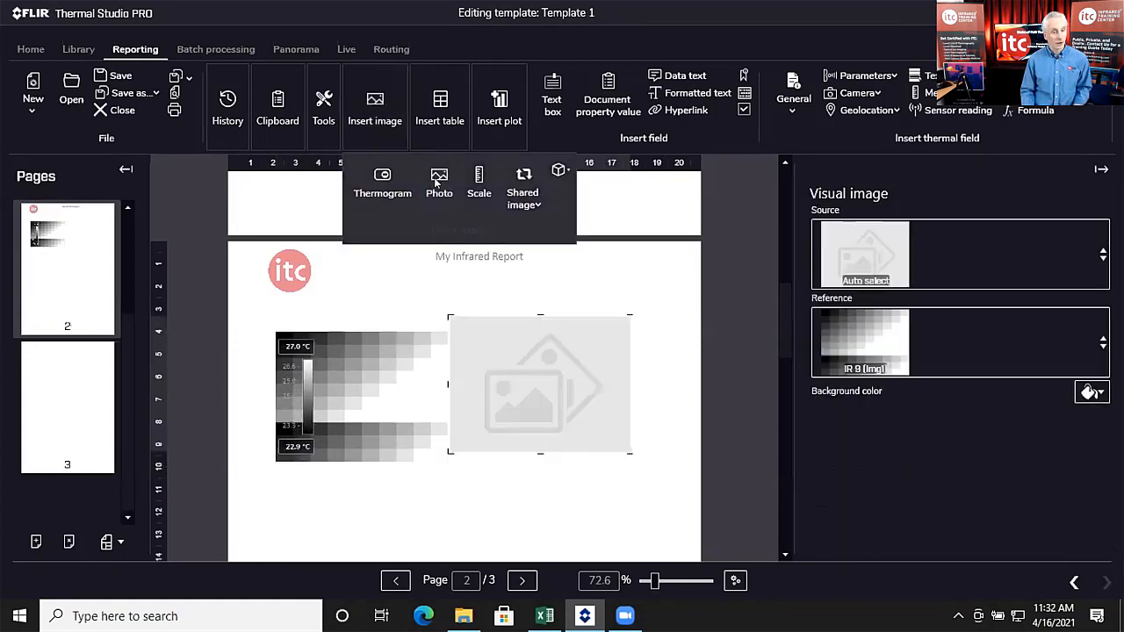
pyautogui.moveTo(493, 327); pyautogui.dragTo(521, 342)
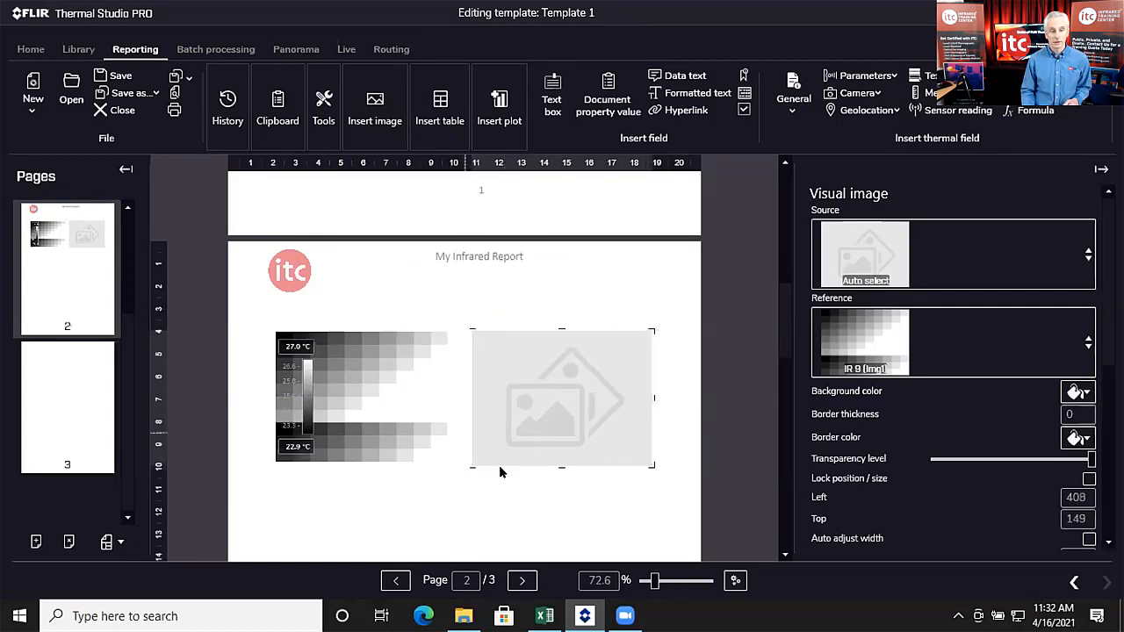
# Step: Reselect the photo placeholder, then select the thermogram
pyautogui.click(655, 468)
pyautogui.click(645, 460)
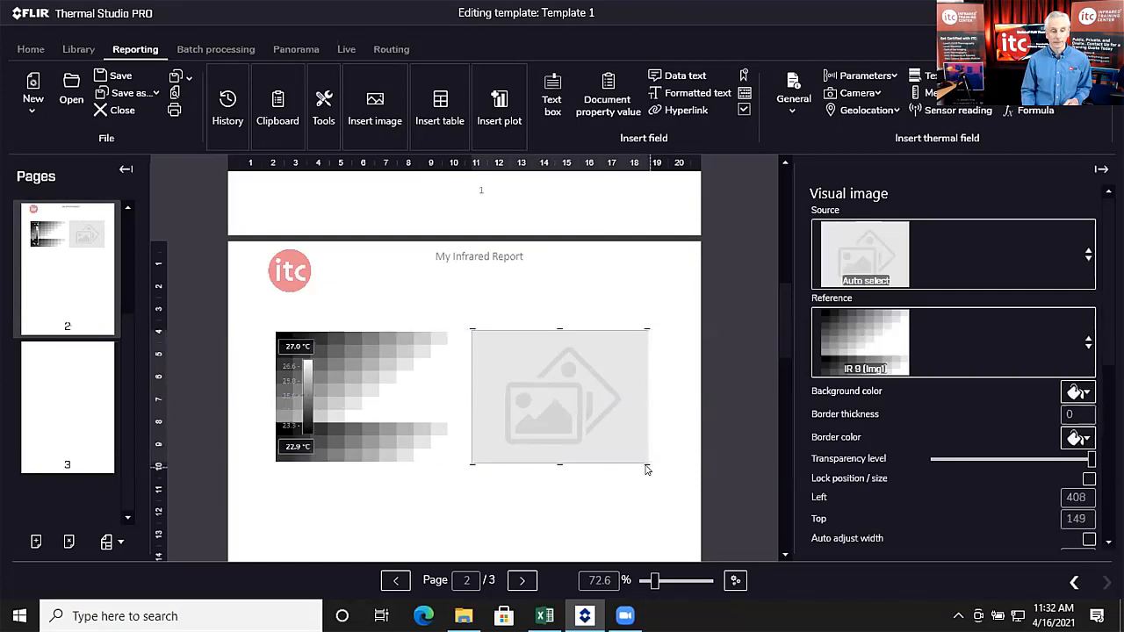
pyautogui.scroll(-2, 465, 457)
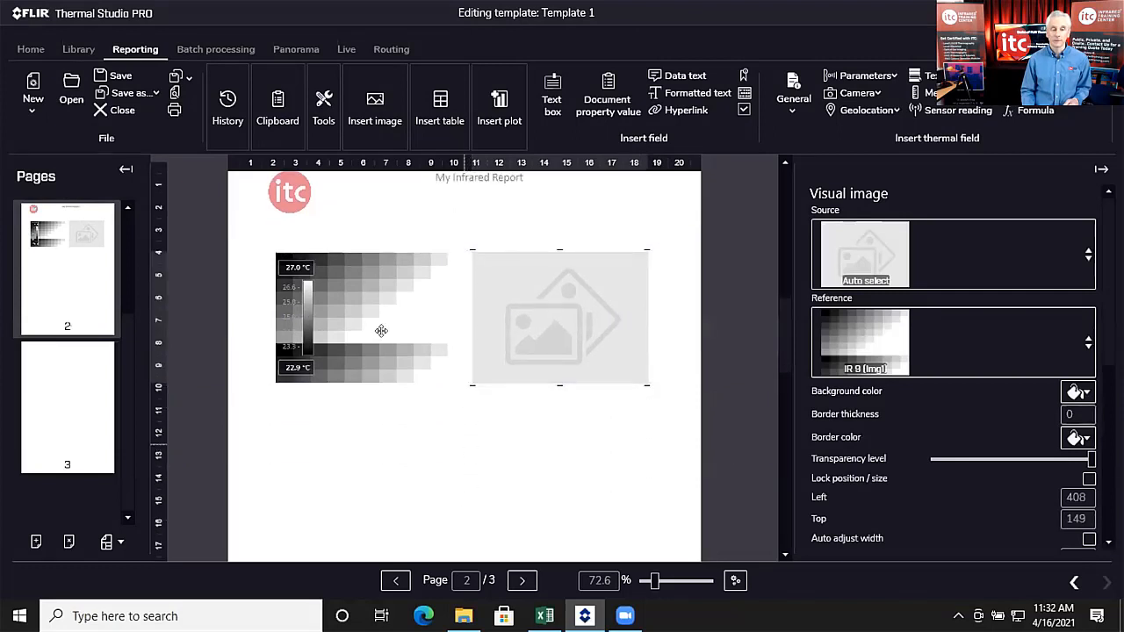
pyautogui.click(366, 304)
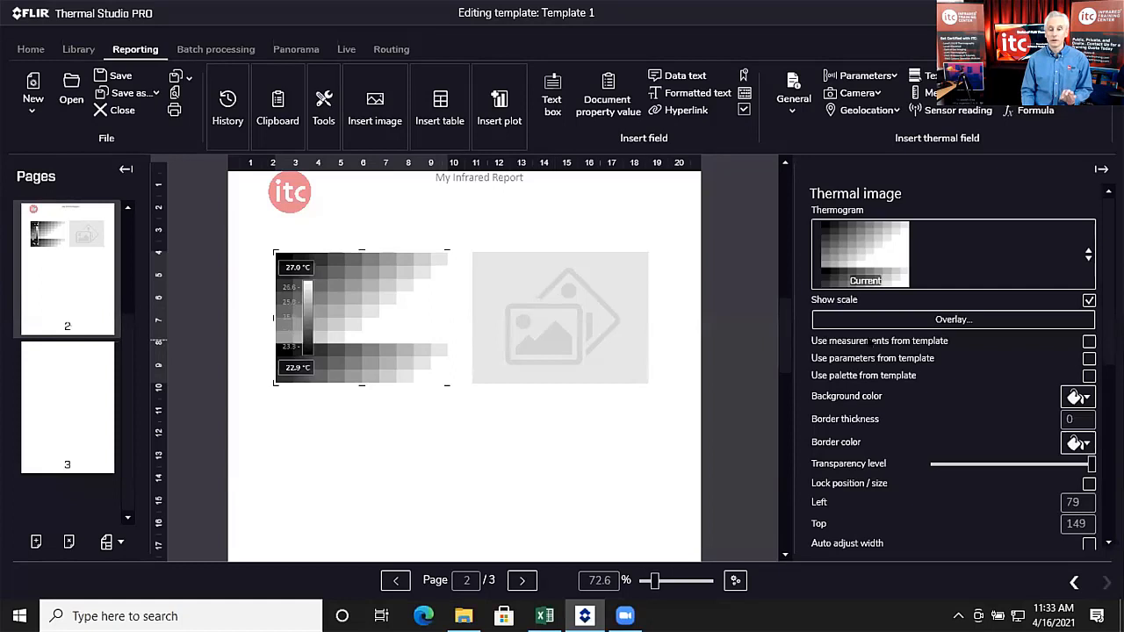
# Step: Tick 'Use measurements from template' for the page-2 thermogram
pyautogui.click(1089, 342)
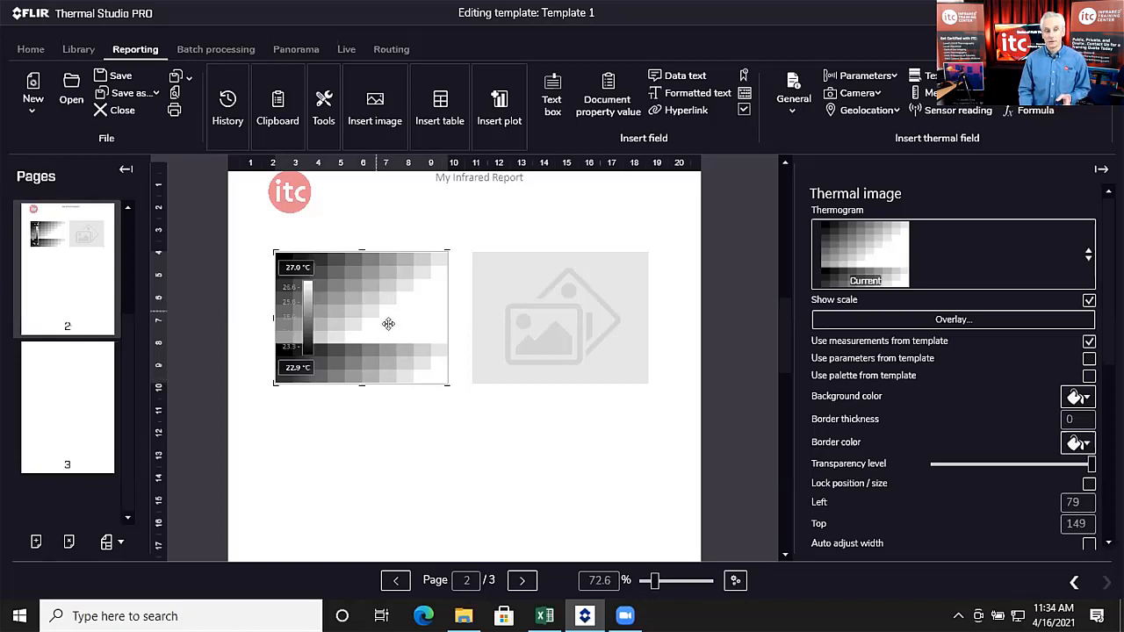
# Step: Open the thermogram in the image editor and place spotmeters Sp1 and Sp2
pyautogui.doubleClick(379, 316)
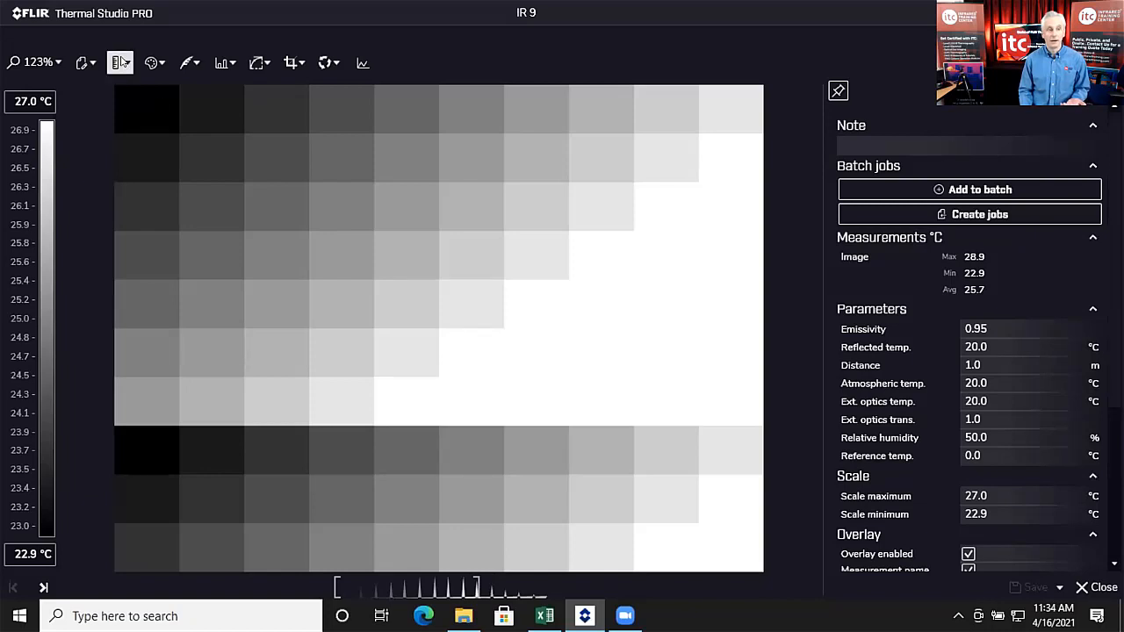
pyautogui.click(120, 62)
pyautogui.click(147, 143)
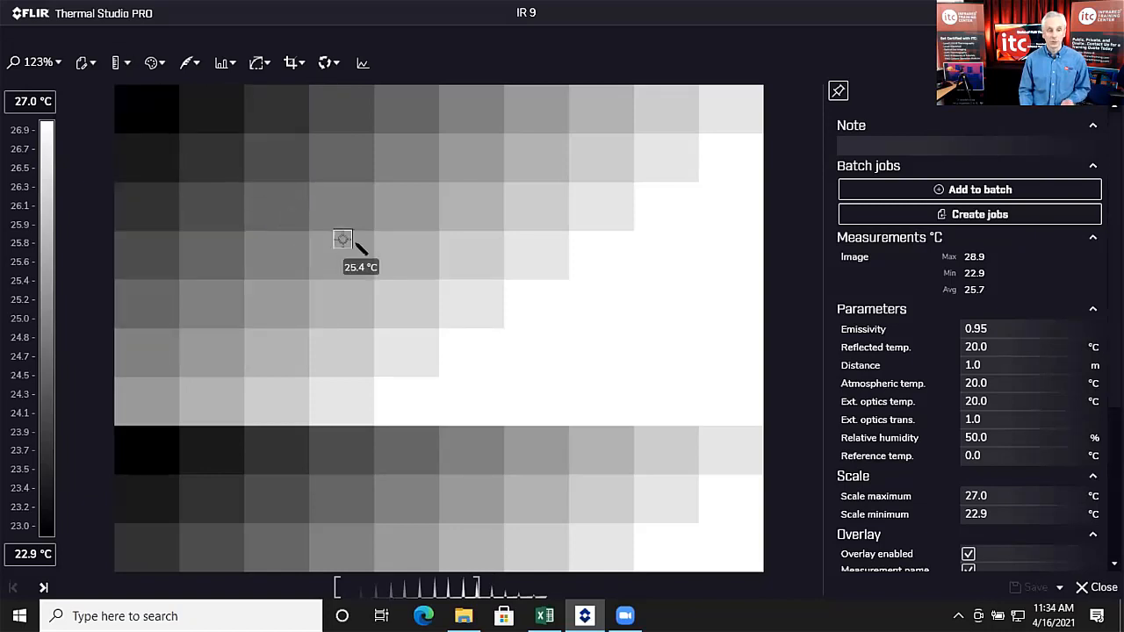
pyautogui.click(270, 254)
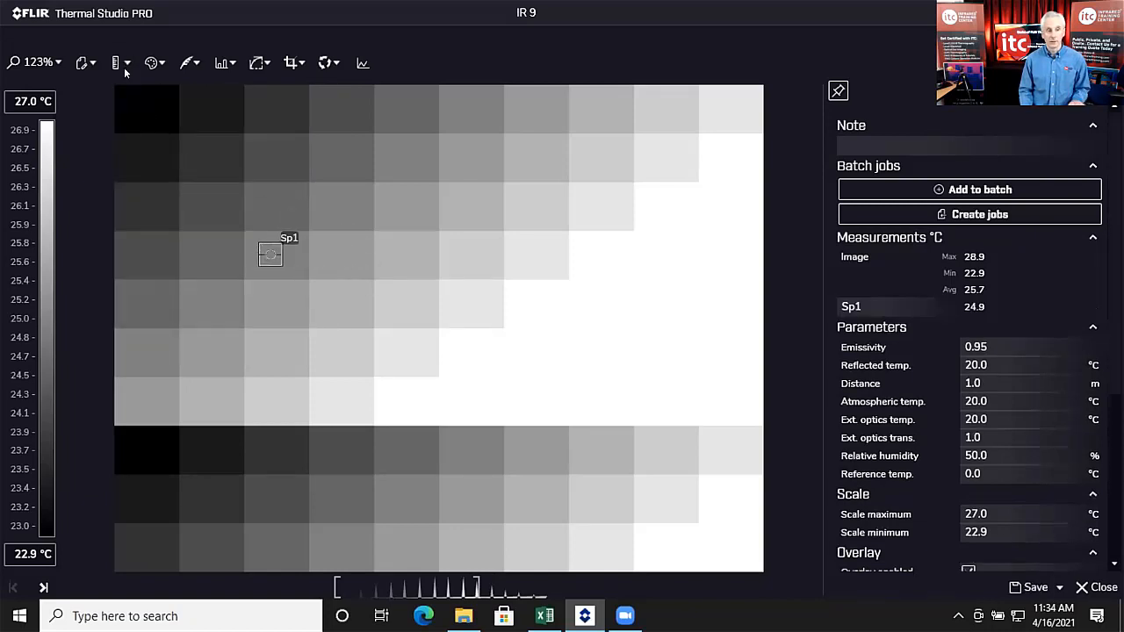
pyautogui.click(120, 63)
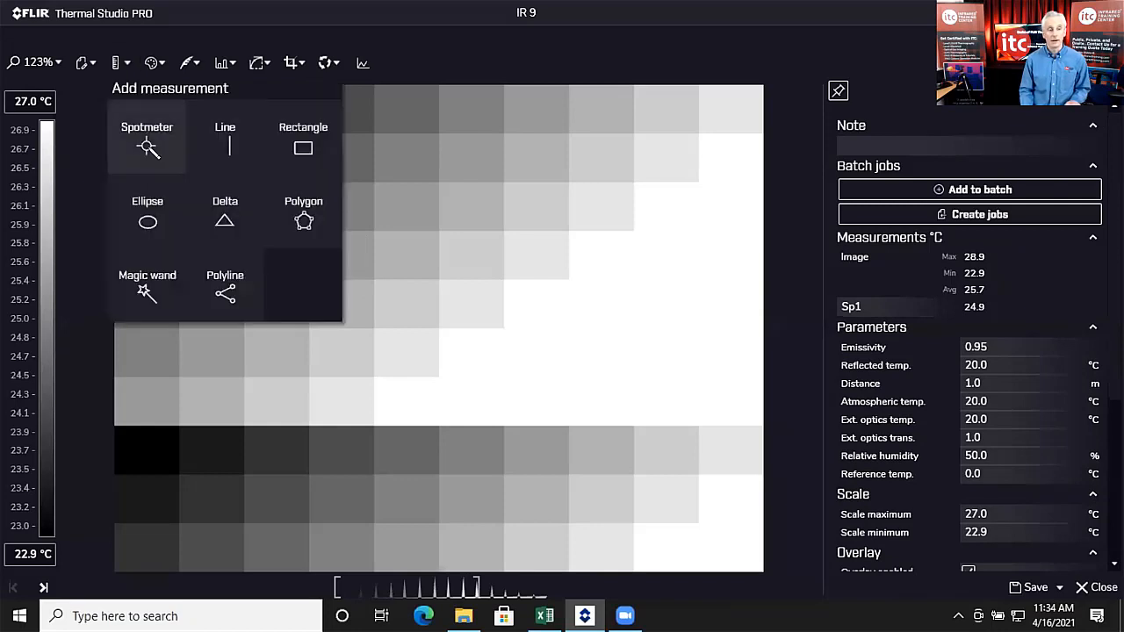
pyautogui.click(147, 145)
pyautogui.click(551, 246)
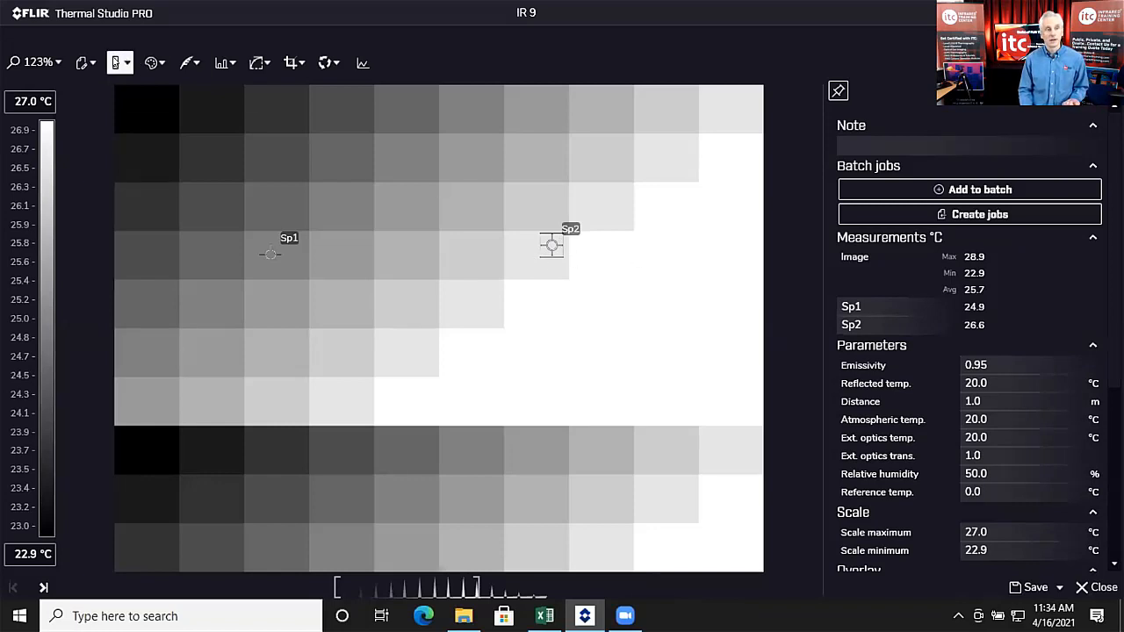
# Step: Add delta Dt1 with Sp2 as second source (Sp1 − Sp2 = −1.6 °C) and save the image
pyautogui.click(117, 62)
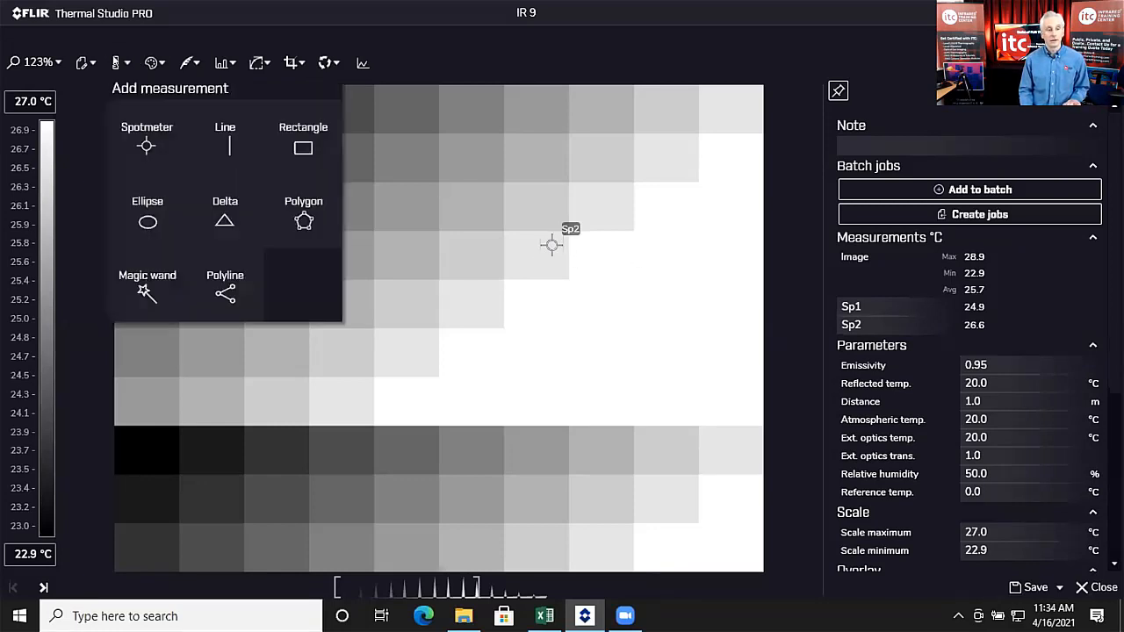
pyautogui.click(219, 218)
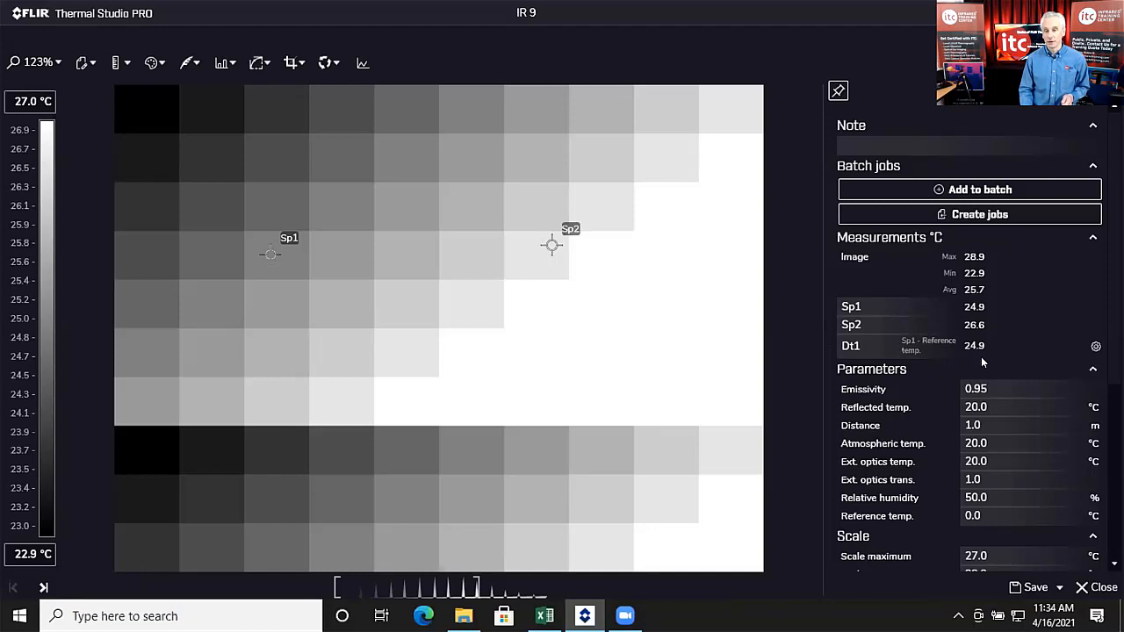
pyautogui.click(1096, 347)
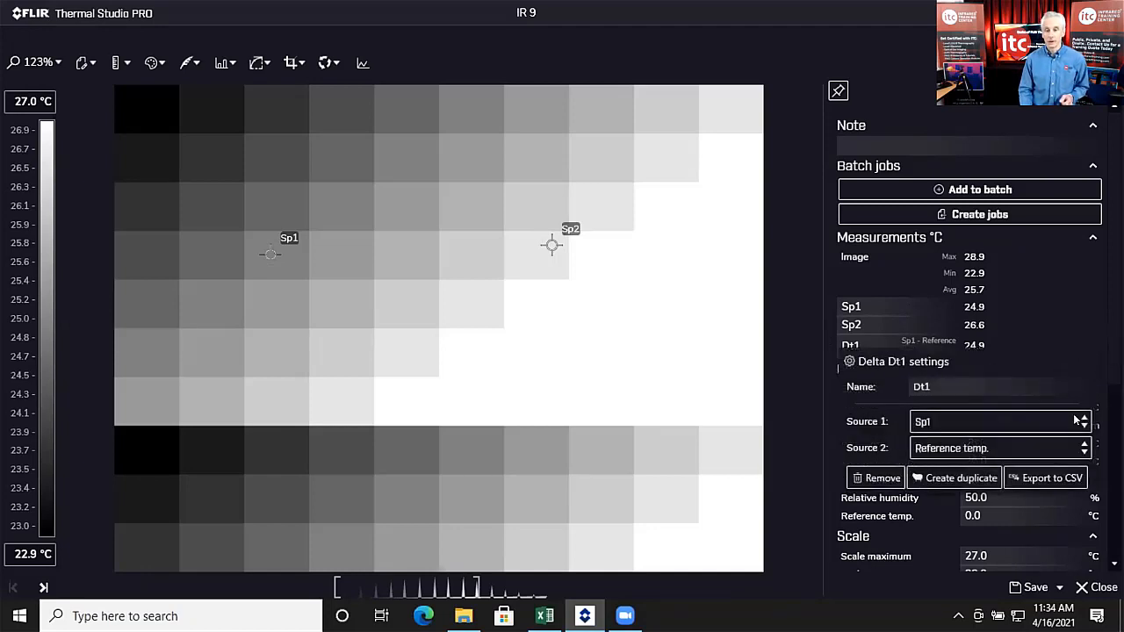
pyautogui.click(1085, 448)
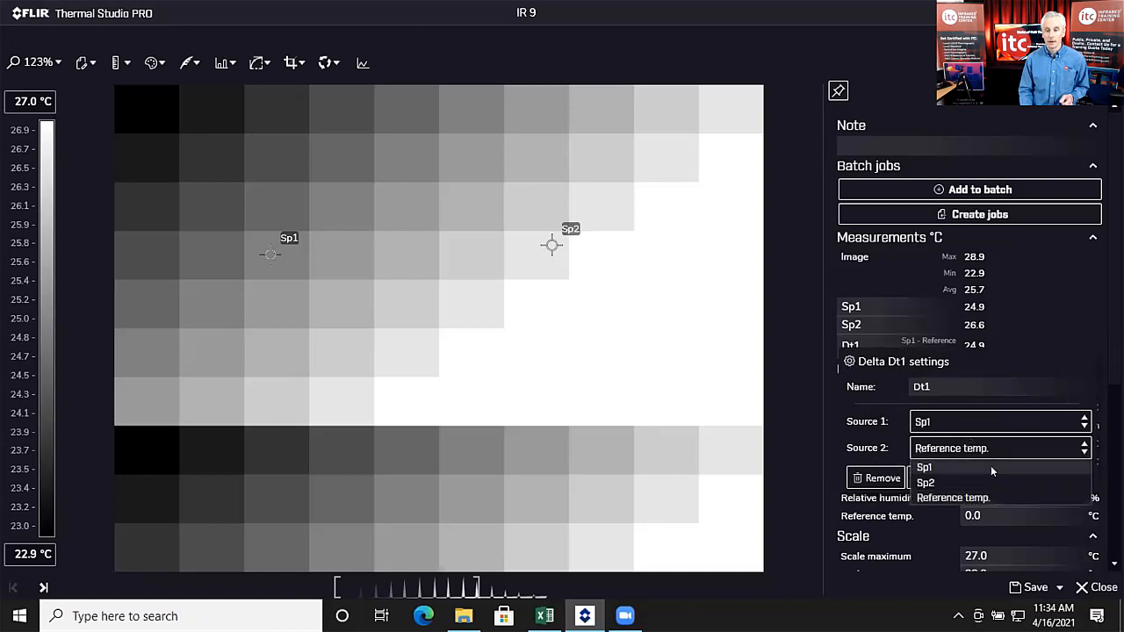
pyautogui.click(967, 480)
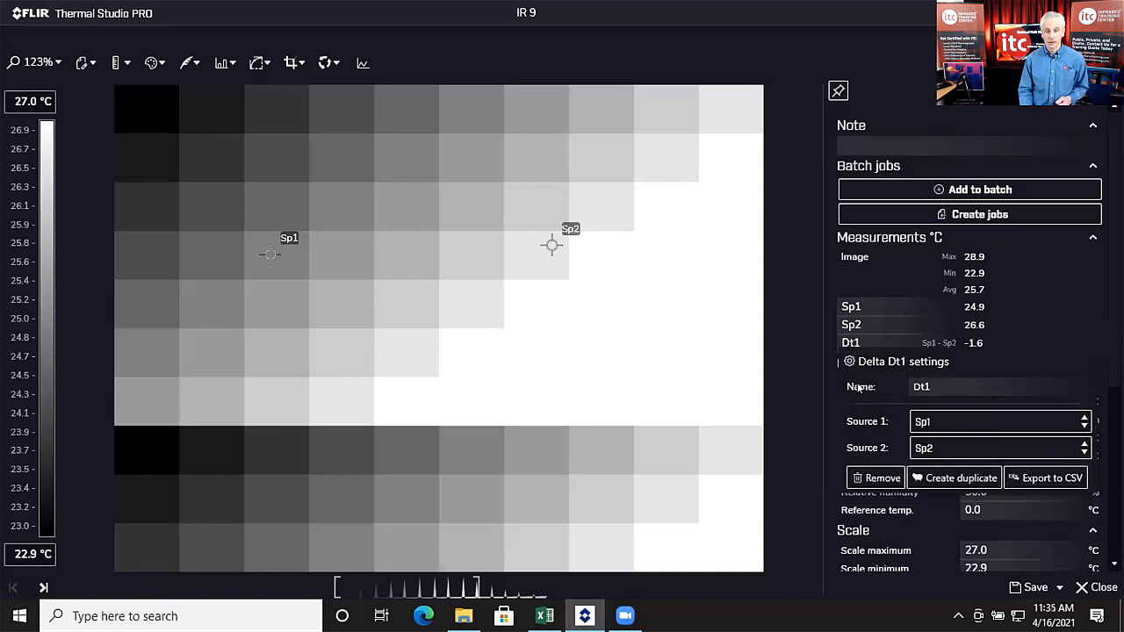
pyautogui.click(817, 388)
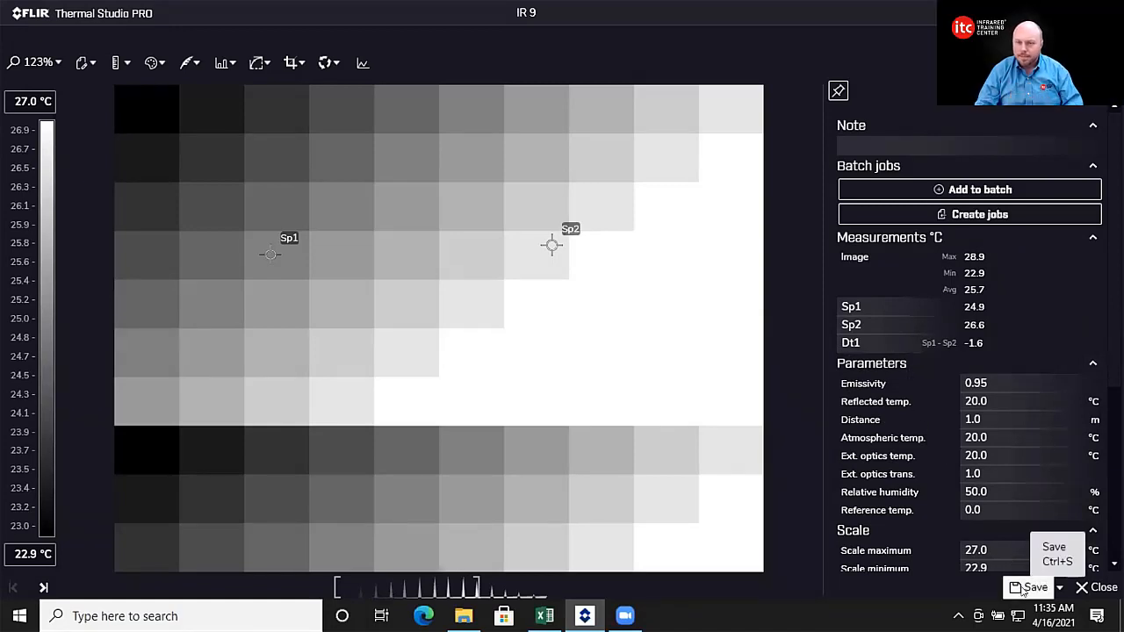
pyautogui.click(1028, 587)
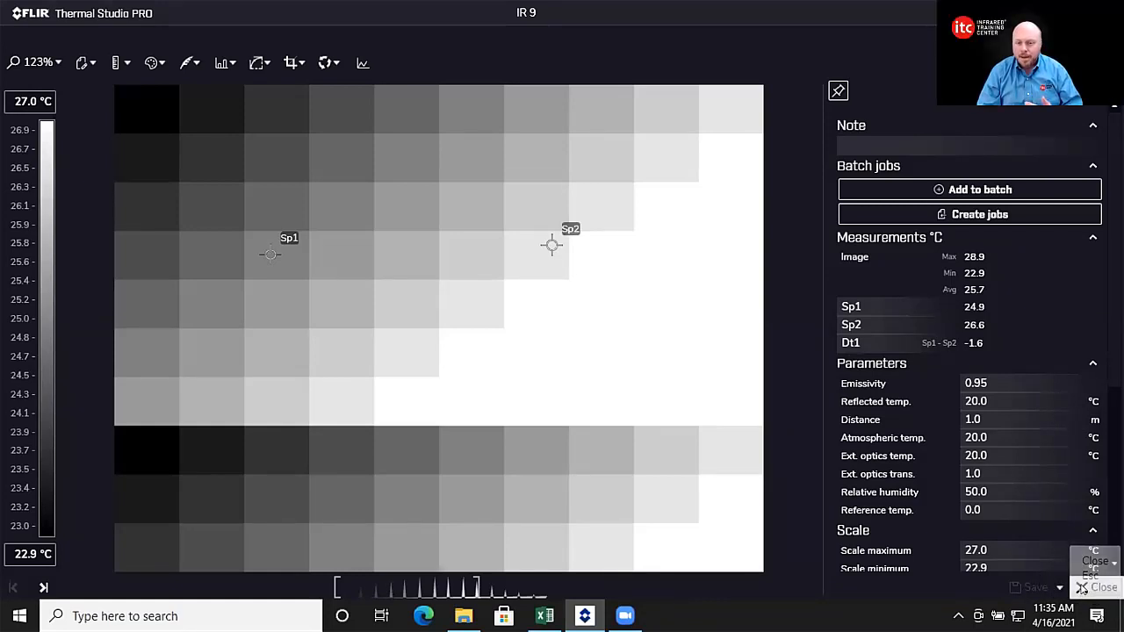
# Step: Close the image editor to return to Template 1, where page 2 now shows Sp1
pyautogui.click(1082, 586)
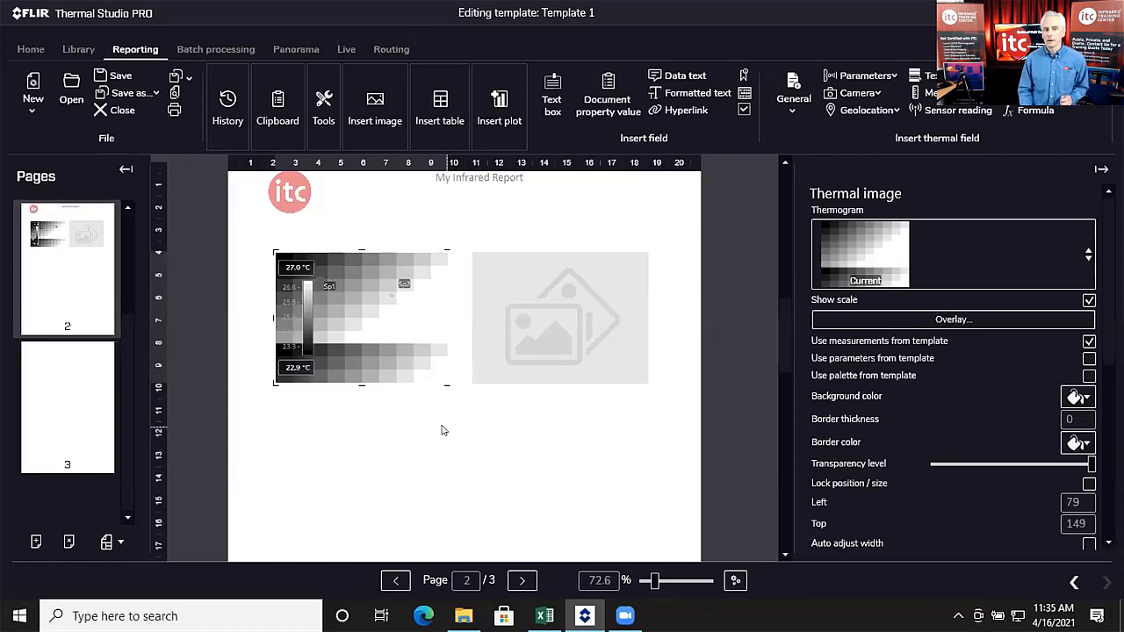
pyautogui.scroll(-1, 444, 430)
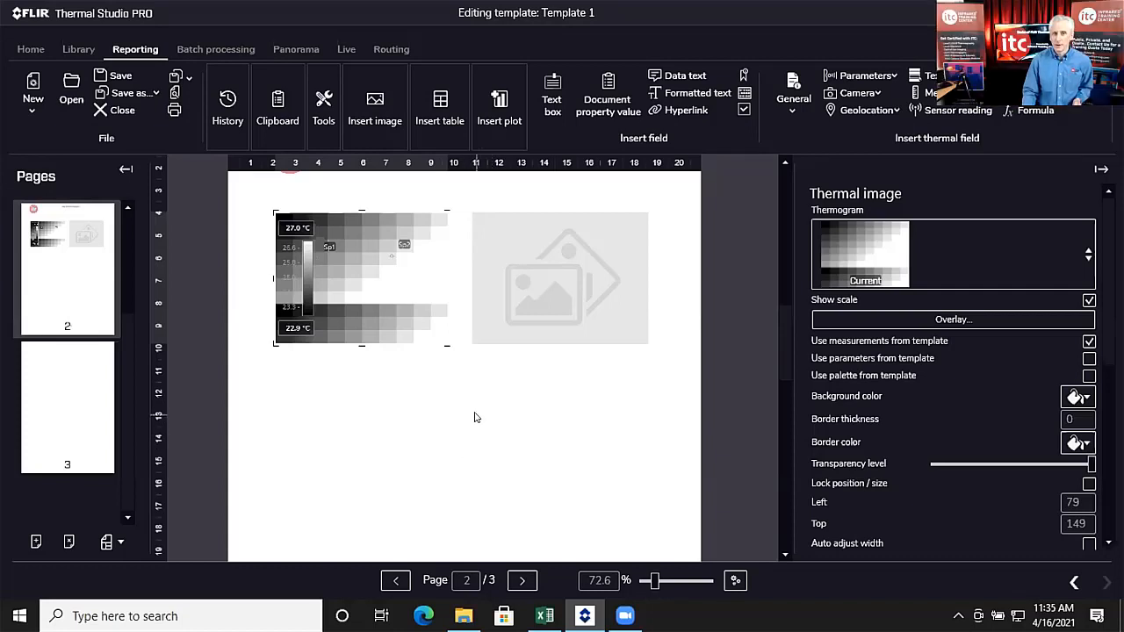
# Step: Look over the Predefined table types, then dismiss the list
pyautogui.click(436, 110)
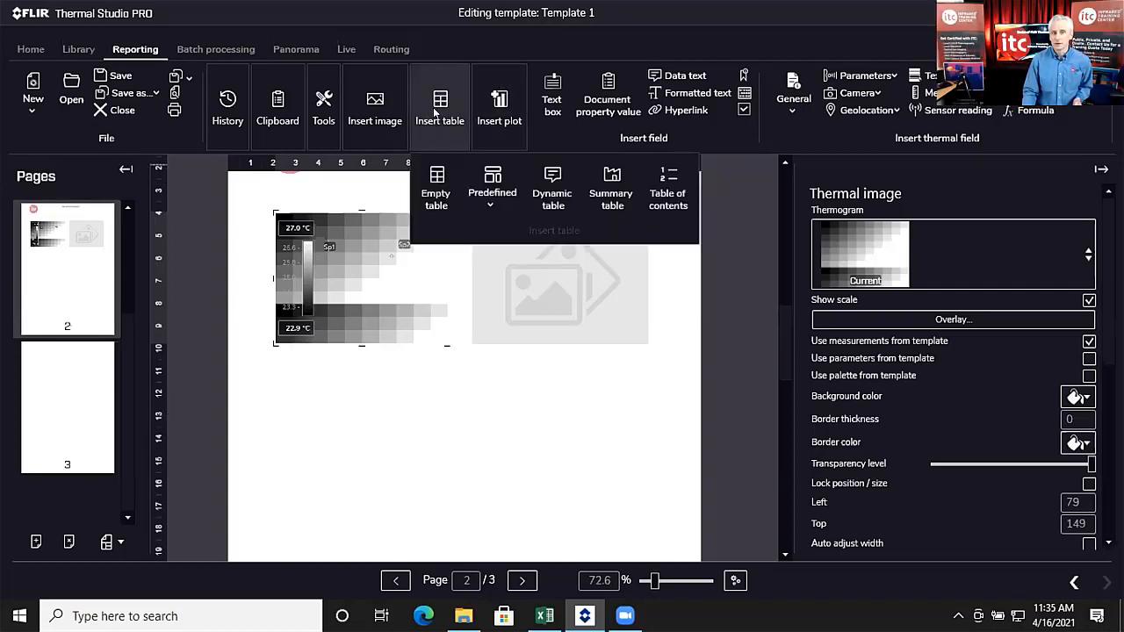
pyautogui.click(490, 202)
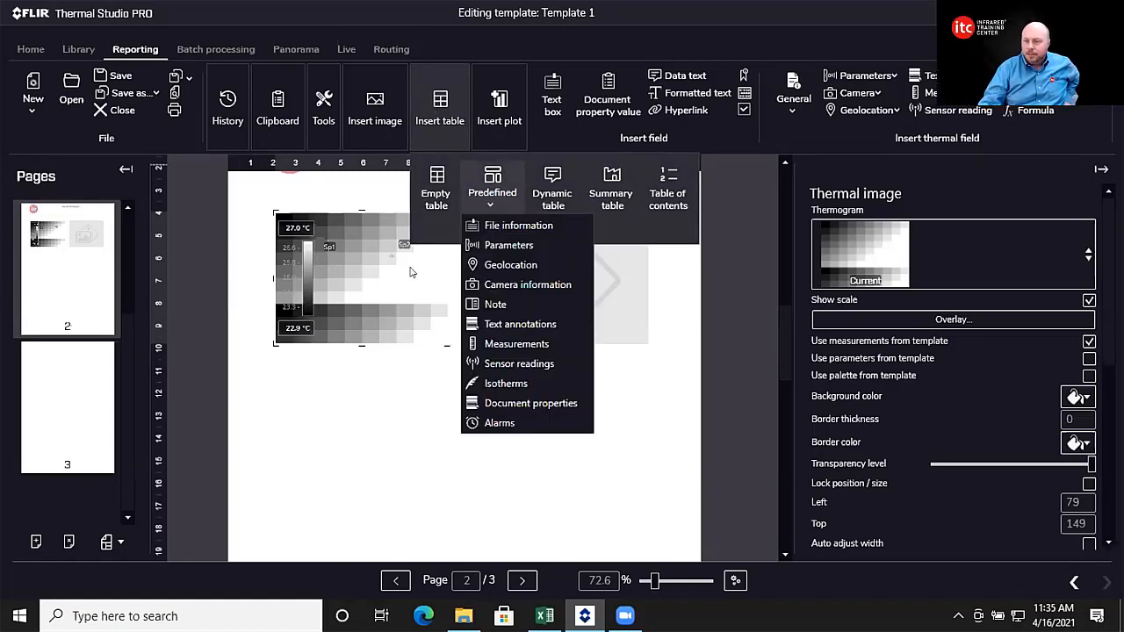
pyautogui.click(361, 394)
# Step: Scroll back to page 1 and bring up options on the CreationDate row
pyautogui.scroll(2, 368, 387)
pyautogui.scroll(5, 369, 381)
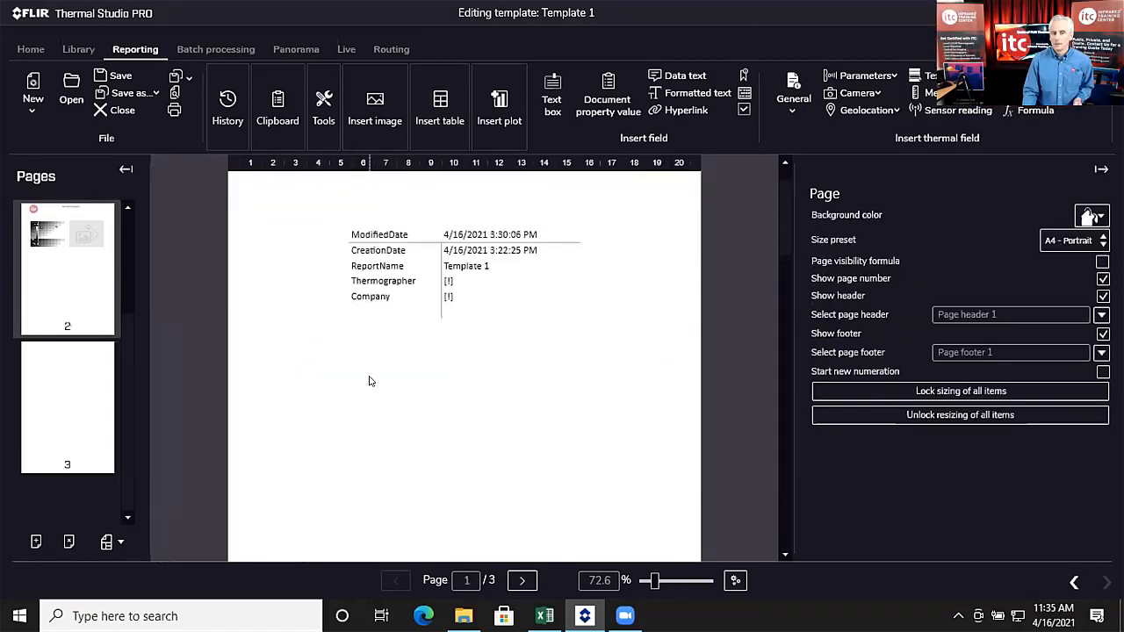
pyautogui.click(397, 293)
pyautogui.rightClick(397, 295)
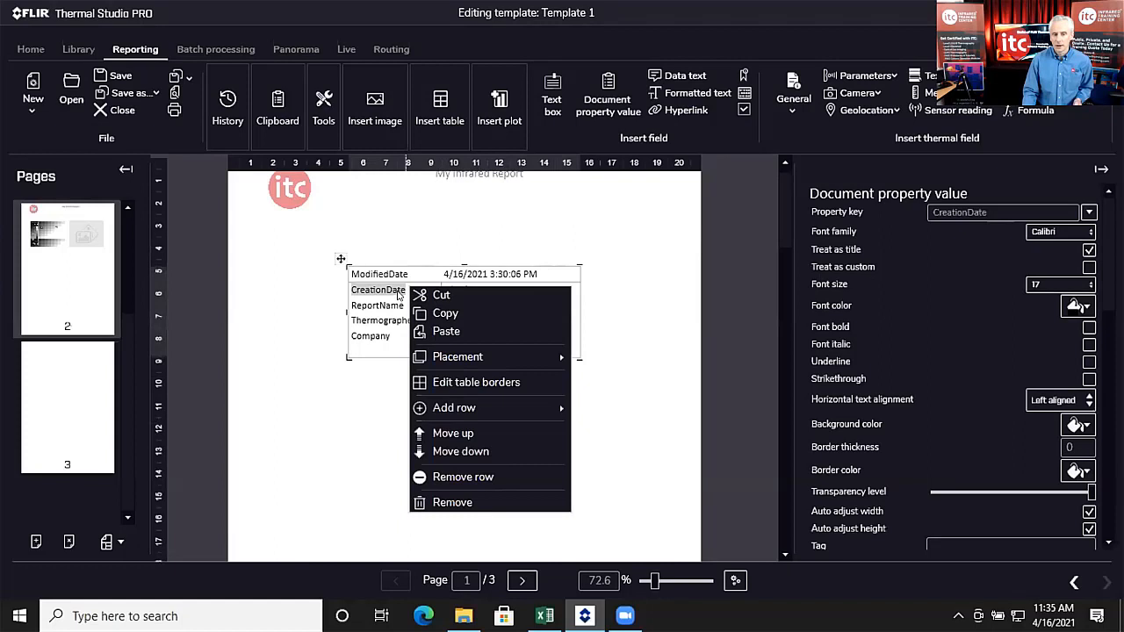
# Step: Insert a trial empty table below the document-properties table and move it lower
pyautogui.click(353, 403)
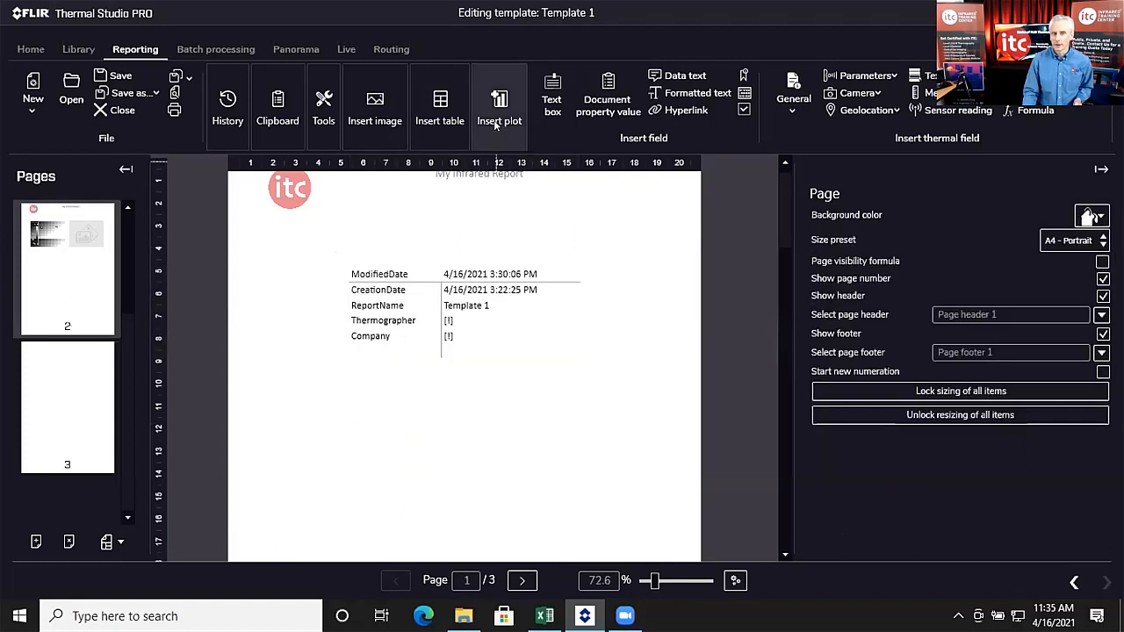
pyautogui.click(446, 116)
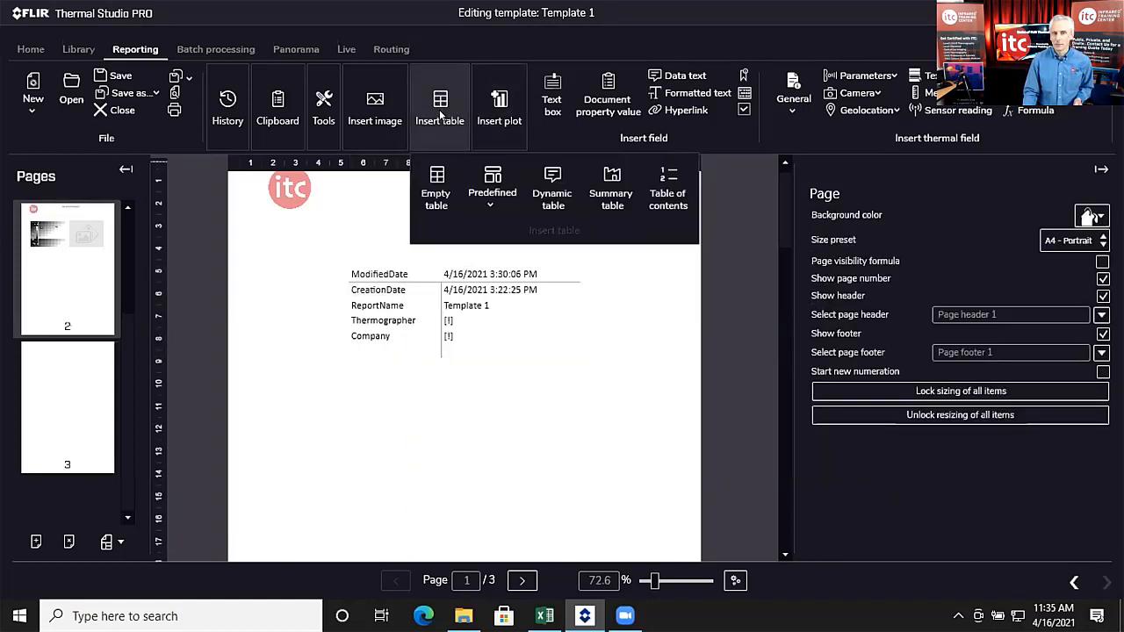
pyautogui.click(430, 193)
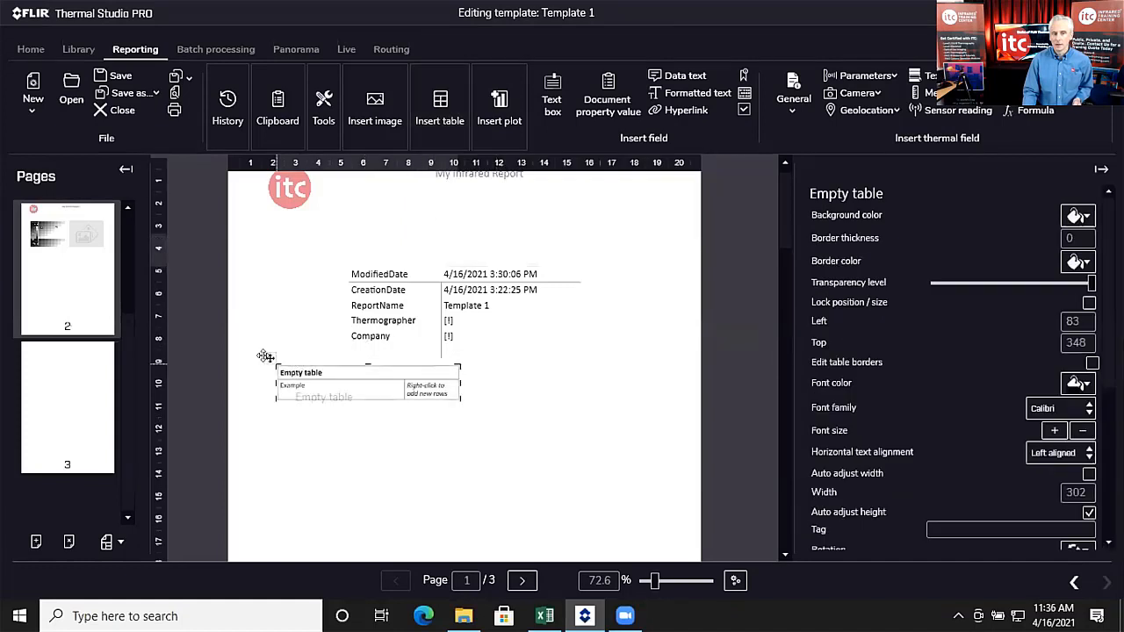
pyautogui.moveTo(265, 355); pyautogui.dragTo(344, 397)
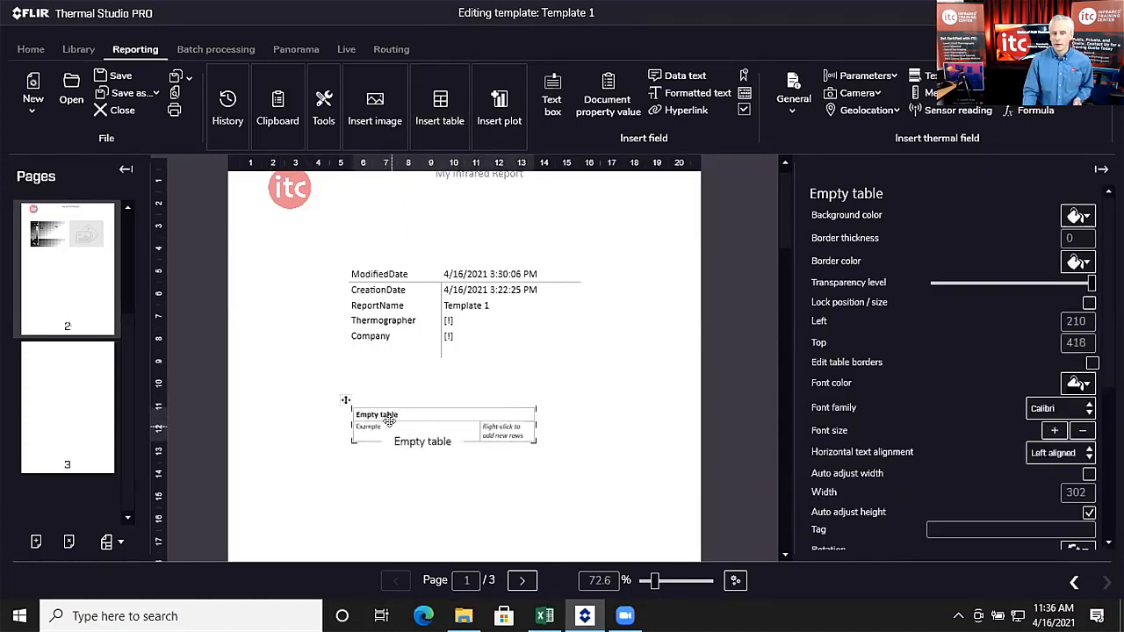
pyautogui.click(390, 429)
pyautogui.rightClick(392, 429)
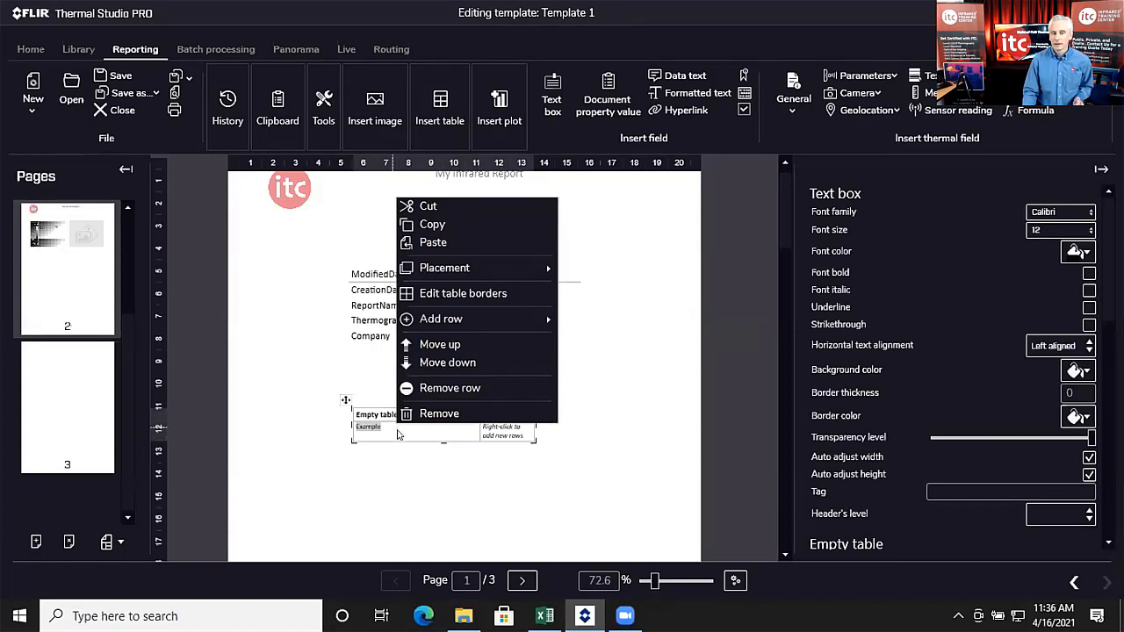
# Step: Shift the empty table left, then remove it from page 1
pyautogui.click(346, 401)
pyautogui.moveTo(344, 398); pyautogui.dragTo(323, 397)
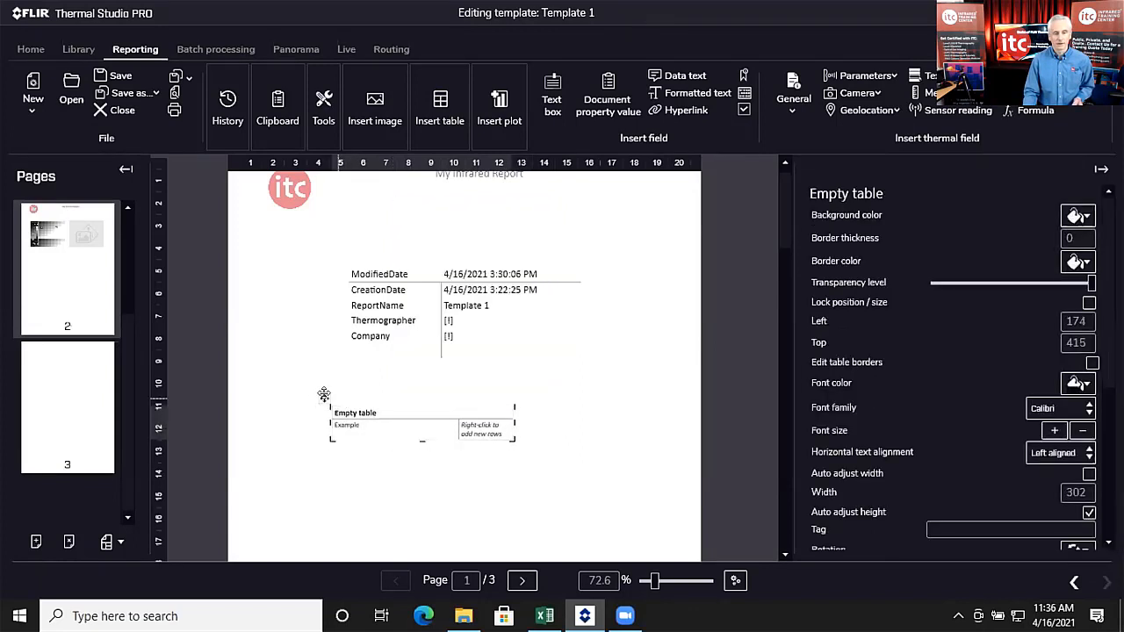
pyautogui.rightClick(325, 399)
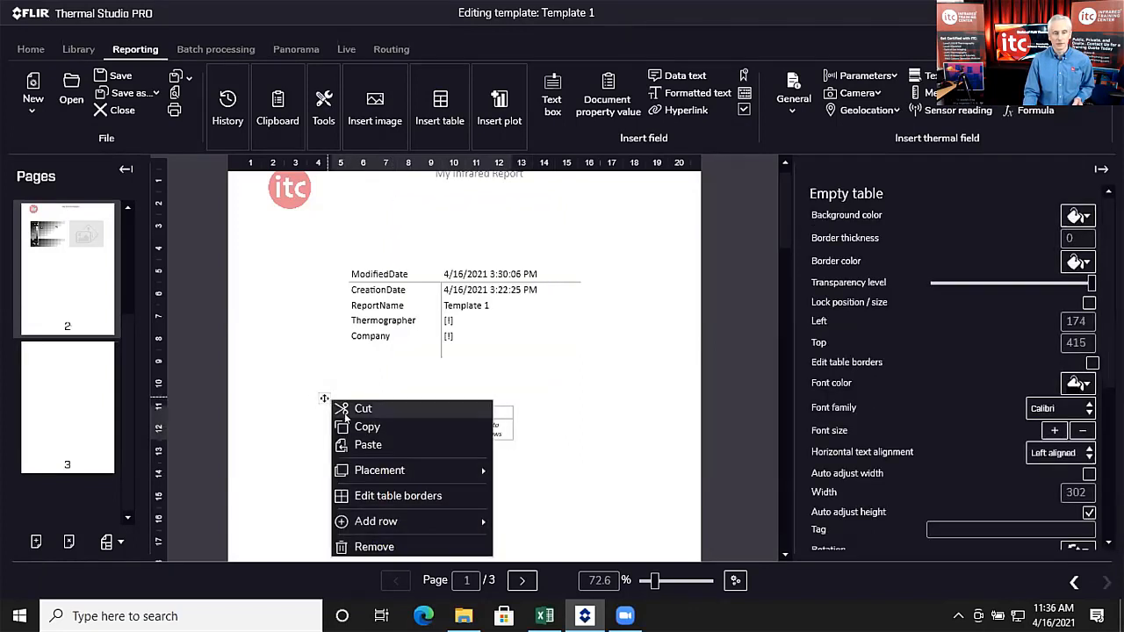
pyautogui.click(367, 546)
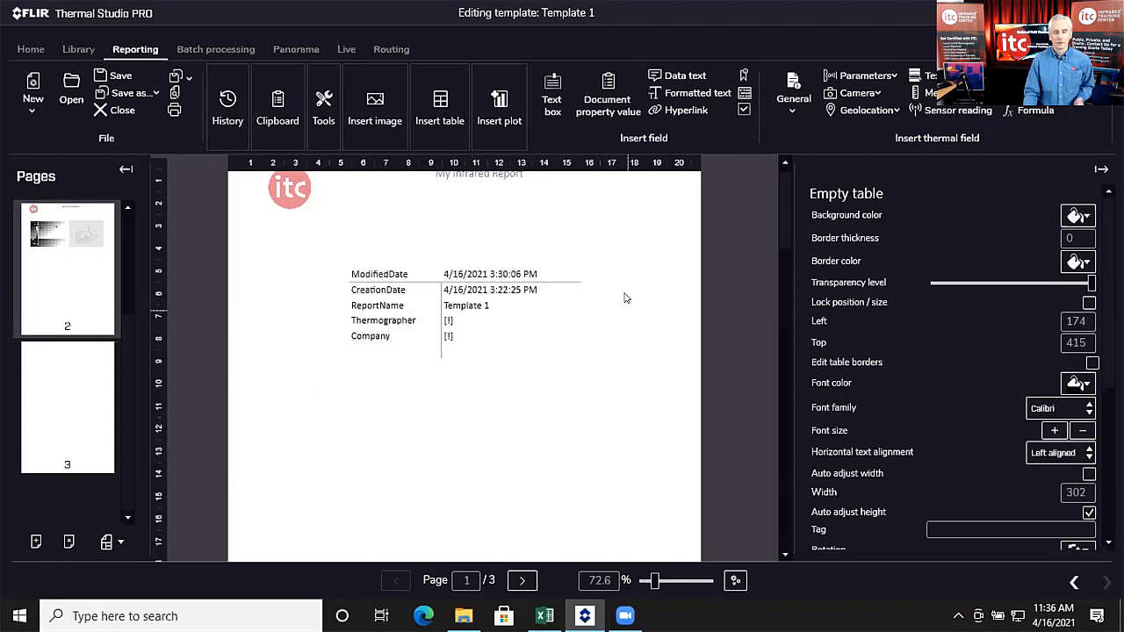
pyautogui.scroll(1, 638, 274)
pyautogui.scroll(-5, 632, 281)
pyautogui.scroll(-6, 615, 287)
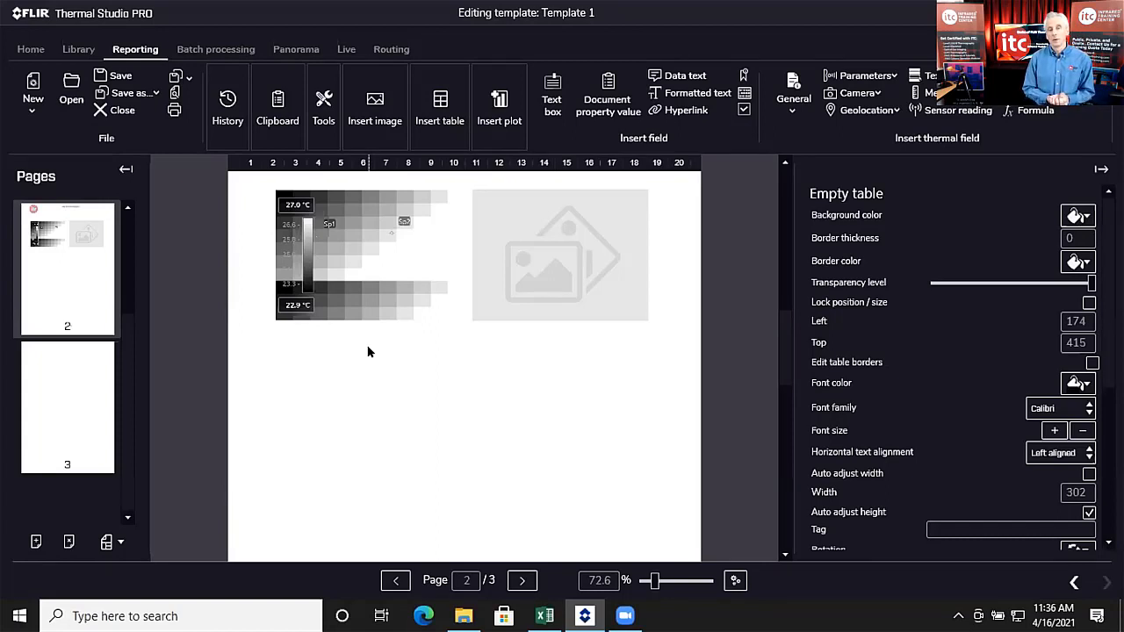
pyautogui.scroll(2, 369, 352)
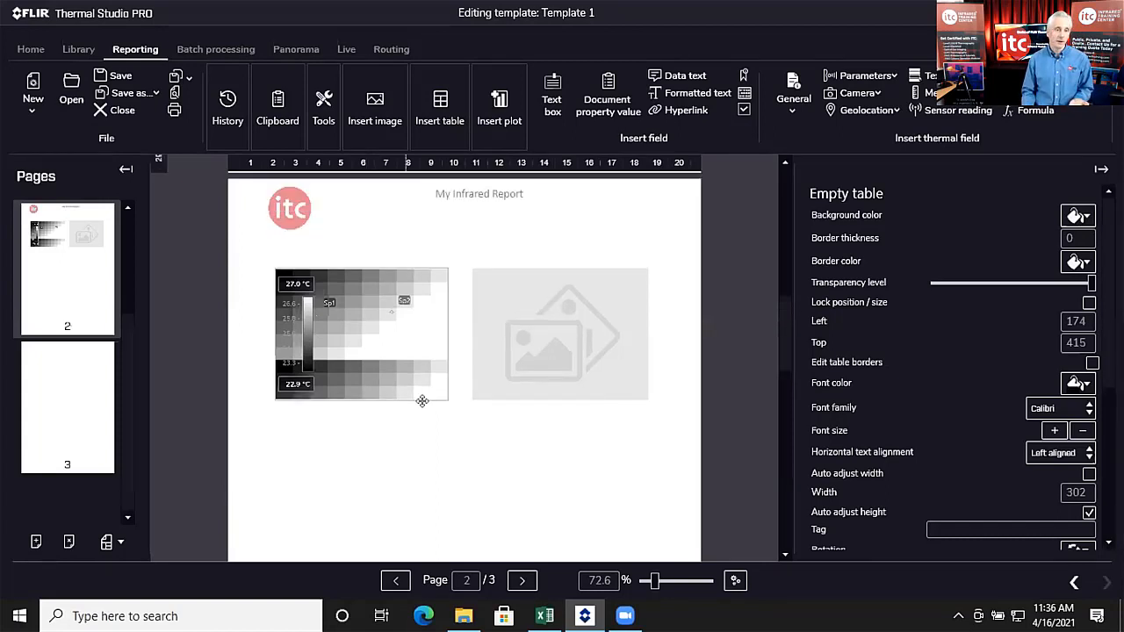
pyautogui.scroll(-1, 450, 456)
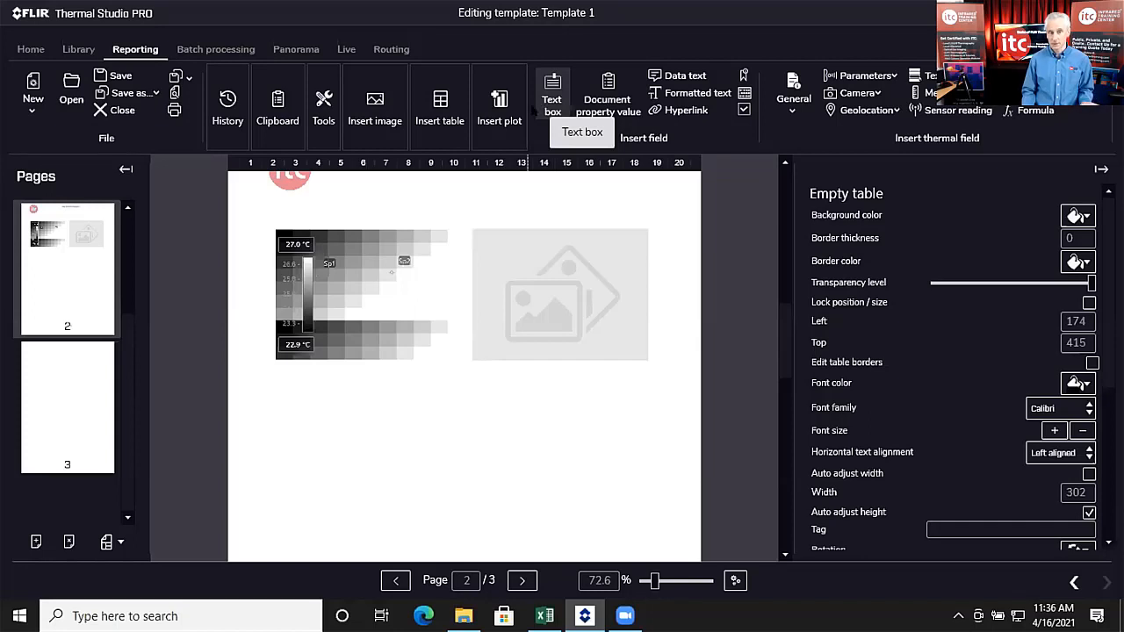
pyautogui.click(439, 114)
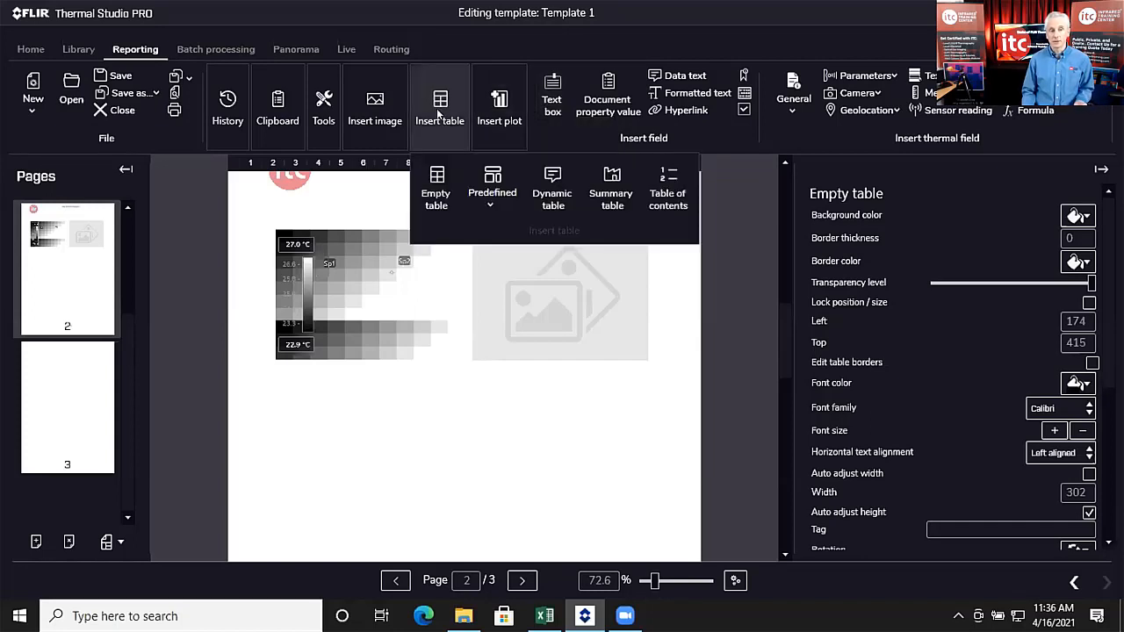
pyautogui.click(490, 200)
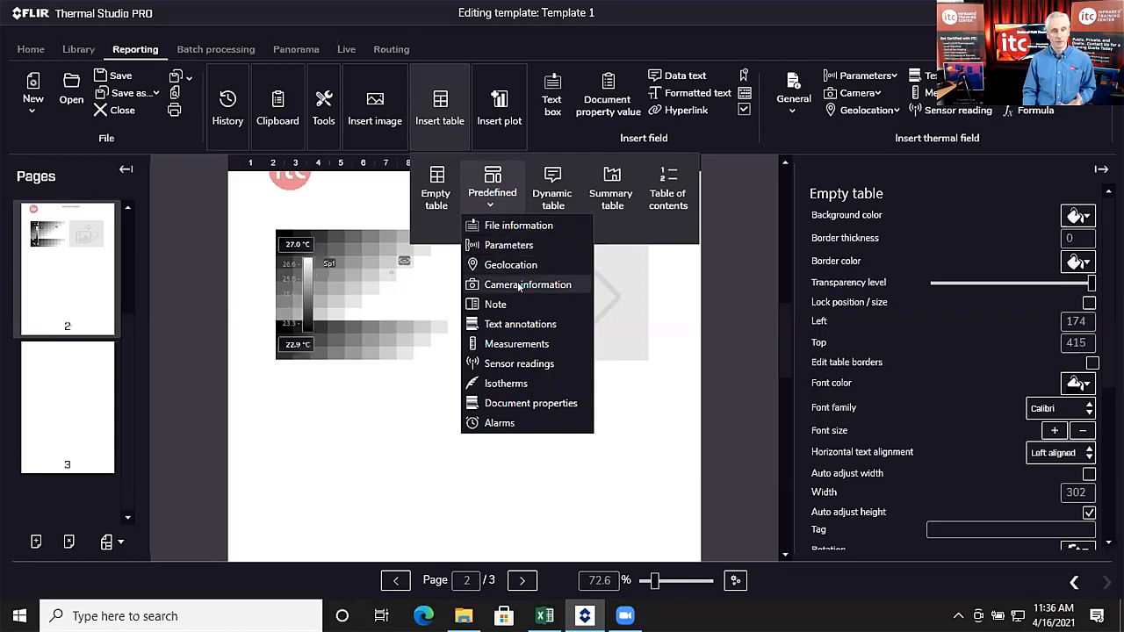
pyautogui.click(531, 345)
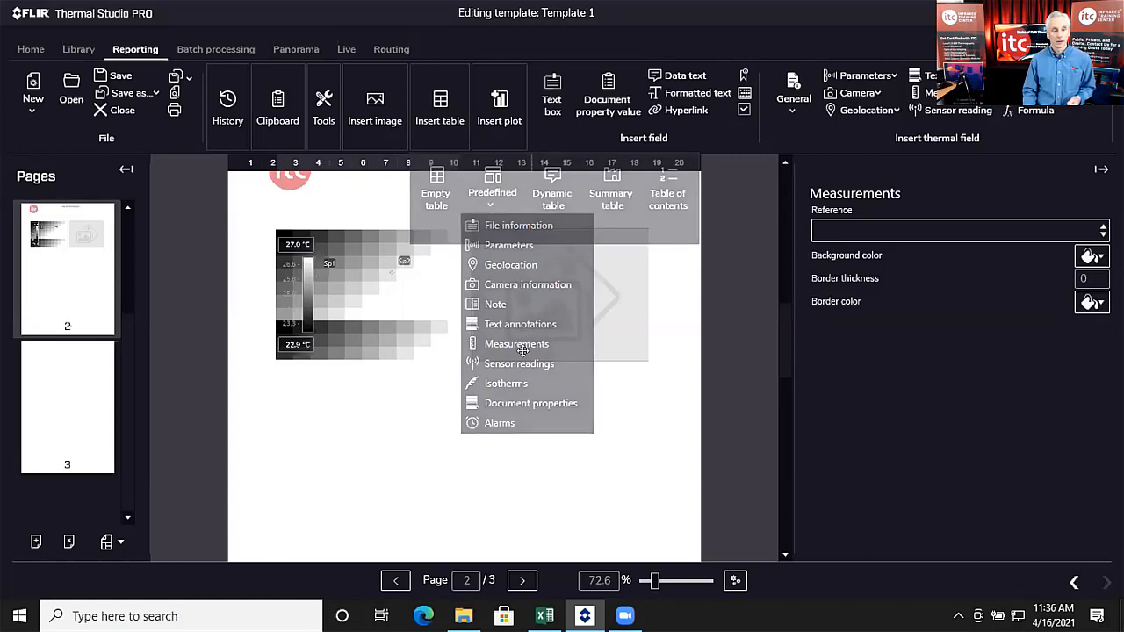
pyautogui.scroll(2, 474, 373)
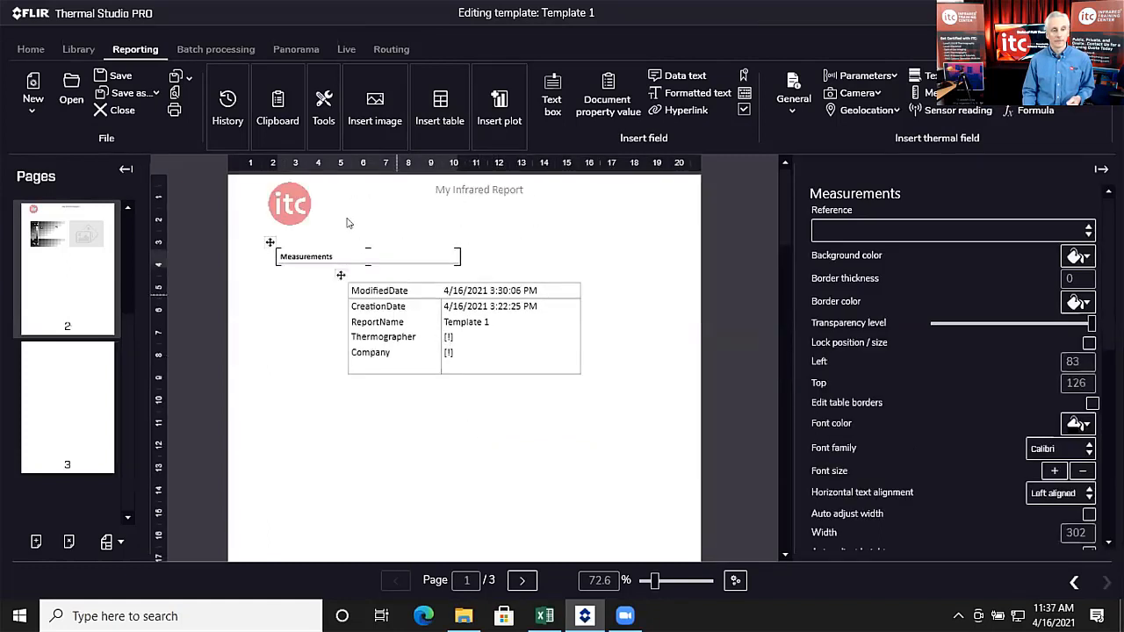
pyautogui.moveTo(269, 235); pyautogui.dragTo(237, 475)
pyautogui.moveTo(245, 406); pyautogui.dragTo(283, 403)
pyautogui.scroll(-3, 460, 351)
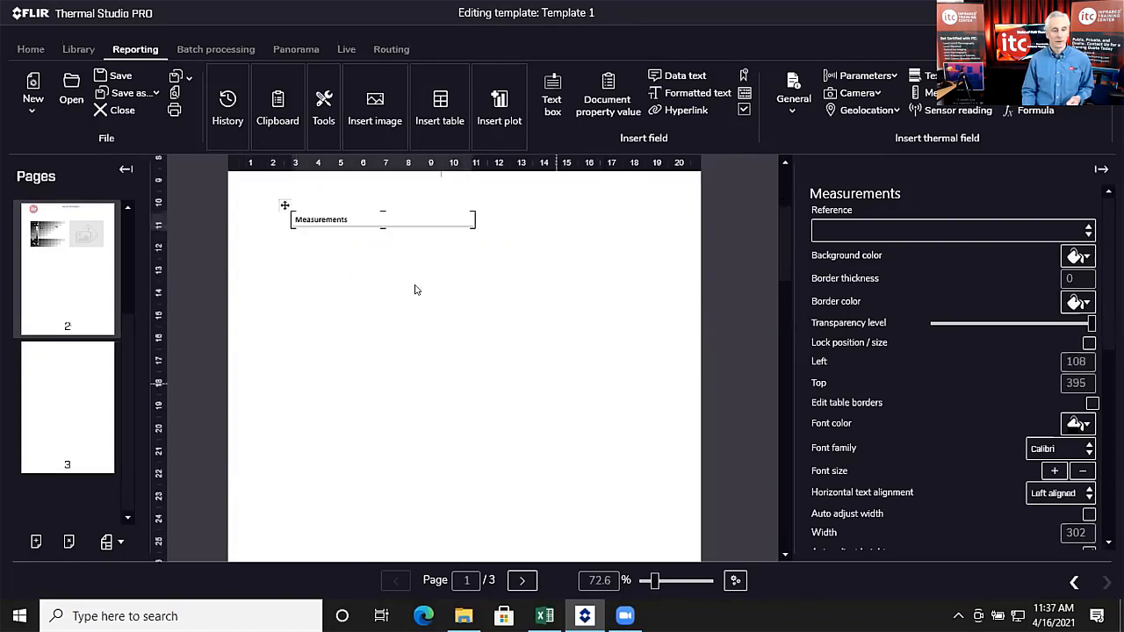
pyautogui.moveTo(283, 204); pyautogui.dragTo(315, 275)
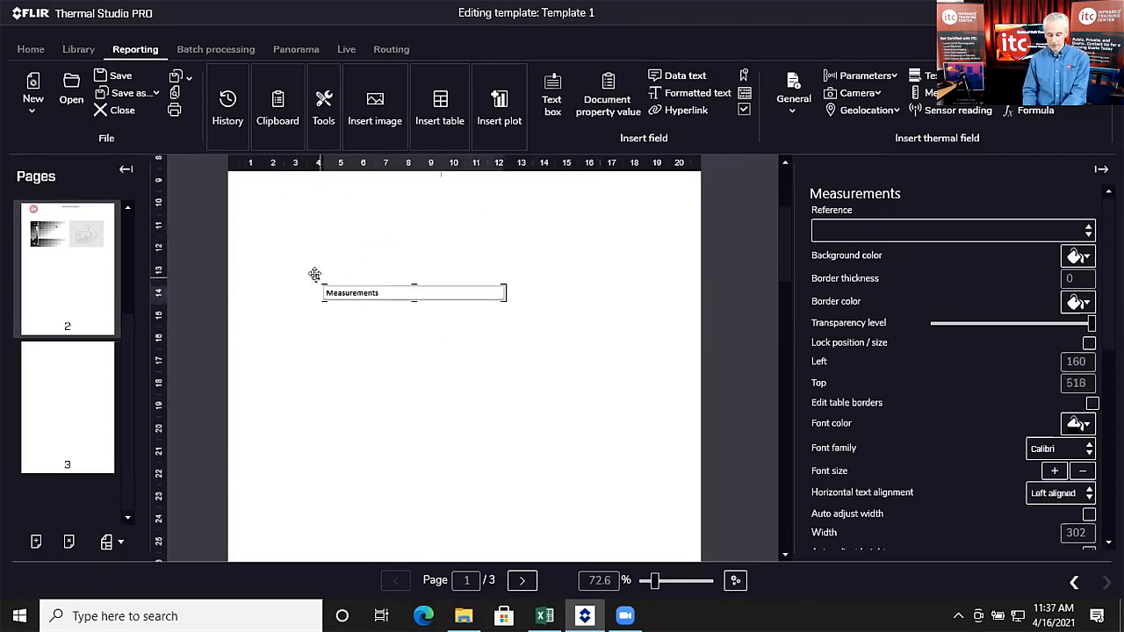
pyautogui.press('Delete')
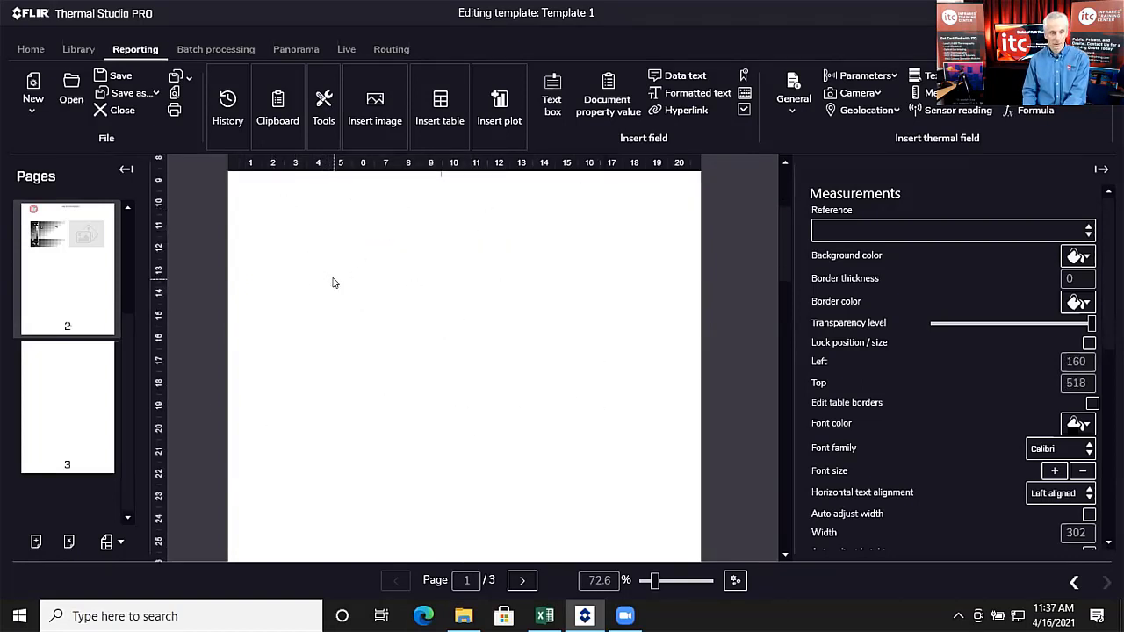
# Step: Insert the predefined Measurements table on page 2 just below the thermogram, then zoom in
pyautogui.click(34, 393)
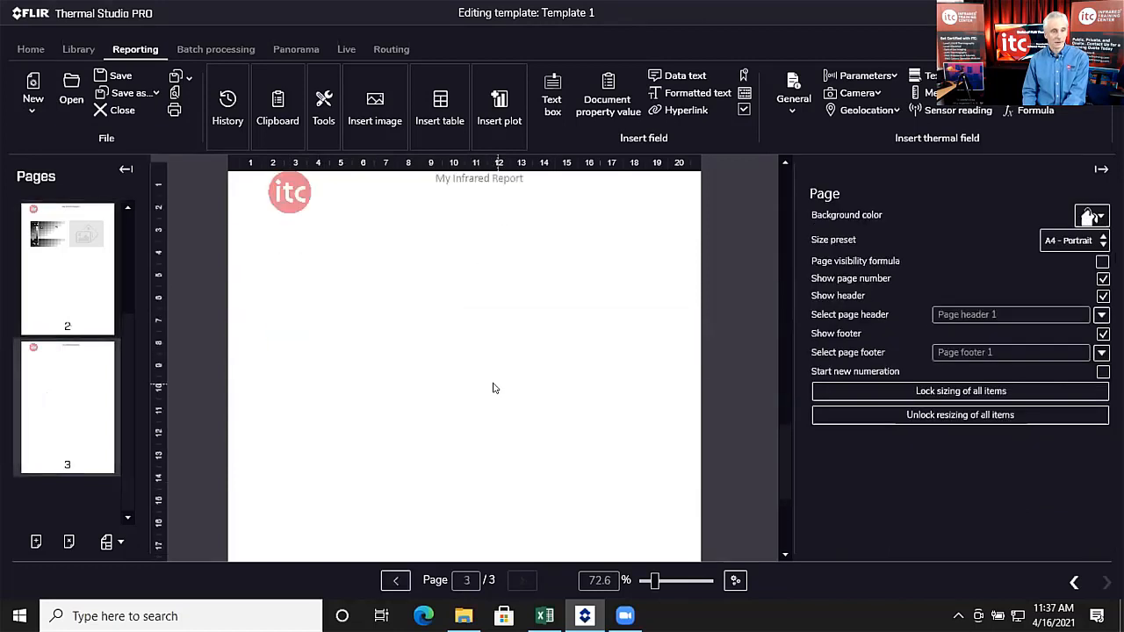
pyautogui.click(78, 257)
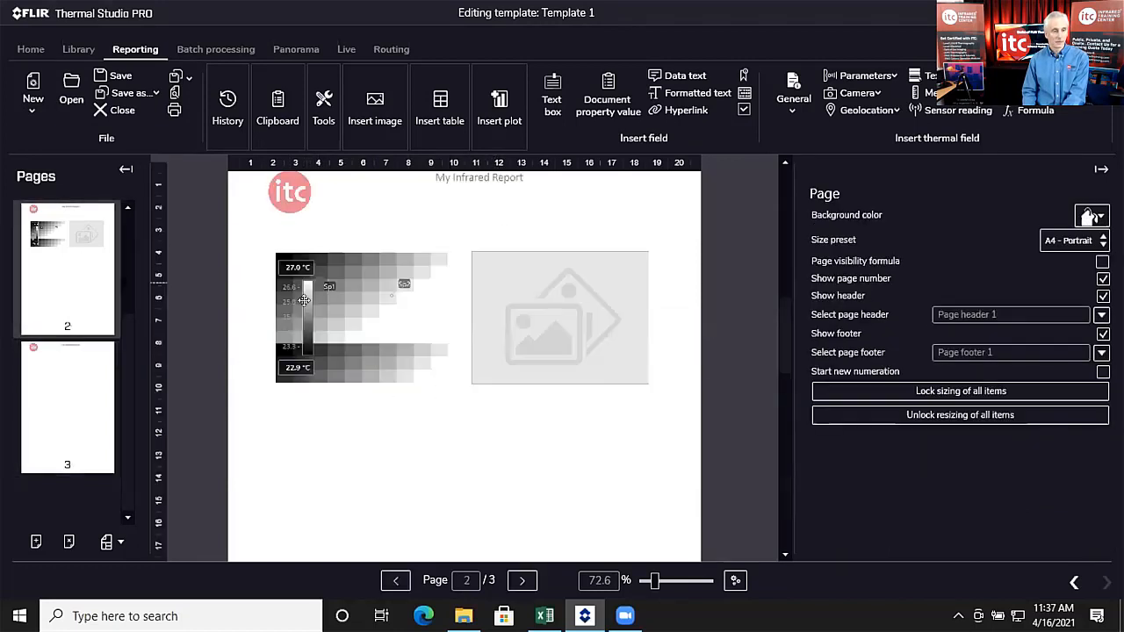
pyautogui.scroll(-3, 329, 309)
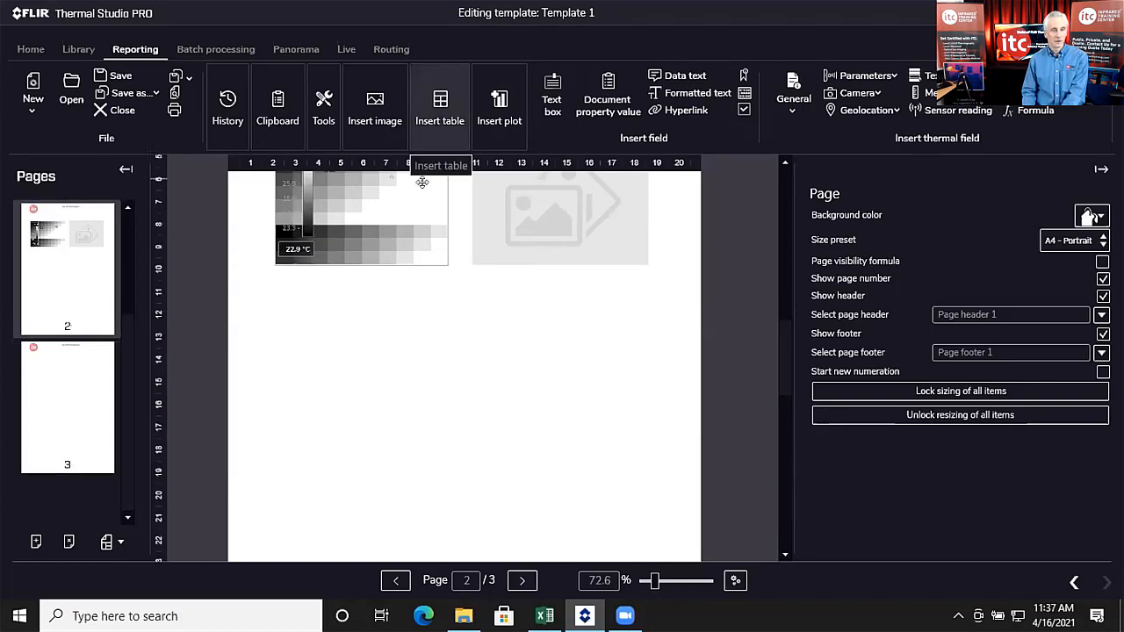
pyautogui.click(440, 96)
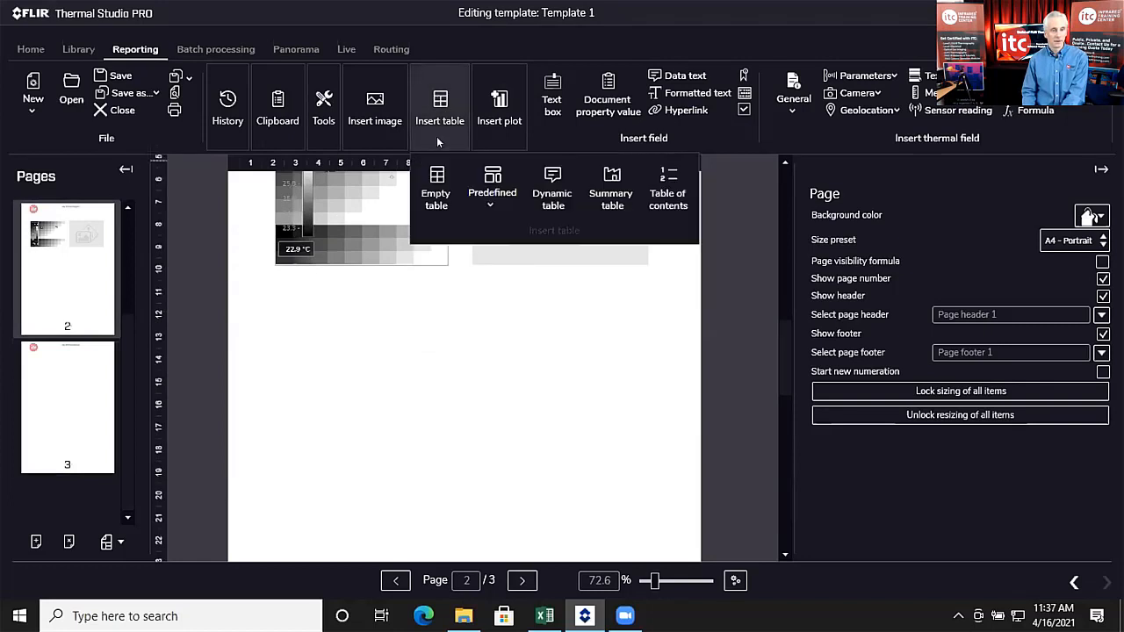
pyautogui.click(487, 190)
pyautogui.click(527, 344)
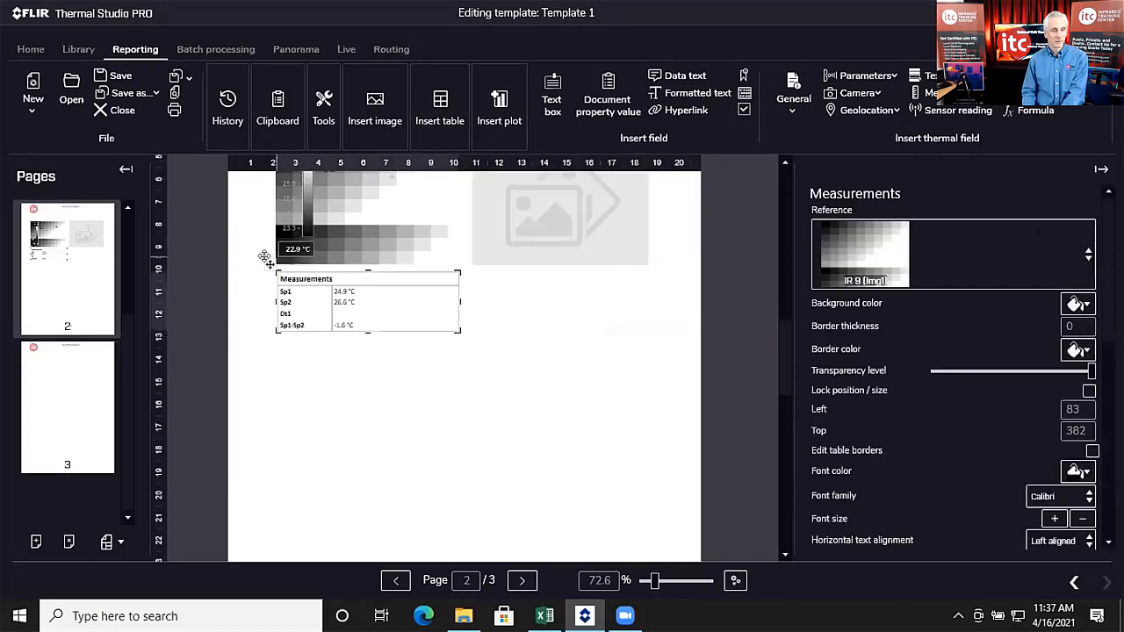
pyautogui.moveTo(265, 259)
pyautogui.mouseDown()
pyautogui.moveTo(263, 292)
pyautogui.moveTo(268, 279)
pyautogui.mouseUp()
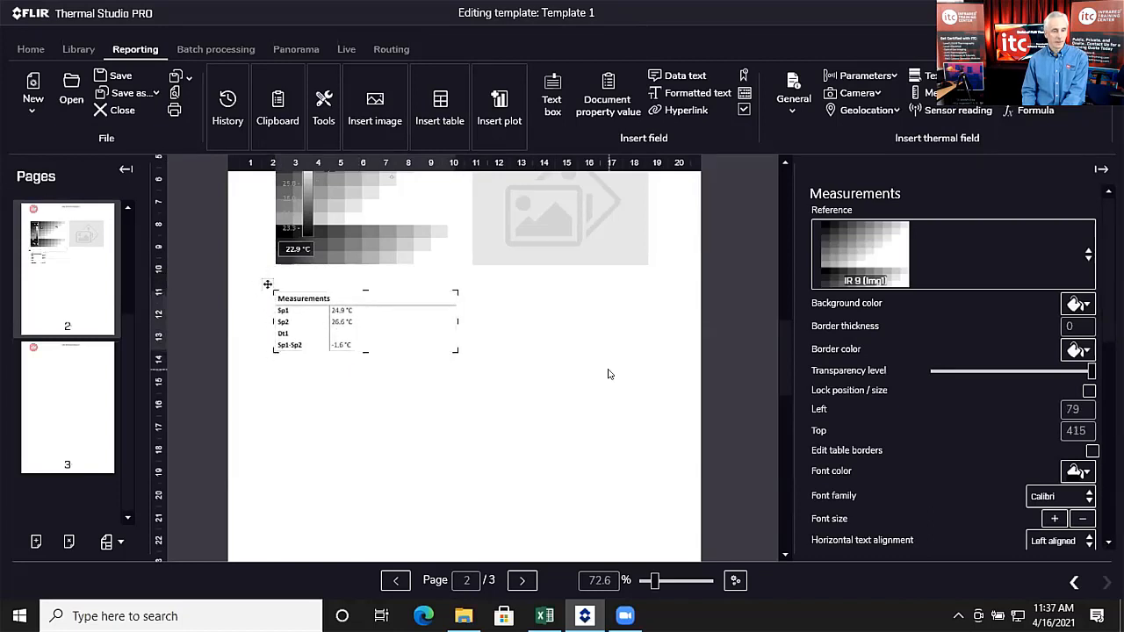
pyautogui.scroll(-1, 597, 371)
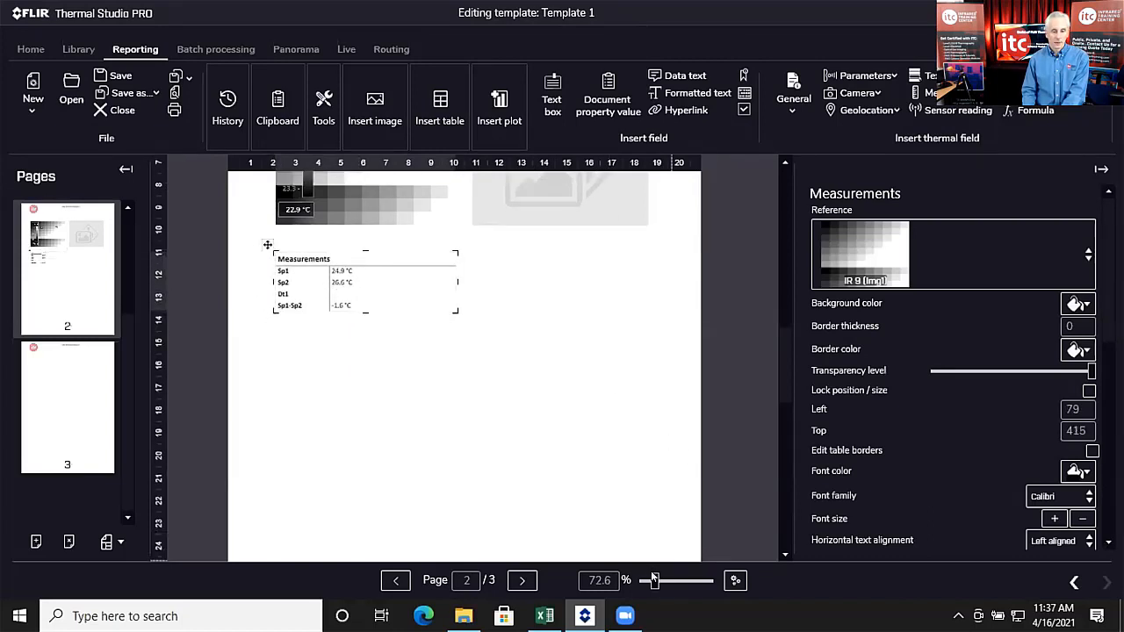
pyautogui.moveTo(654, 581); pyautogui.dragTo(661, 580)
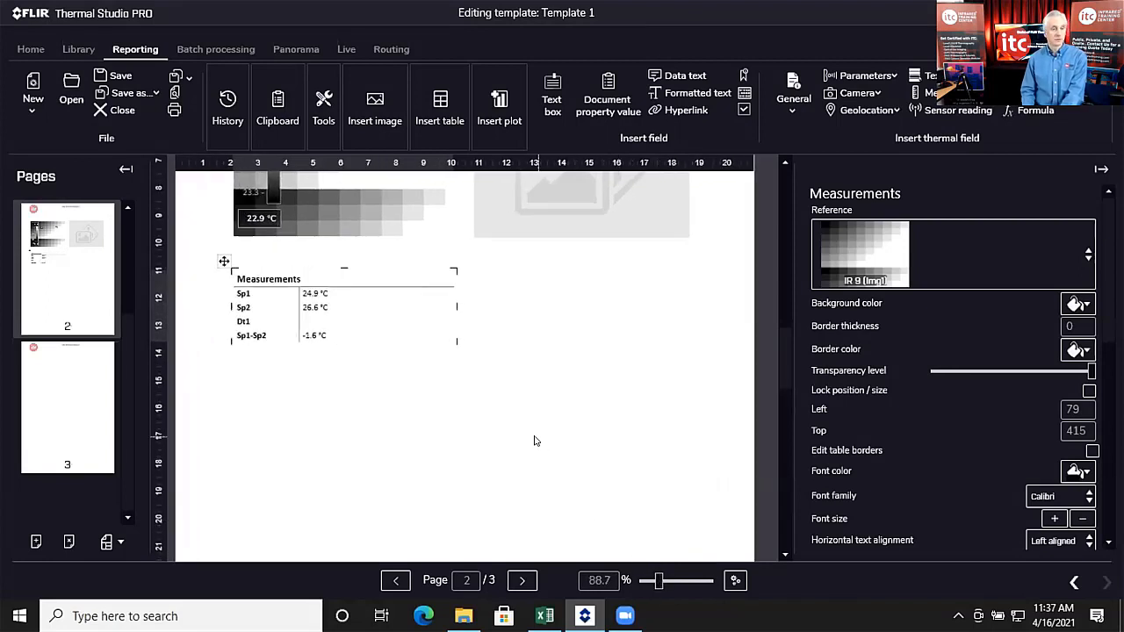
pyautogui.scroll(3, 534, 441)
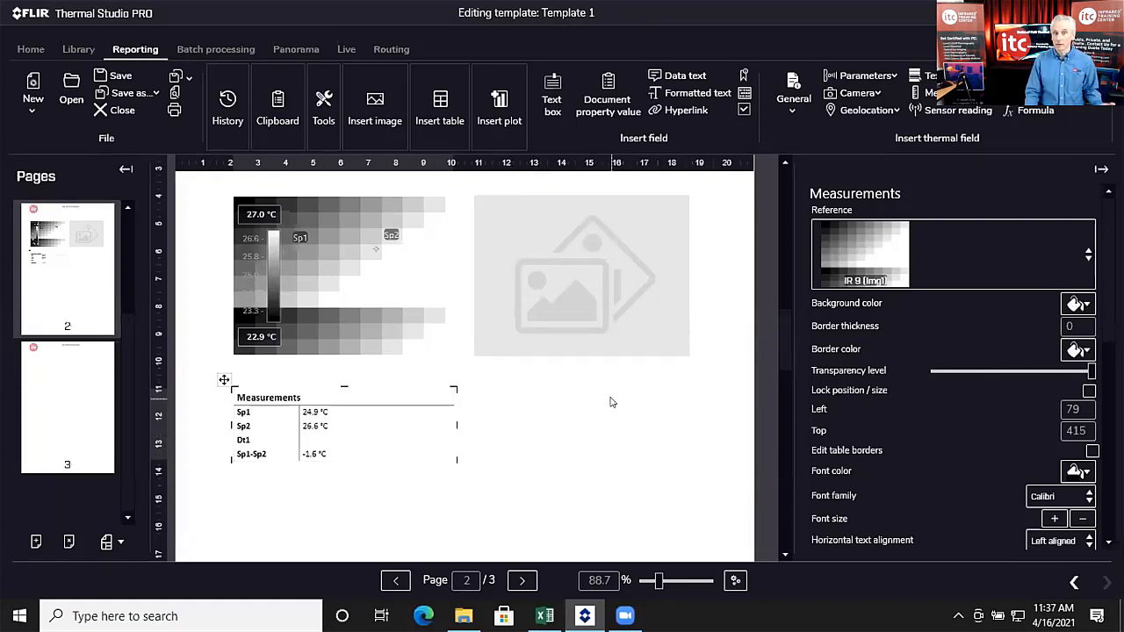
pyautogui.scroll(-1, 604, 397)
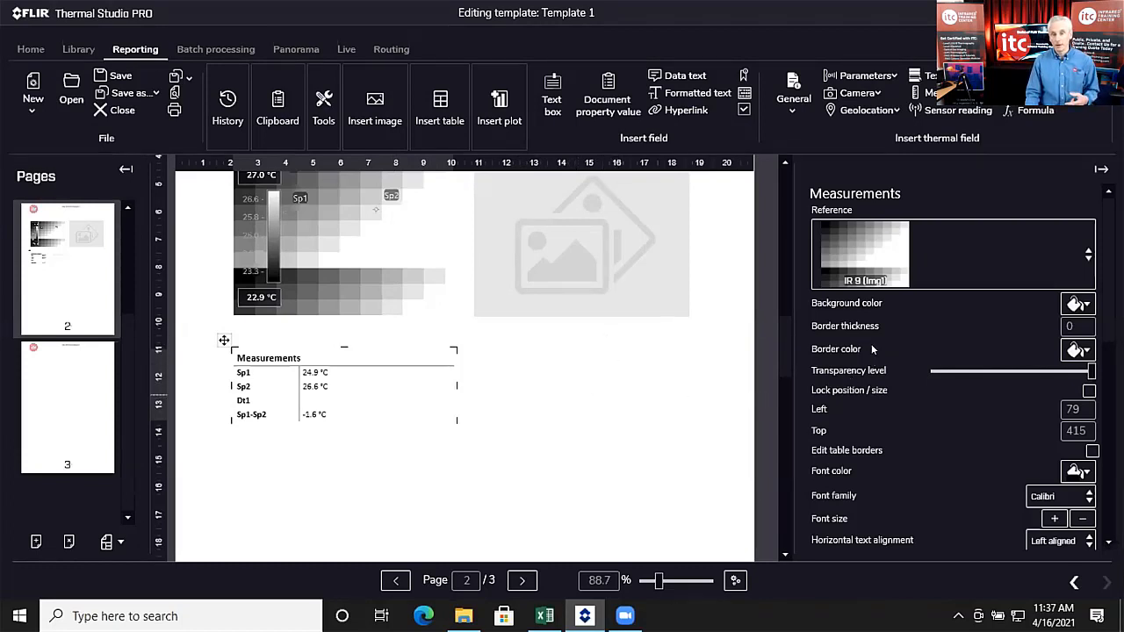
pyautogui.scroll(-5, 871, 343)
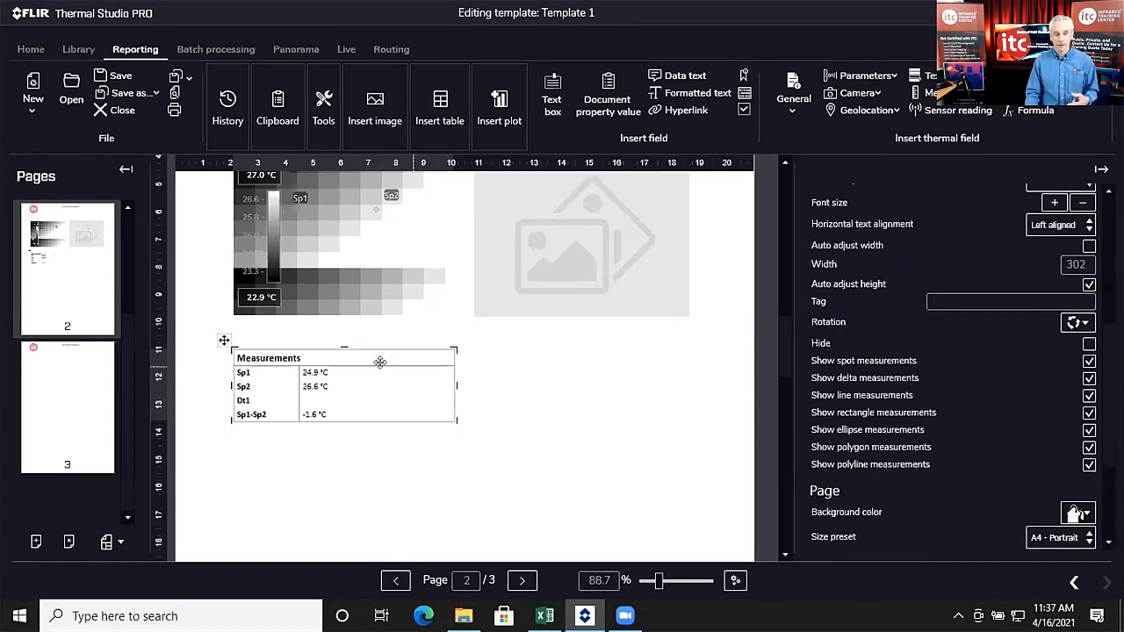
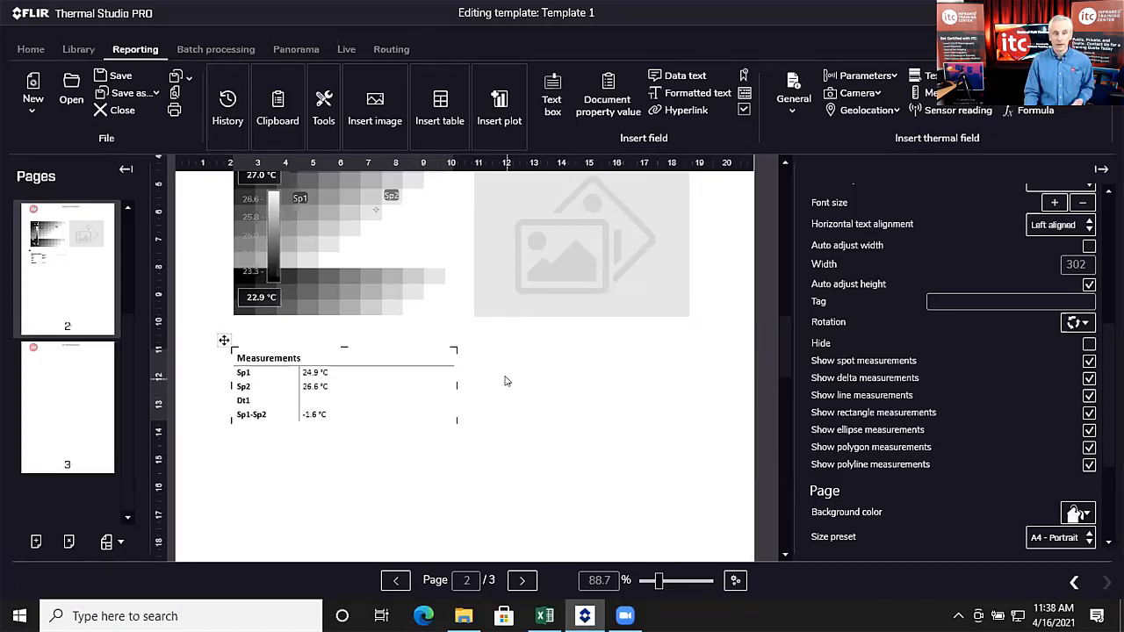
# Step: Add an Emissivity row showing 0.95 to the Measurements table below Sp1, Sp2, Dt1 and Sp1-Sp2
pyautogui.click(452, 409)
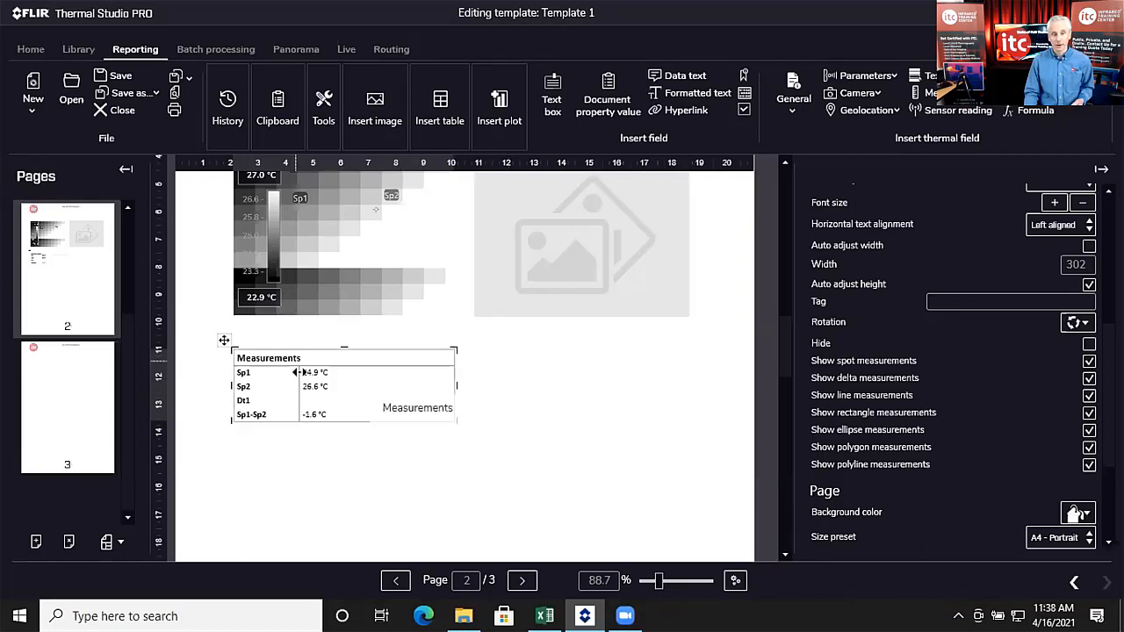
pyautogui.click(308, 387)
pyautogui.rightClick(308, 389)
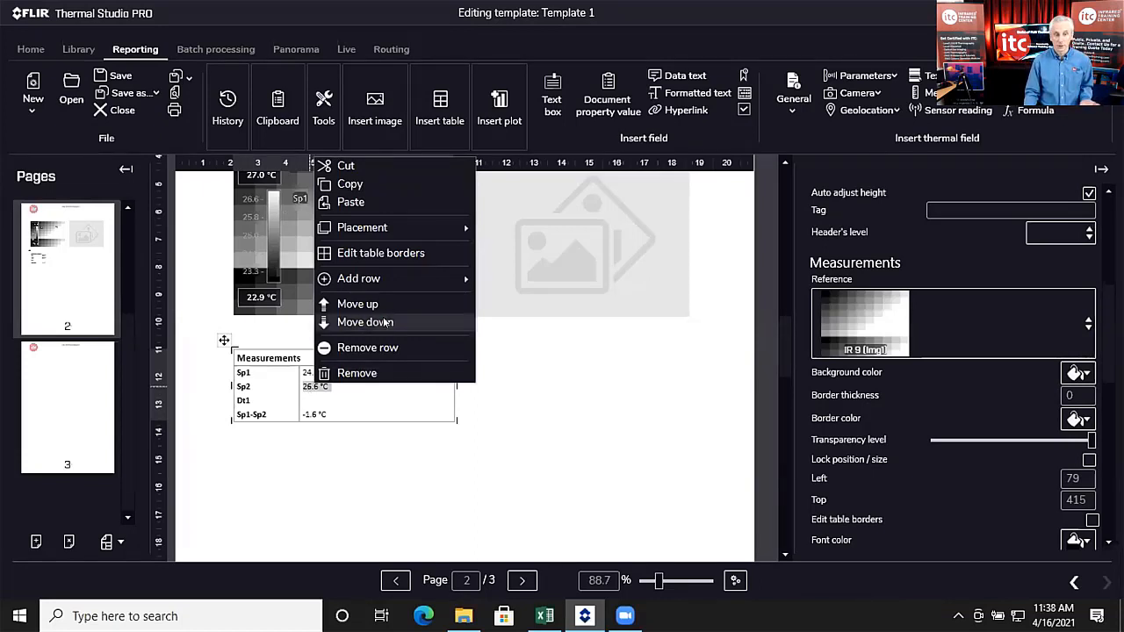
pyautogui.moveTo(383, 281)
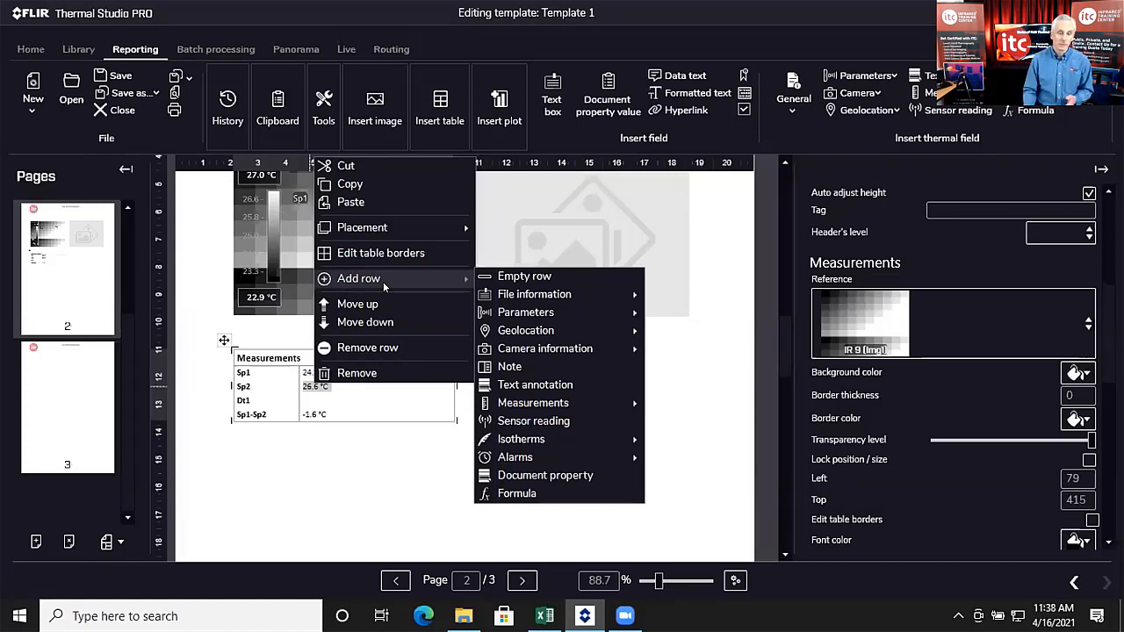
pyautogui.moveTo(502, 298)
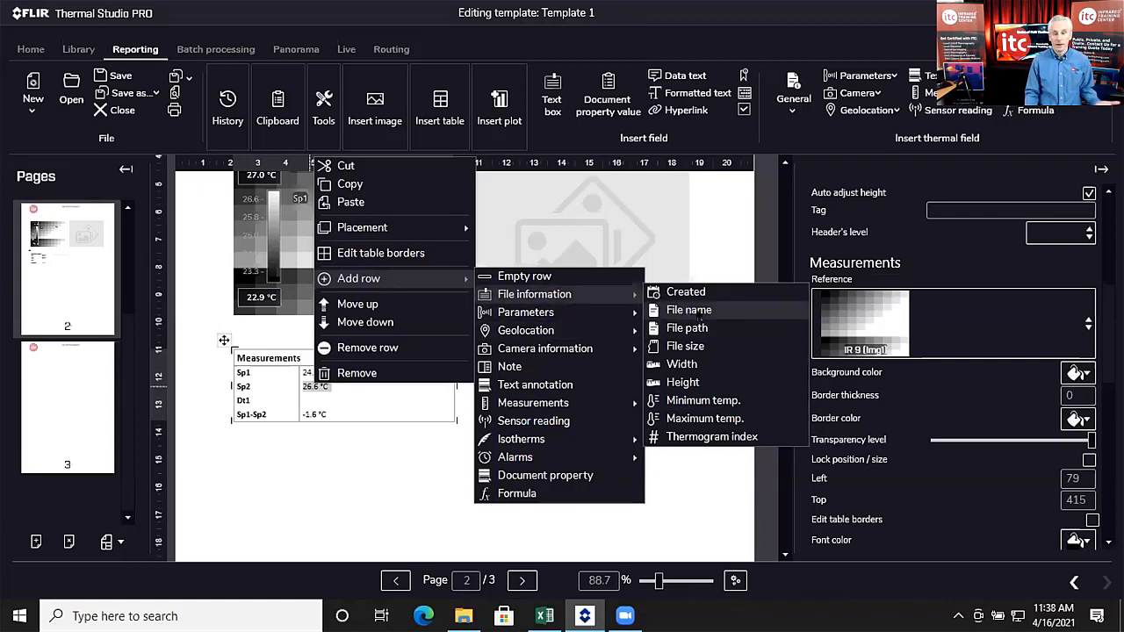
pyautogui.moveTo(624, 314)
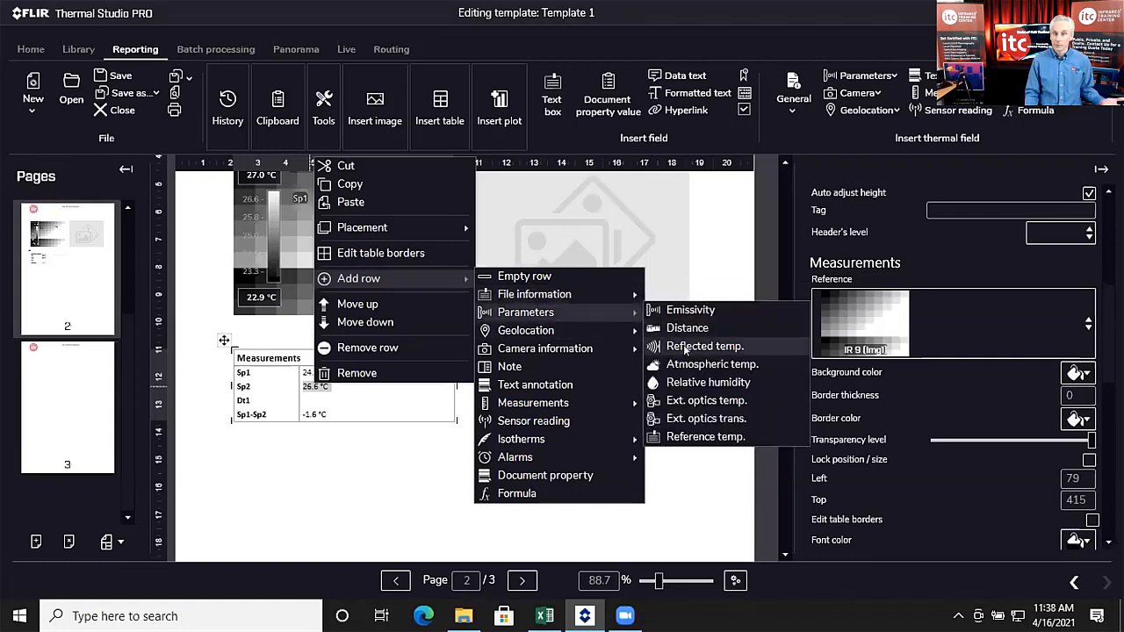
pyautogui.click(693, 311)
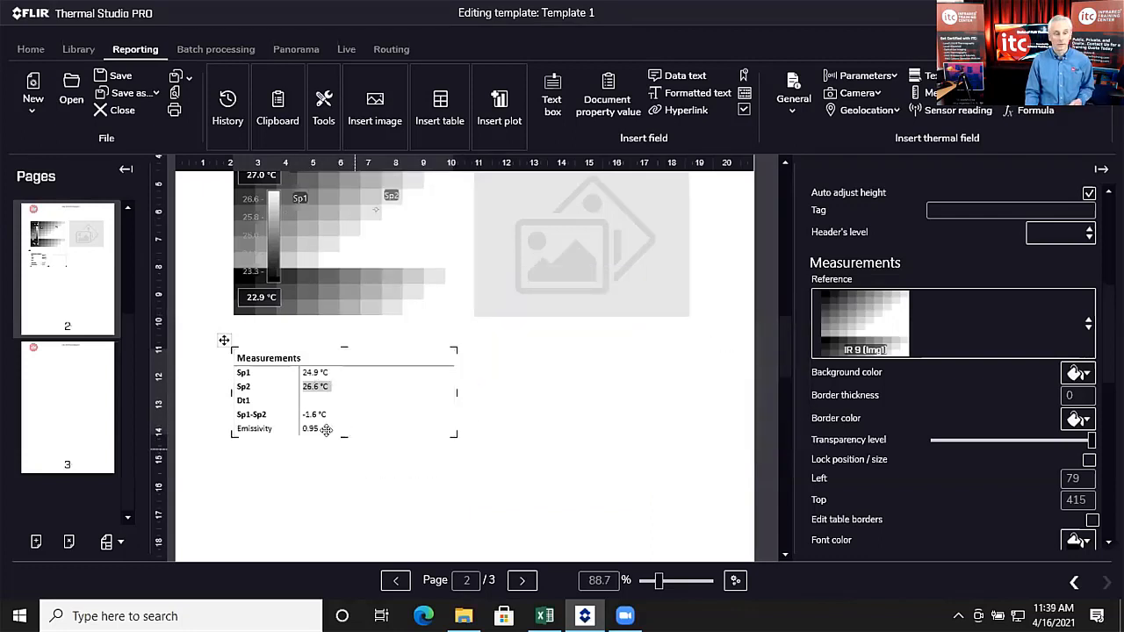
pyautogui.rightClick(324, 387)
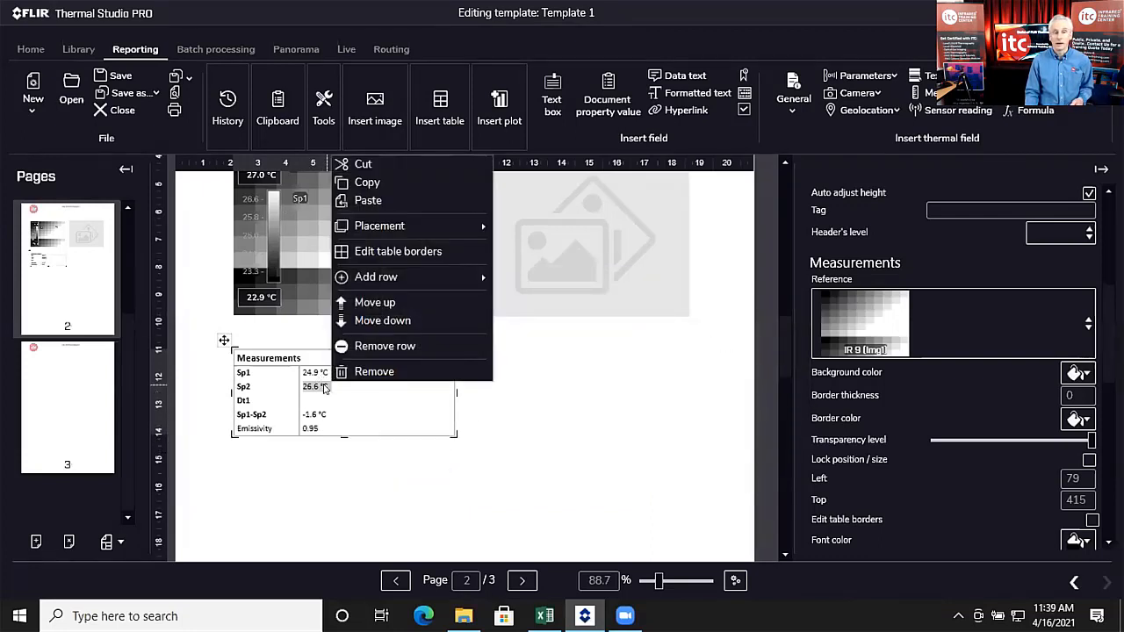
pyautogui.moveTo(424, 281)
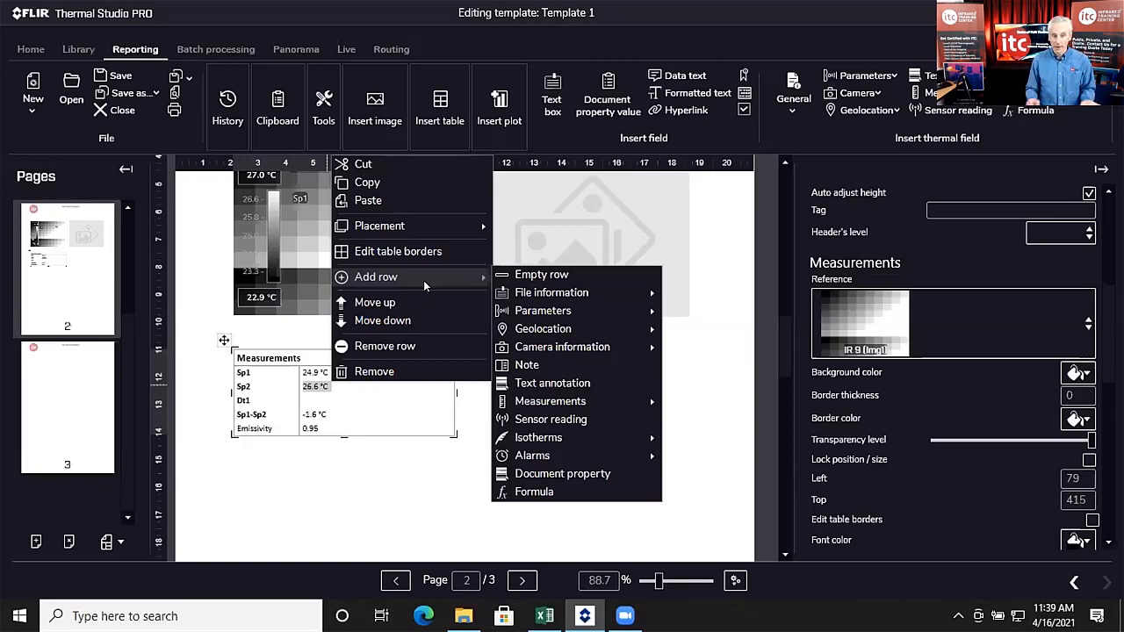
pyautogui.click(437, 512)
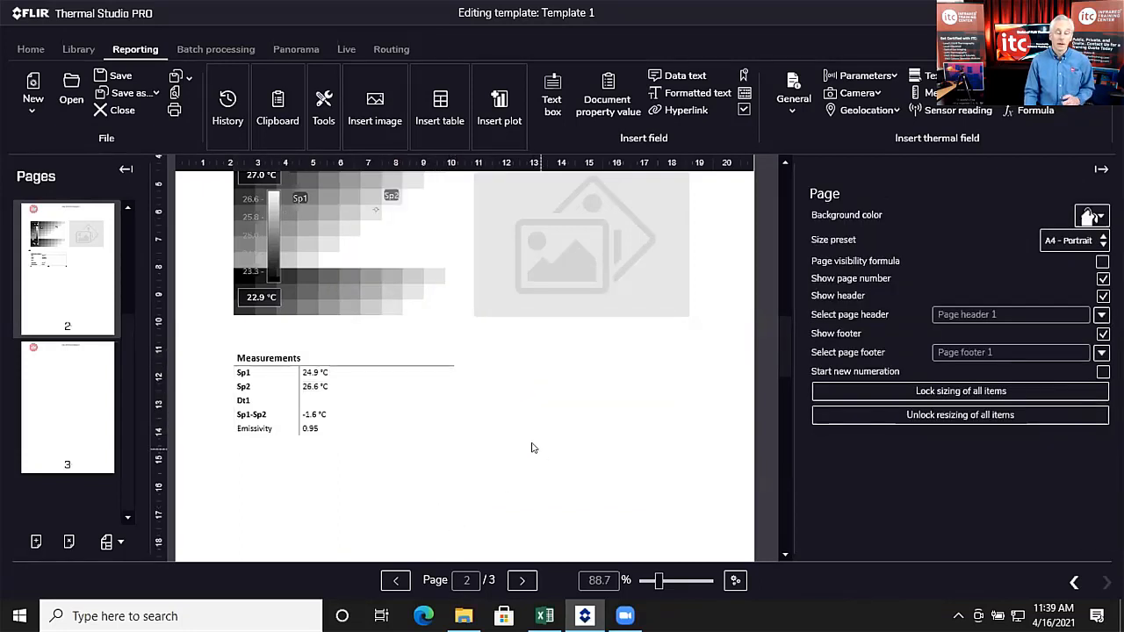
# Step: Insert a predefined Camera information table and place it right of the Measurements table
pyautogui.click(428, 114)
pyautogui.click(488, 198)
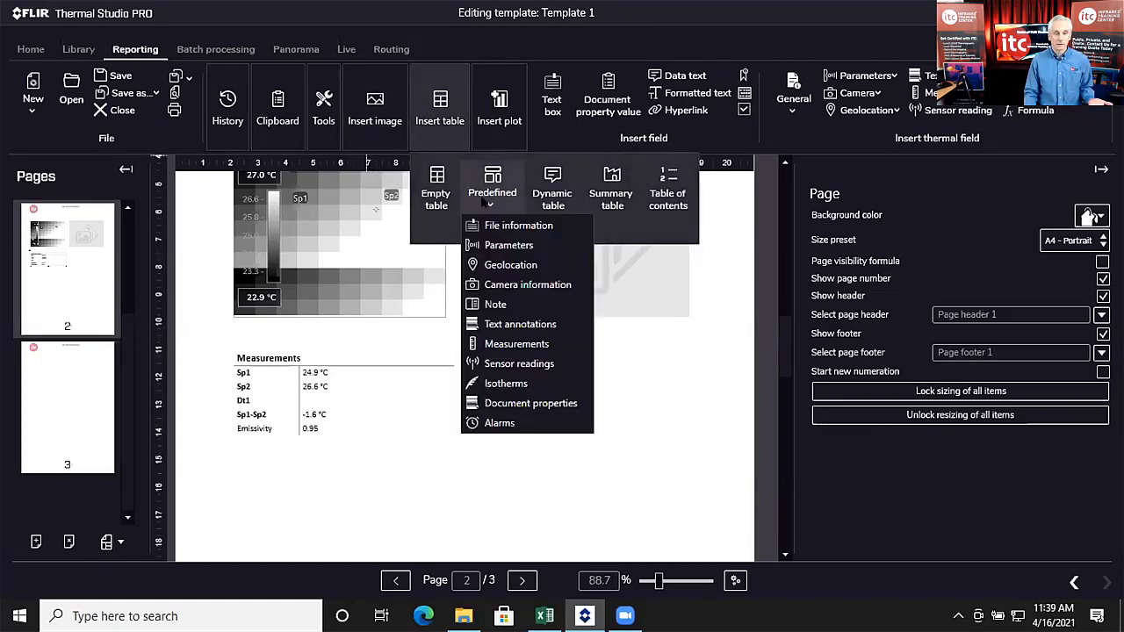
pyautogui.click(527, 286)
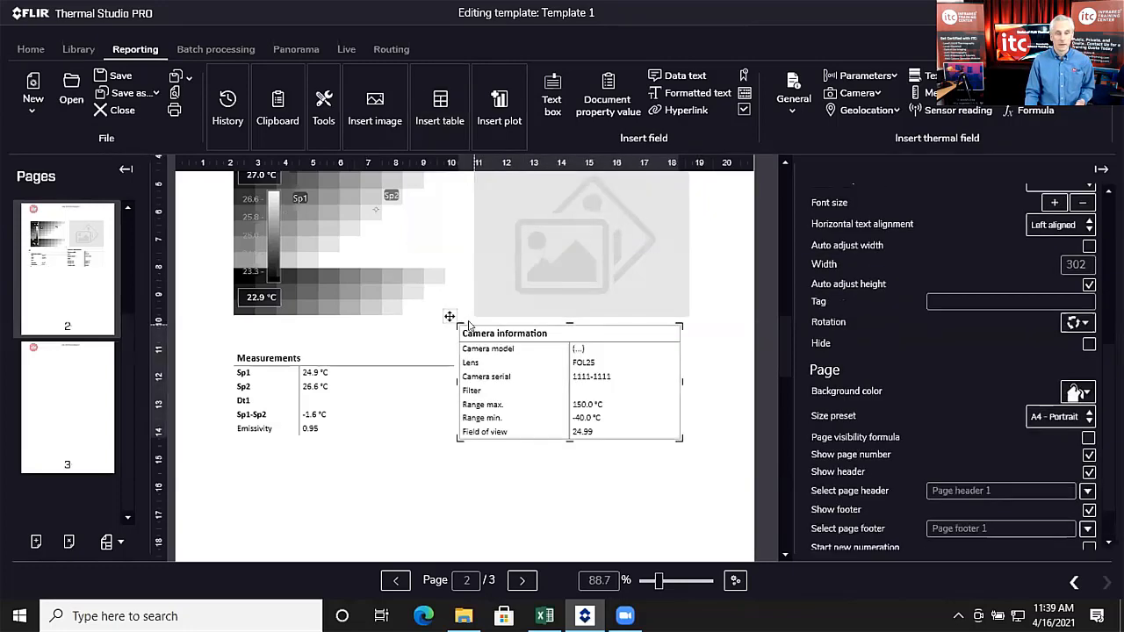
pyautogui.moveTo(446, 312); pyautogui.dragTo(456, 339)
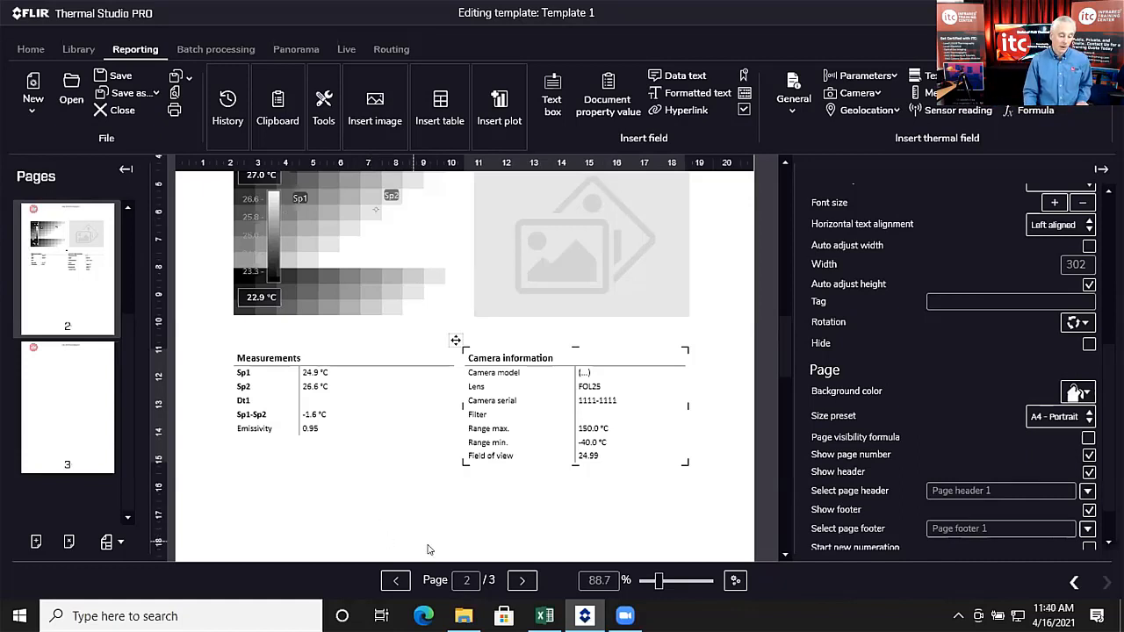
pyautogui.scroll(-1, 594, 457)
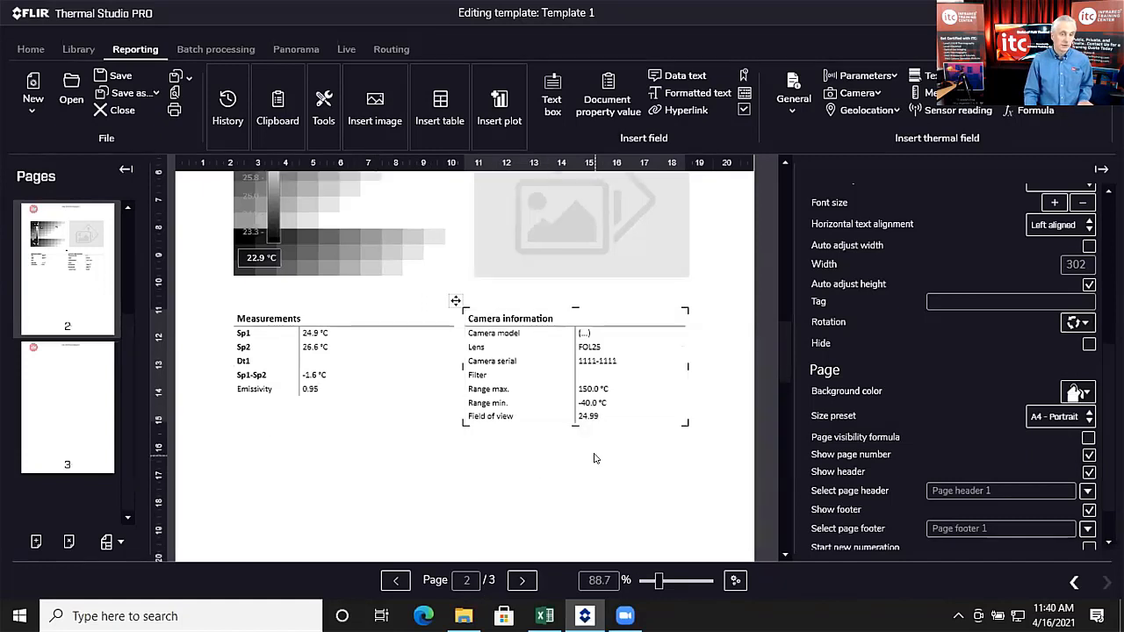
pyautogui.scroll(-1, 594, 457)
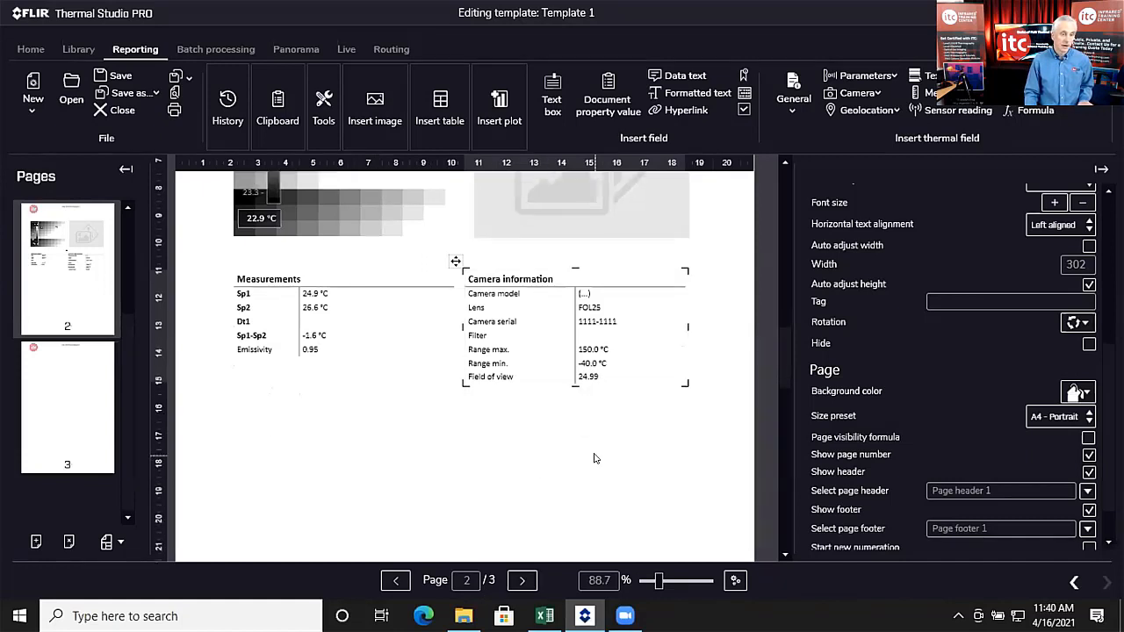
pyautogui.click(414, 431)
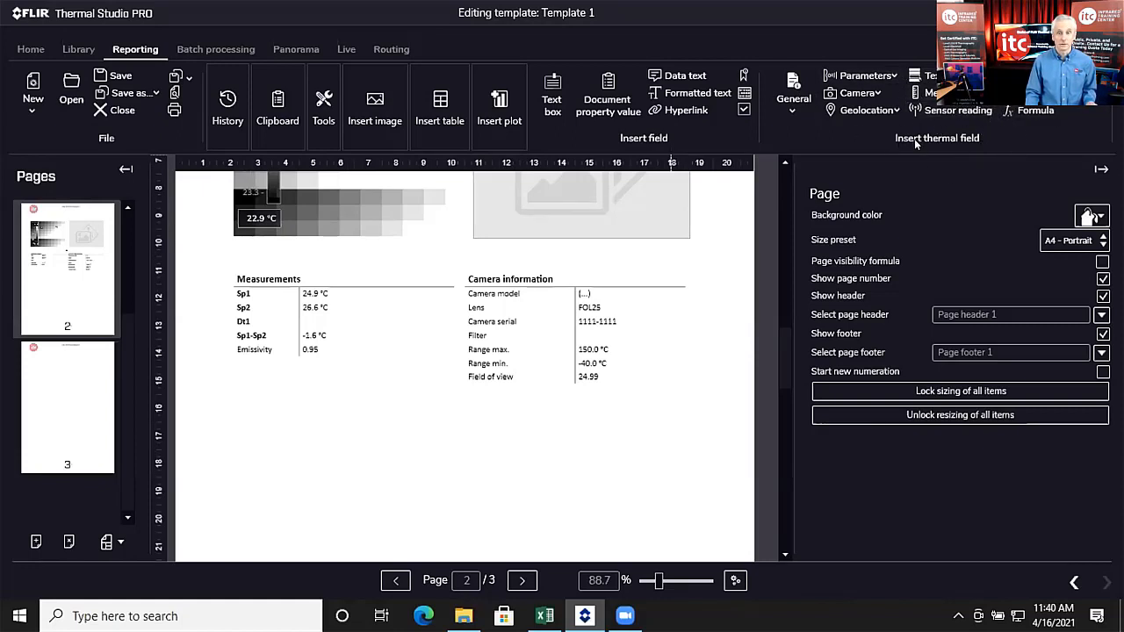
# Step: Insert a Camera model thermal field below the Measurements table and nudge it into position
pyautogui.click(879, 77)
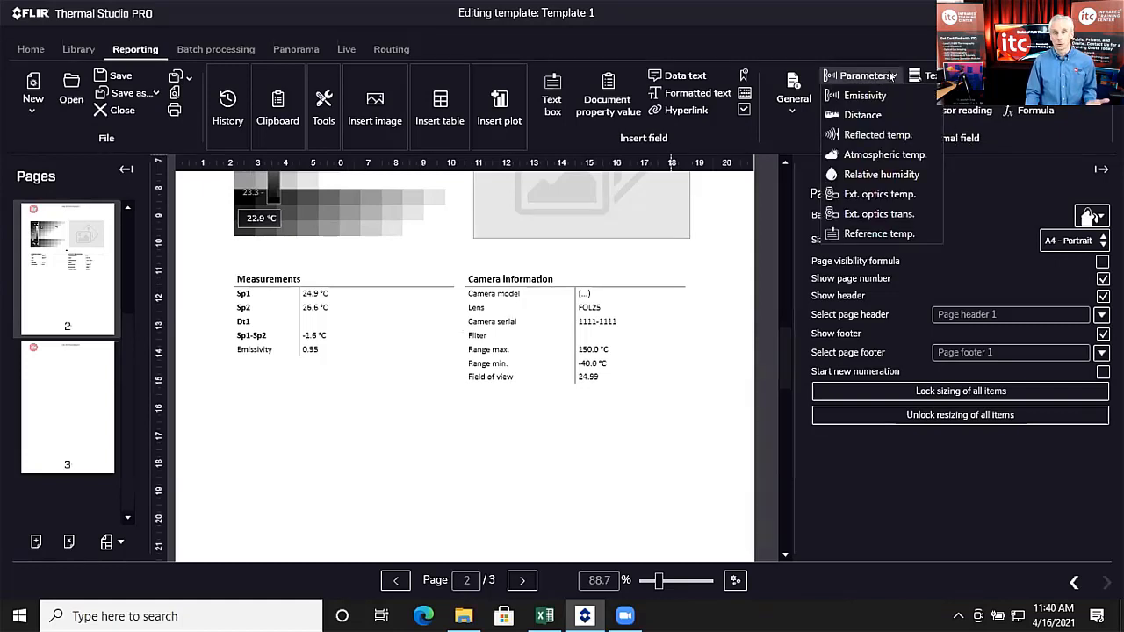
pyautogui.click(870, 114)
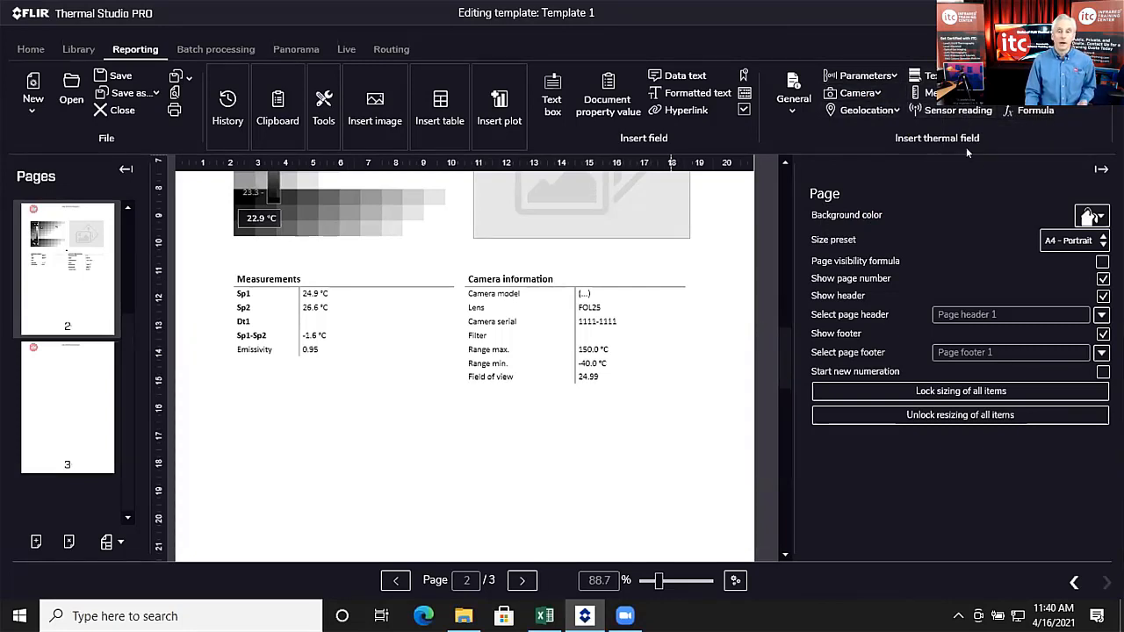
pyautogui.click(868, 93)
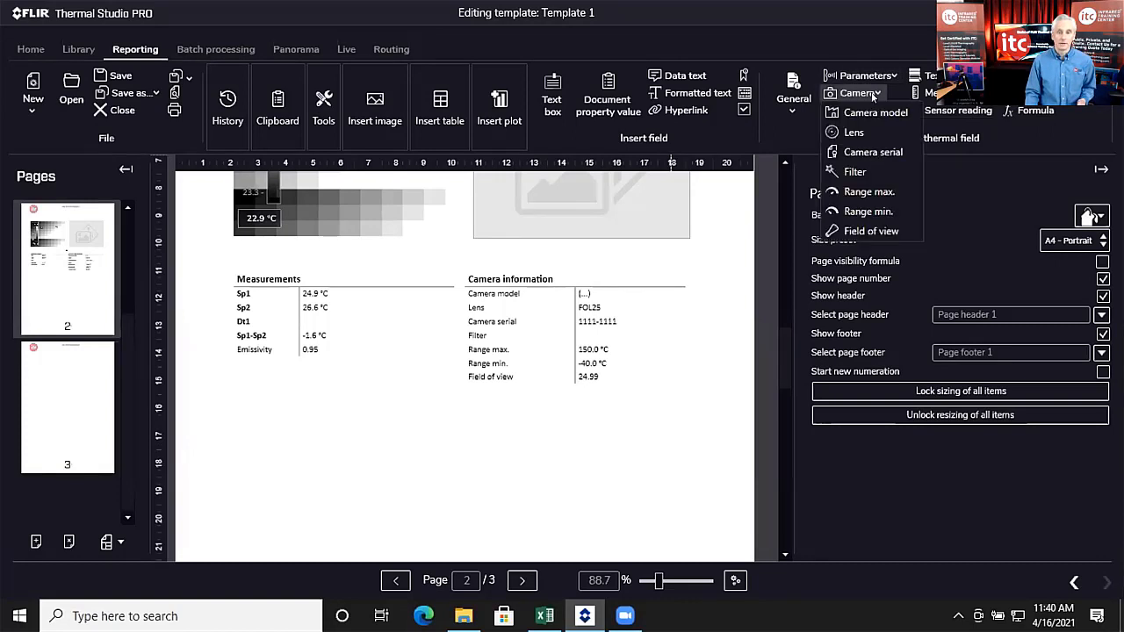
pyautogui.click(875, 113)
pyautogui.click(298, 404)
pyautogui.moveTo(298, 404); pyautogui.dragTo(336, 414)
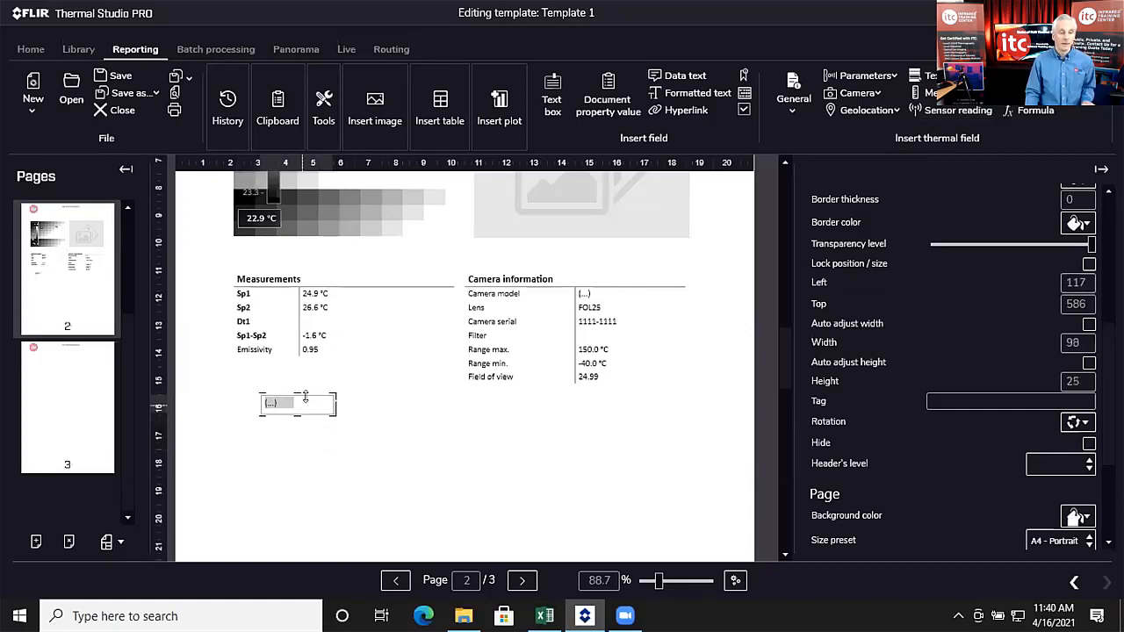
# Step: Trim the camera model field's height to 22
pyautogui.click(299, 398)
pyautogui.click(299, 397)
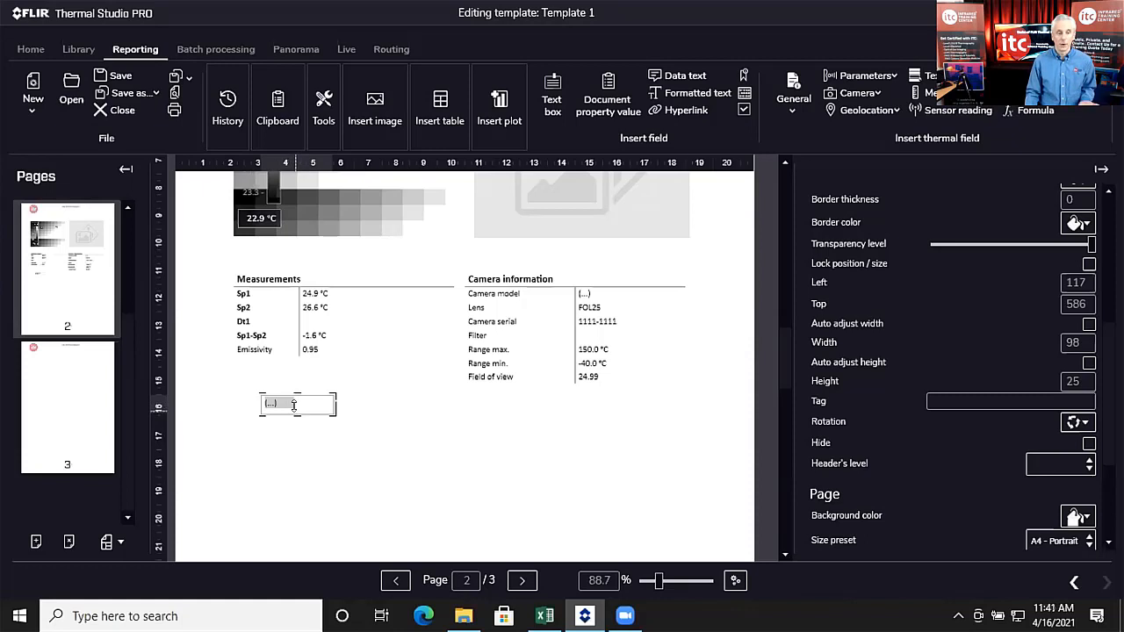
pyautogui.moveTo(297, 413); pyautogui.dragTo(297, 410)
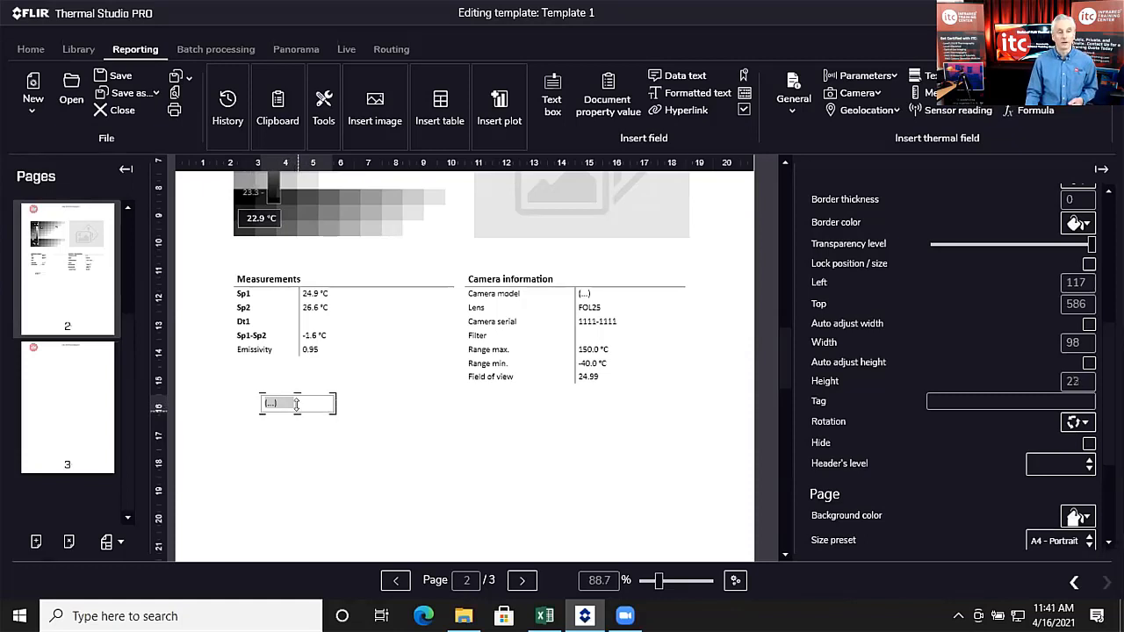
pyautogui.click(362, 434)
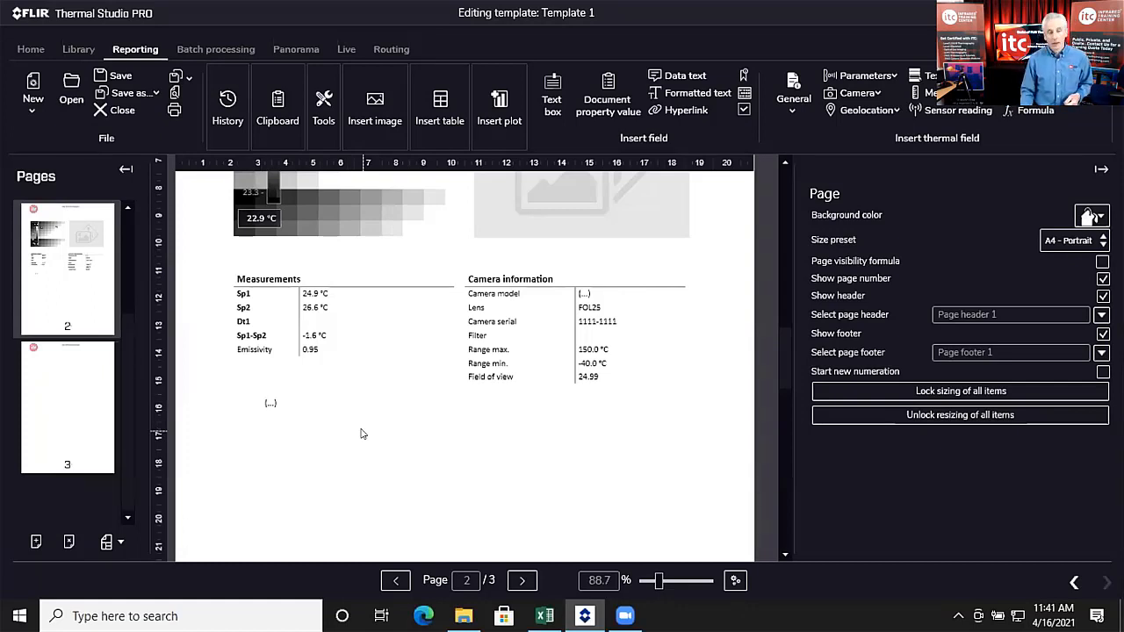
pyautogui.scroll(3, 490, 443)
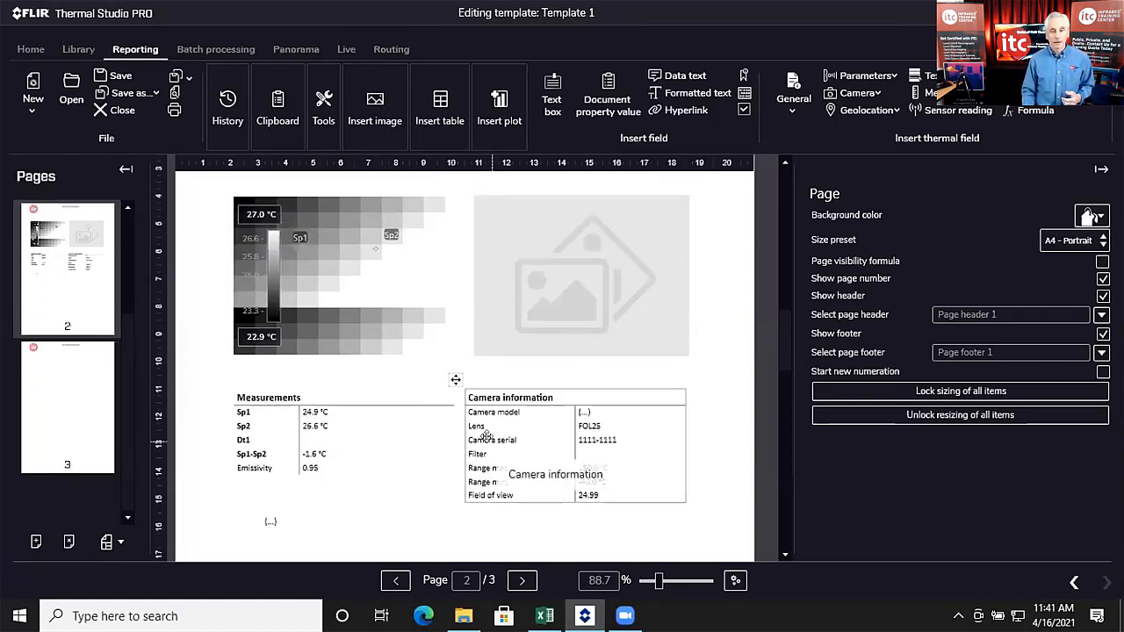
pyautogui.scroll(1, 456, 422)
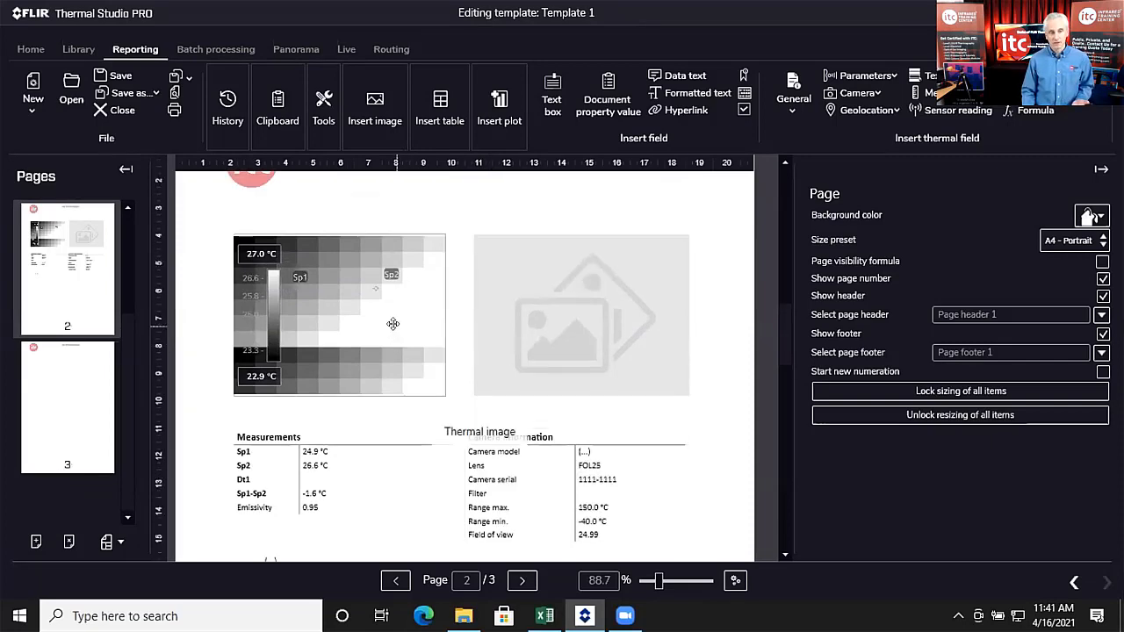
pyautogui.click(364, 318)
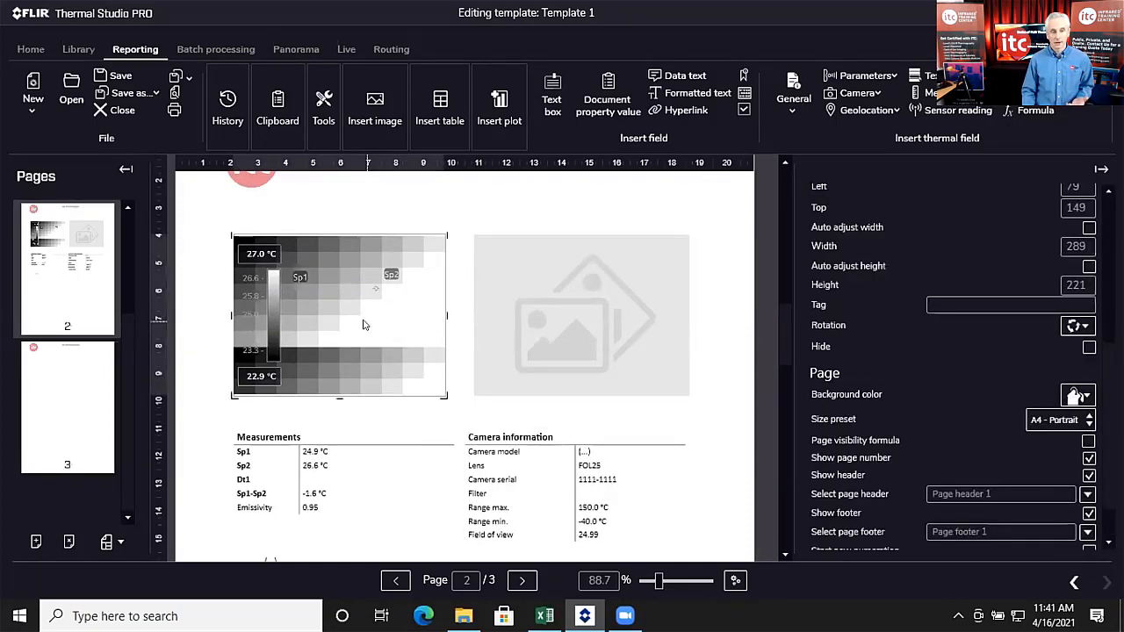
pyautogui.doubleClick(363, 324)
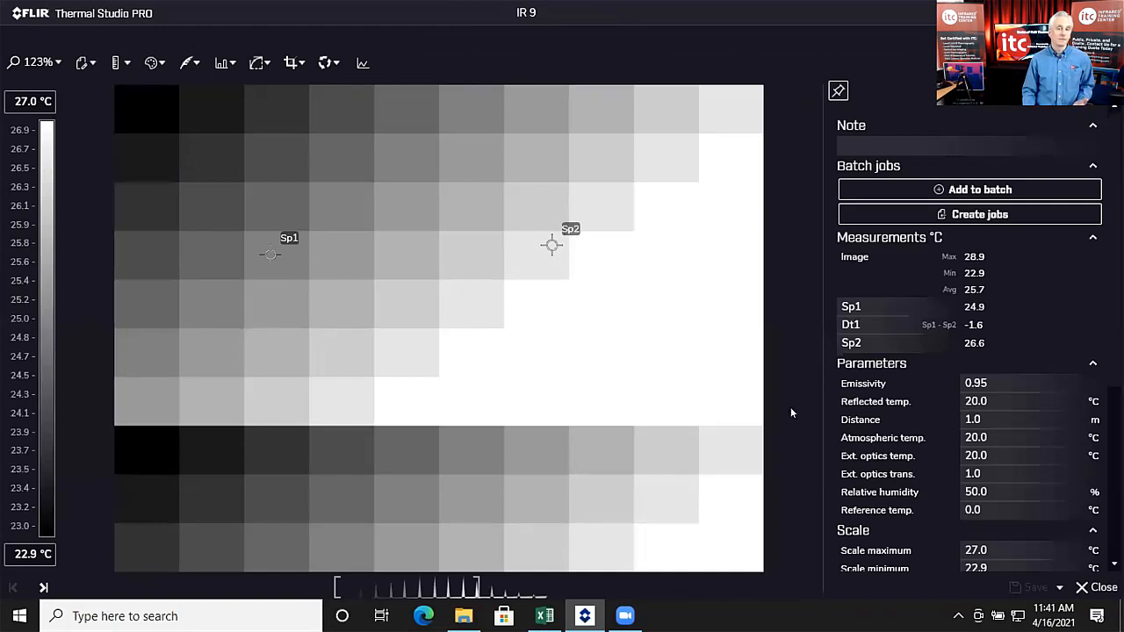
pyautogui.scroll(-3, 847, 404)
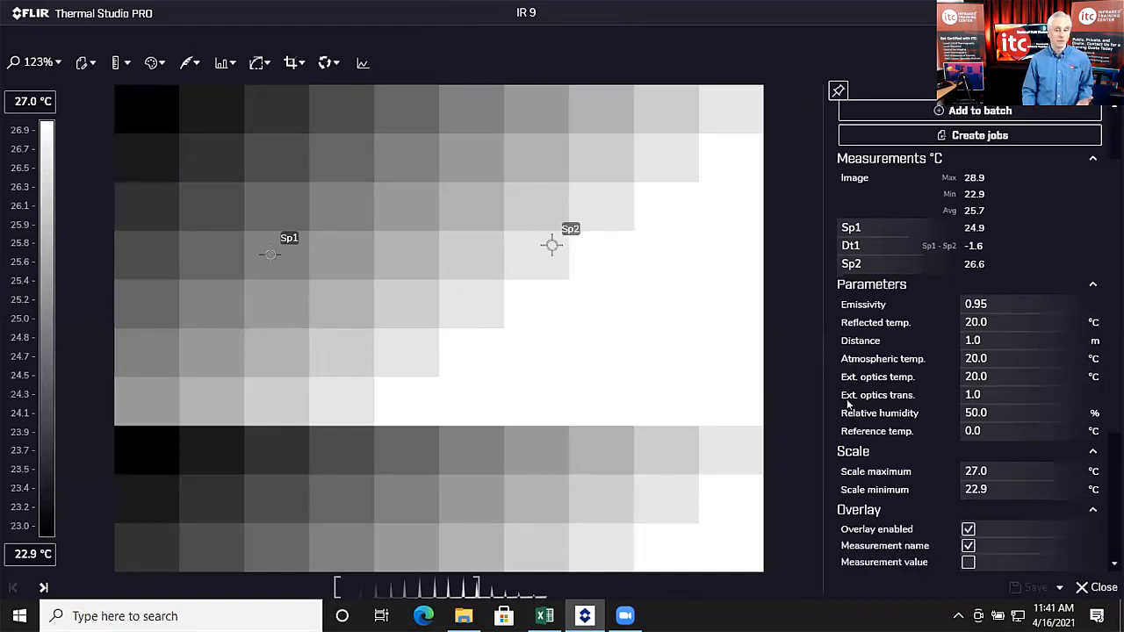
pyautogui.scroll(-4, 849, 404)
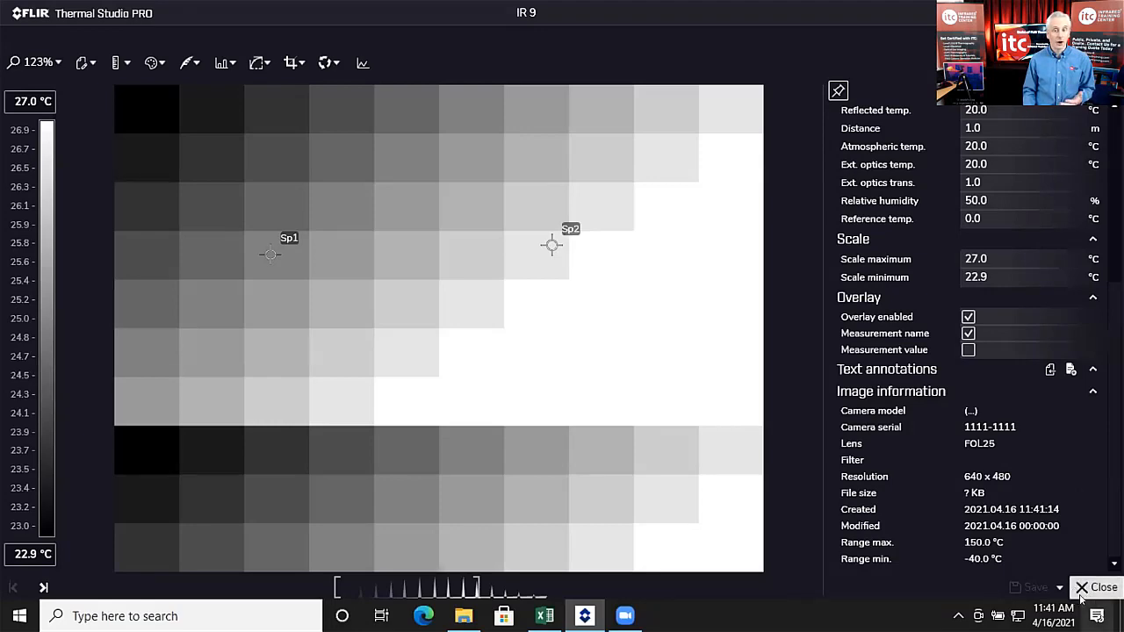
pyautogui.click(1076, 598)
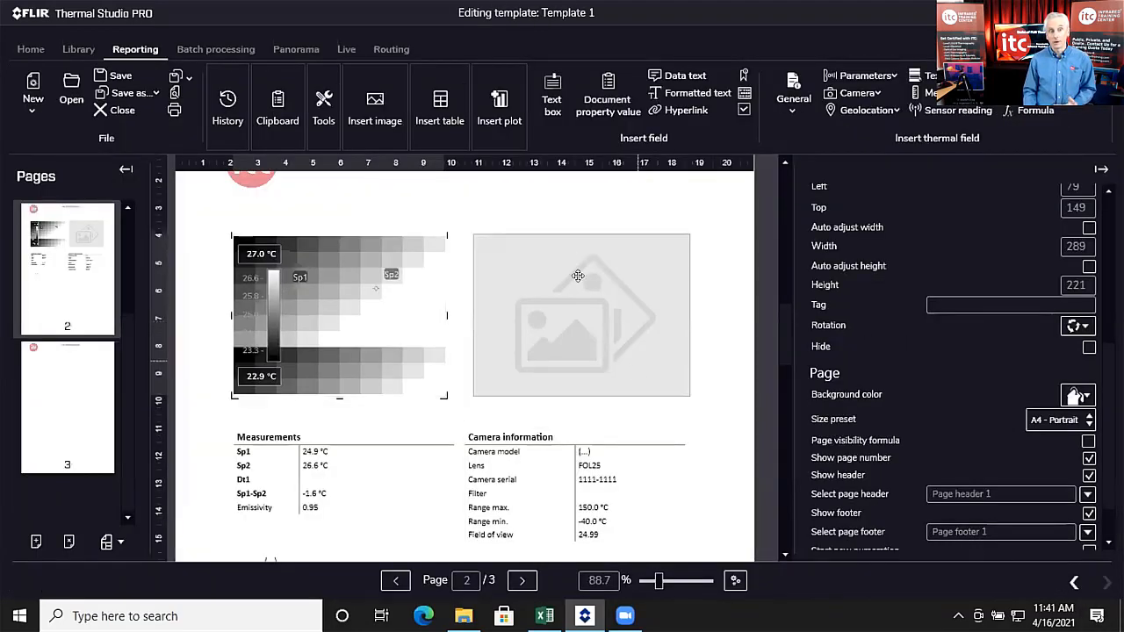
# Step: Open the Text annotation templates list from the Reporting Tools menu
pyautogui.click(324, 104)
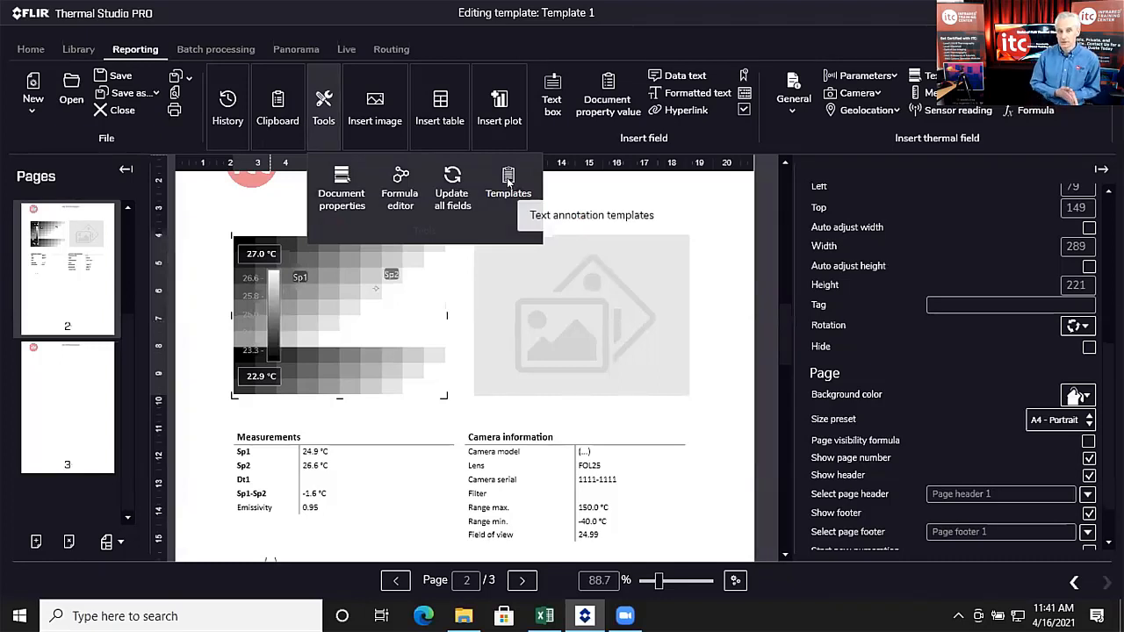
pyautogui.click(509, 179)
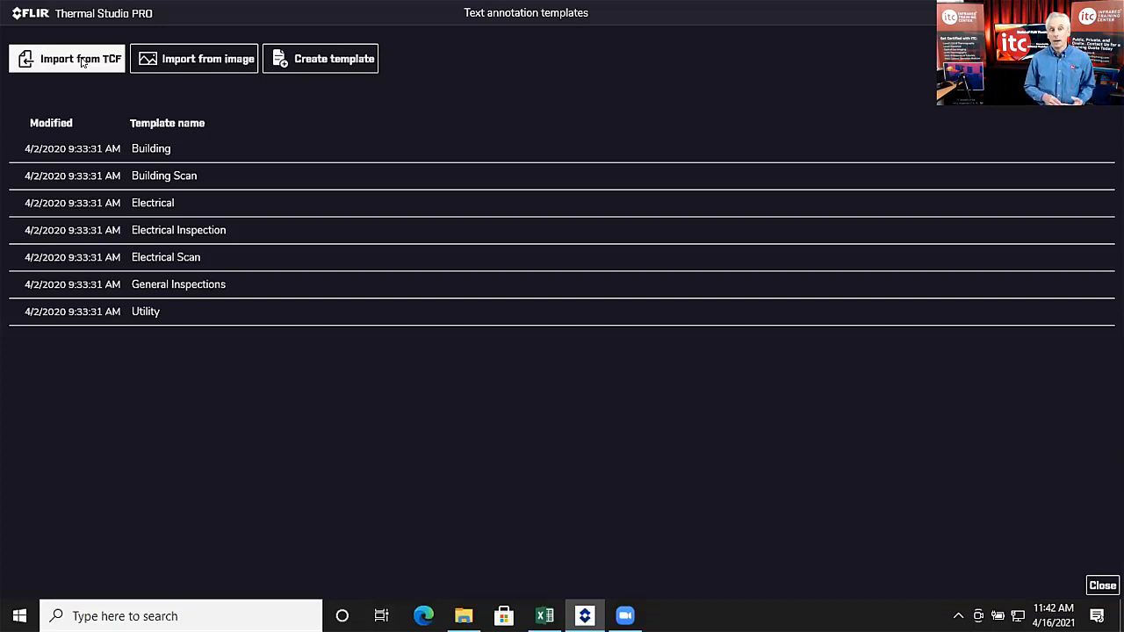
# Step: Create a trial template named 'new' with a Location field, then discard it
pyautogui.click(342, 59)
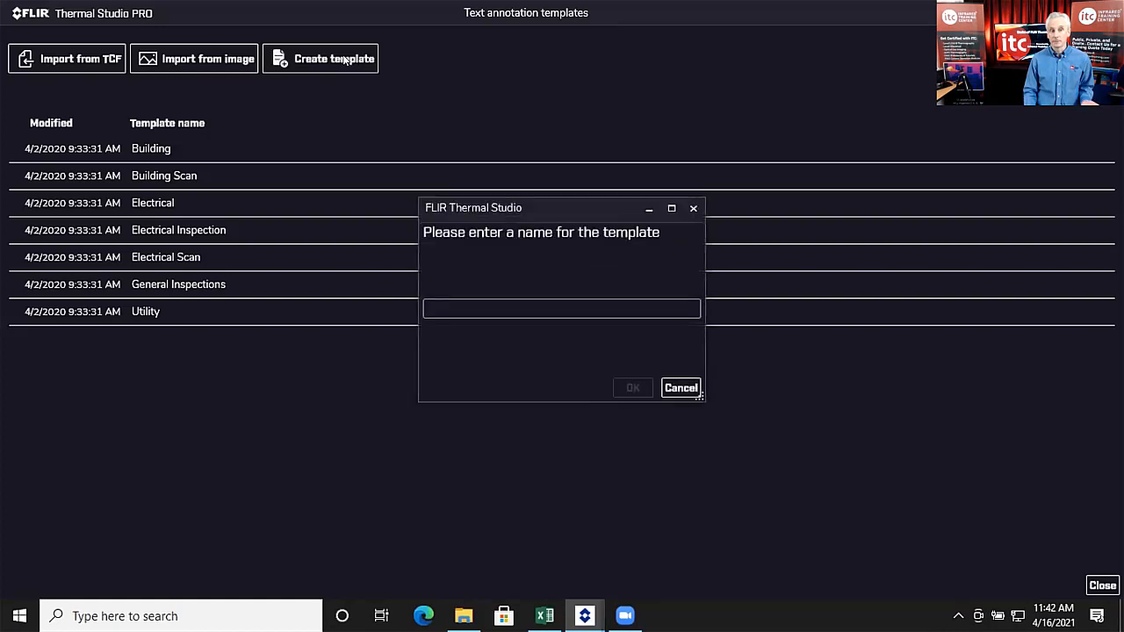
pyautogui.click(477, 306)
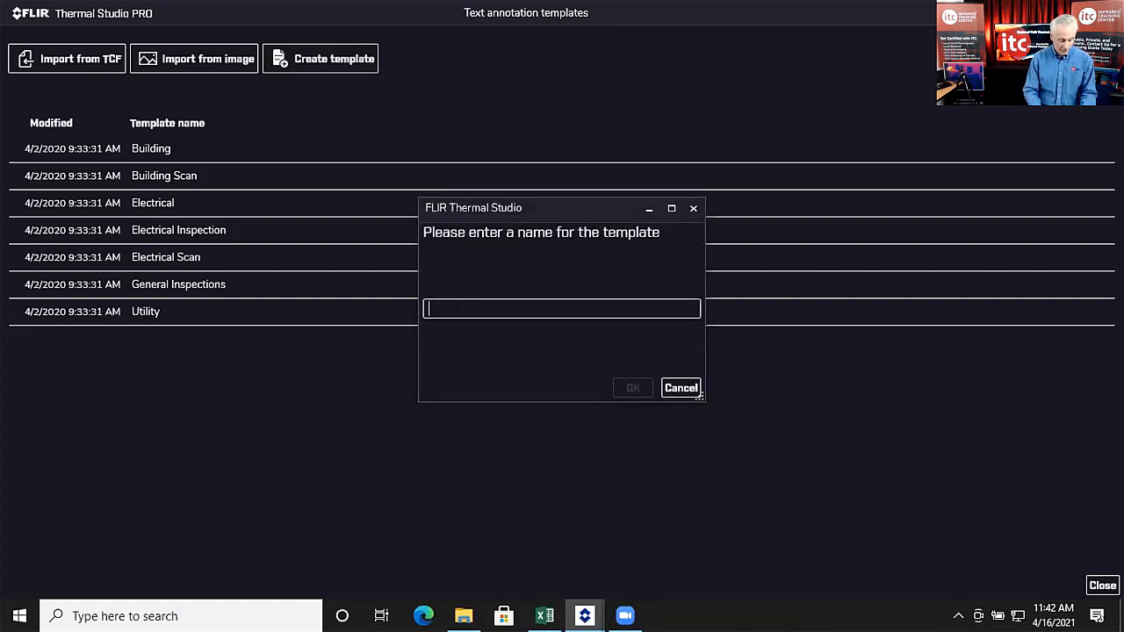
pyautogui.write('new')
pyautogui.press('Return')
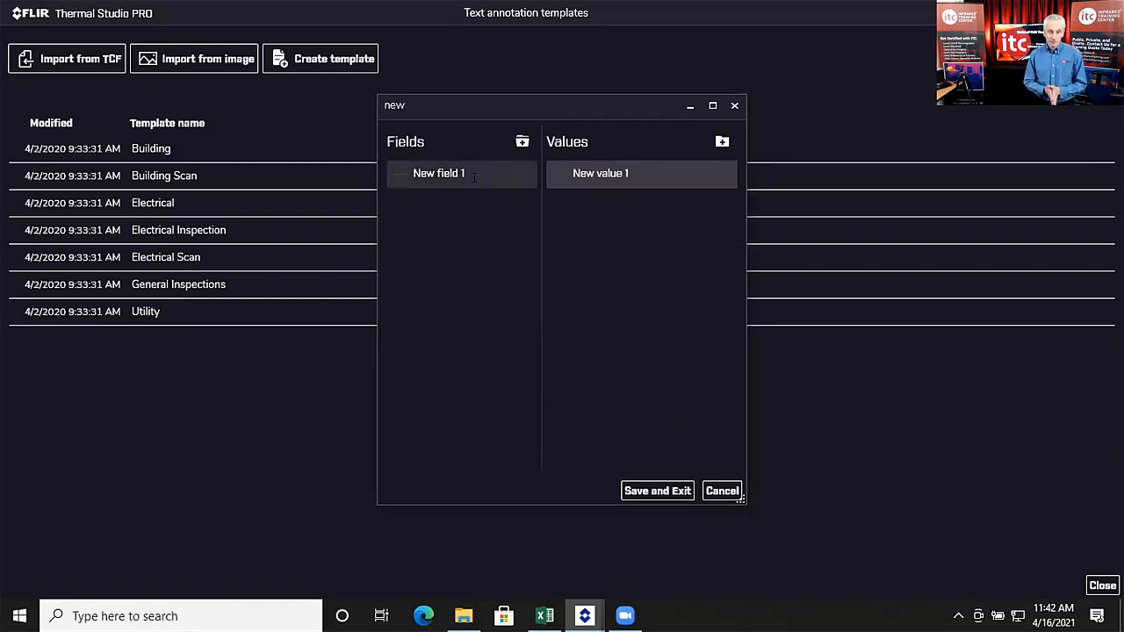
pyautogui.click(474, 176)
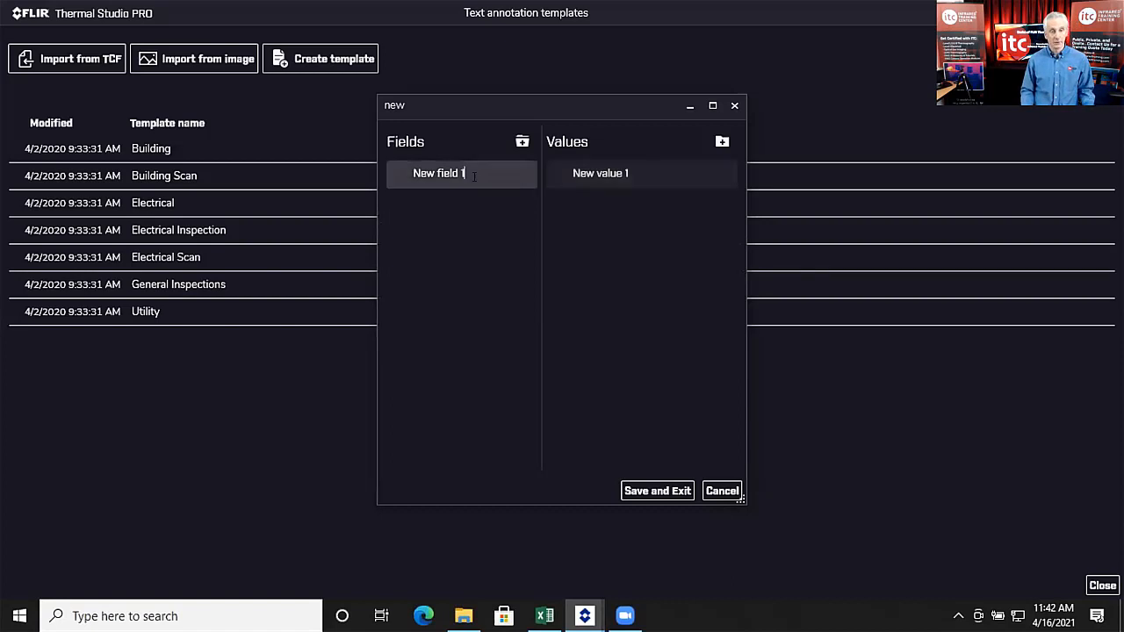
pyautogui.press('BackSpace')
pyautogui.press('BackSpace')
pyautogui.press('BackSpace')
pyautogui.press('BackSpace')
pyautogui.press('BackSpace')
pyautogui.press('BackSpace')
pyautogui.press('BackSpace')
pyautogui.press('BackSpace')
pyautogui.press('BackSpace')
pyautogui.press('BackSpace')
pyautogui.press('BackSpace')
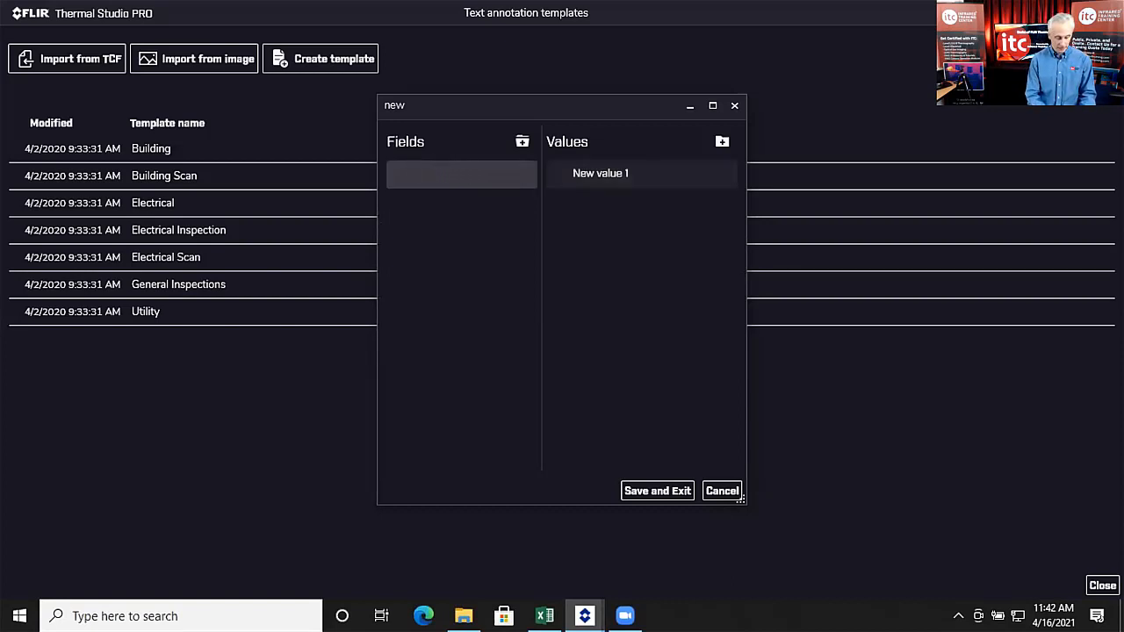
pyautogui.write('Location')
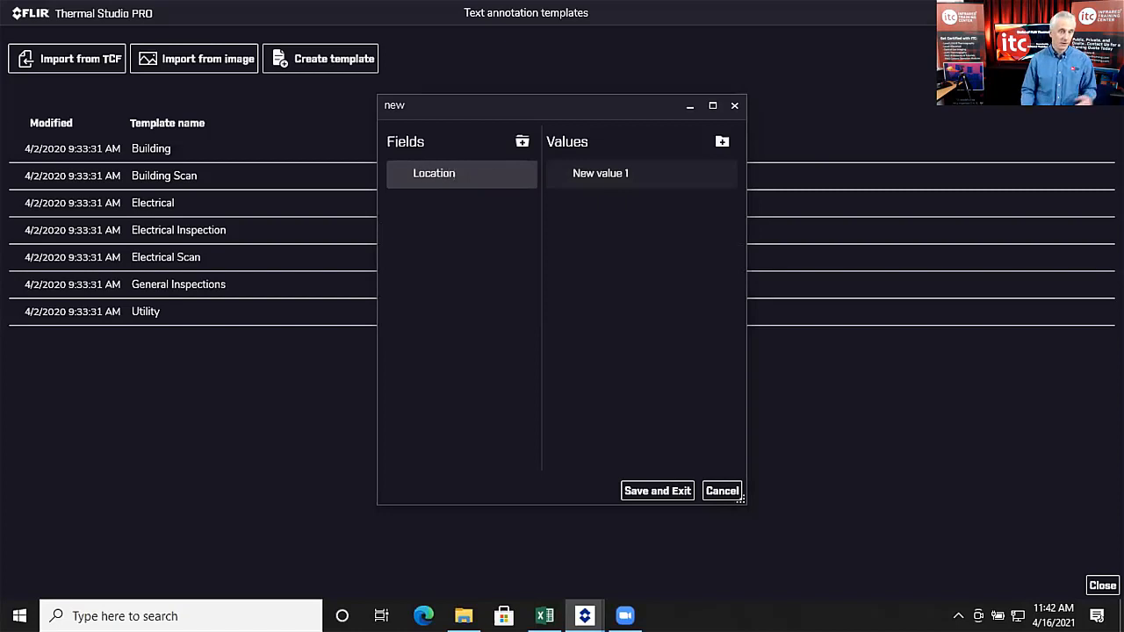
pyautogui.click(598, 173)
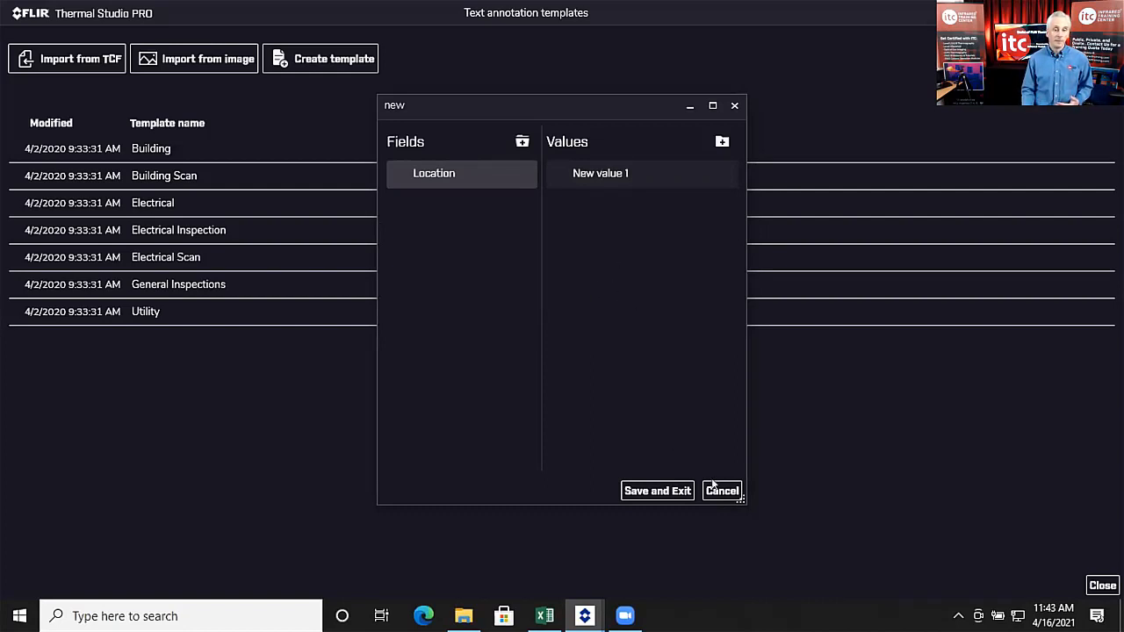
pyautogui.click(715, 487)
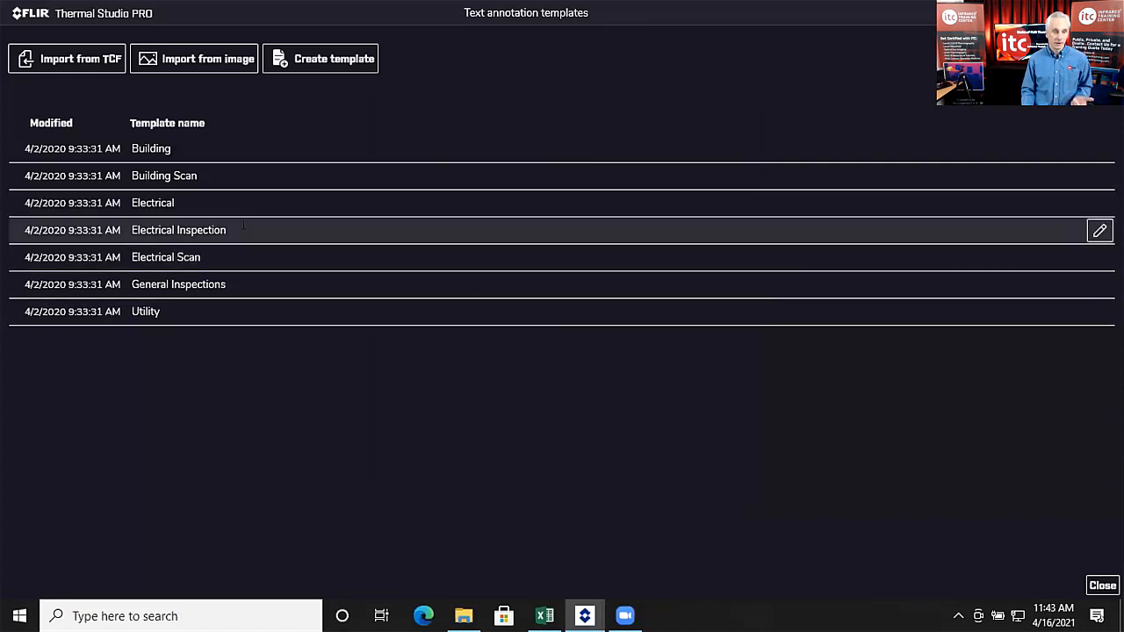
# Step: Browse Electrical Inspection's Location, Equipment, Problem and Recommendation values, then close everything unsaved
pyautogui.click(180, 230)
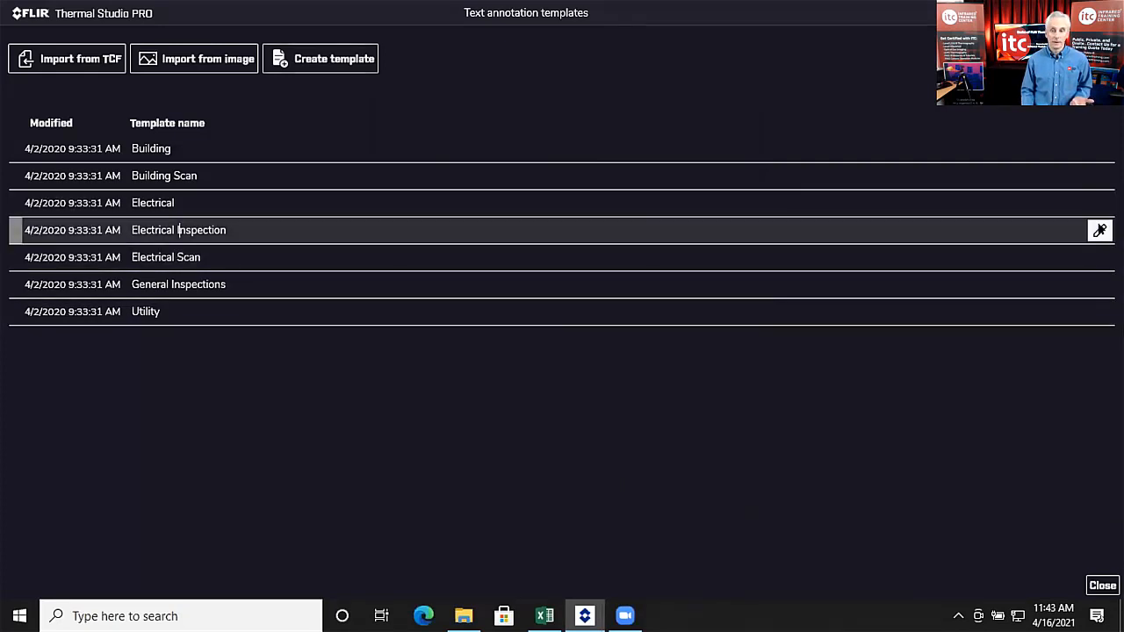
pyautogui.click(1101, 230)
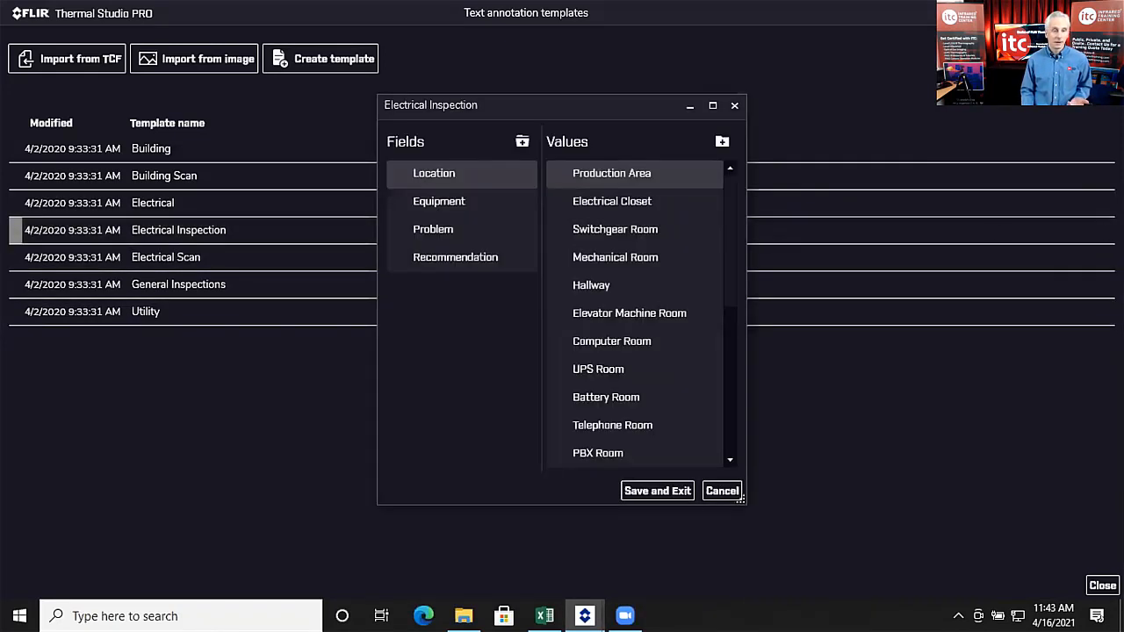
pyautogui.click(461, 201)
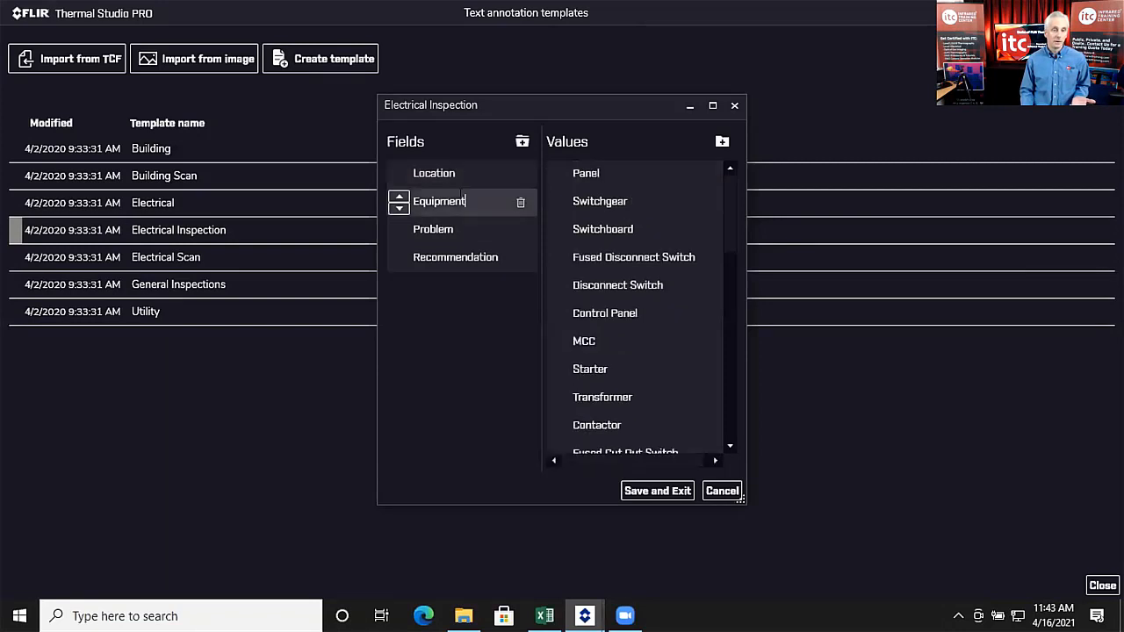
pyautogui.click(455, 228)
pyautogui.click(445, 255)
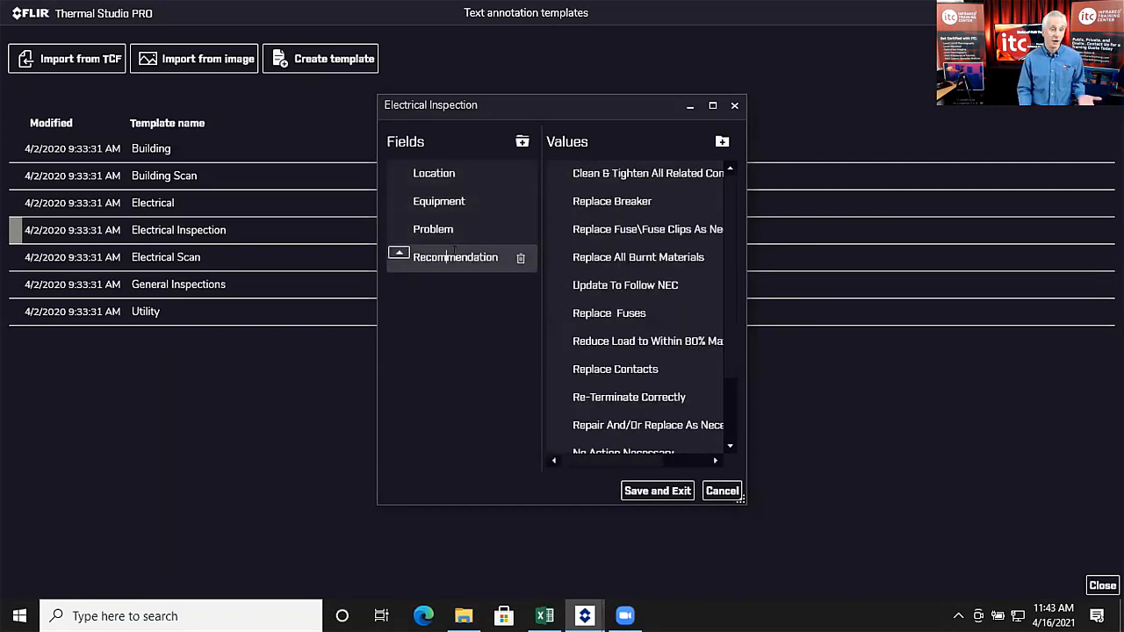
pyautogui.click(450, 174)
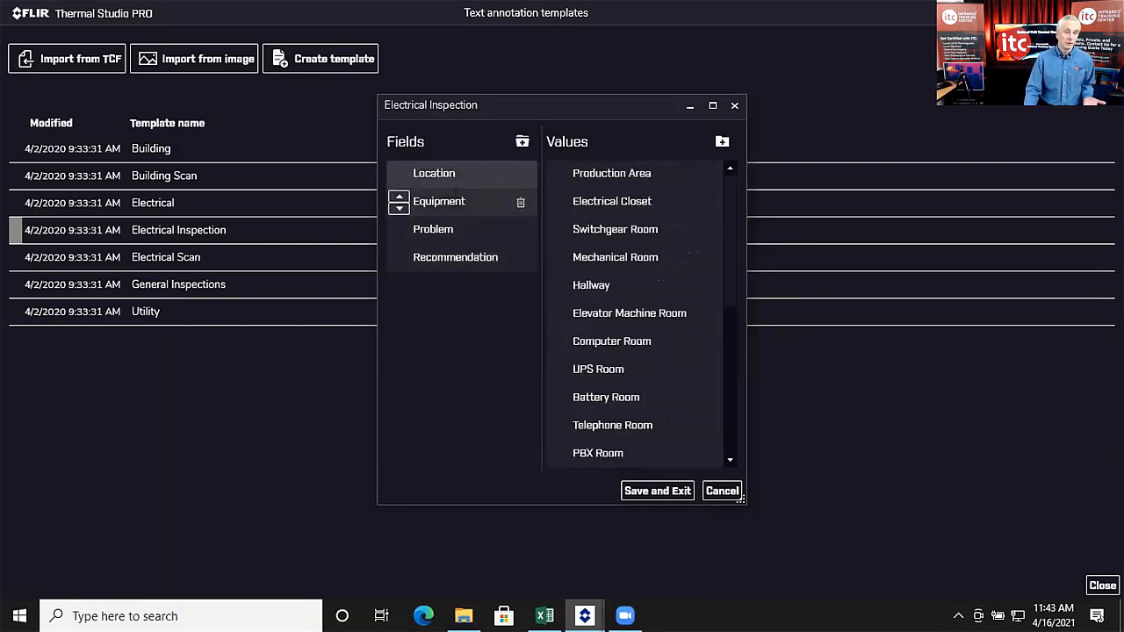
pyautogui.click(461, 202)
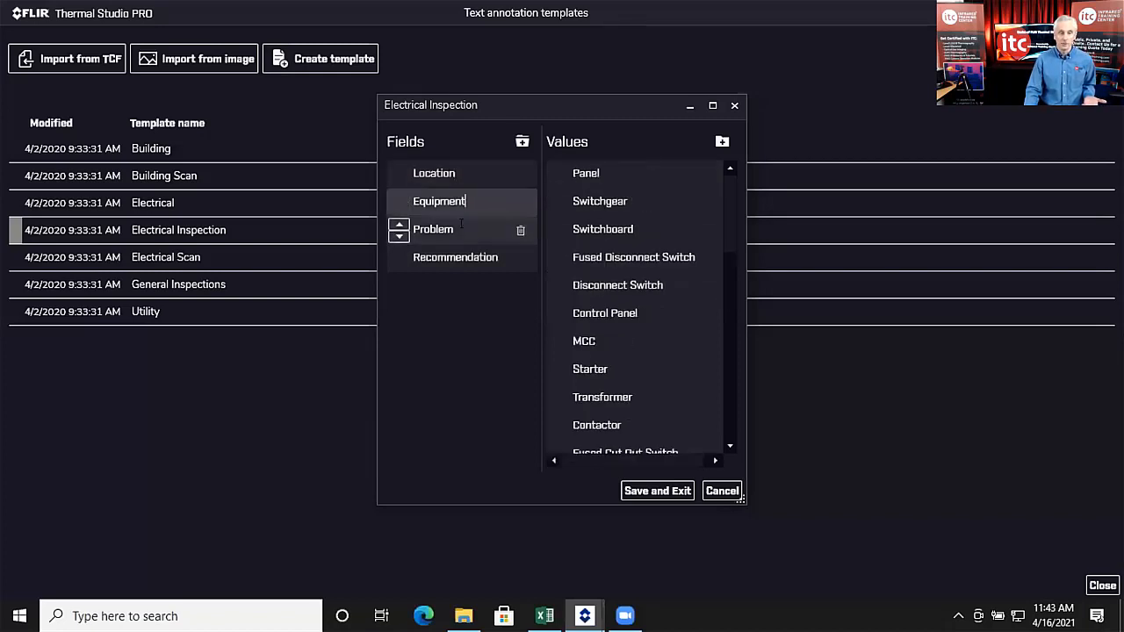
pyautogui.click(460, 231)
pyautogui.click(452, 258)
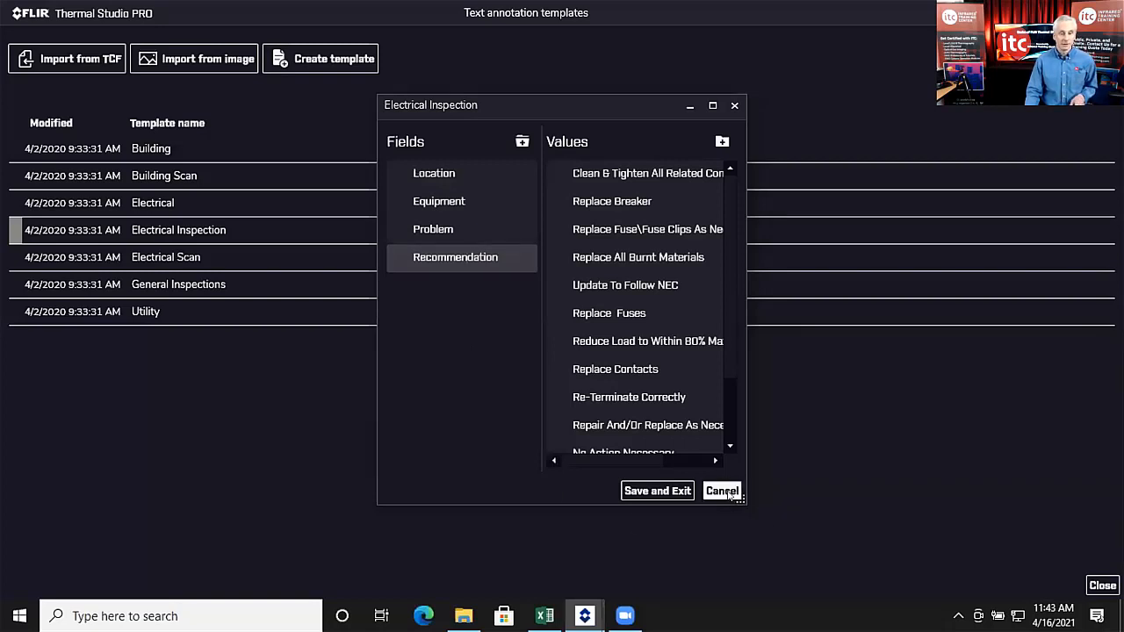
pyautogui.click(726, 492)
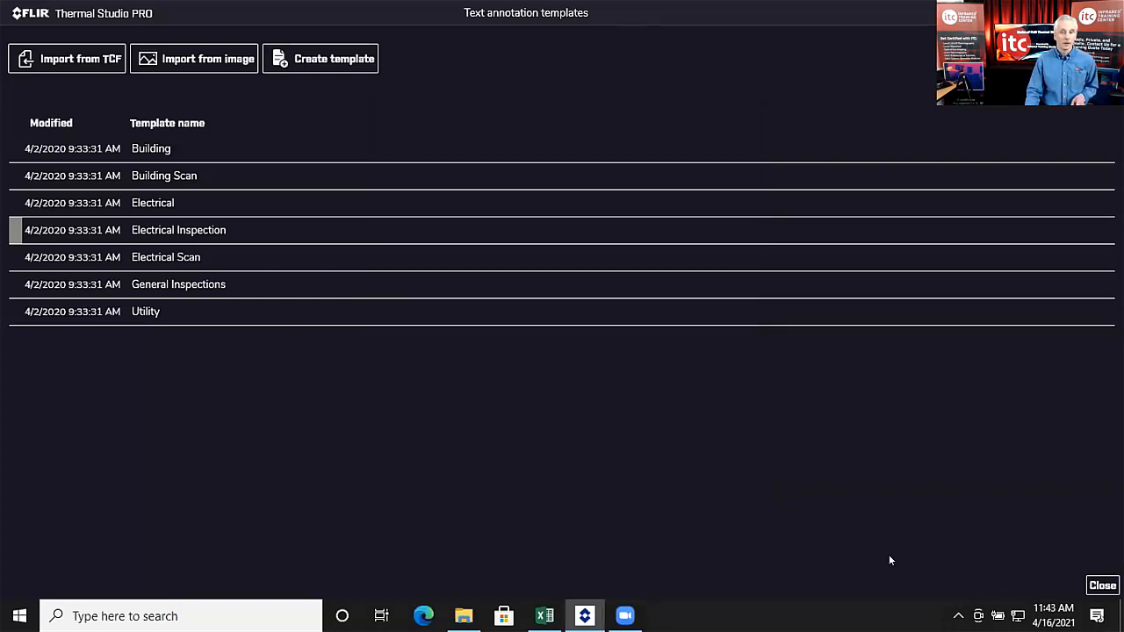
pyautogui.click(1101, 586)
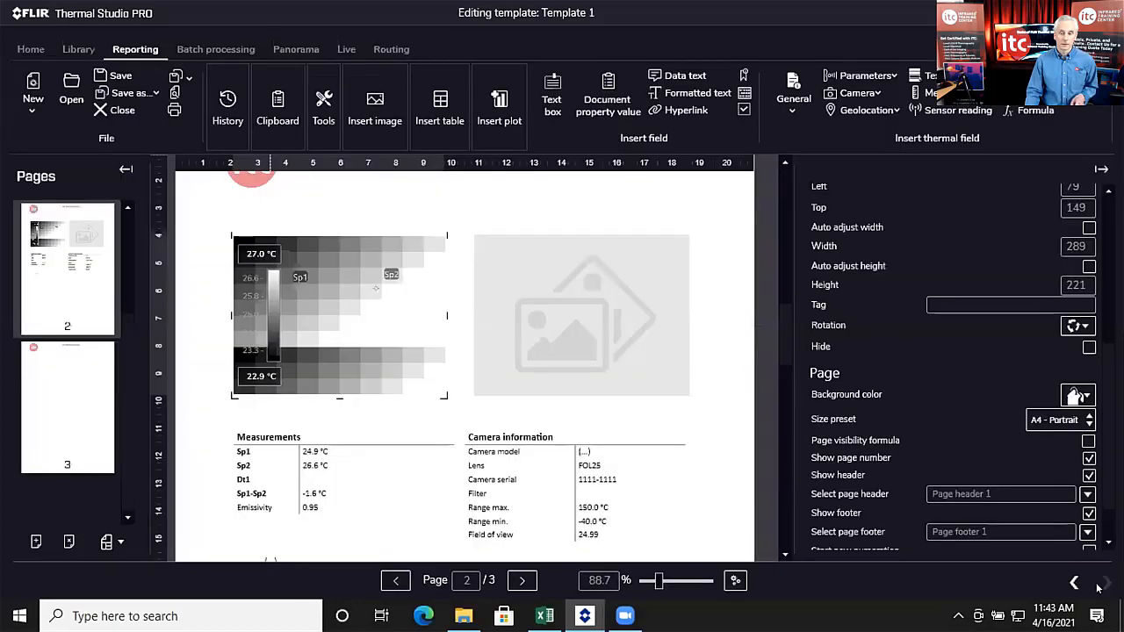
# Step: Apply the Electrical Inspection template to IR 9 (Production Area, Panel, High Resistance Connection) and save
pyautogui.doubleClick(402, 309)
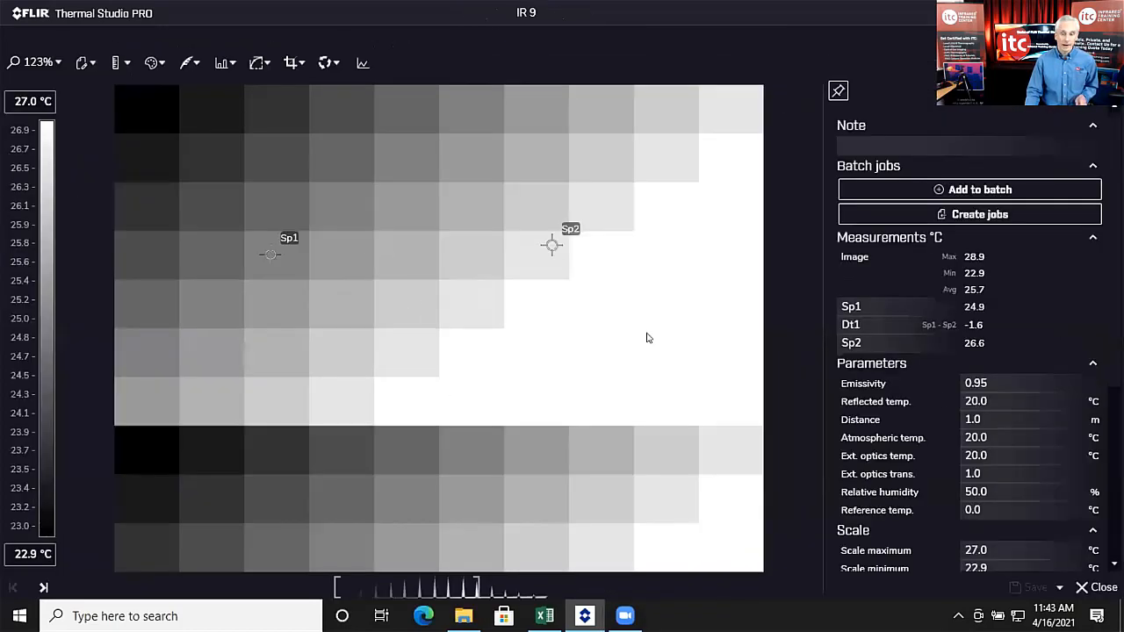
pyautogui.scroll(-5, 887, 405)
pyautogui.scroll(-1, 887, 405)
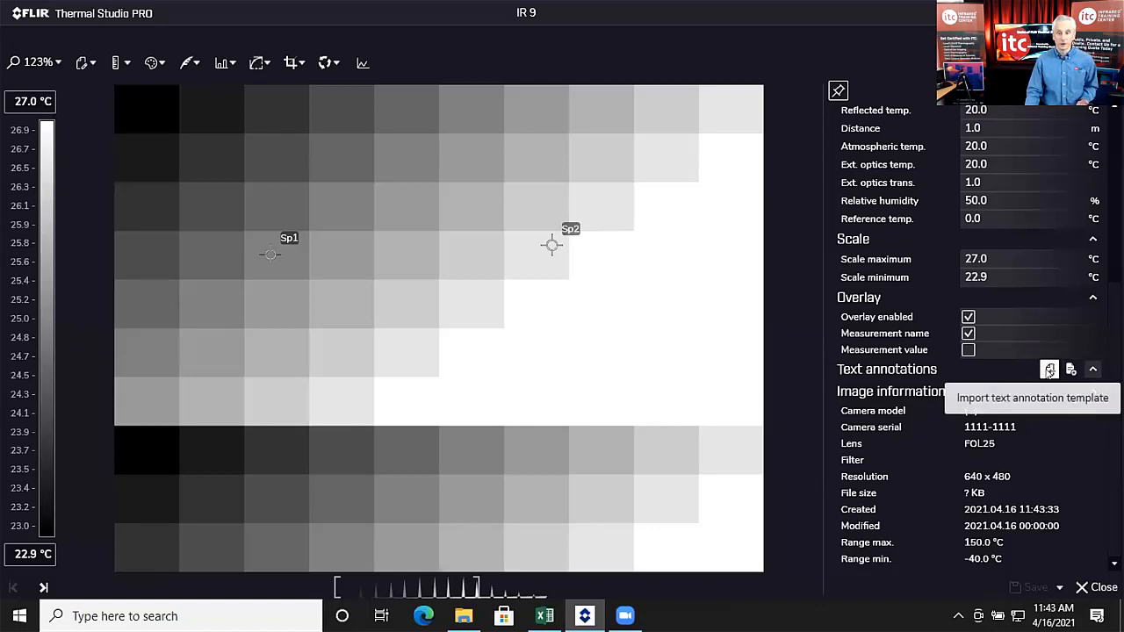
pyautogui.click(1050, 370)
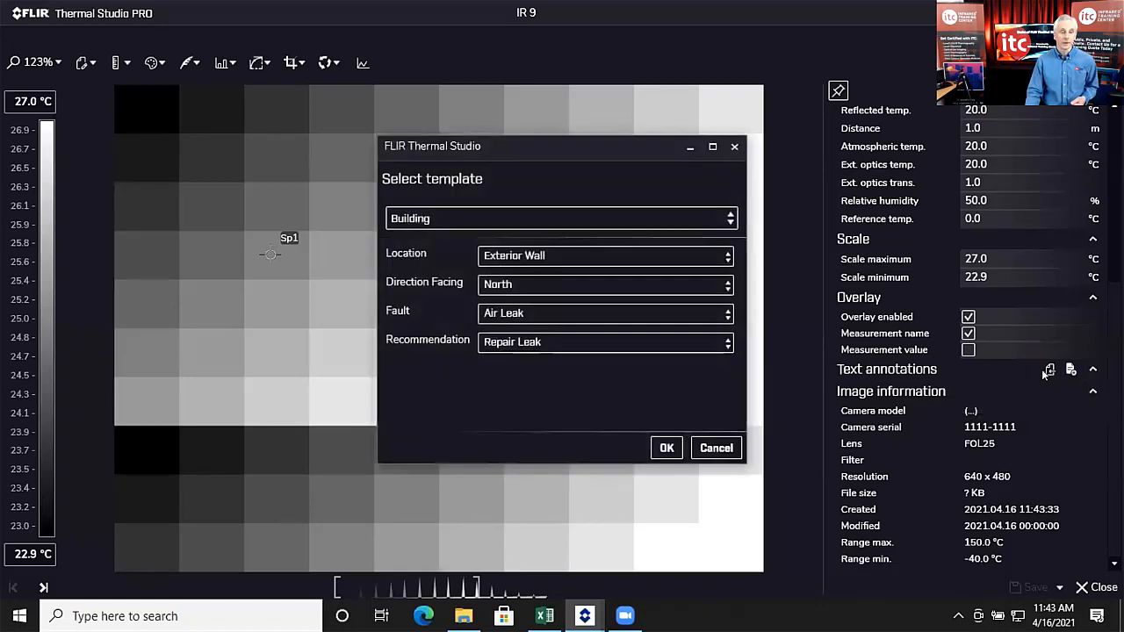
pyautogui.click(731, 219)
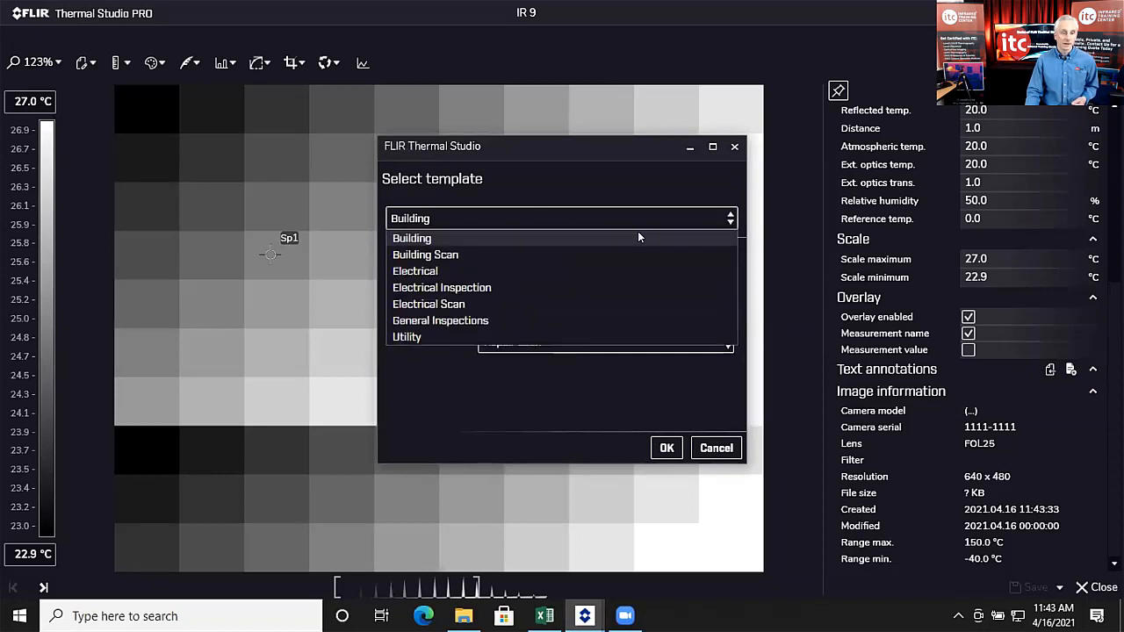
pyautogui.click(466, 288)
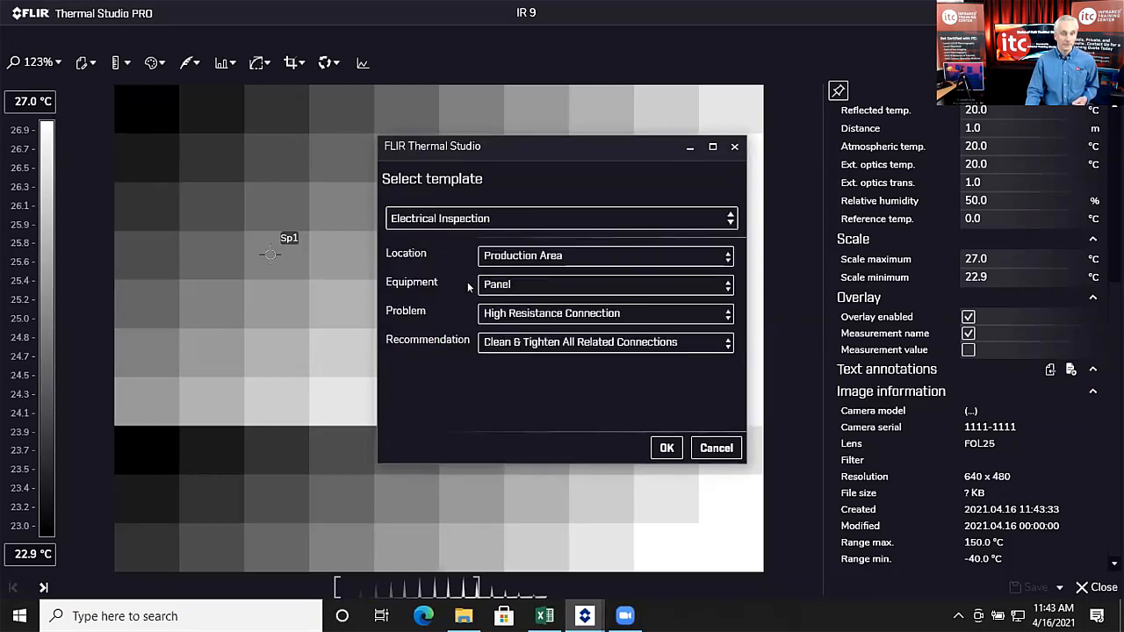
pyautogui.click(725, 256)
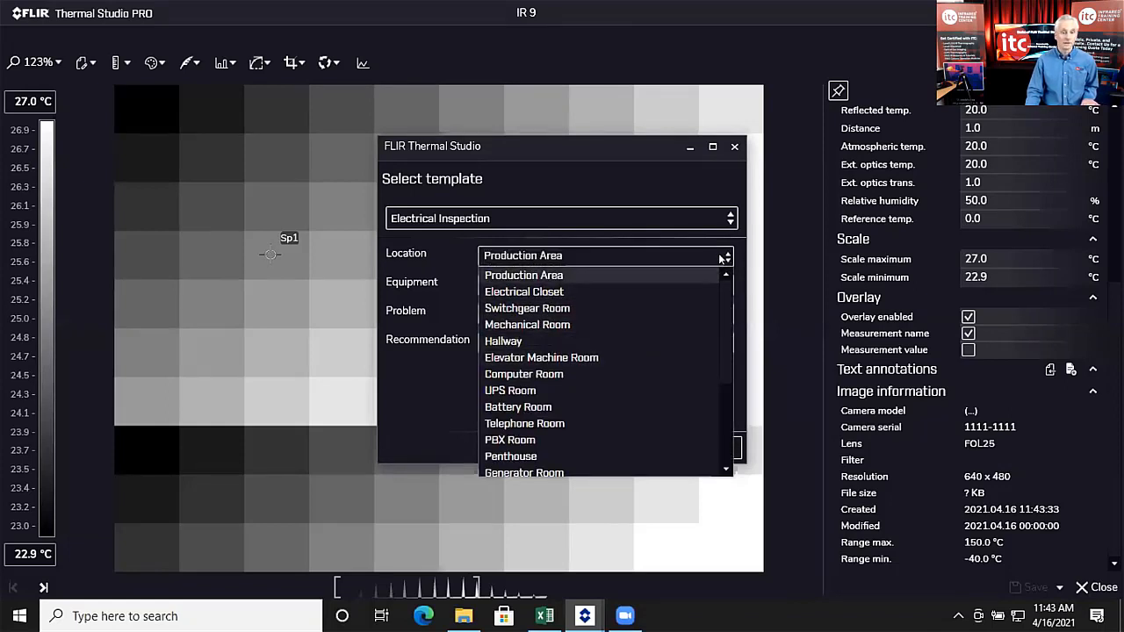
pyautogui.click(723, 257)
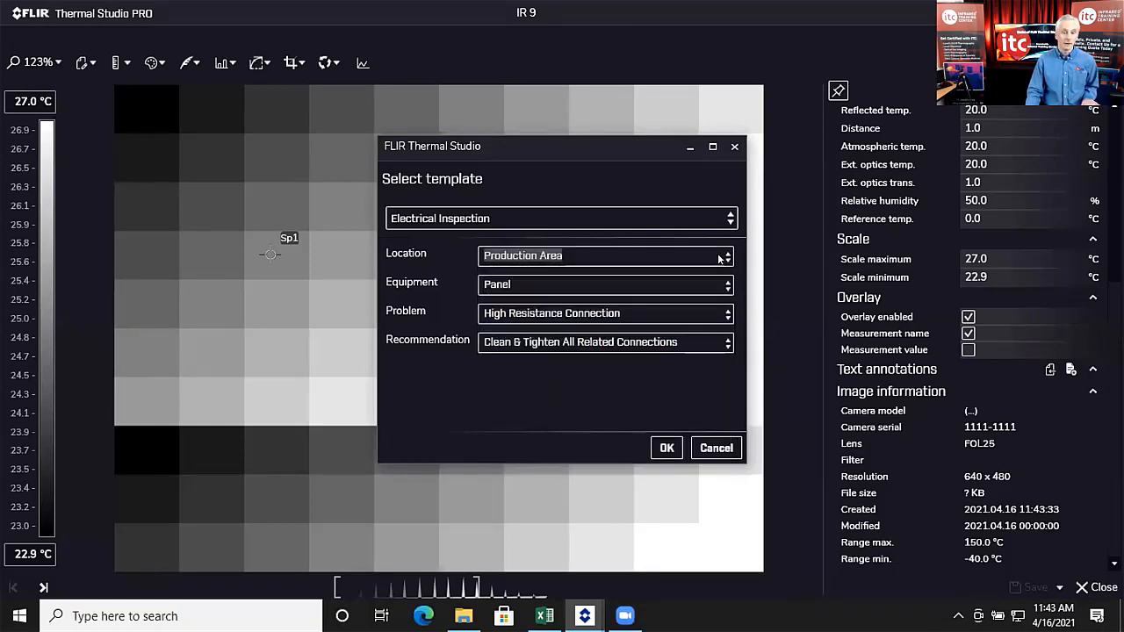
pyautogui.click(665, 448)
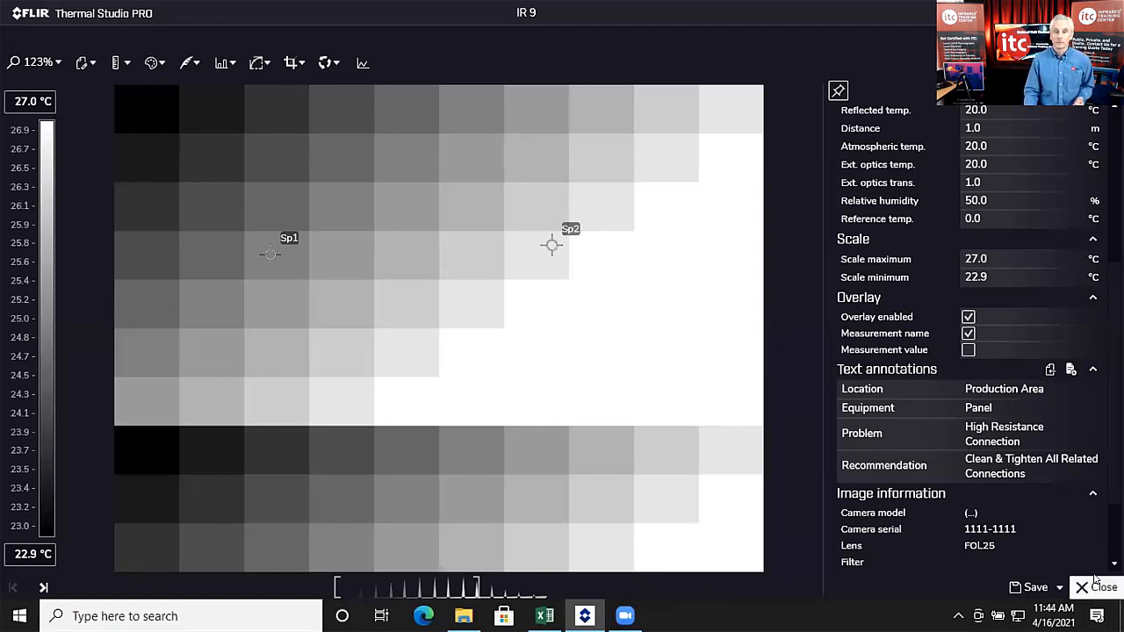
pyautogui.click(1030, 588)
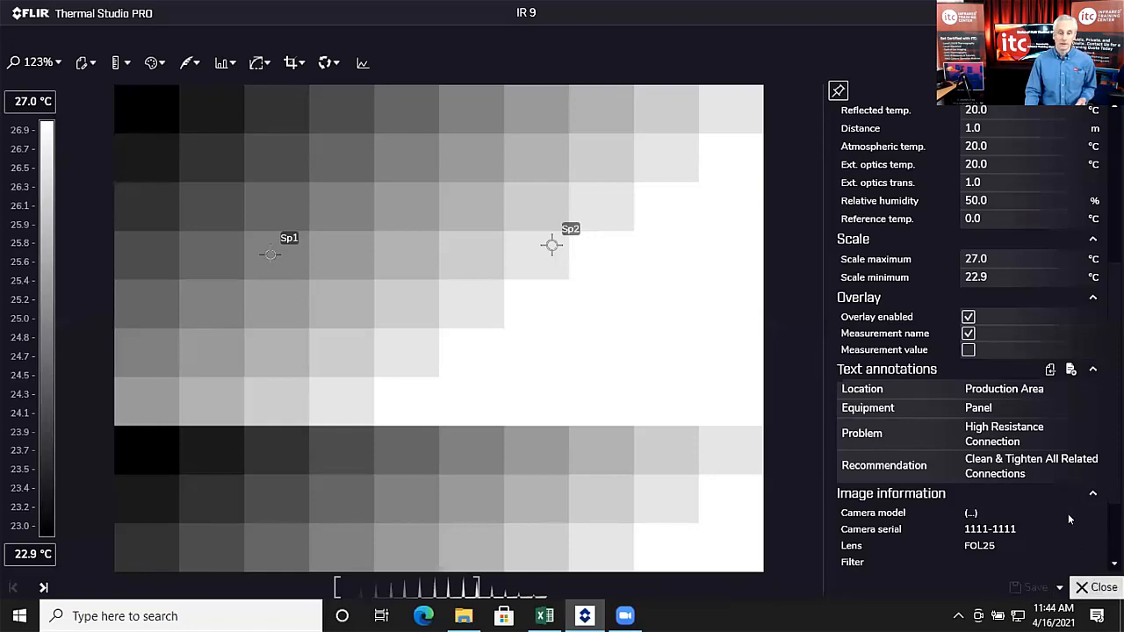
# Step: Add a predefined Text annotations table to page 2, then reopen the annotation templates list
pyautogui.click(1096, 591)
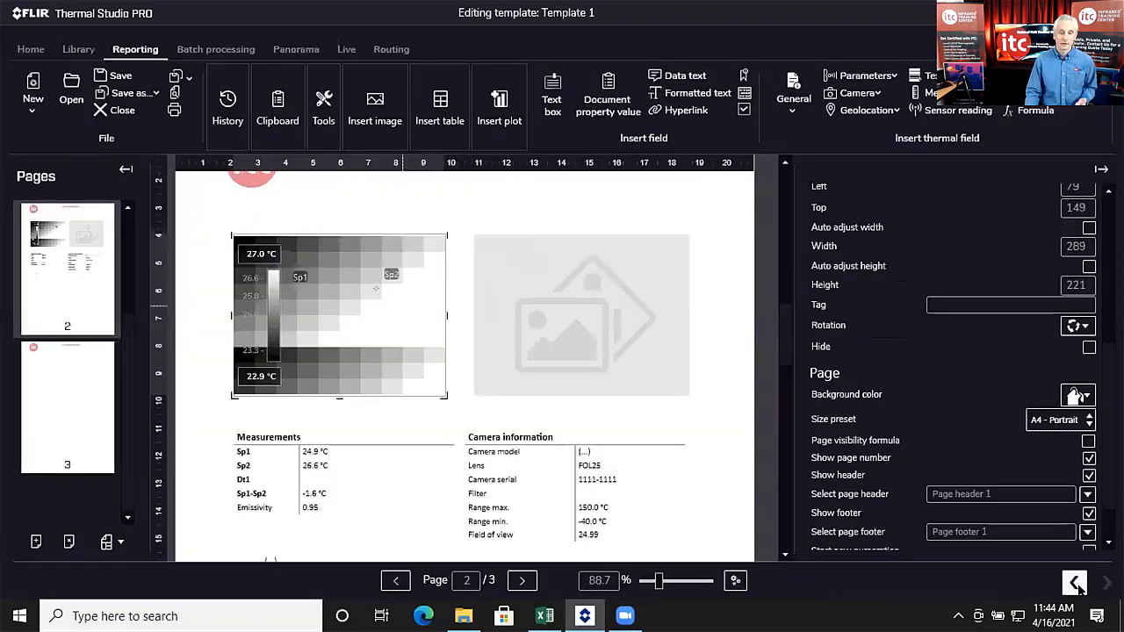
pyautogui.scroll(-2, 409, 358)
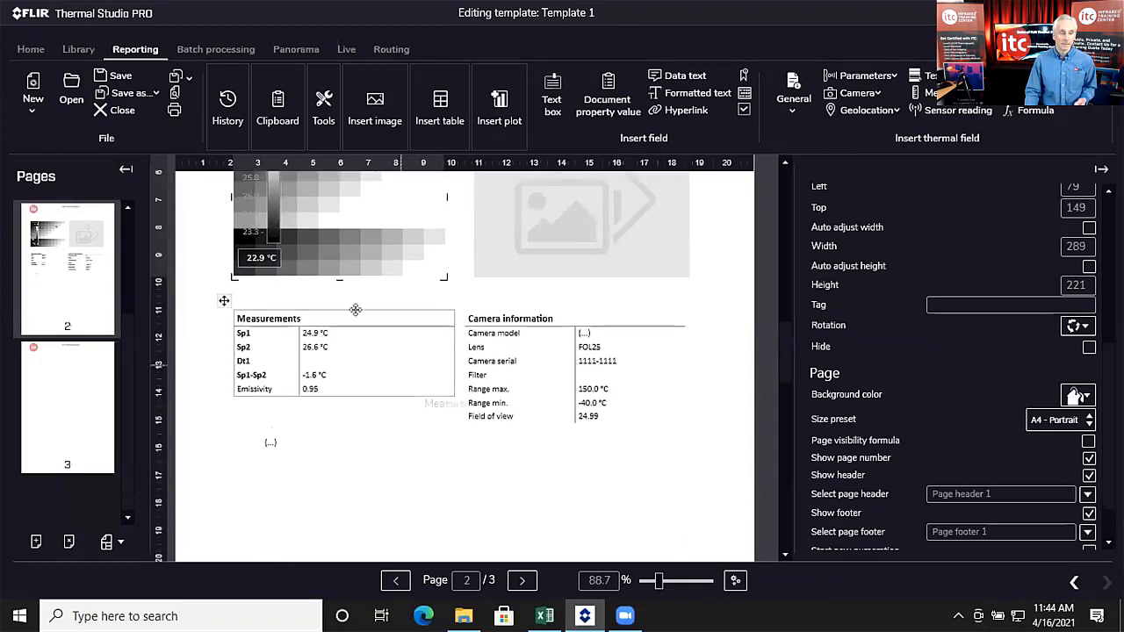
pyautogui.scroll(2, 386, 397)
pyautogui.scroll(-2, 381, 389)
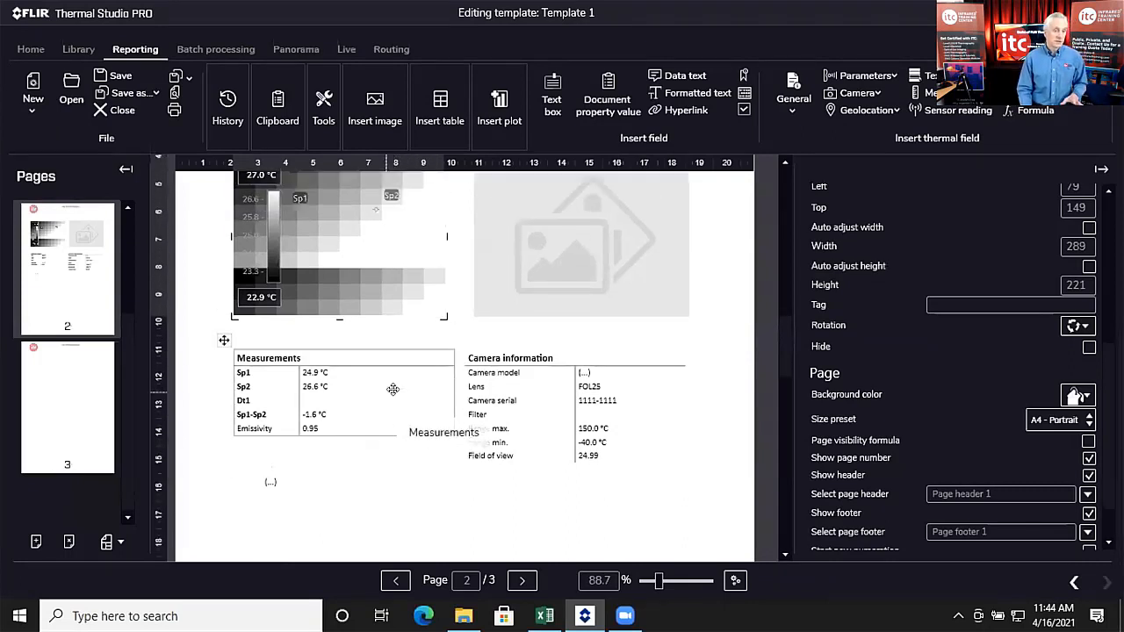
pyautogui.scroll(2, 379, 273)
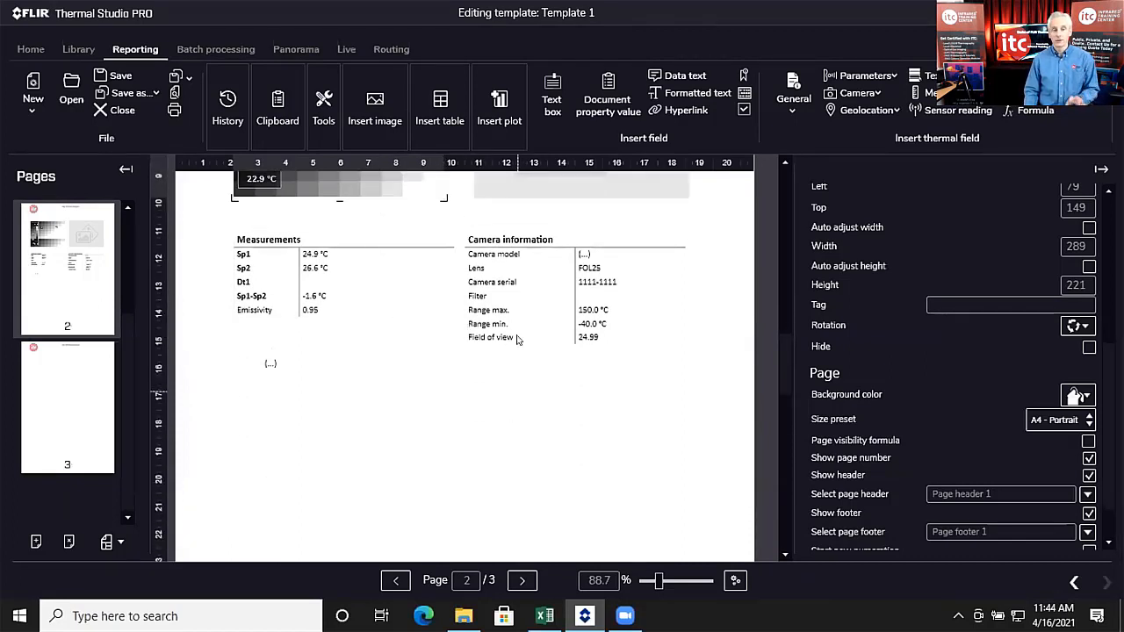
pyautogui.click(441, 113)
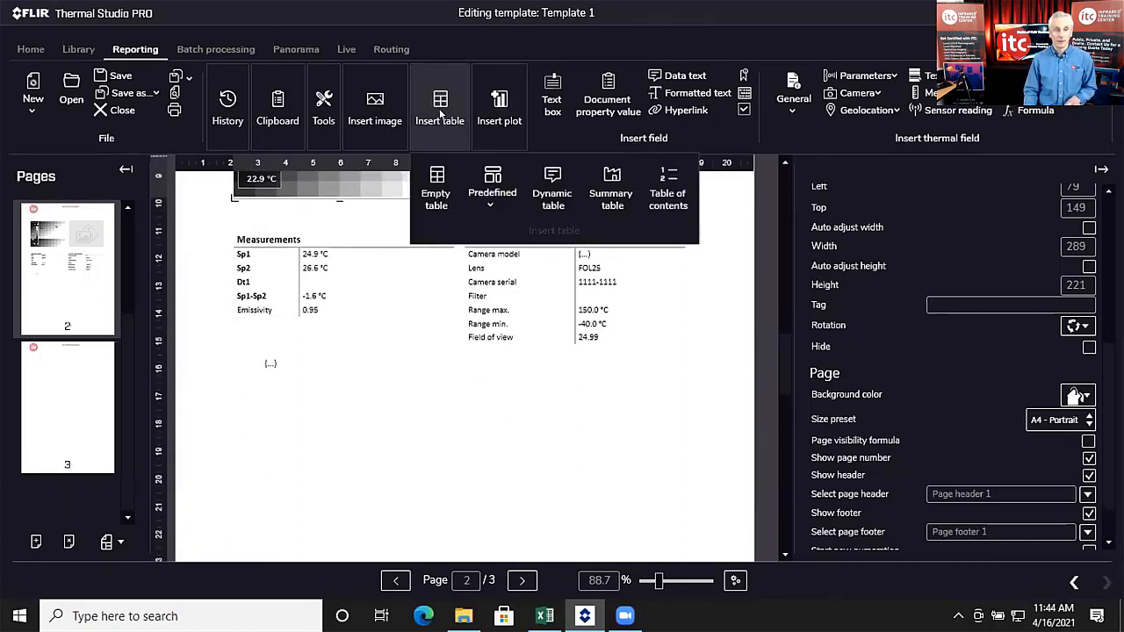
pyautogui.click(493, 202)
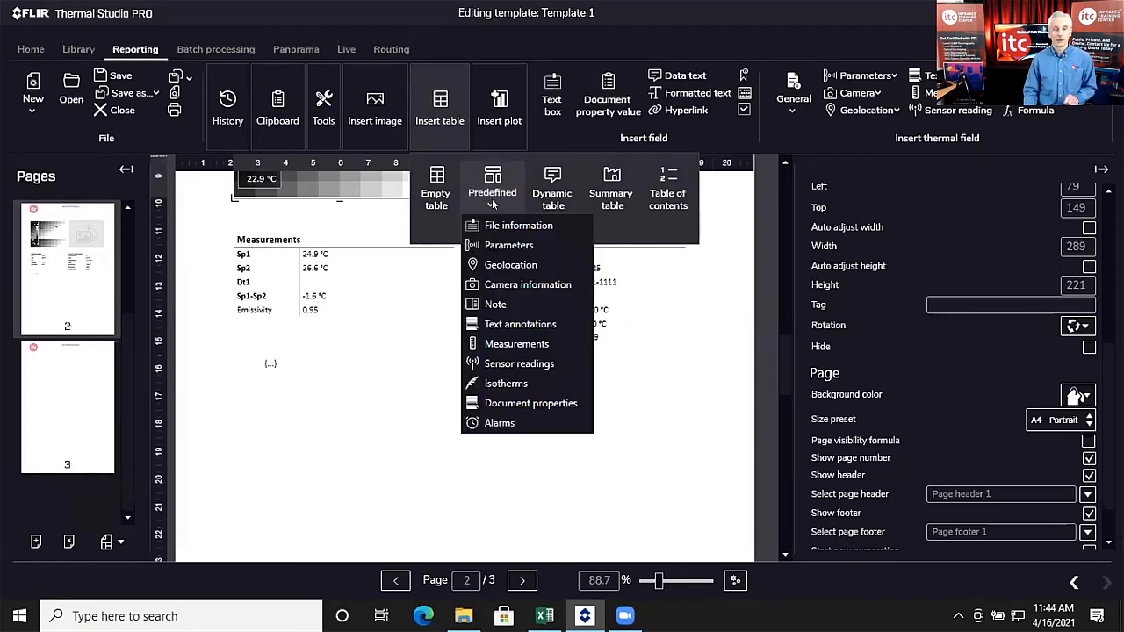
pyautogui.click(520, 324)
pyautogui.moveTo(359, 353)
pyautogui.mouseDown()
pyautogui.moveTo(359, 413)
pyautogui.moveTo(339, 352)
pyautogui.moveTo(324, 341)
pyautogui.moveTo(338, 362)
pyautogui.moveTo(439, 384)
pyautogui.moveTo(454, 352)
pyautogui.mouseUp()
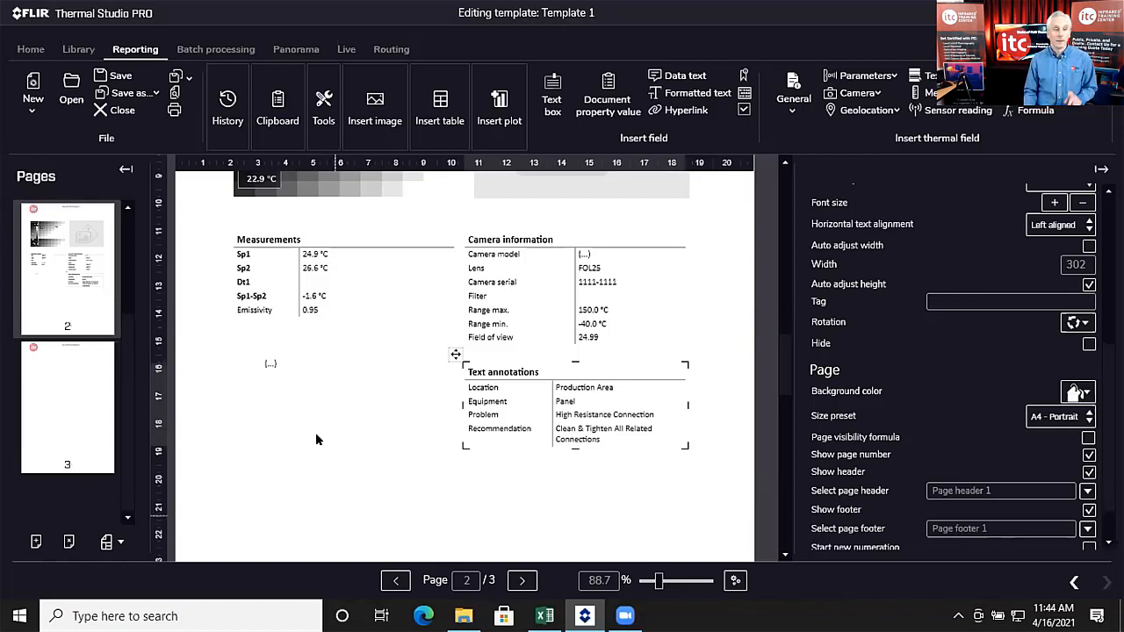
pyautogui.click(322, 102)
pyautogui.click(510, 184)
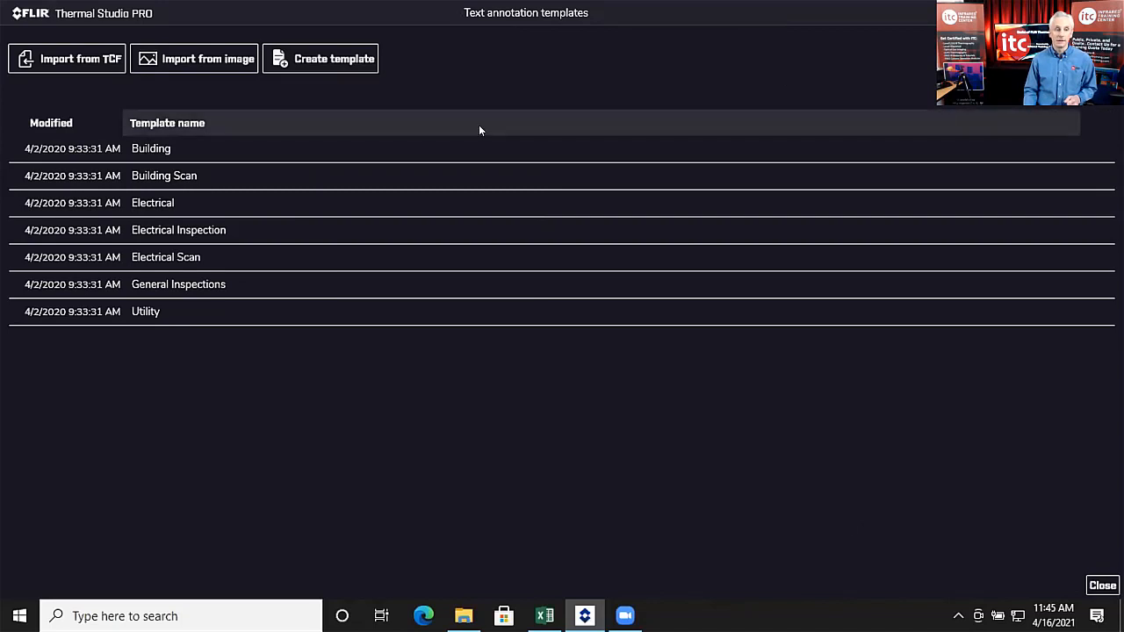
# Step: Select Electrical Inspection and close the templates list, returning to page 2 of Template 1
pyautogui.click(214, 231)
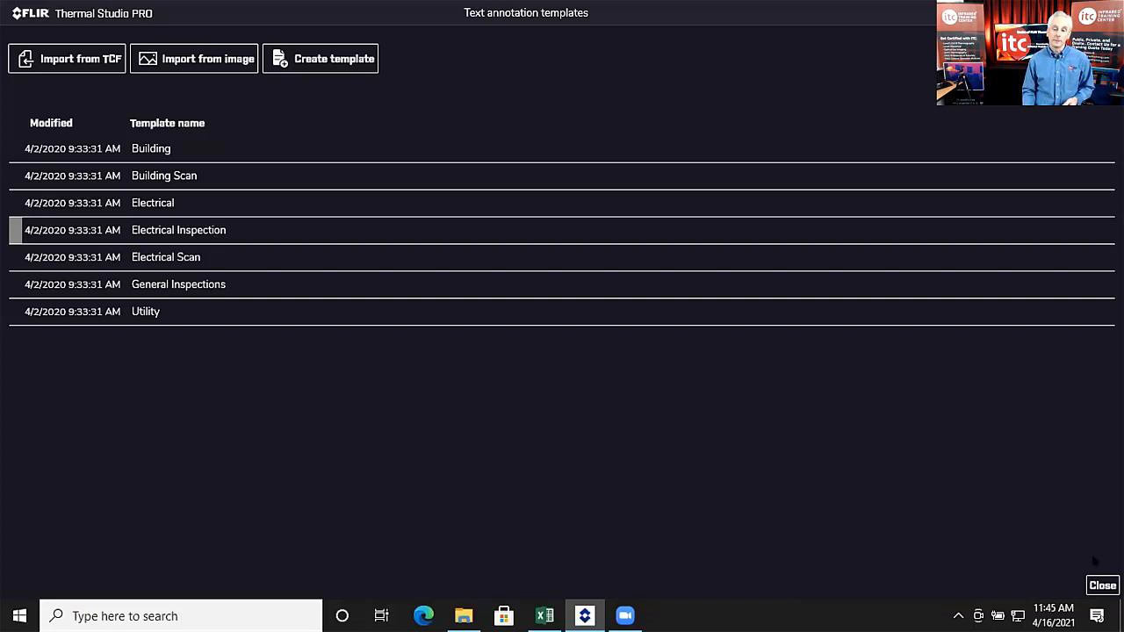
pyautogui.click(1101, 587)
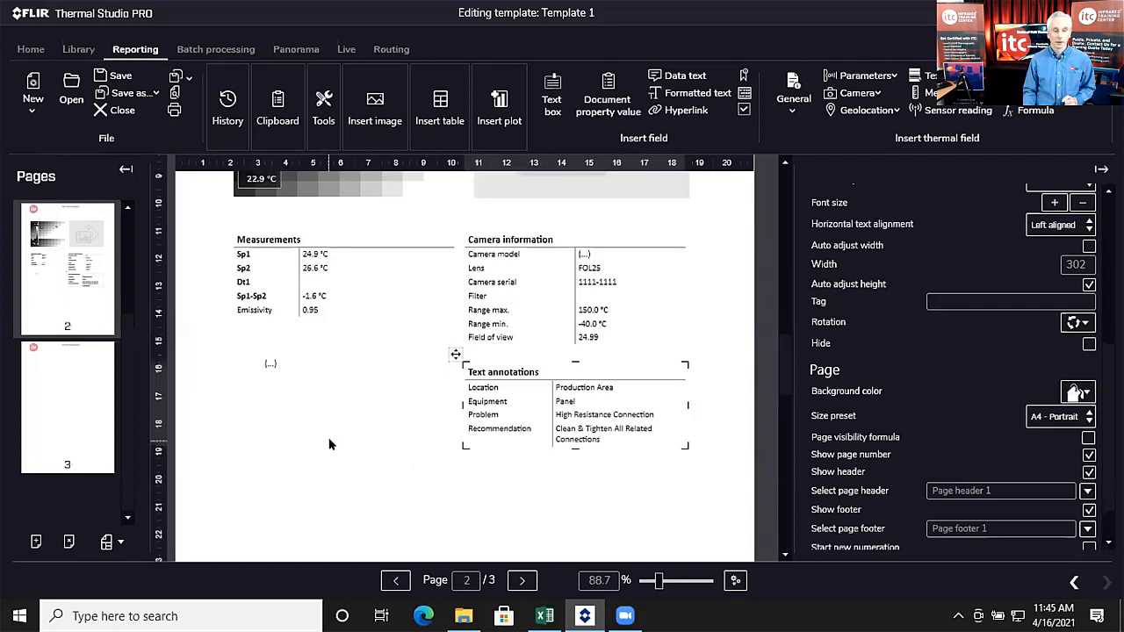
# Step: Scroll through page 2's tables, then switch to the empty page 3
pyautogui.scroll(5, 325, 440)
pyautogui.scroll(1, 322, 428)
pyautogui.scroll(-1, 322, 430)
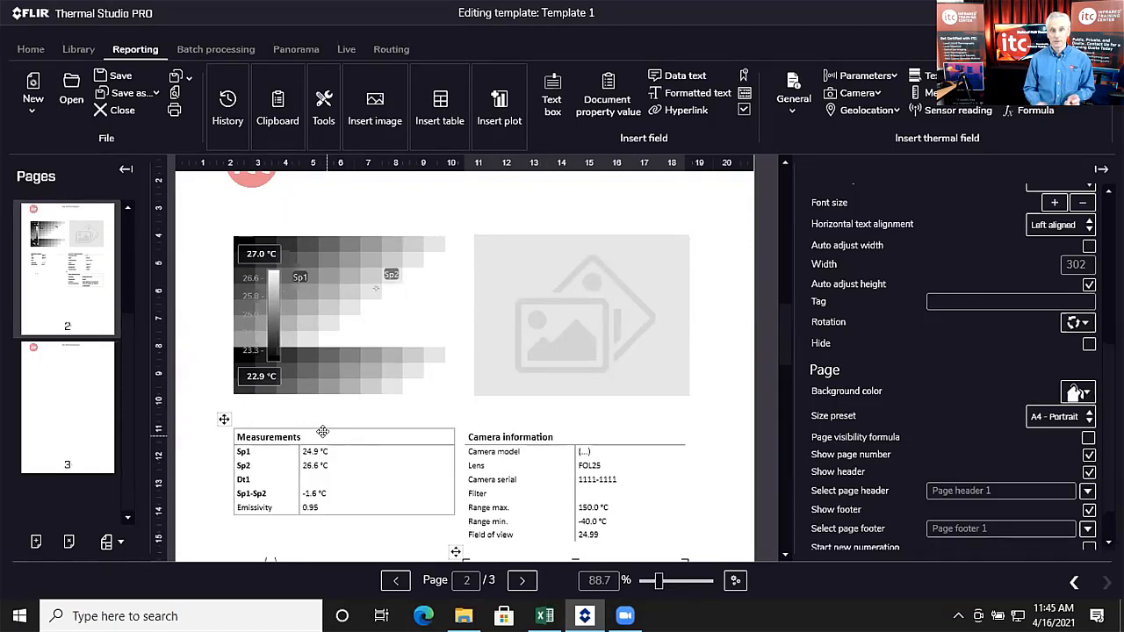
pyautogui.scroll(-3, 322, 431)
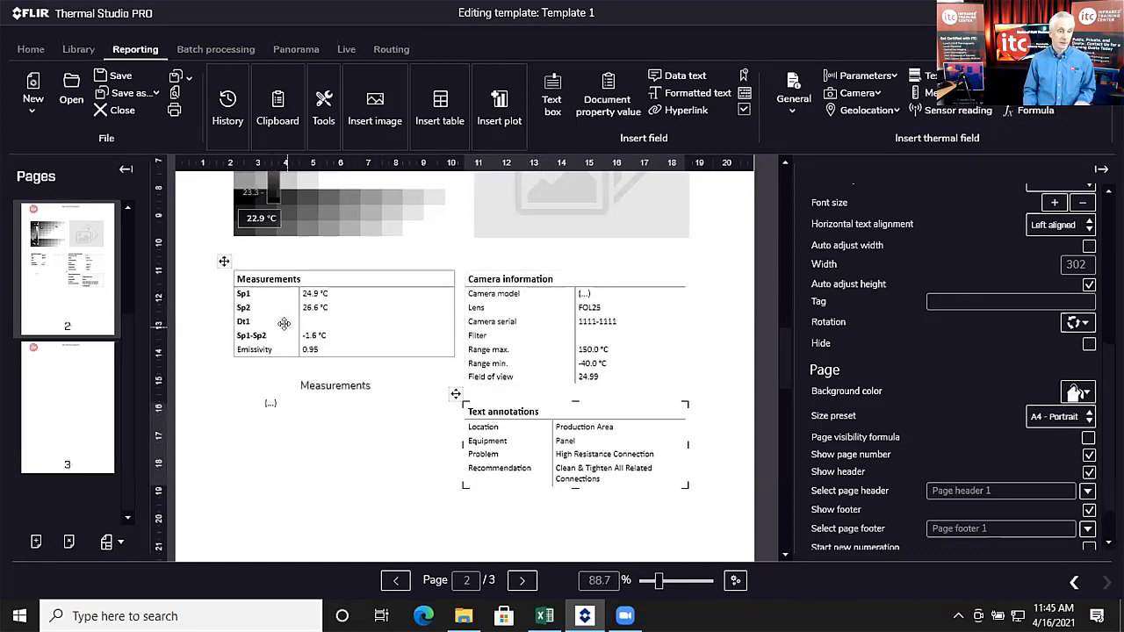
pyautogui.scroll(-3, 493, 421)
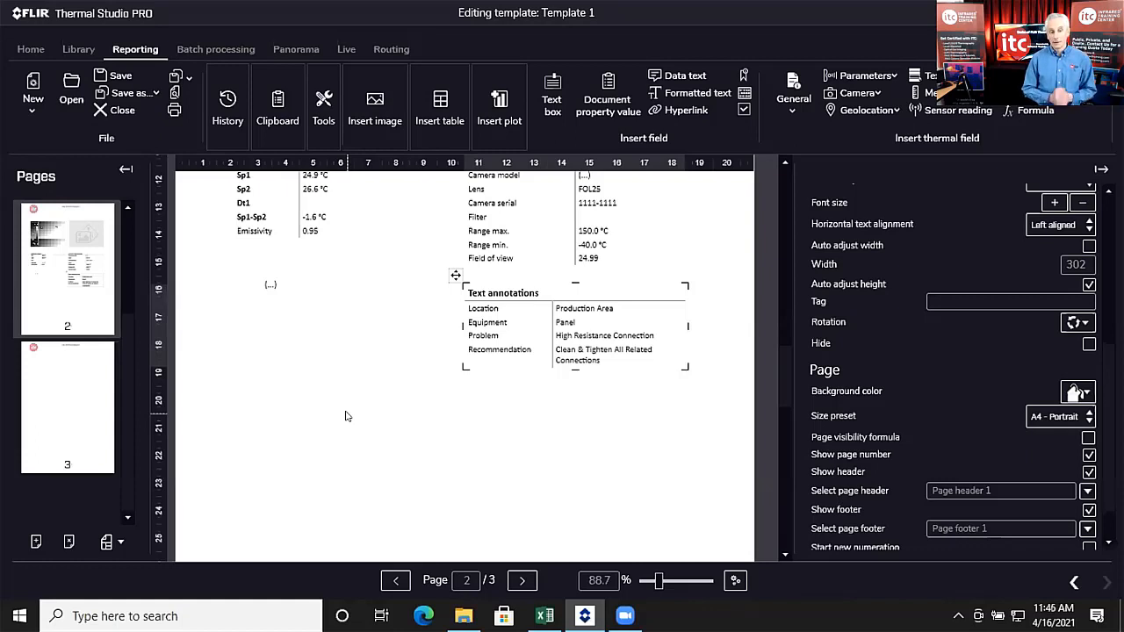
pyautogui.click(96, 379)
pyautogui.scroll(2, 667, 376)
# Step: Insert a Summary table on page 3 showing IR 9, creation time, 28.9 °C maximum, page 2
pyautogui.scroll(-1, 615, 376)
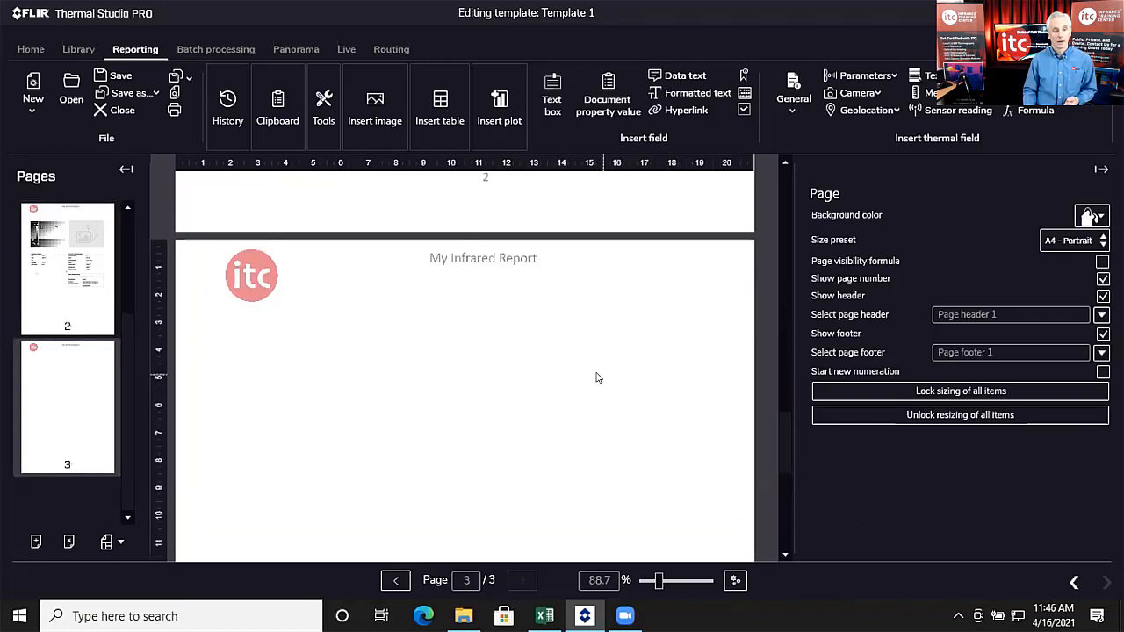
pyautogui.click(430, 101)
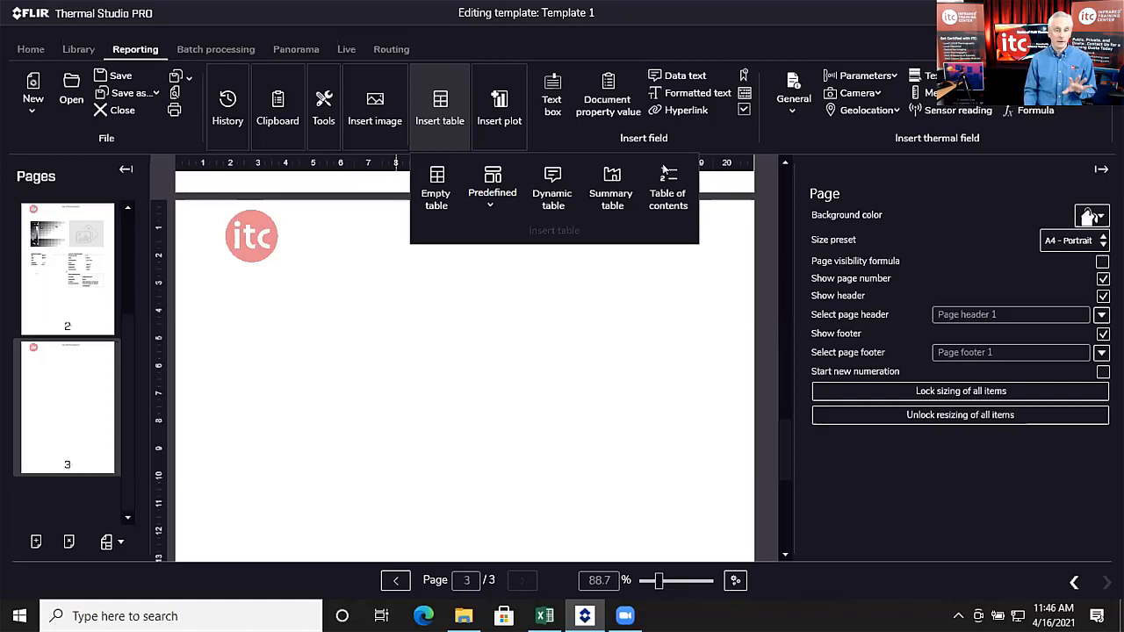
pyautogui.click(623, 186)
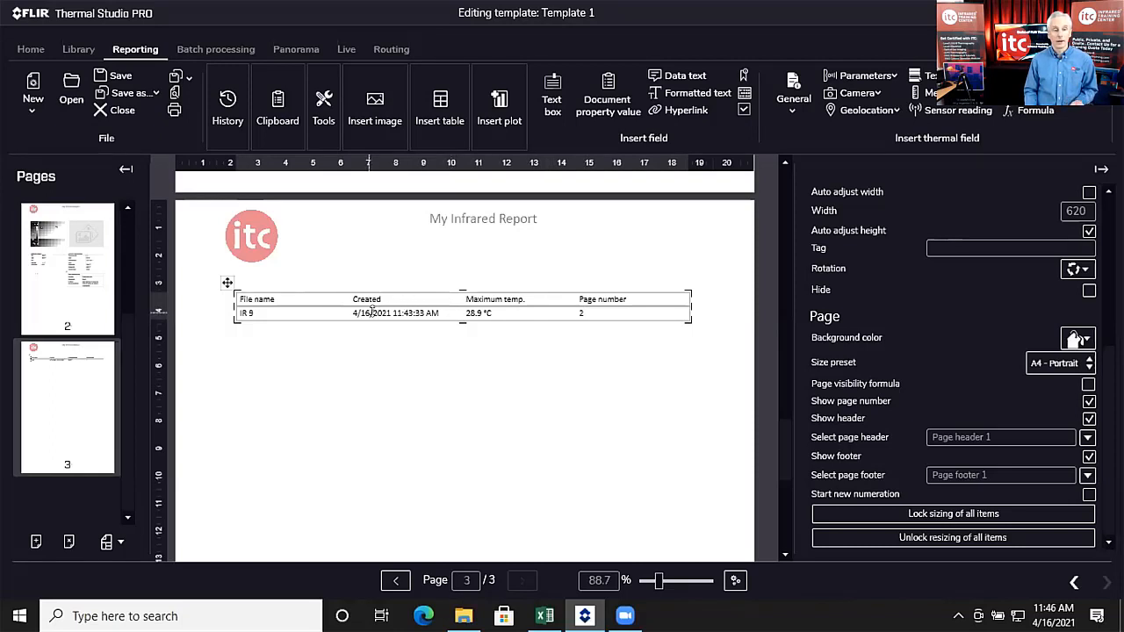
# Step: Remove the Created and File name columns from the page 3 summary table
pyautogui.click(386, 311)
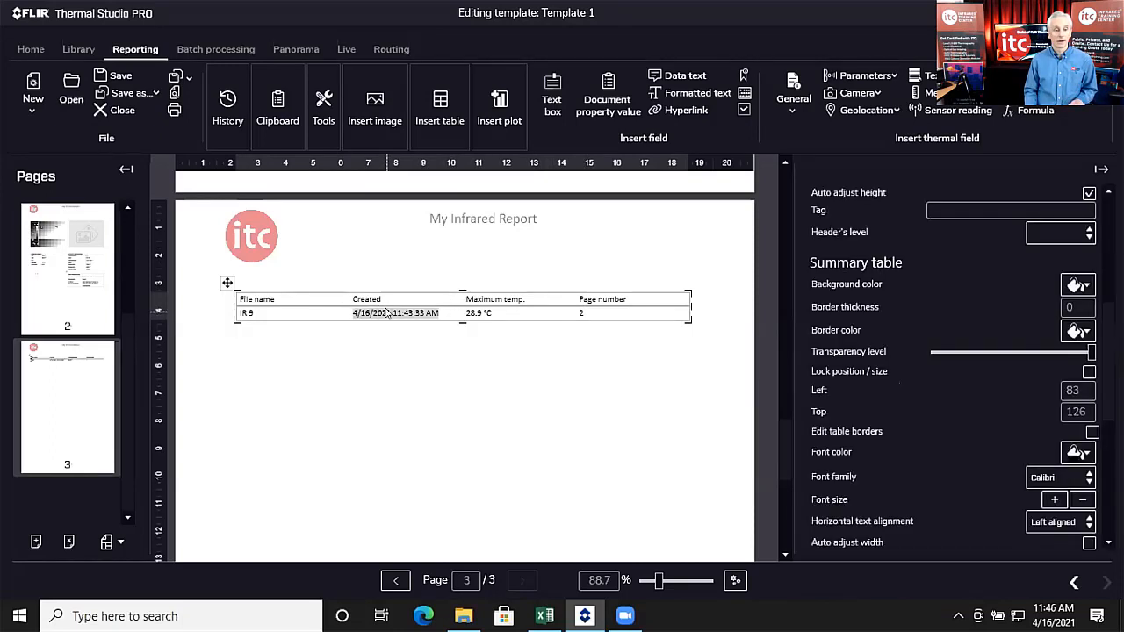
pyautogui.rightClick(388, 313)
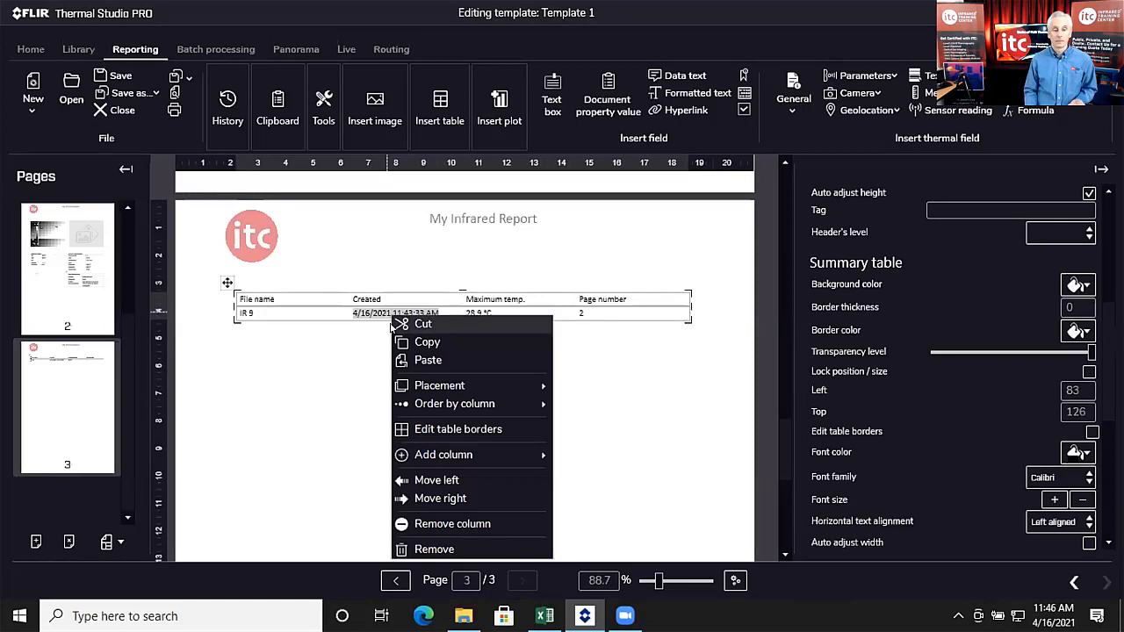
pyautogui.click(443, 524)
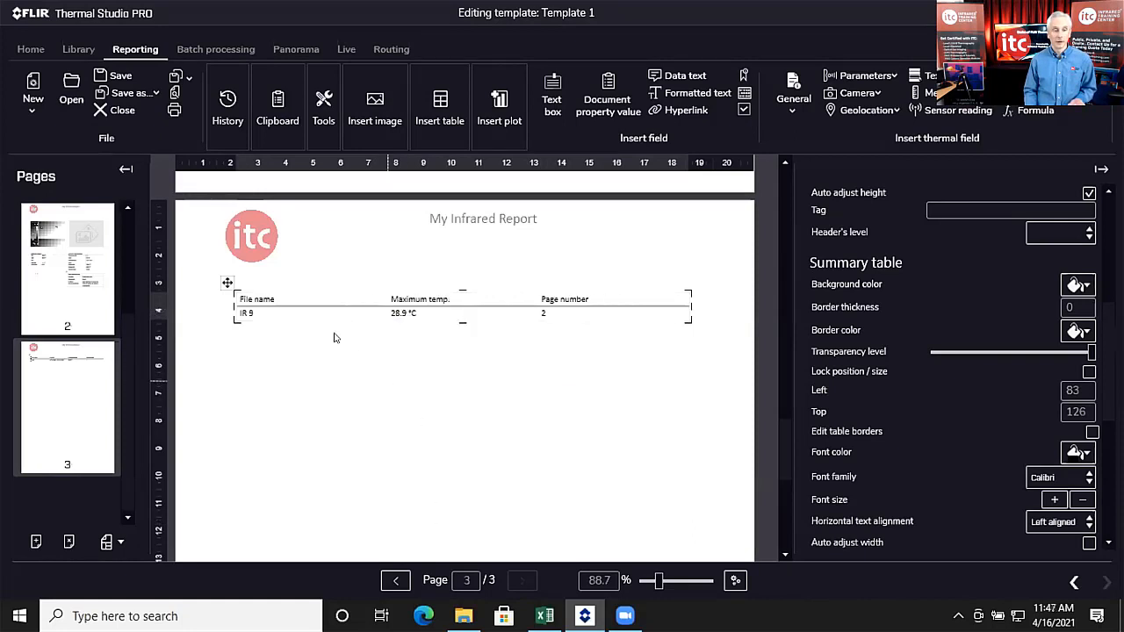
pyautogui.rightClick(267, 315)
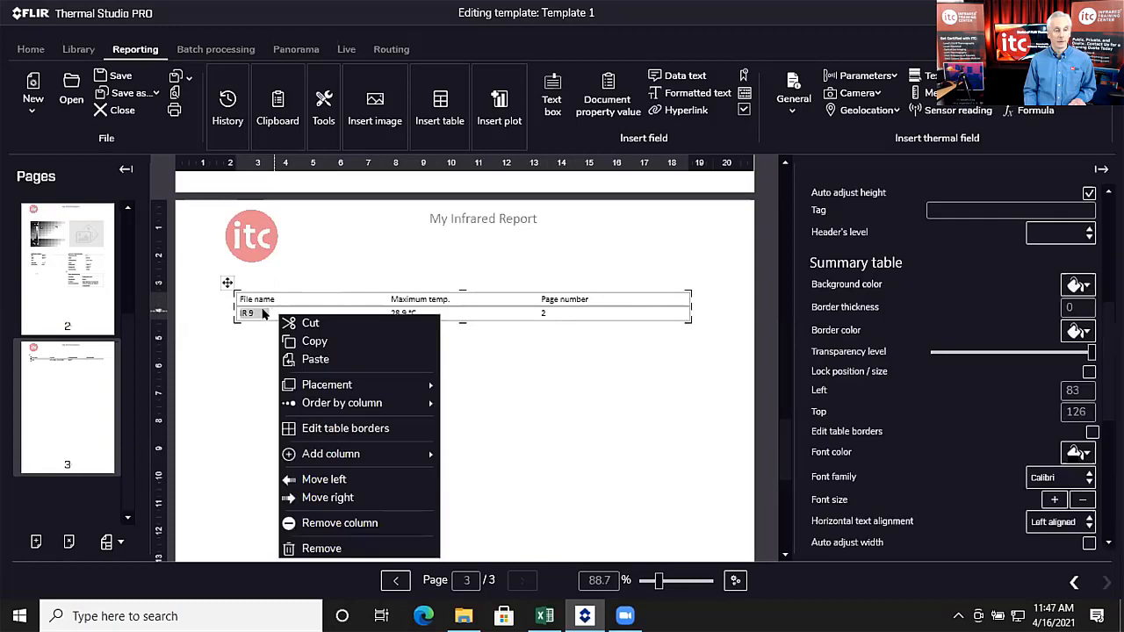
pyautogui.click(323, 524)
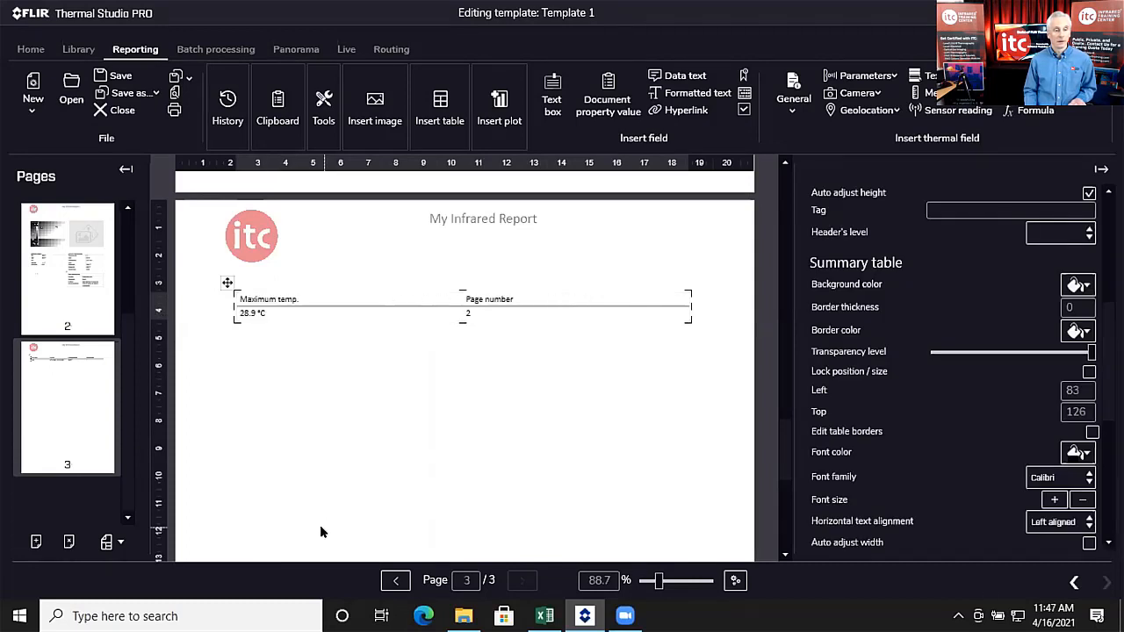
# Step: Add a text-annotation column named Equipment to the summary table
pyautogui.rightClick(262, 314)
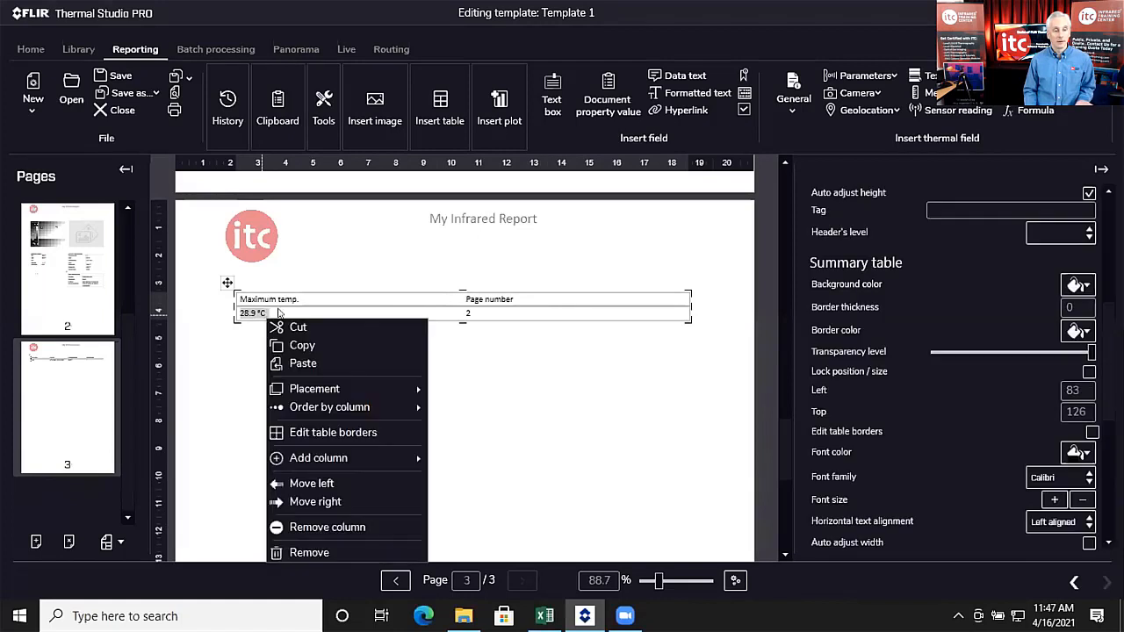
pyautogui.moveTo(350, 454)
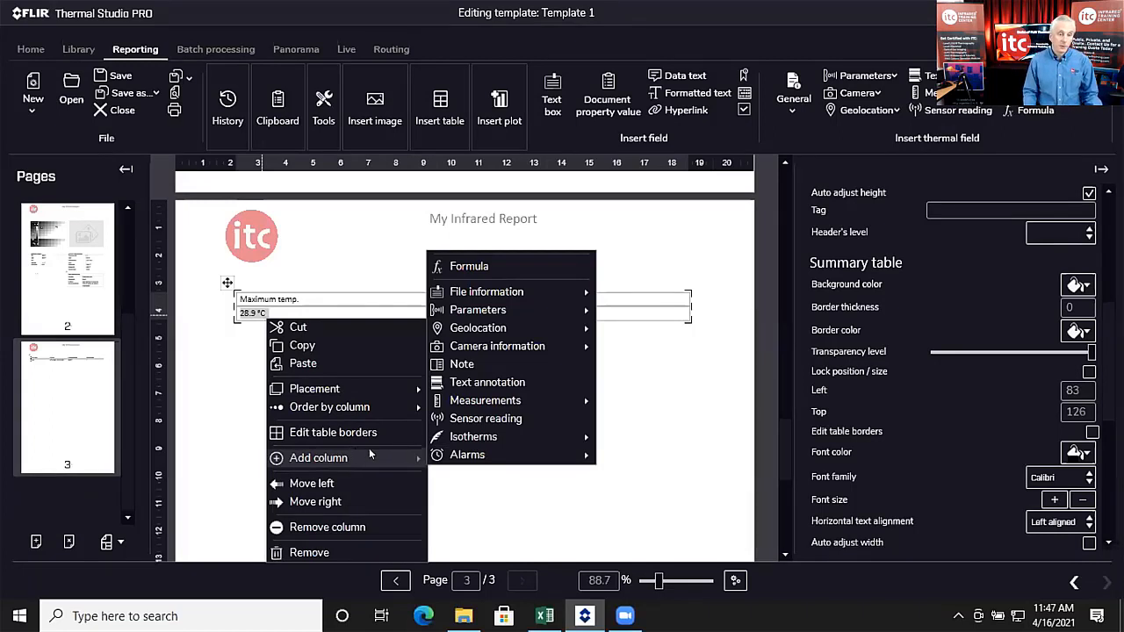
pyautogui.click(509, 380)
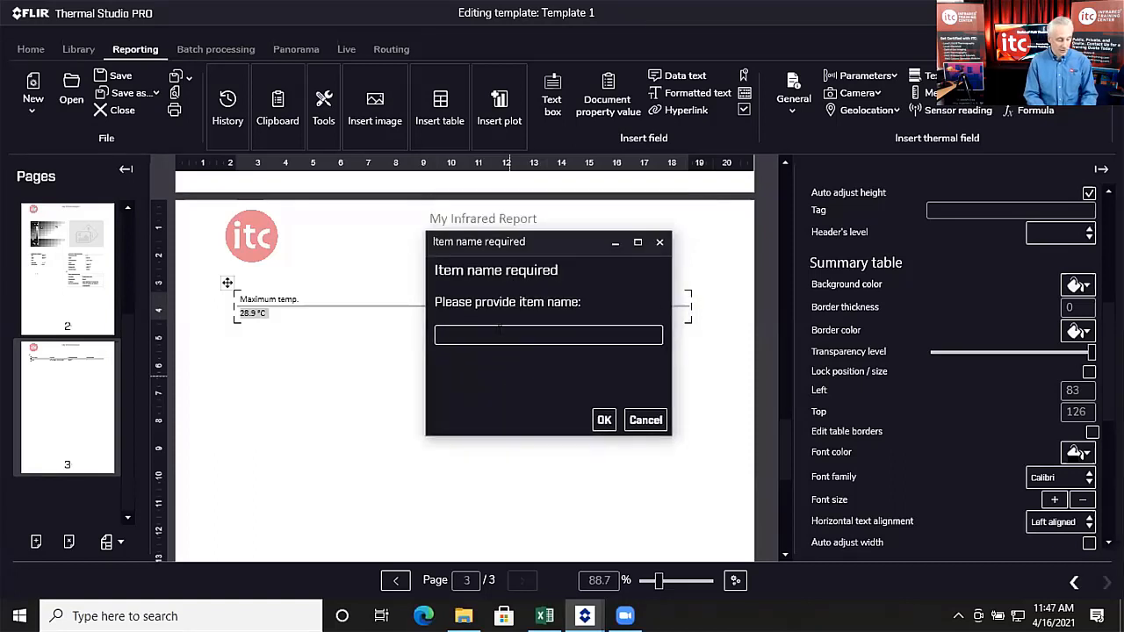
pyautogui.write('Equipment')
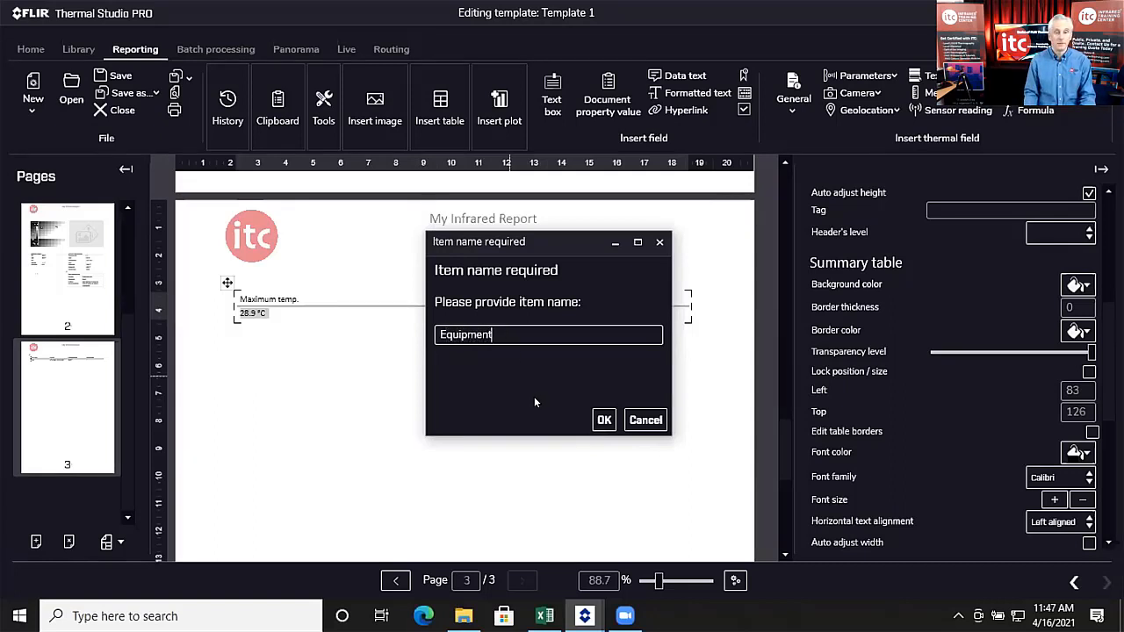
pyautogui.click(604, 420)
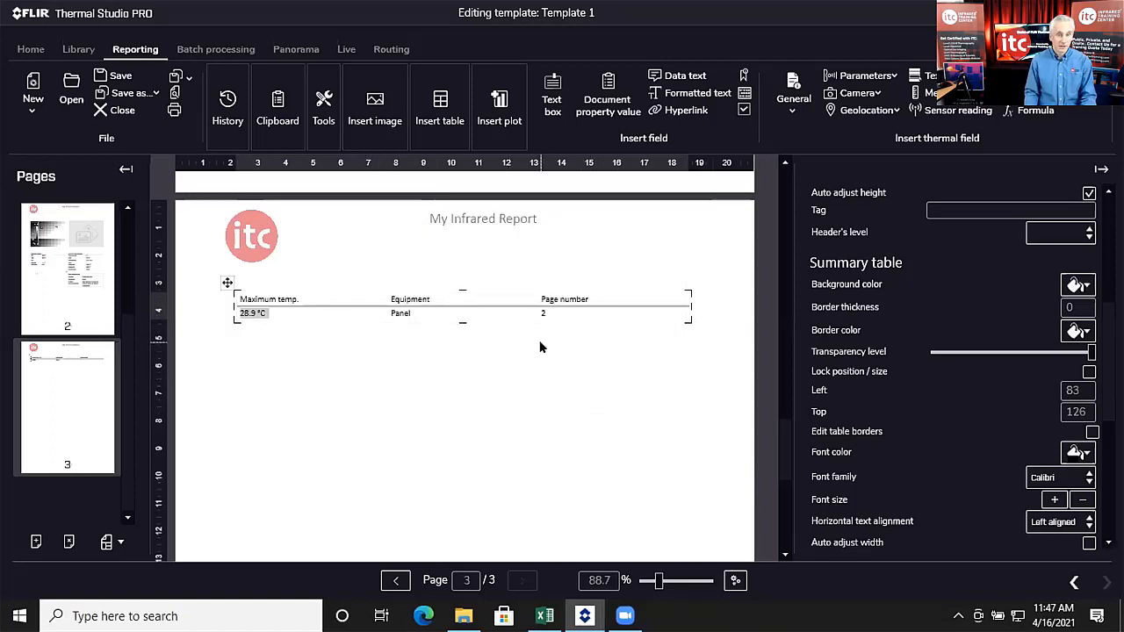
# Step: Check the updated table showing Maximum temp., Equipment (Panel) and Page number, then open the Equipment column's options
pyautogui.scroll(3, 543, 350)
pyautogui.scroll(2, 544, 350)
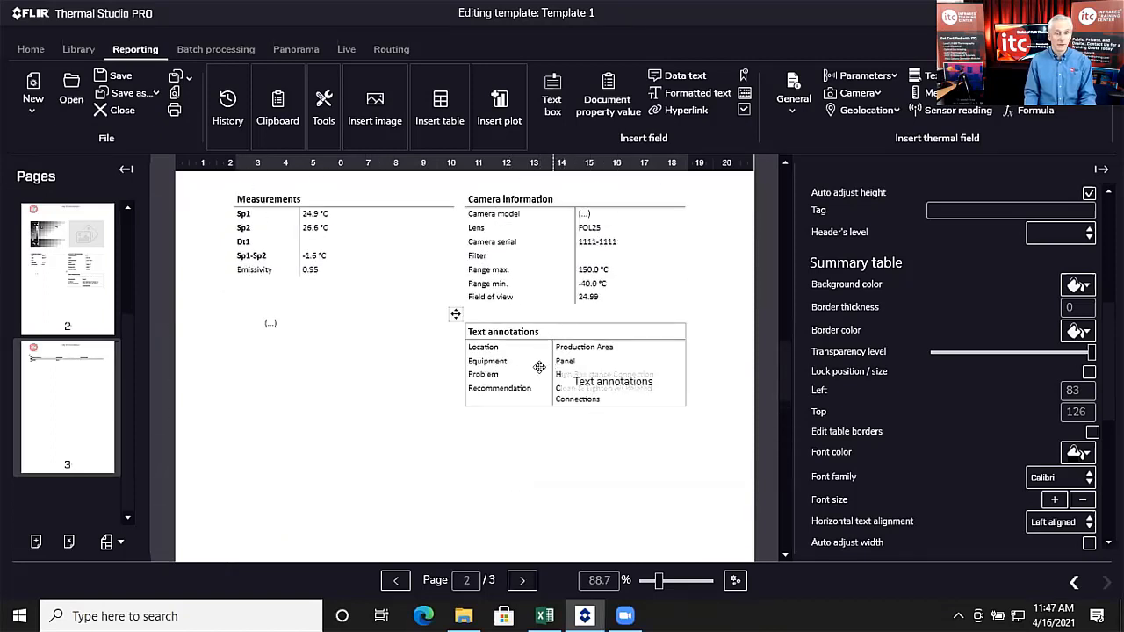
pyautogui.scroll(-1, 527, 368)
pyautogui.scroll(-3, 527, 393)
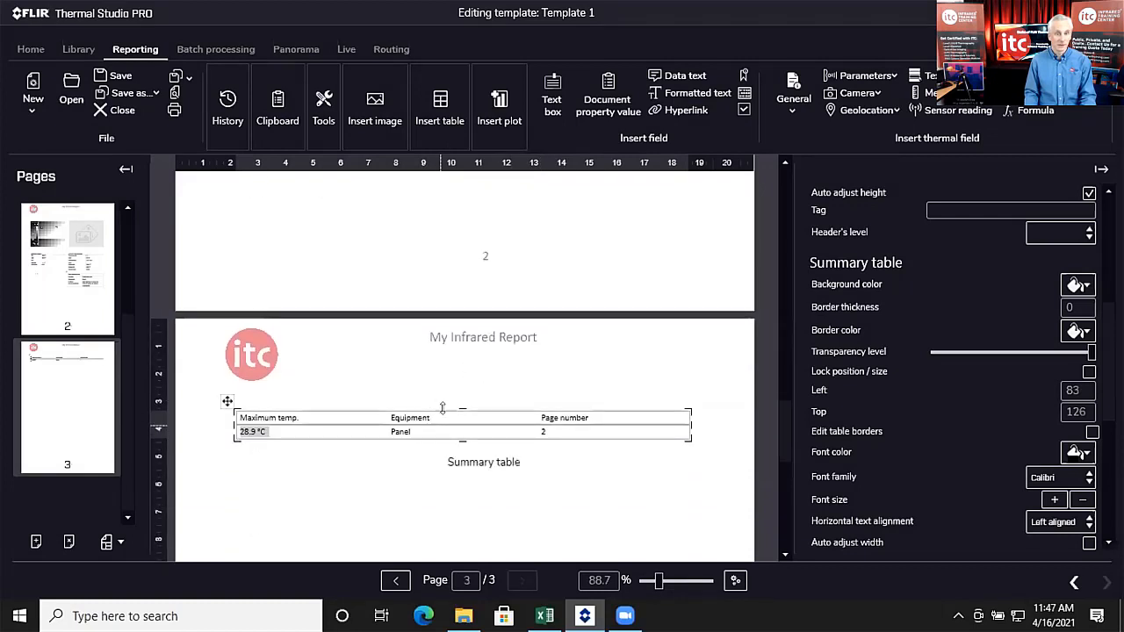
pyautogui.scroll(2, 449, 417)
pyautogui.scroll(2, 450, 416)
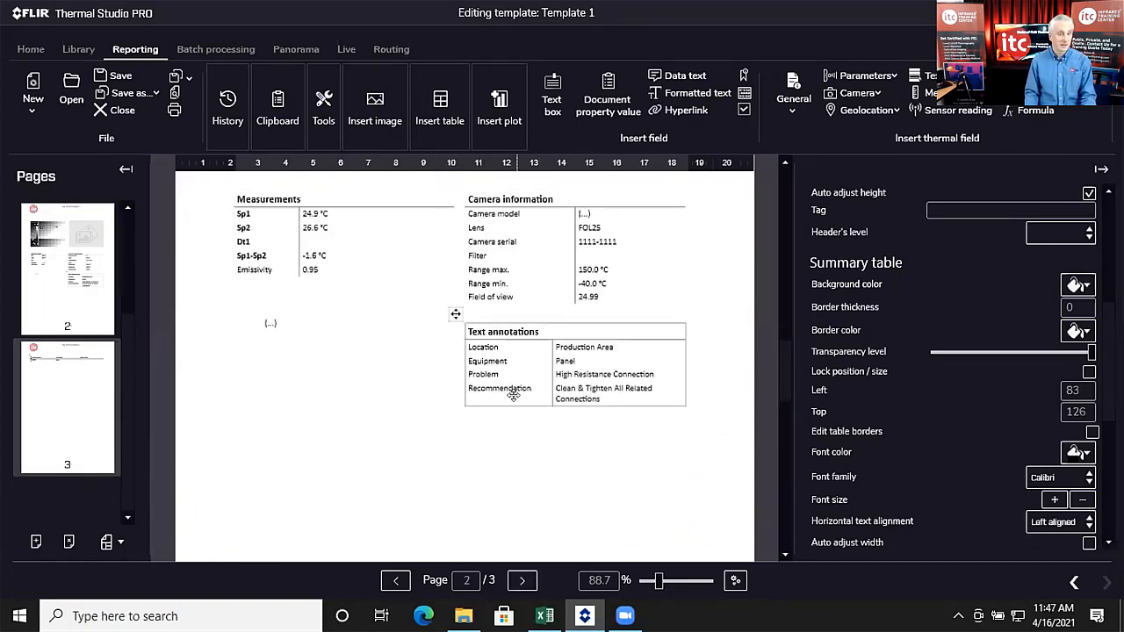
pyautogui.scroll(-1, 545, 352)
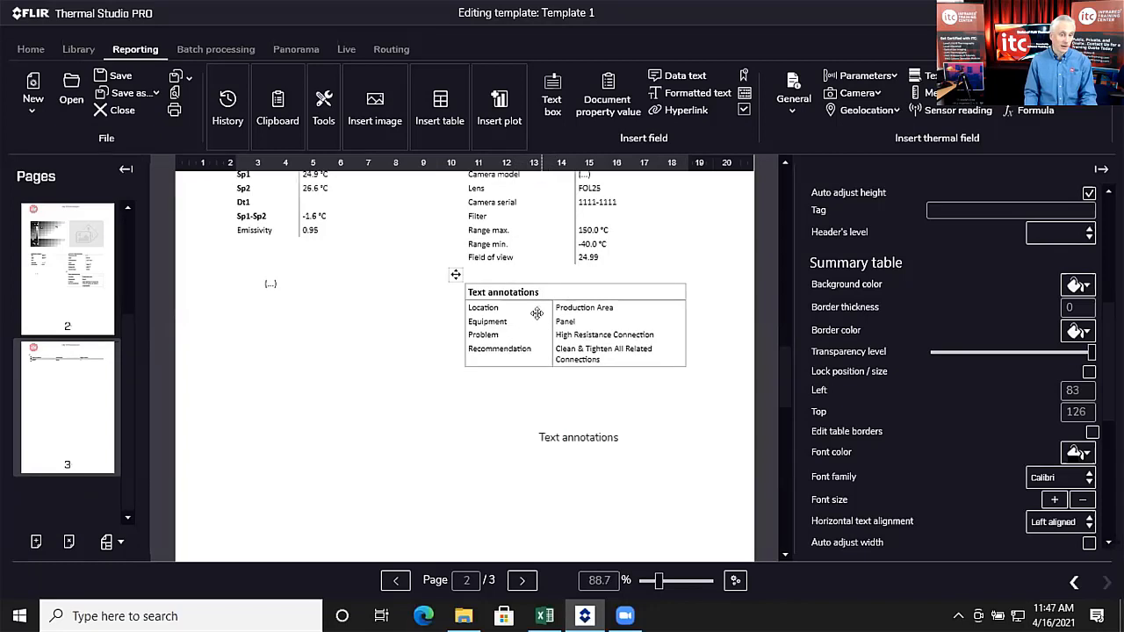
pyautogui.scroll(-8, 535, 320)
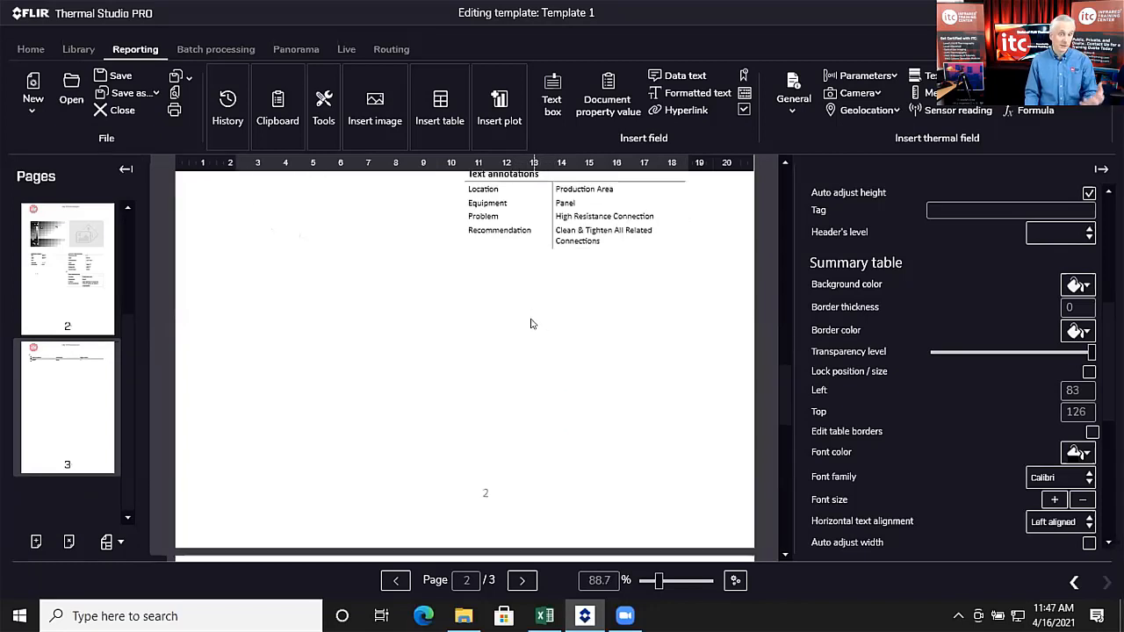
pyautogui.scroll(-2, 520, 340)
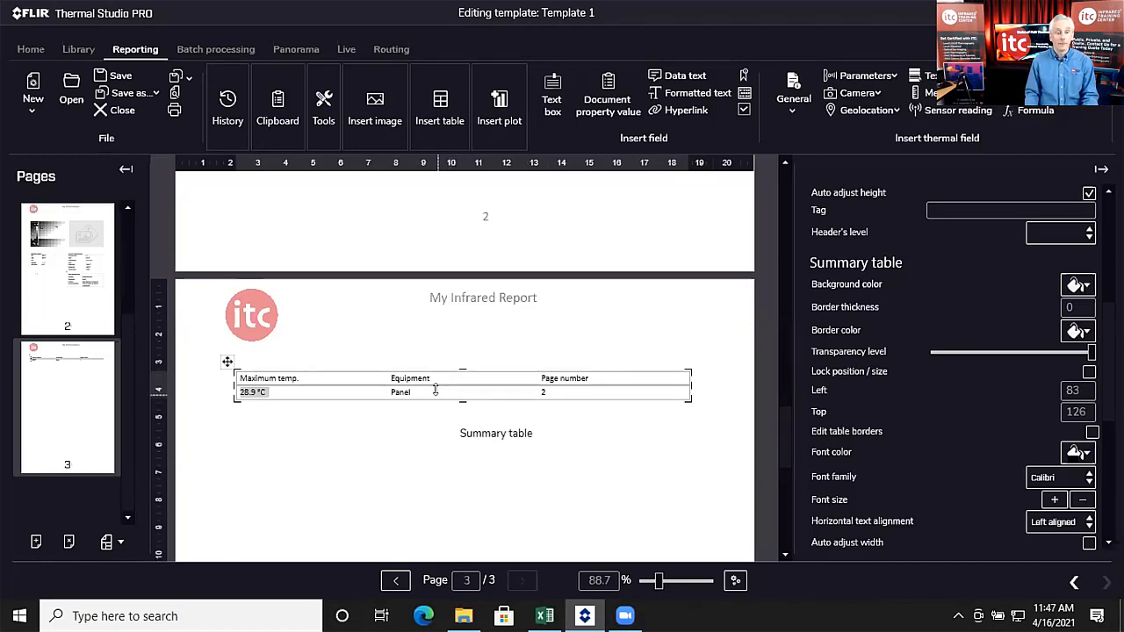
pyautogui.click(436, 391)
pyautogui.rightClick(438, 393)
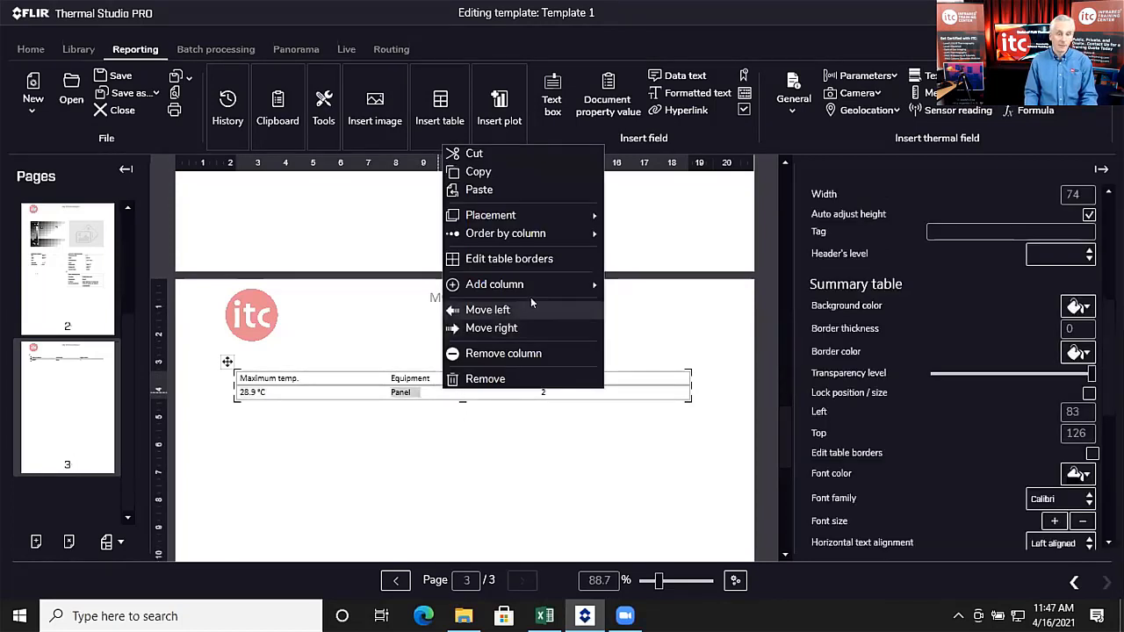
# Step: Add a Dt1 measurement value column, showing -1.6 °C, to the page 3 summary table
pyautogui.moveTo(531, 284)
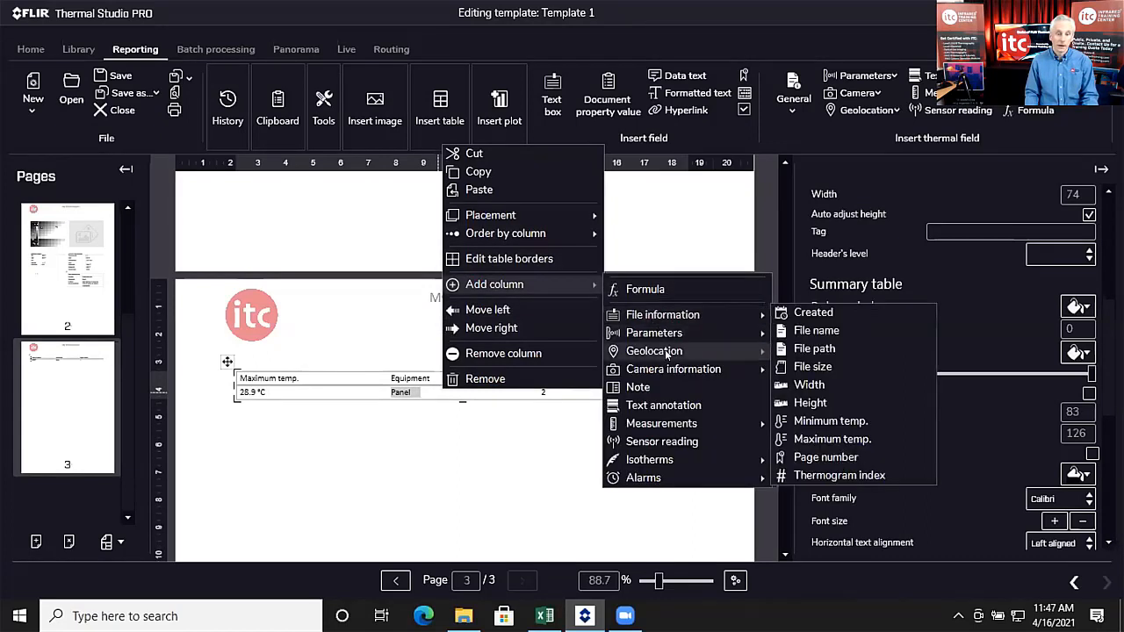
pyautogui.moveTo(660, 426)
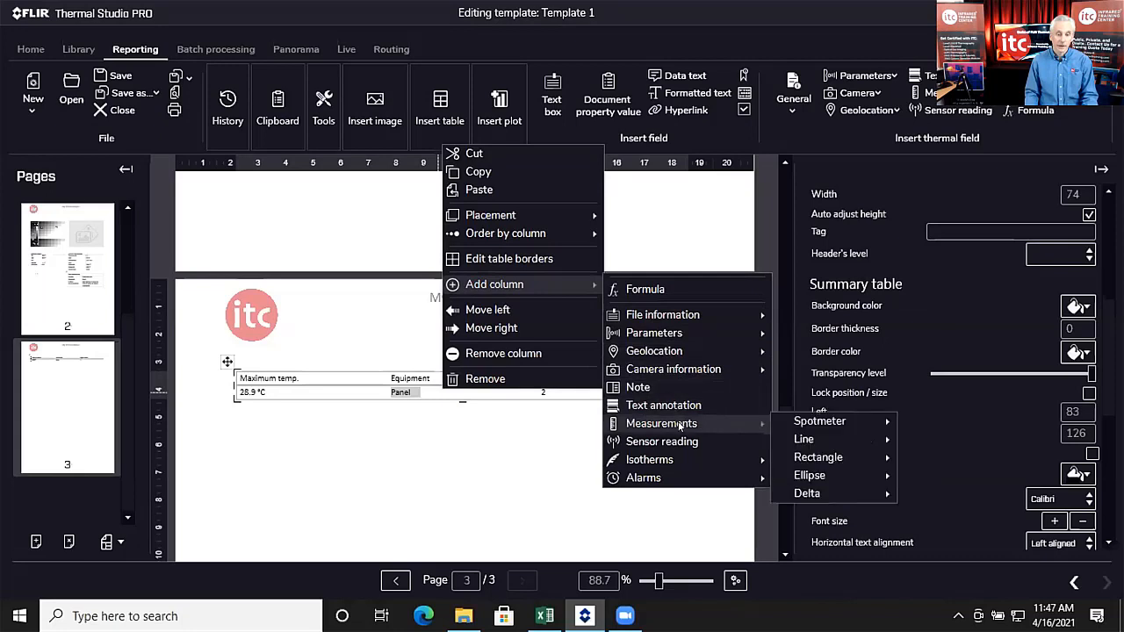
pyautogui.moveTo(826, 494)
pyautogui.click(929, 492)
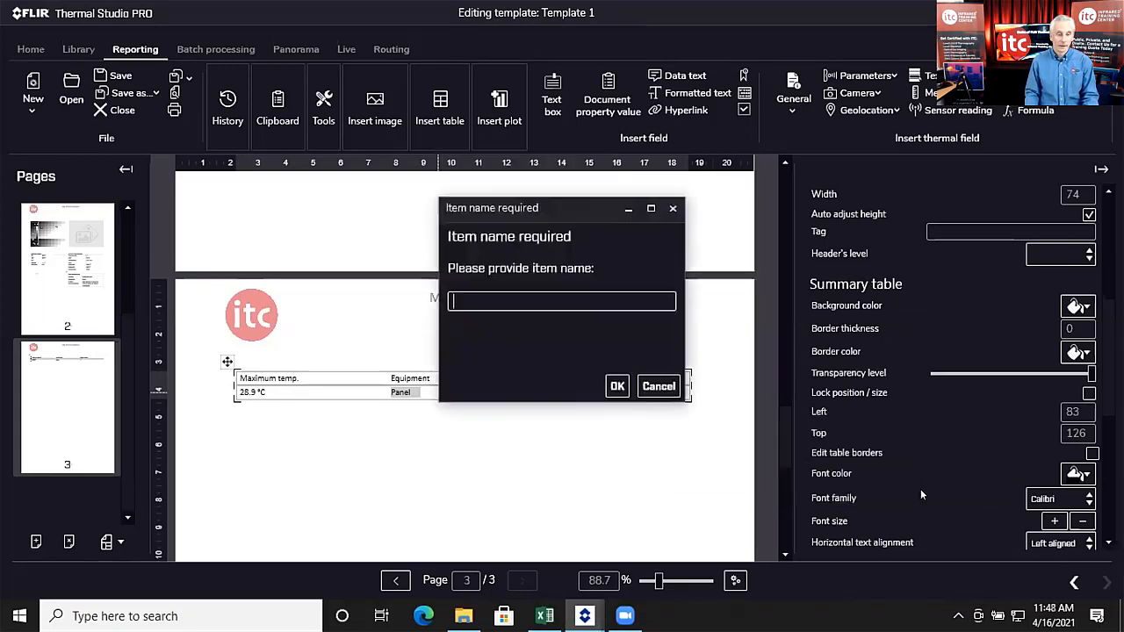
pyautogui.write('Dt1')
pyautogui.click(617, 387)
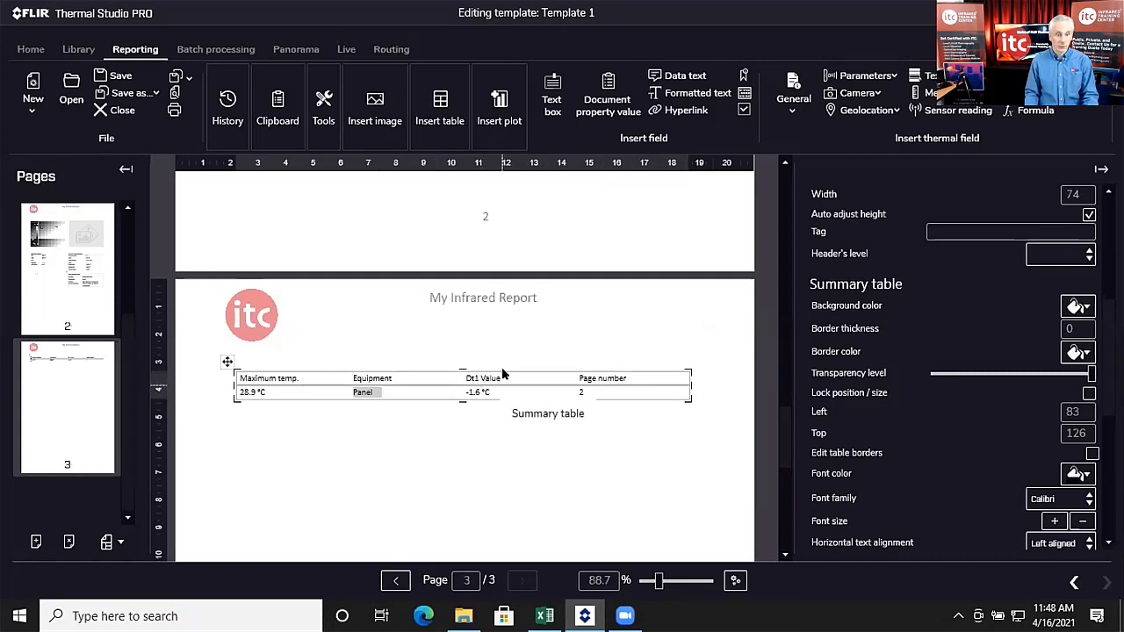
pyautogui.scroll(10, 497, 378)
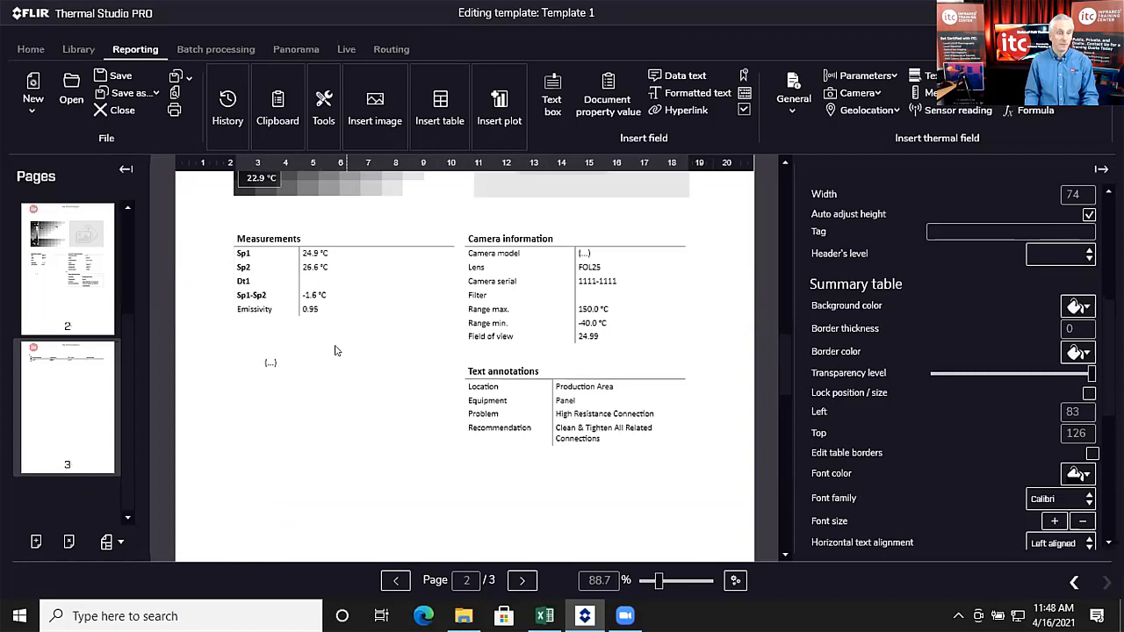
pyautogui.scroll(-10, 334, 355)
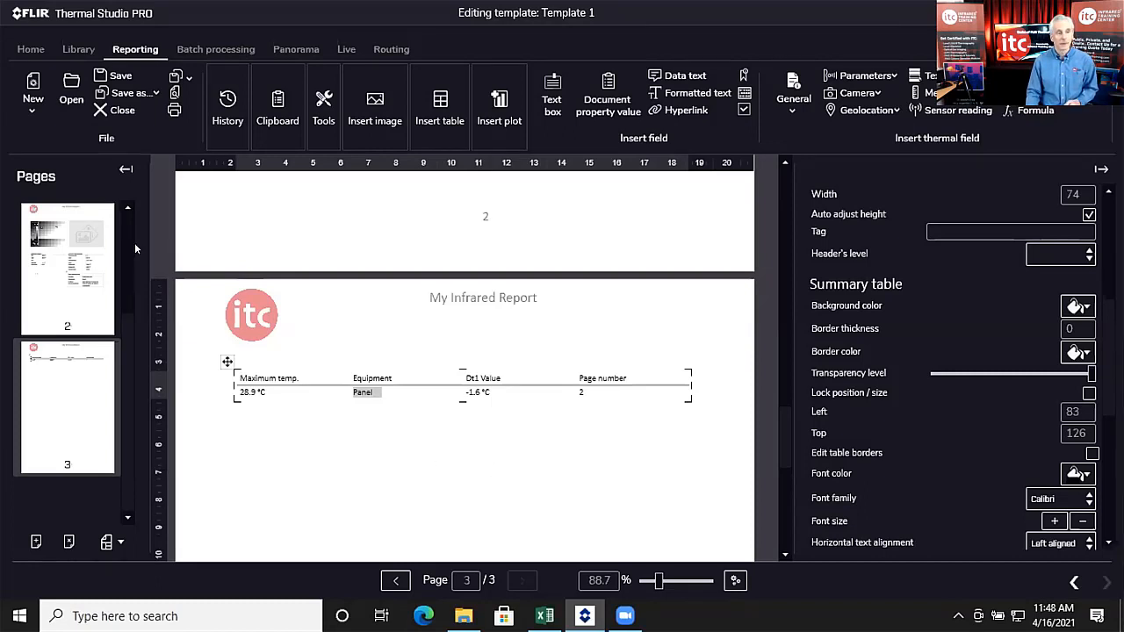
# Step: Save the edited report as a template named TEST 1, then close it
pyautogui.scroll(2, 133, 224)
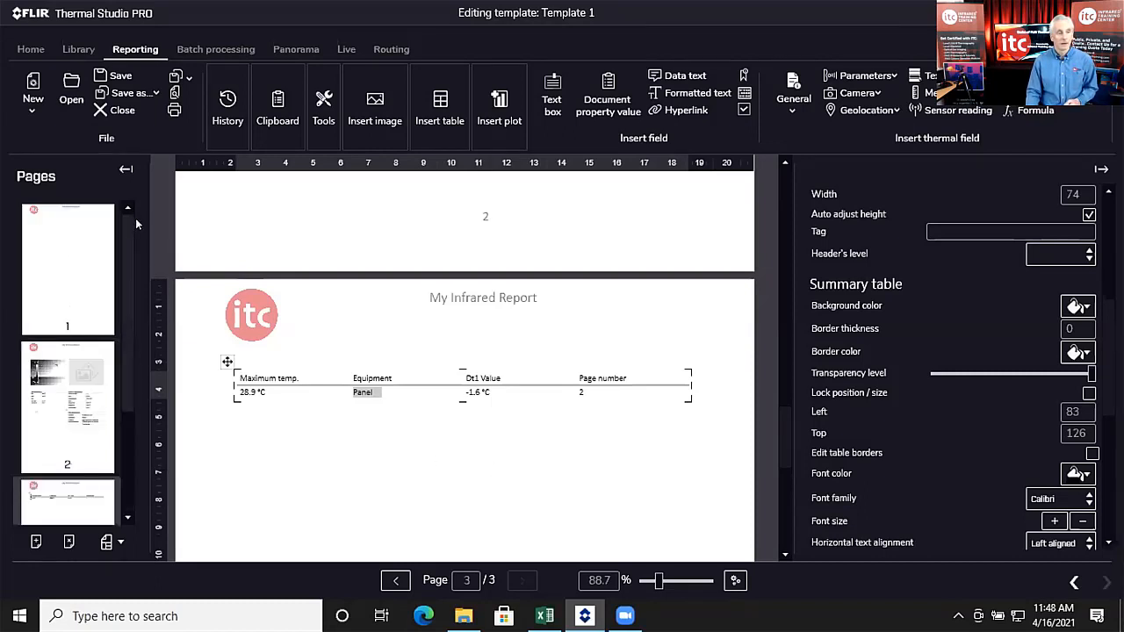
pyautogui.click(156, 92)
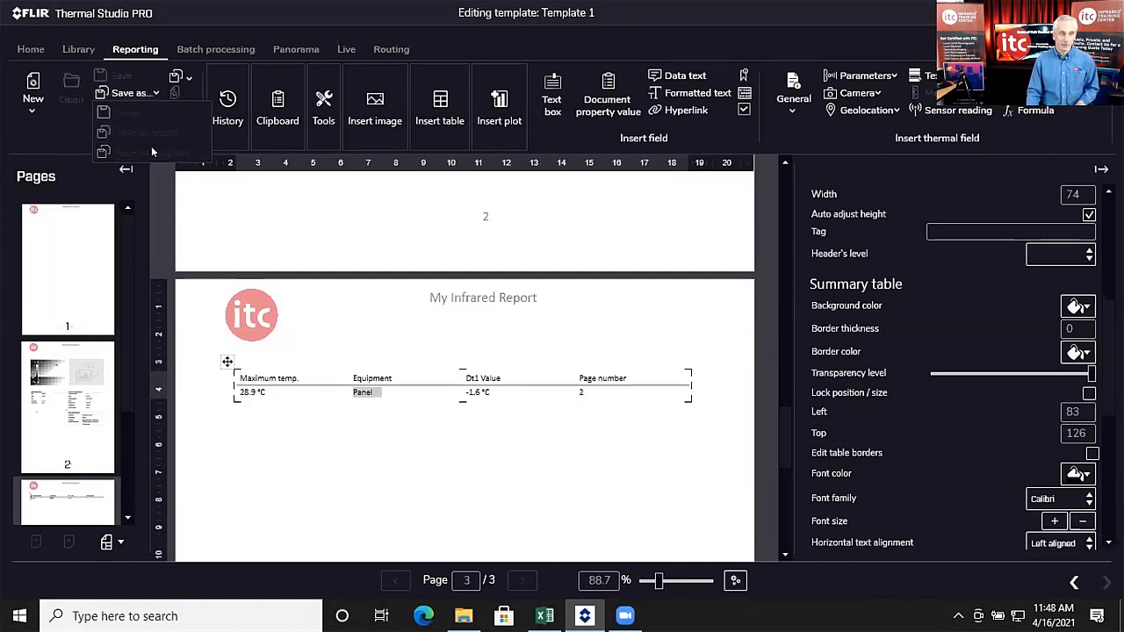
pyautogui.click(152, 152)
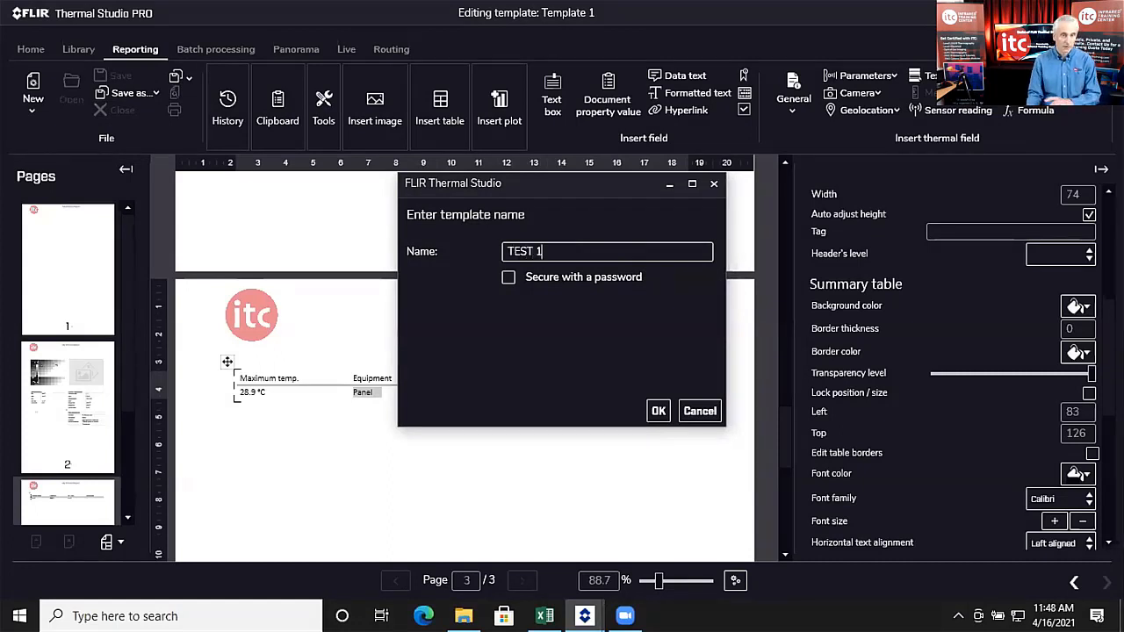
pyautogui.click(655, 411)
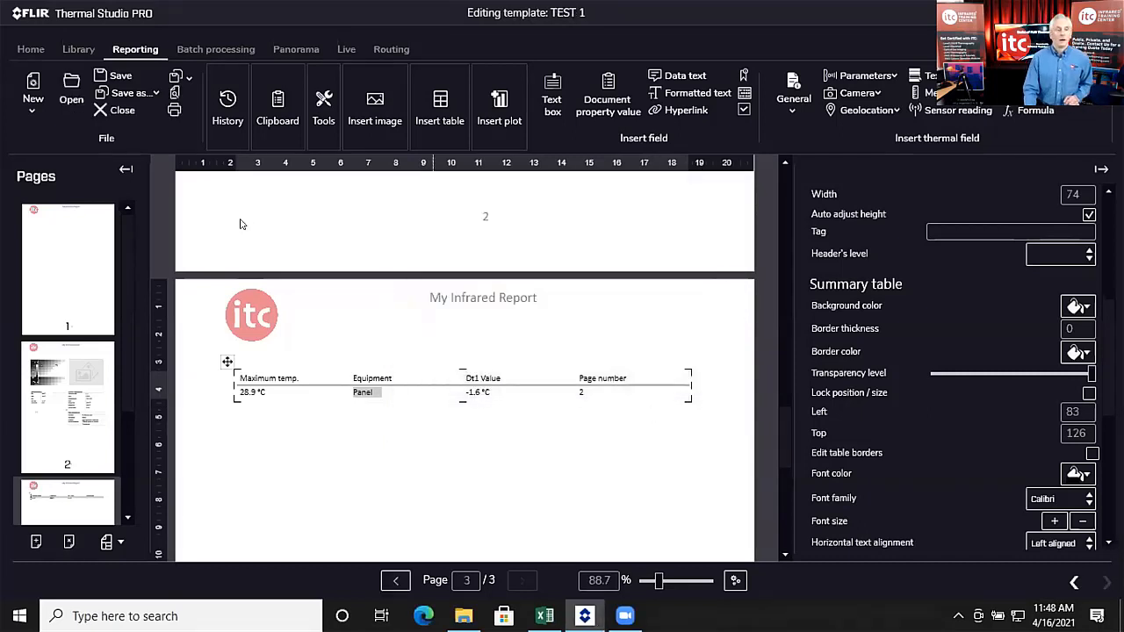
pyautogui.click(123, 112)
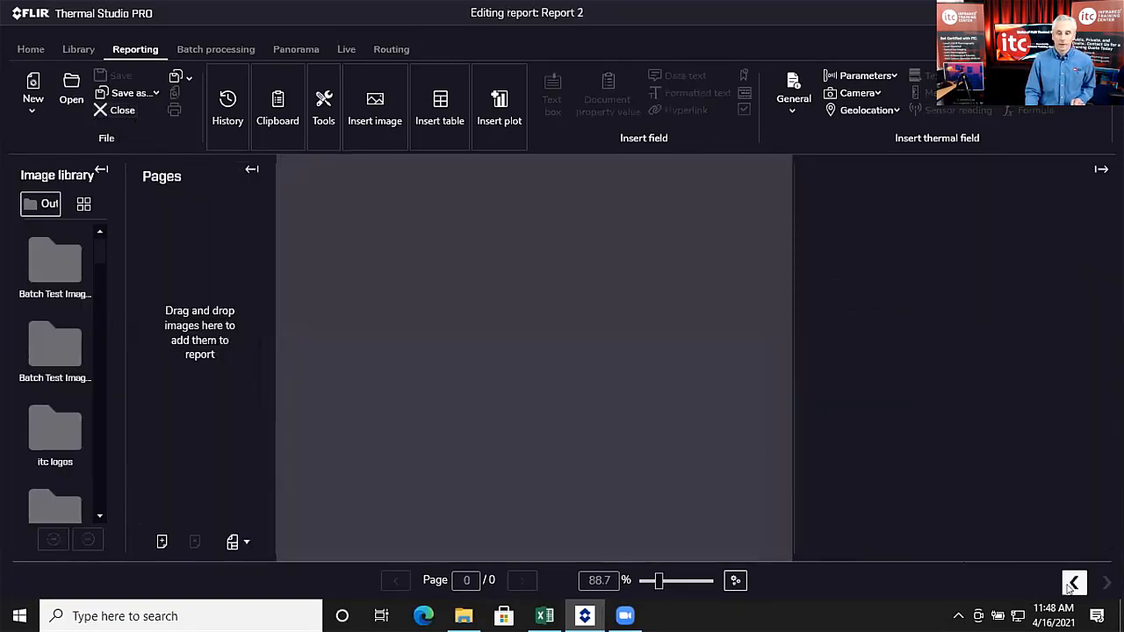
# Step: Choose TEST 1 from the template list as the basis for a new report
pyautogui.click(1073, 584)
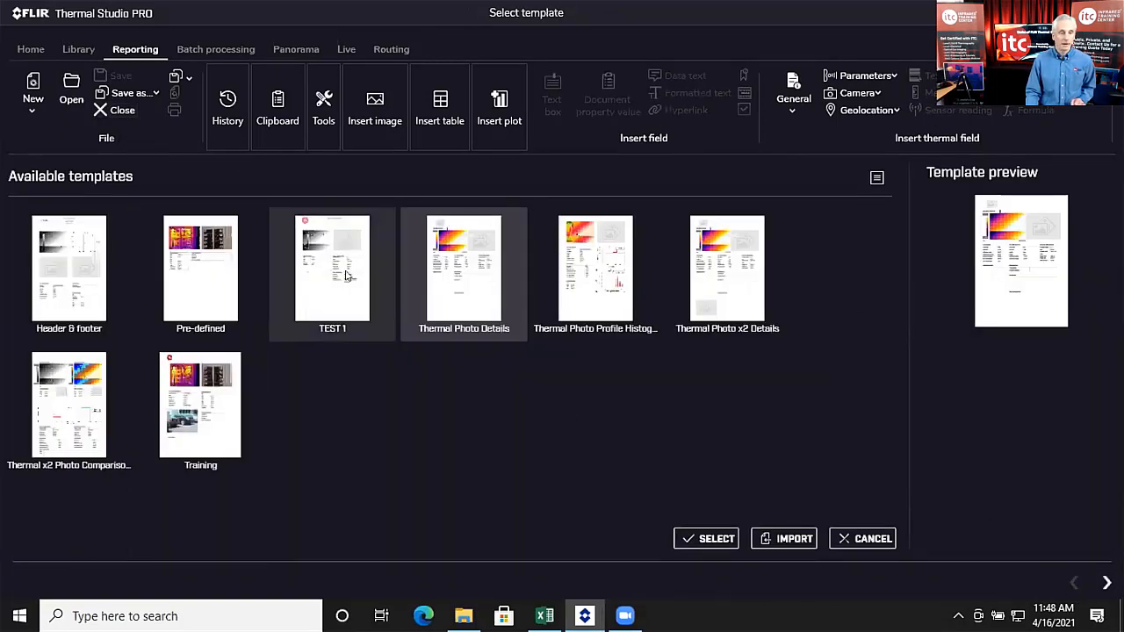
pyautogui.moveTo(343, 272)
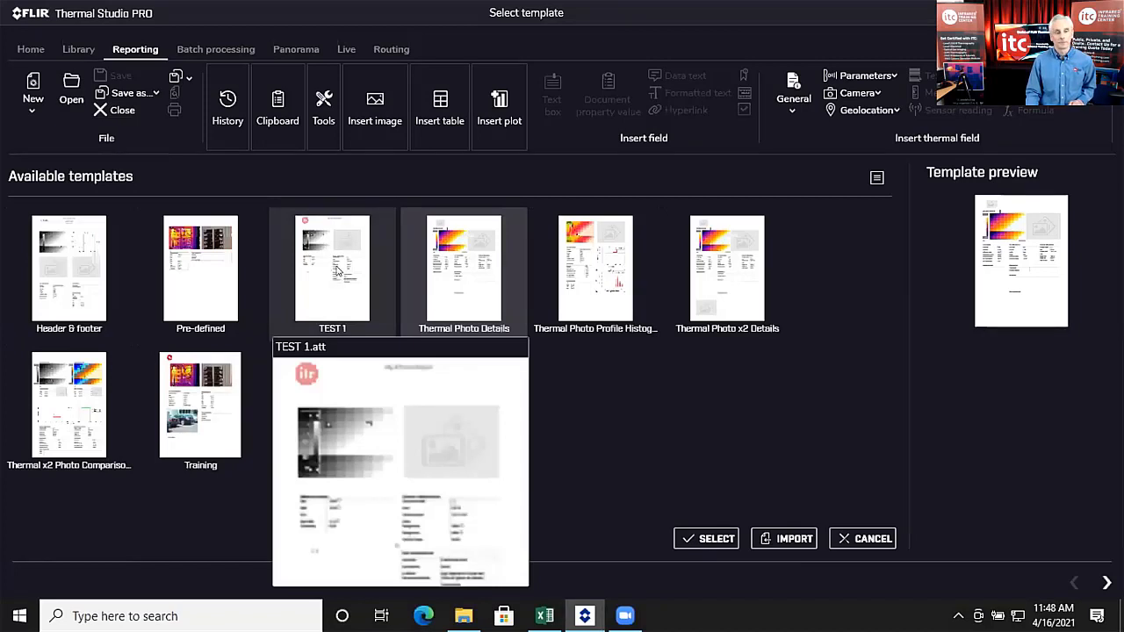
pyautogui.click(347, 313)
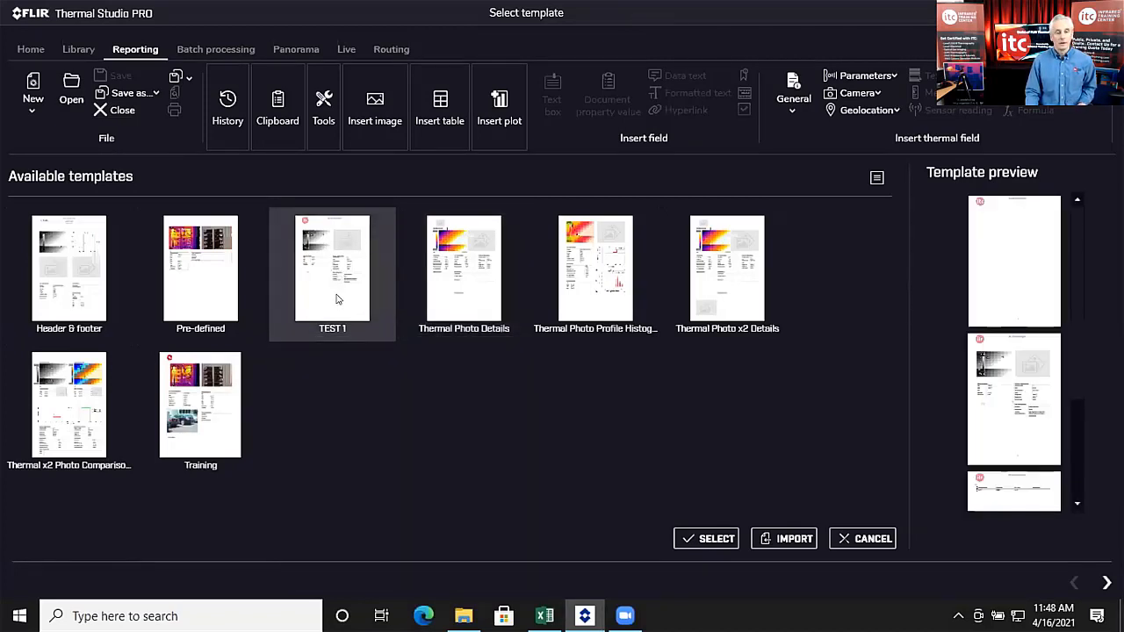
pyautogui.click(702, 537)
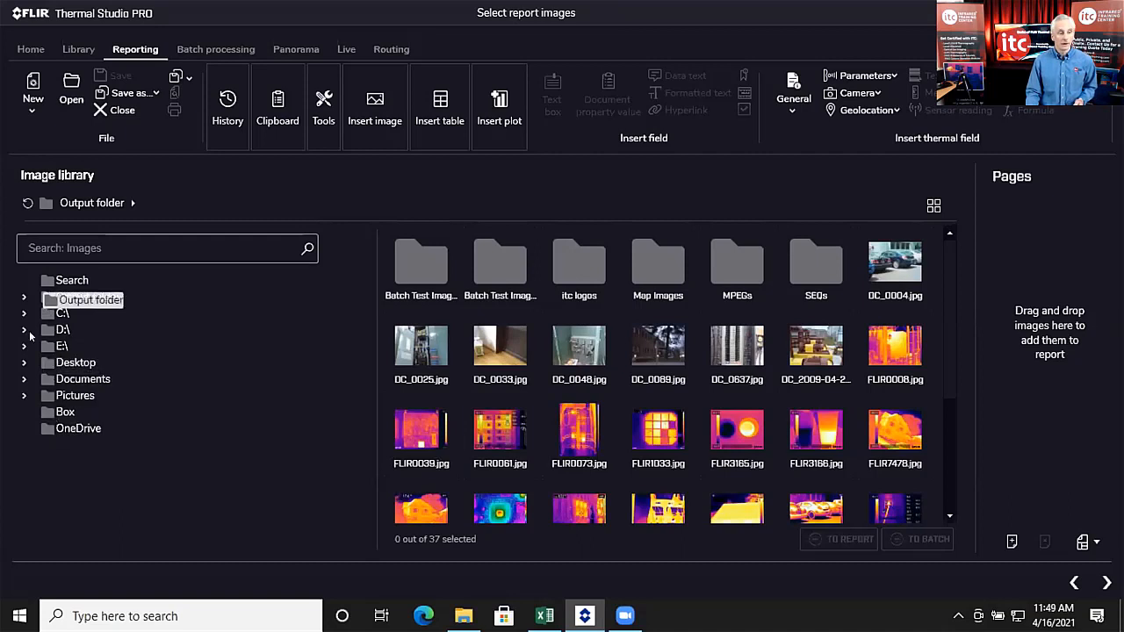
# Step: Add all 11 images from Desktop > Thermal Studio Training > Report Images to the report pages
pyautogui.click(22, 363)
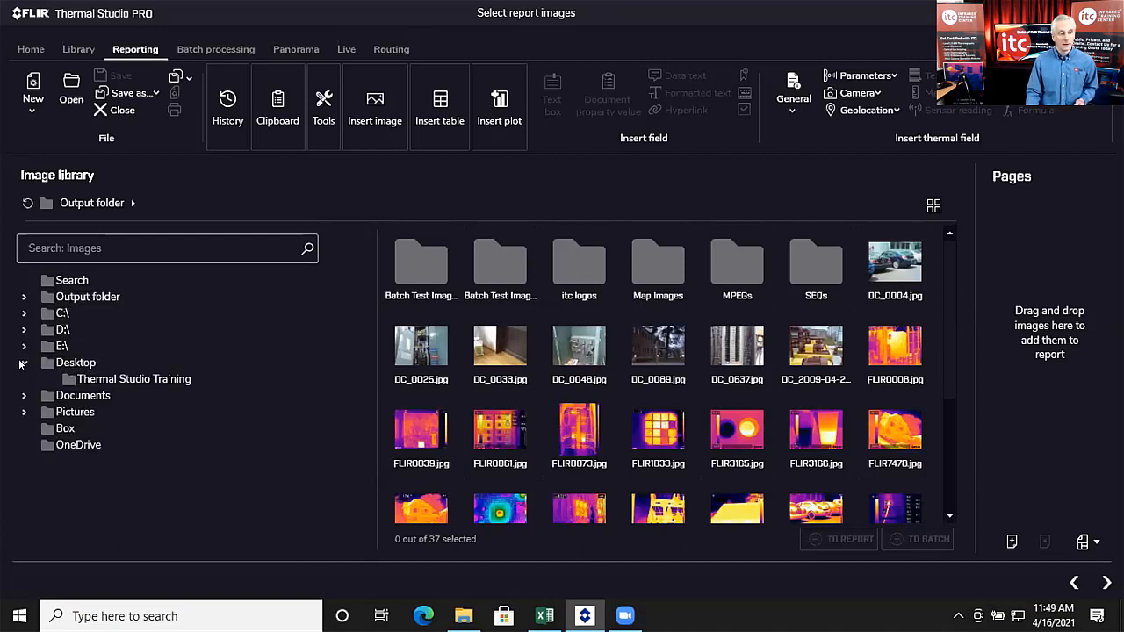
pyautogui.click(44, 379)
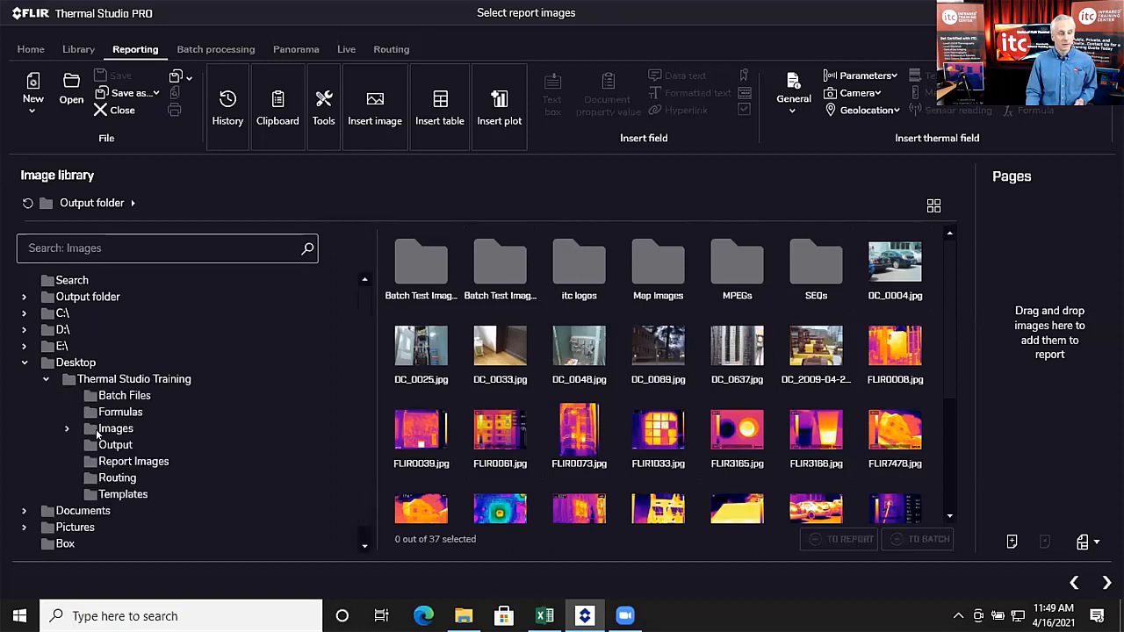
pyautogui.click(112, 460)
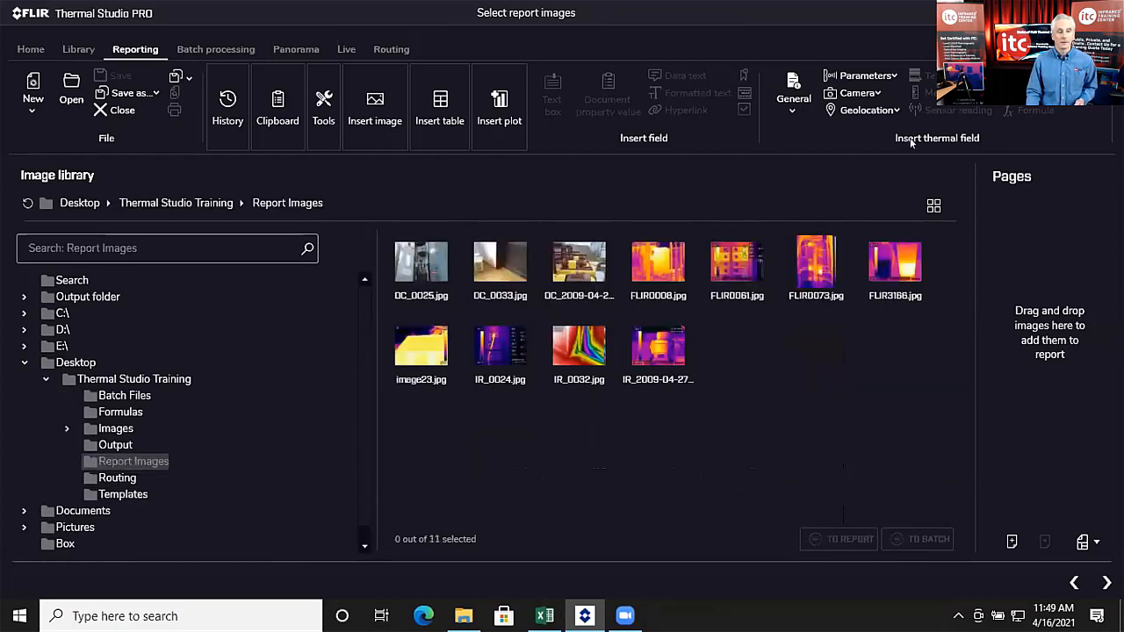
pyautogui.click(424, 271)
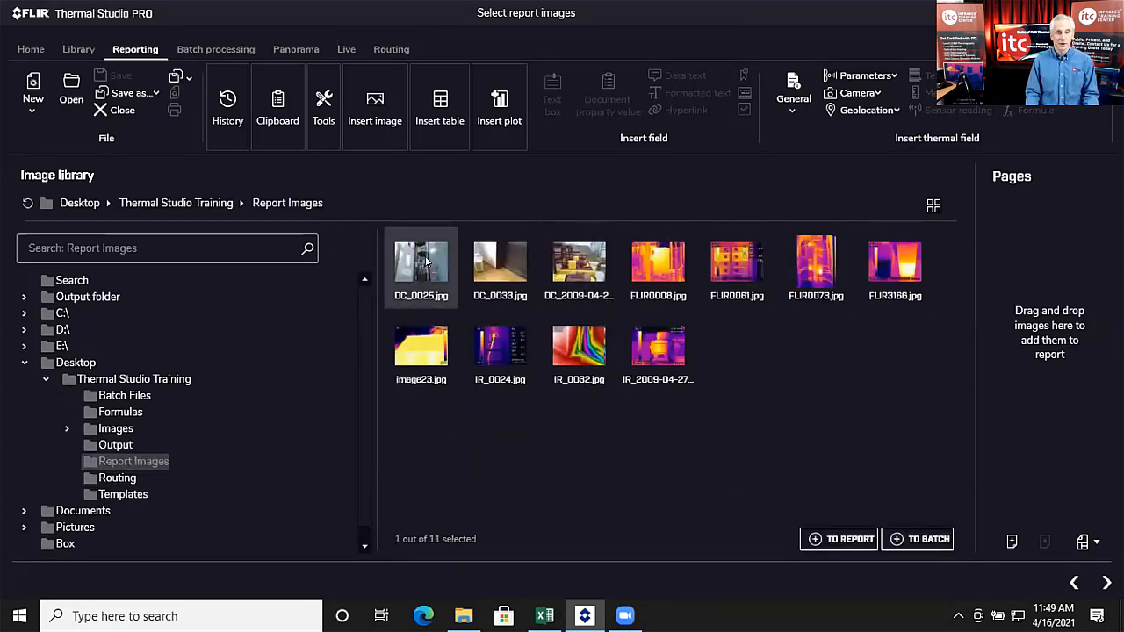
pyautogui.keyDown('shift'); pyautogui.click(646, 350); pyautogui.keyUp('shift')
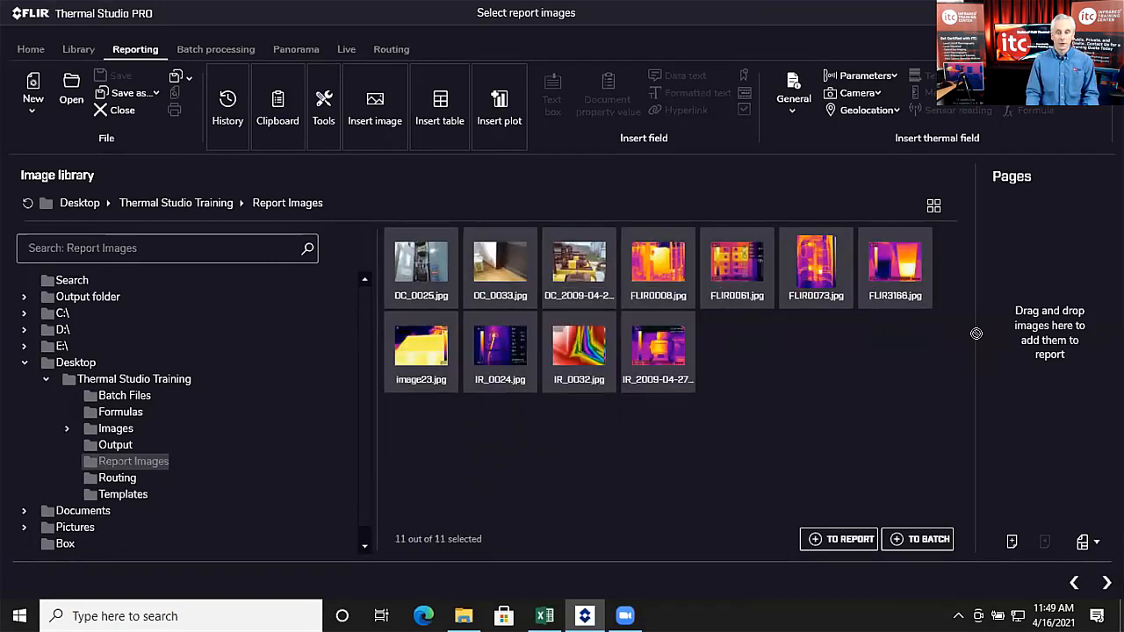
pyautogui.moveTo(1029, 348); pyautogui.dragTo(1028, 352)
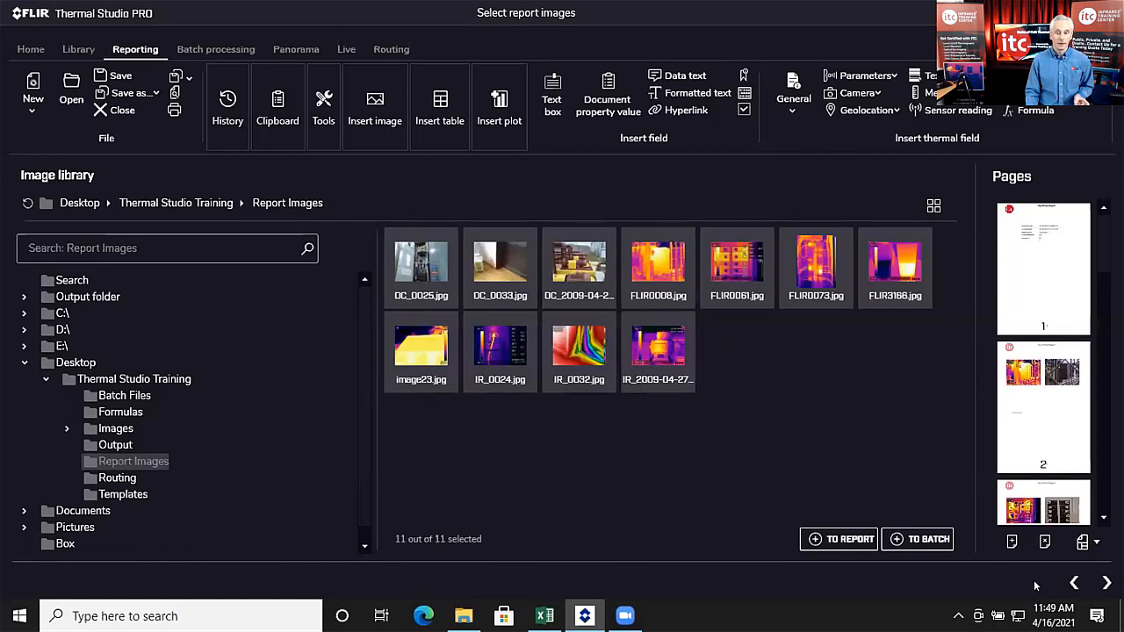
# Step: Enter the thermographer's name in the report's Document properties and save them
pyautogui.click(1105, 583)
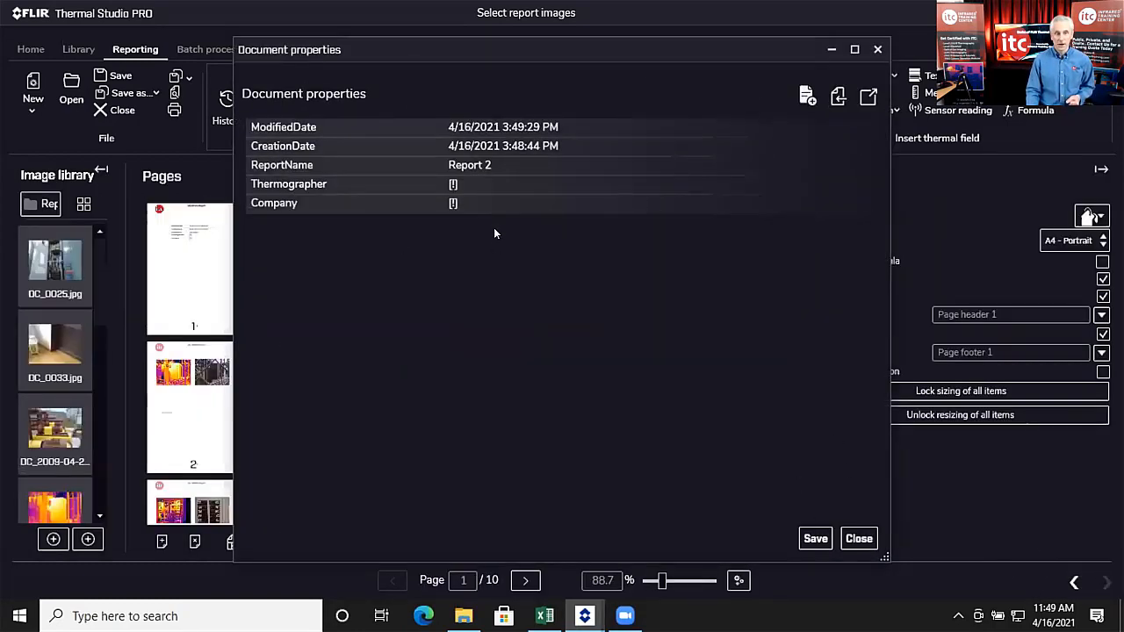
pyautogui.moveTo(547, 50); pyautogui.dragTo(553, 73)
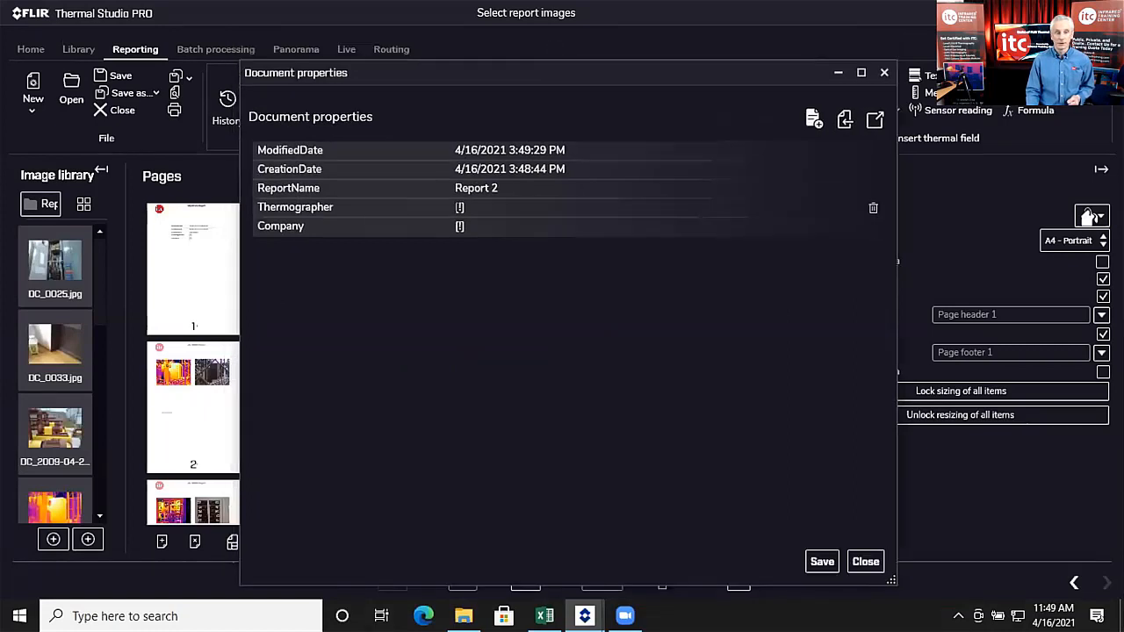
pyautogui.click(472, 206)
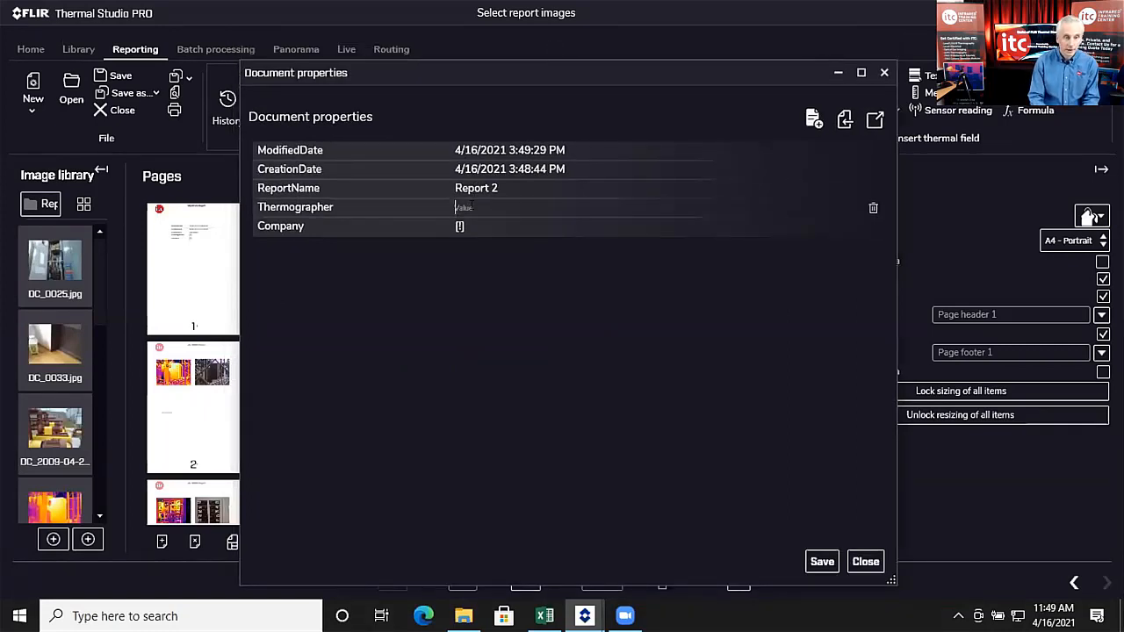
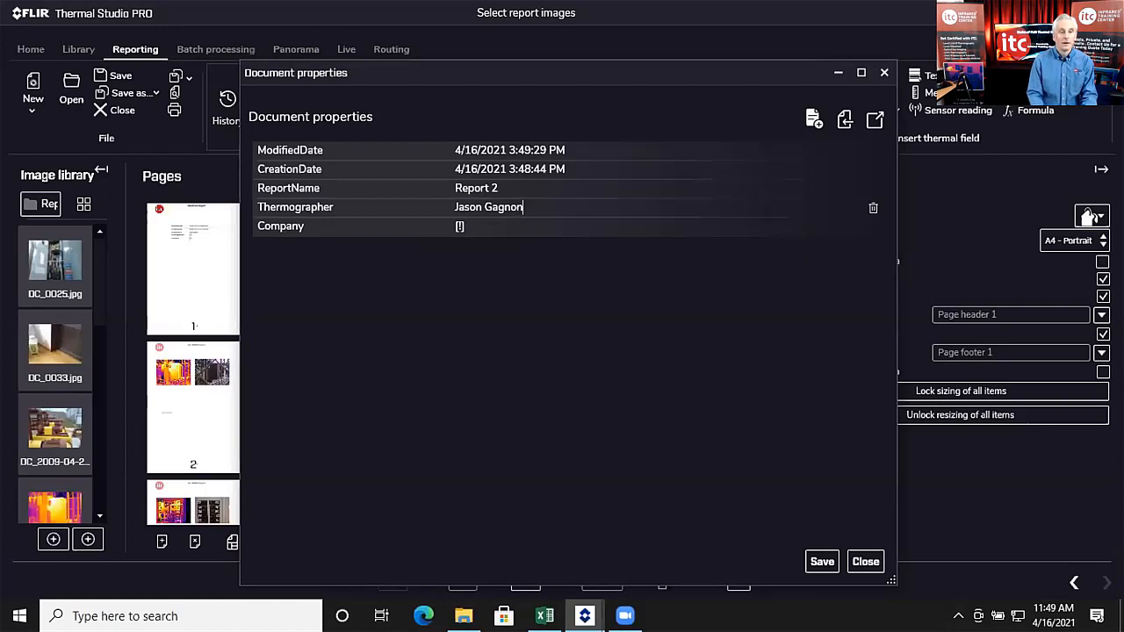
pyautogui.press('Return')
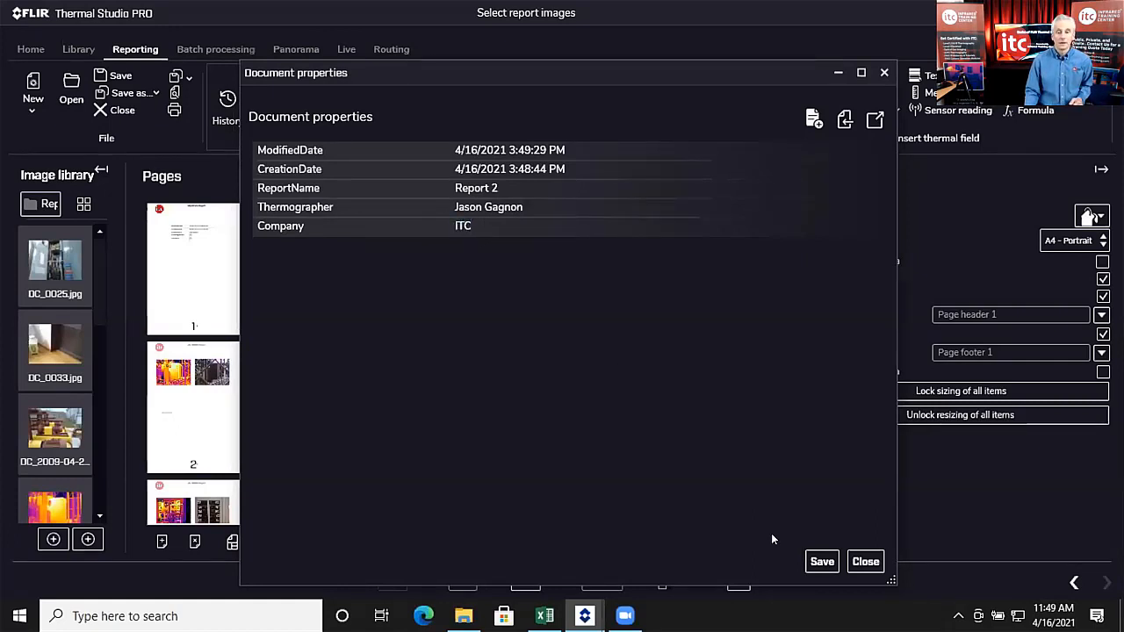
pyautogui.click(830, 560)
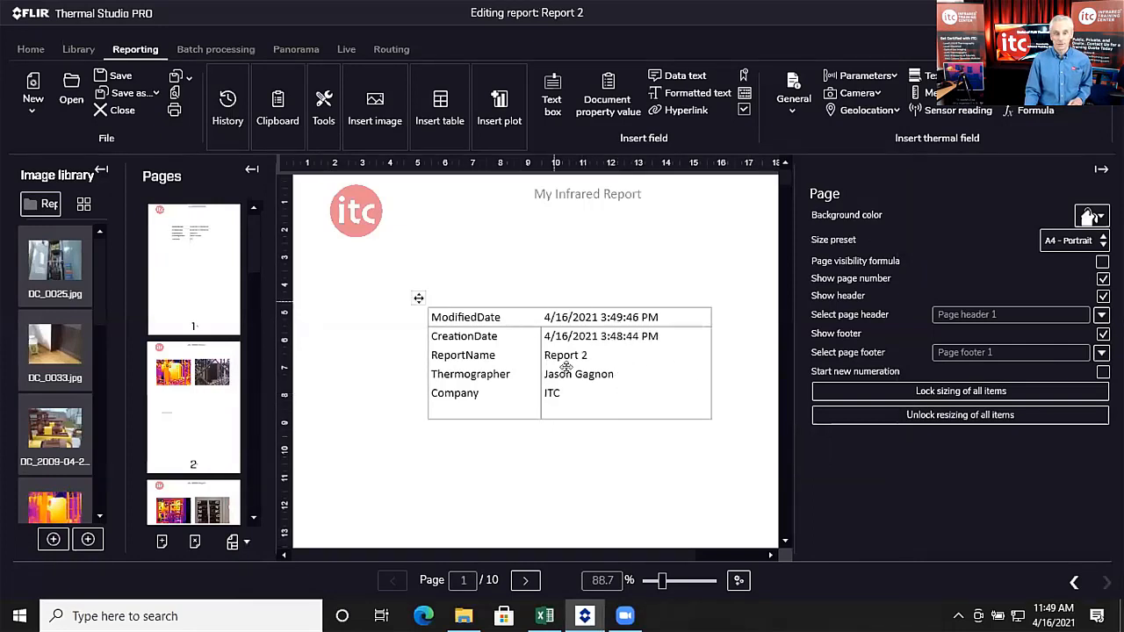
# Step: Scroll through the tables on report page 4
pyautogui.scroll(-3, 179, 301)
pyautogui.click(199, 275)
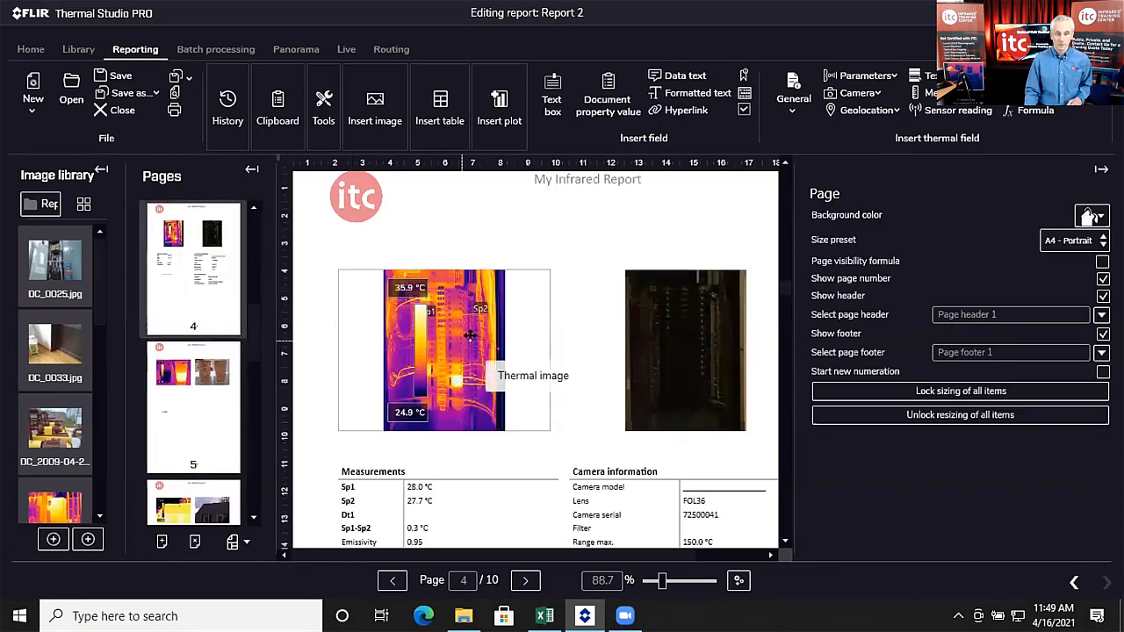
pyautogui.scroll(-2, 612, 350)
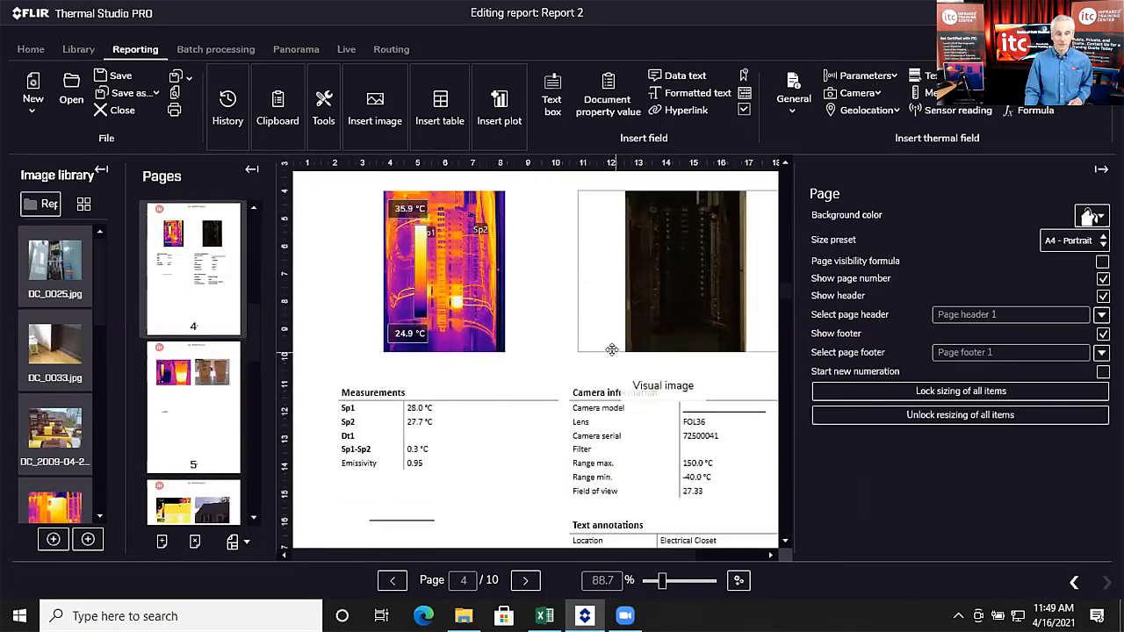
pyautogui.scroll(-1, 557, 334)
pyautogui.scroll(-2, 670, 321)
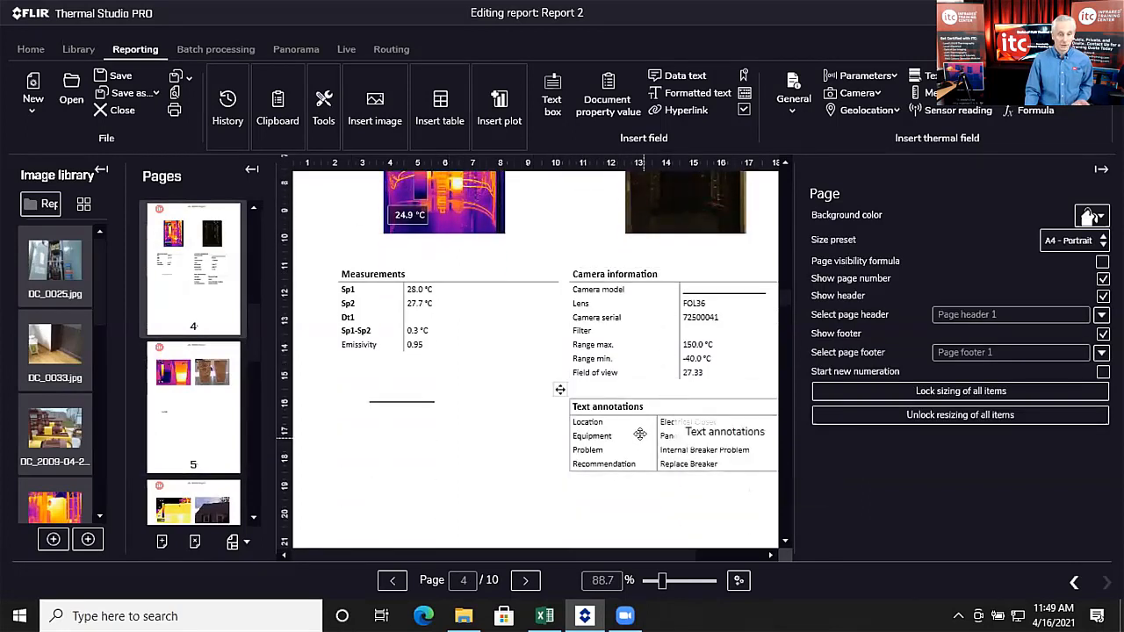
pyautogui.scroll(2, 641, 434)
pyautogui.scroll(-2, 694, 448)
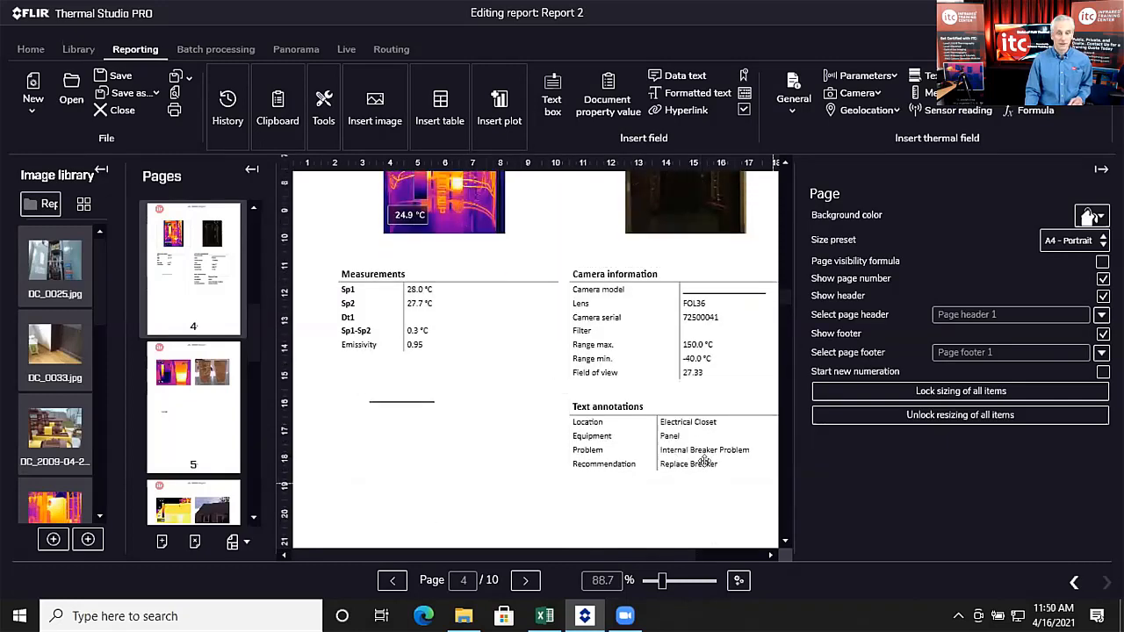
# Step: Show page 5 and open its two-cup thermal image (Sp1 17.6 °C, Sp2 32.5 °C) for editing
pyautogui.click(225, 413)
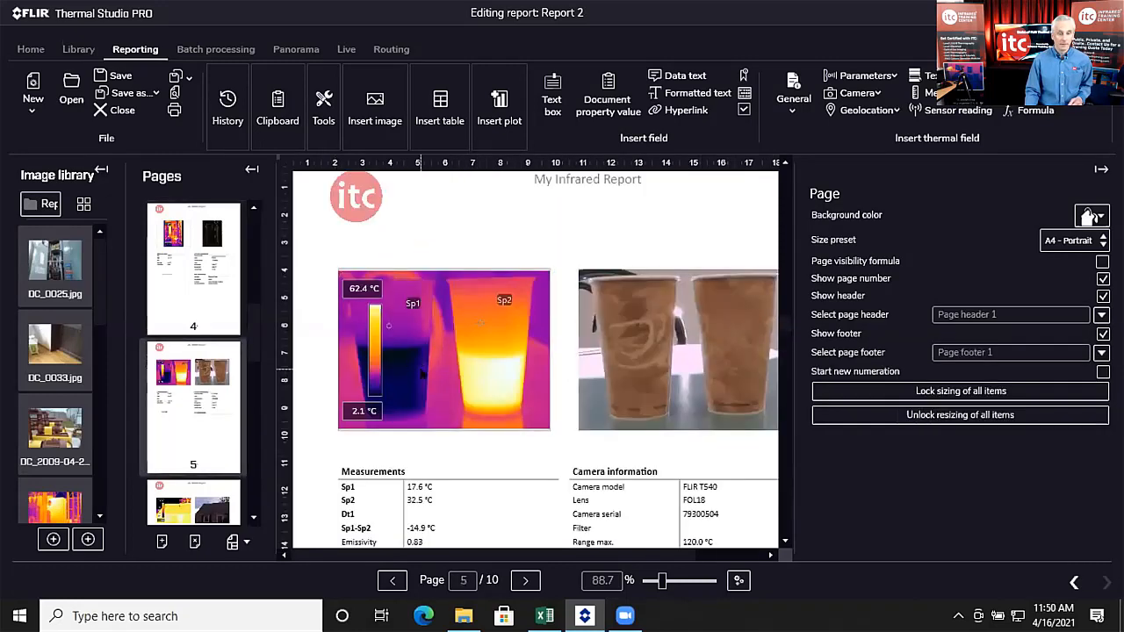
pyautogui.scroll(-5, 414, 365)
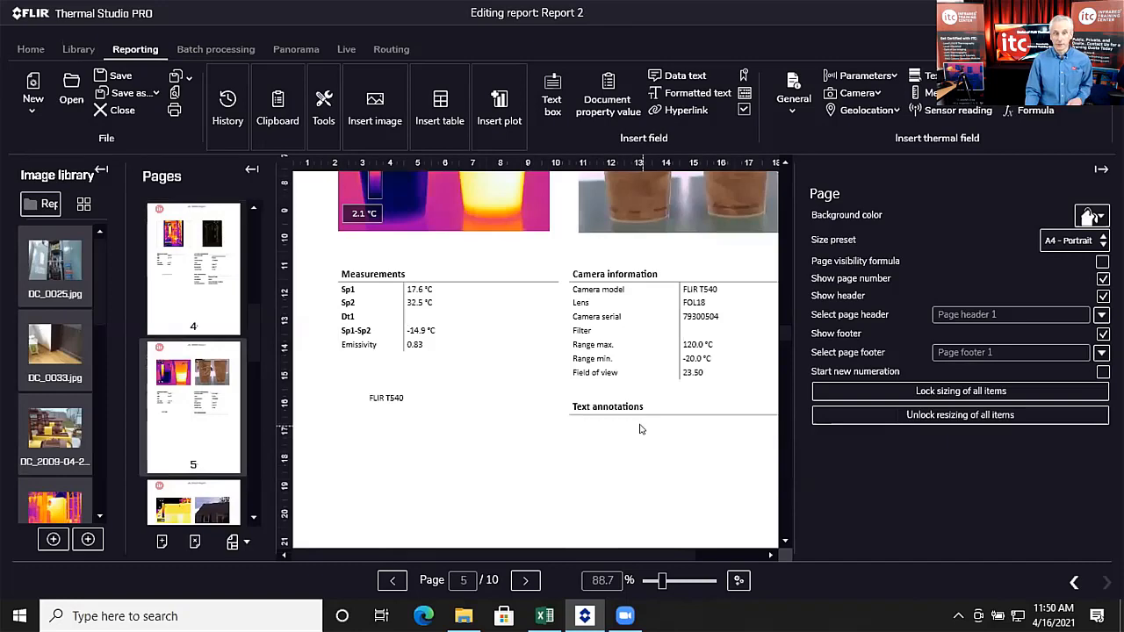
pyautogui.scroll(3, 562, 369)
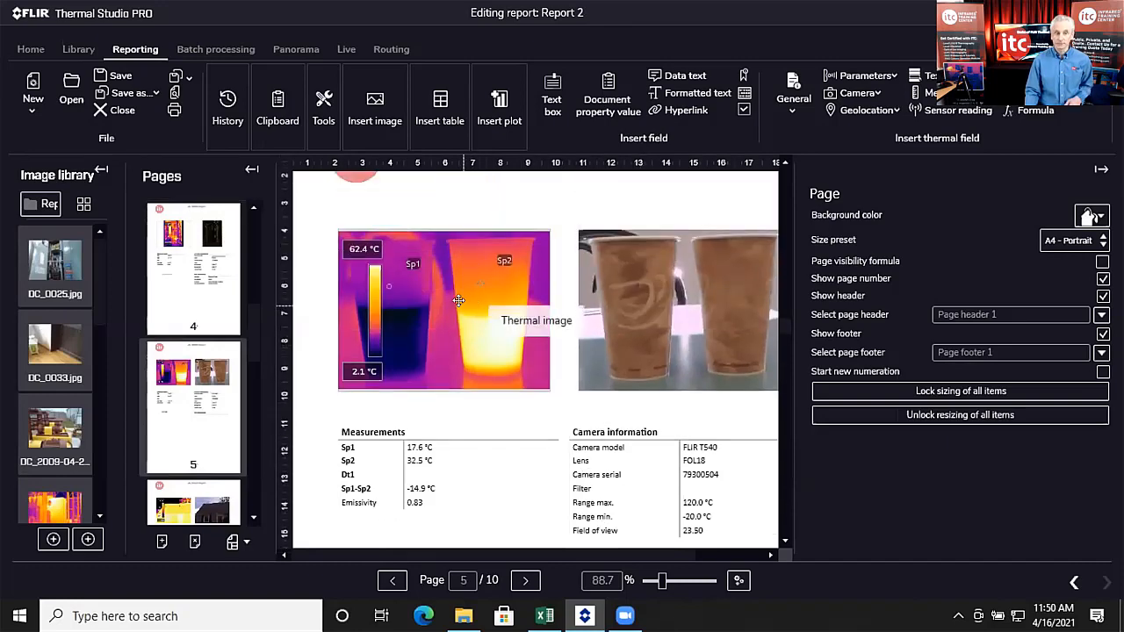
pyautogui.doubleClick(458, 301)
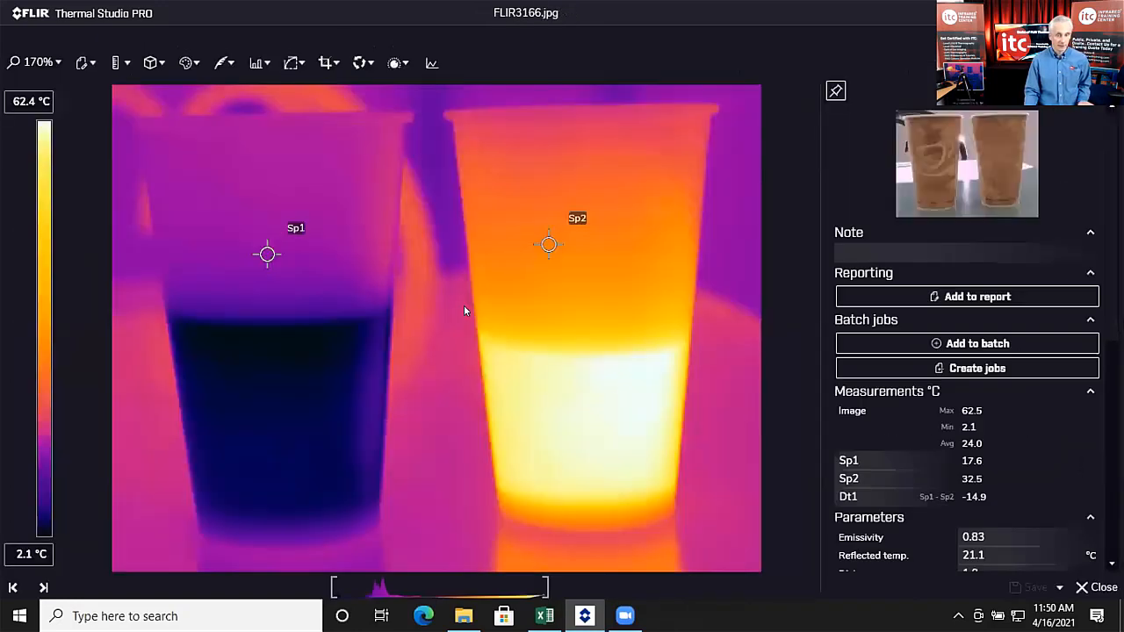
# Step: Apply the Electrical Inspection text annotations to FLIR3166.jpg, save it and return to the report
pyautogui.scroll(-8, 914, 440)
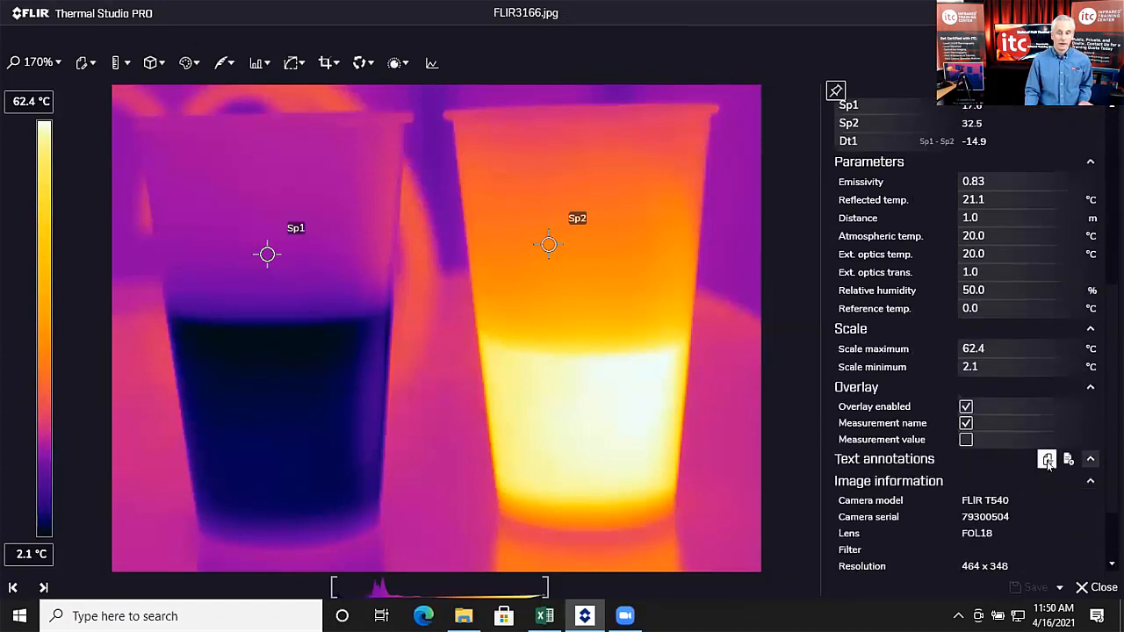
pyautogui.click(1048, 460)
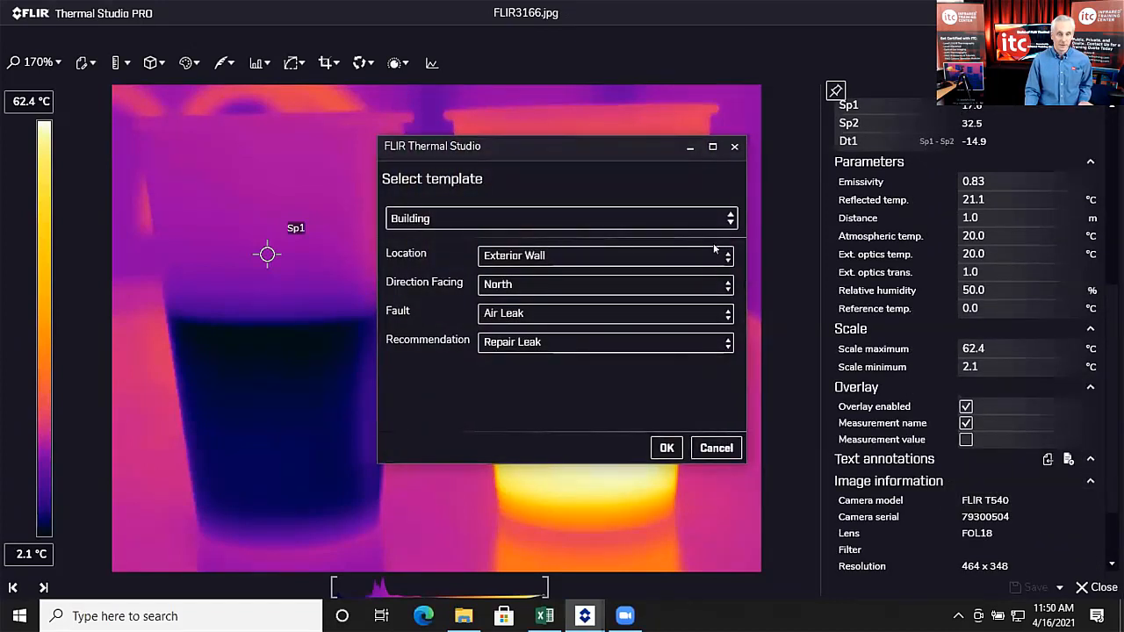
pyautogui.click(728, 219)
pyautogui.click(545, 287)
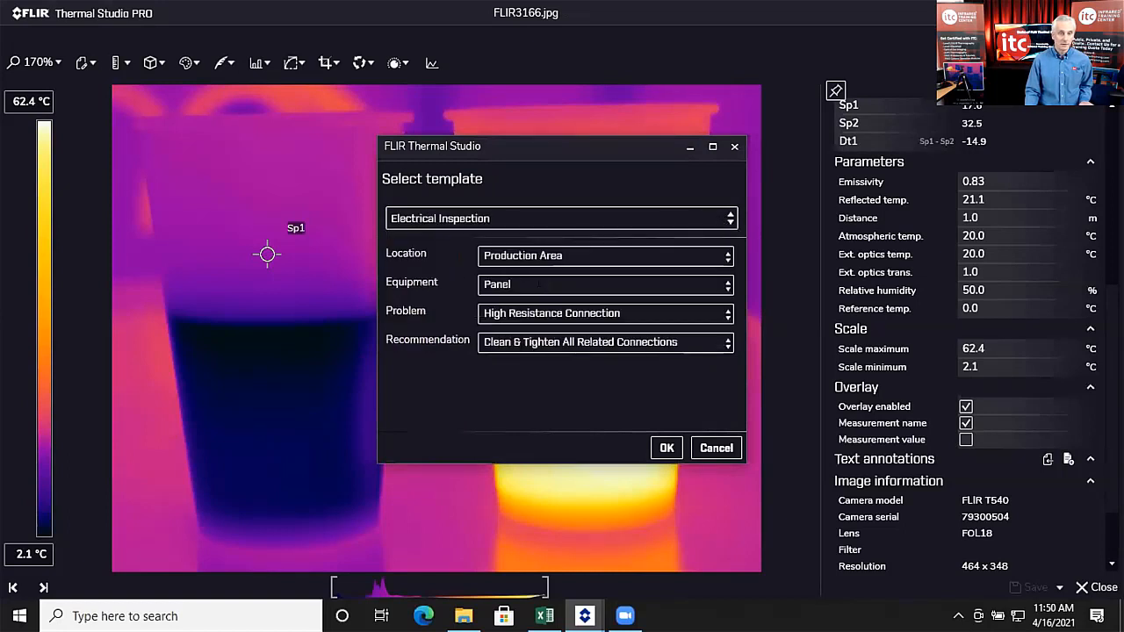
pyautogui.click(667, 449)
pyautogui.click(1032, 588)
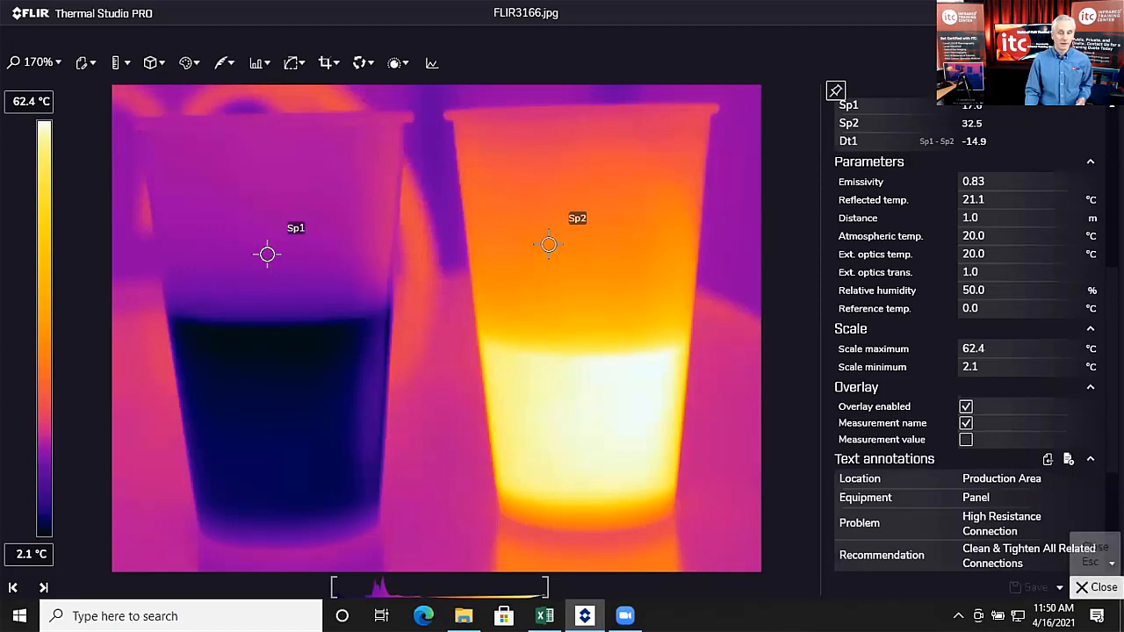
pyautogui.click(1101, 594)
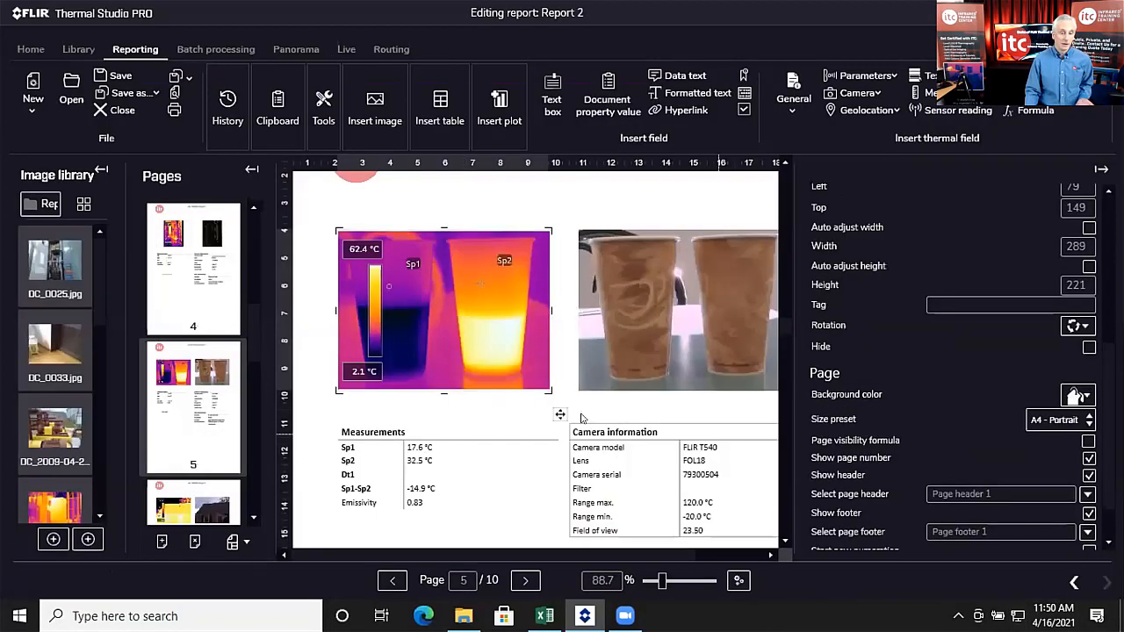
# Step: Review page 5's tables, including the new Text annotations table
pyautogui.scroll(-2, 430, 384)
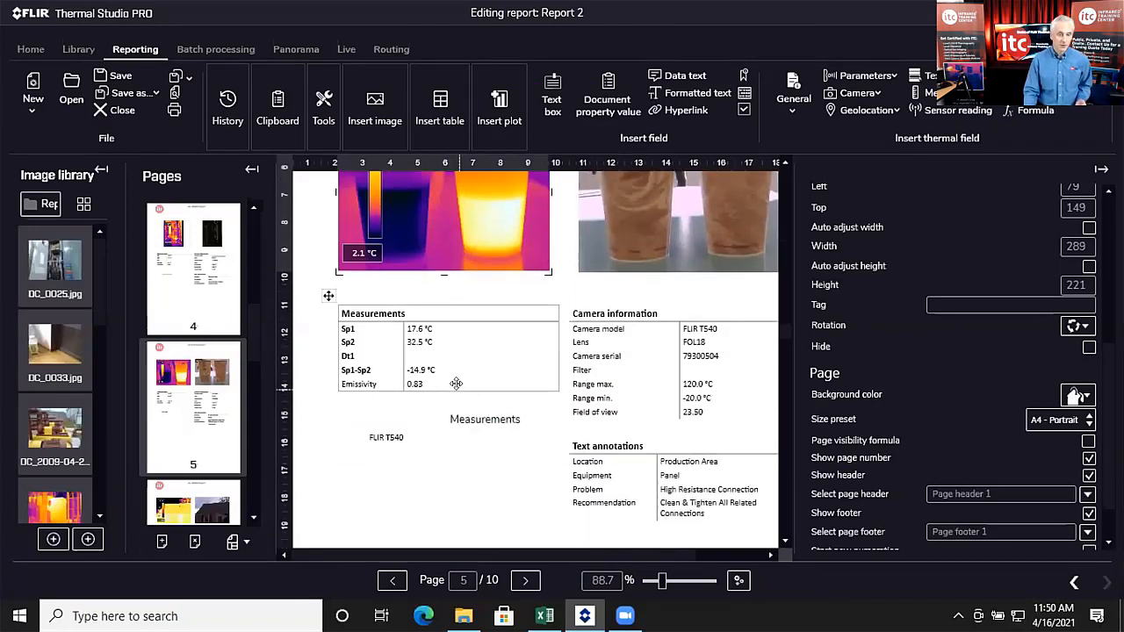
pyautogui.scroll(-2, 447, 380)
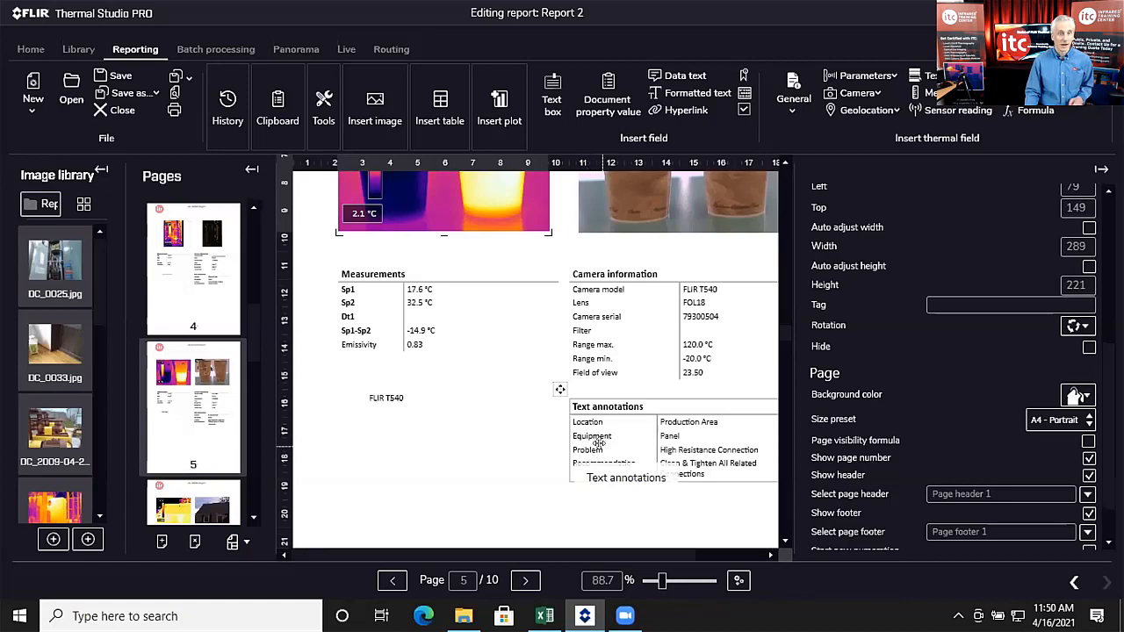
pyautogui.scroll(3, 502, 389)
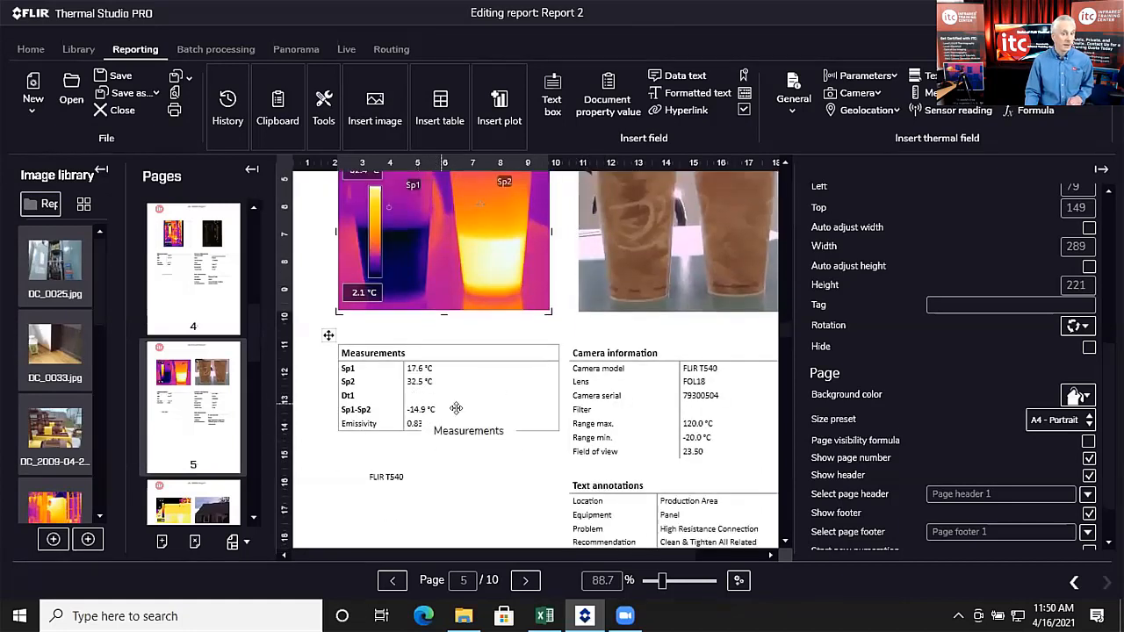
pyautogui.scroll(-3, 439, 403)
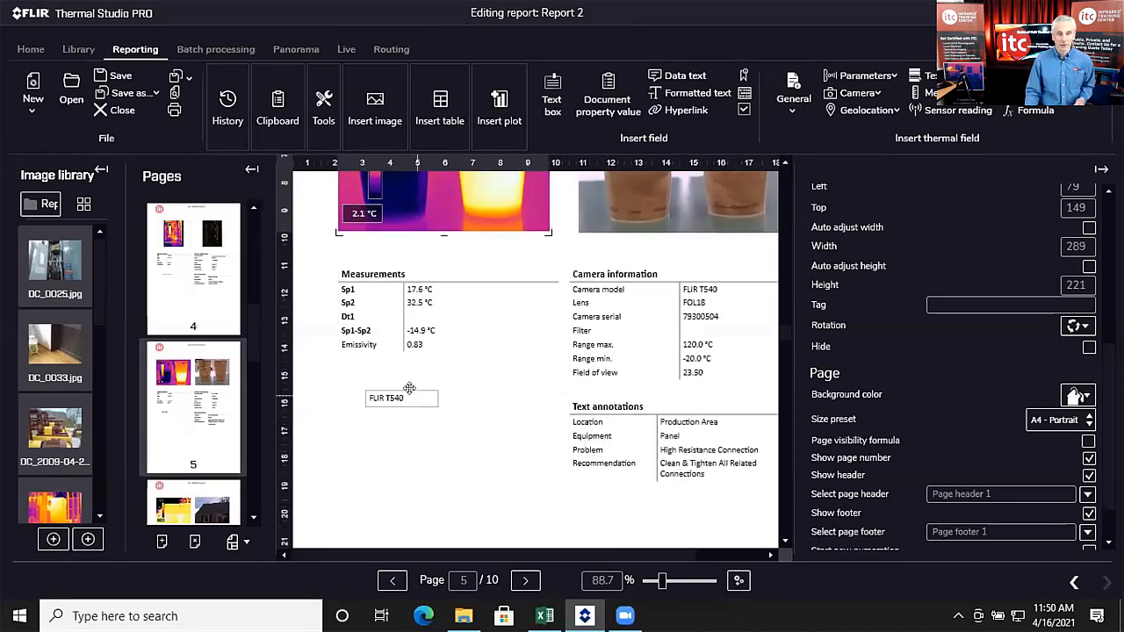
pyautogui.scroll(3, 413, 391)
pyautogui.scroll(-20, 413, 398)
# Step: Go to page 10 and inspect its summary table covering pages 2–9
pyautogui.moveTo(249, 332); pyautogui.dragTo(254, 492)
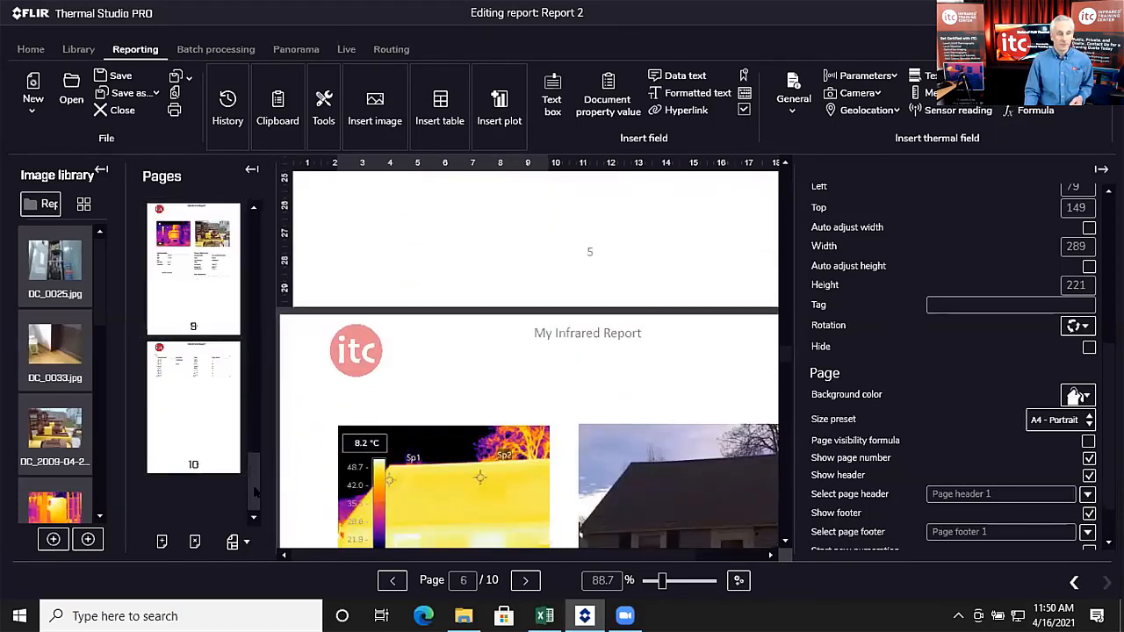
pyautogui.click(193, 404)
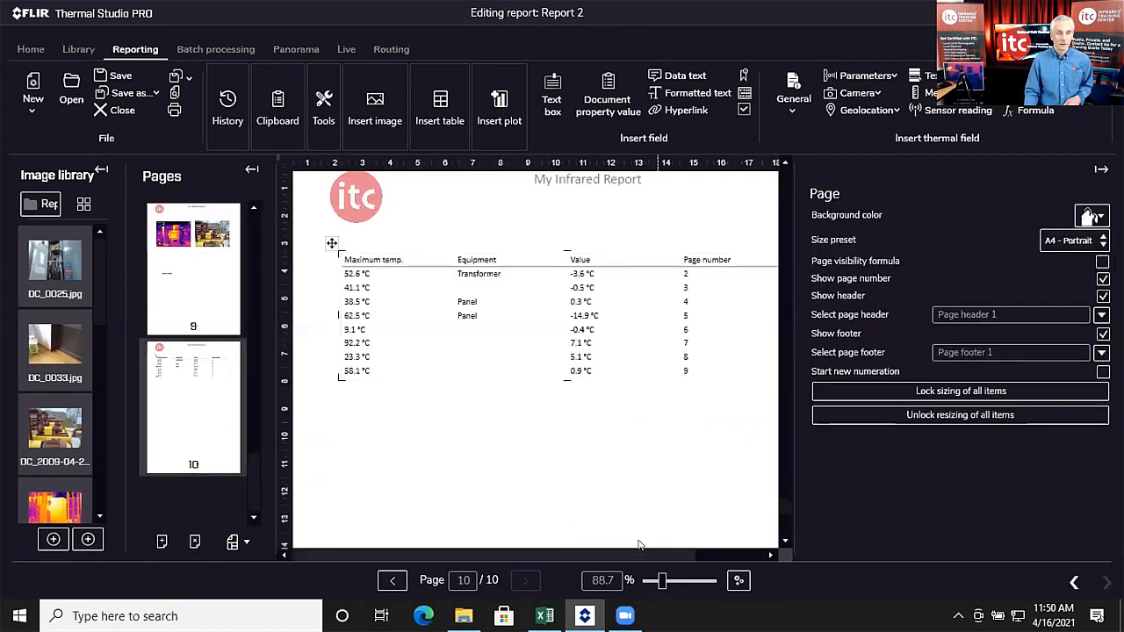
pyautogui.click(522, 354)
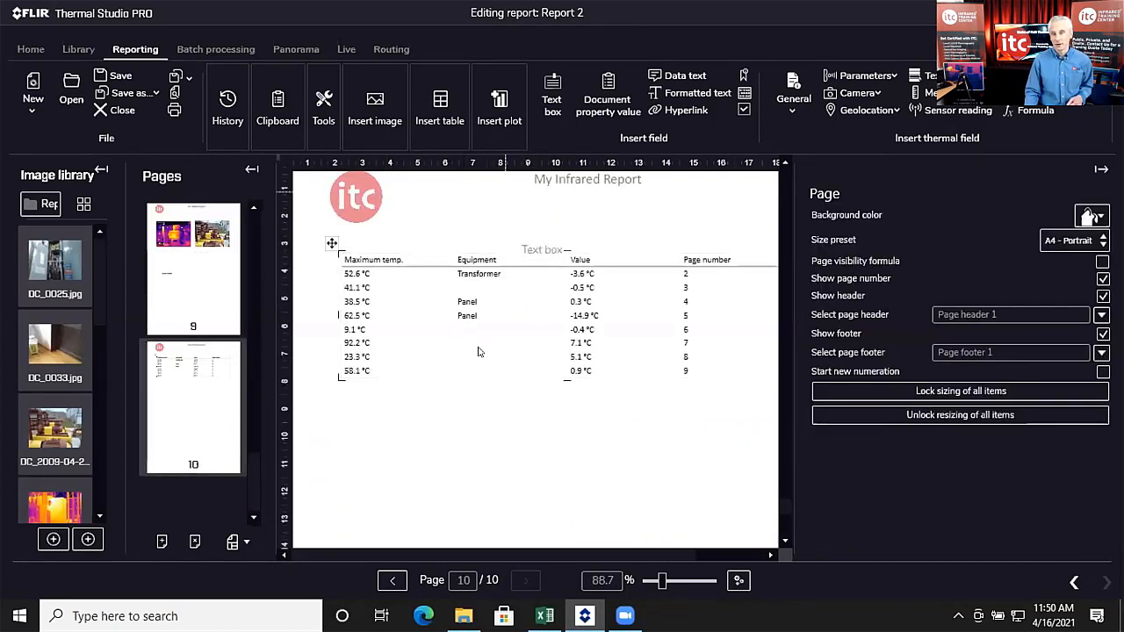
pyautogui.click(487, 383)
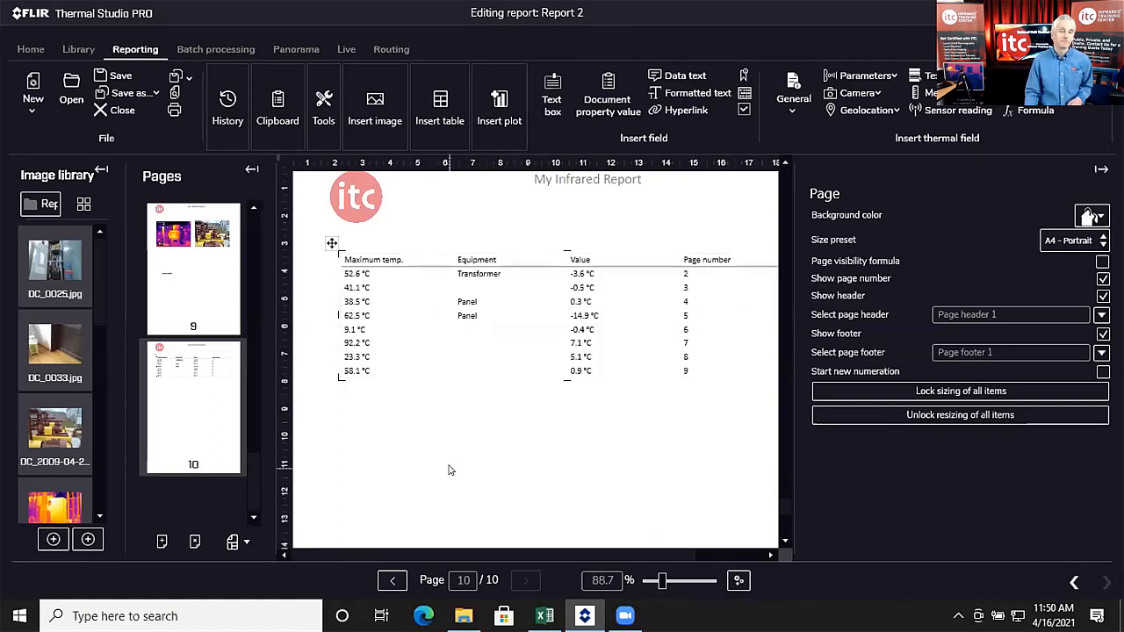
pyautogui.scroll(-1, 459, 479)
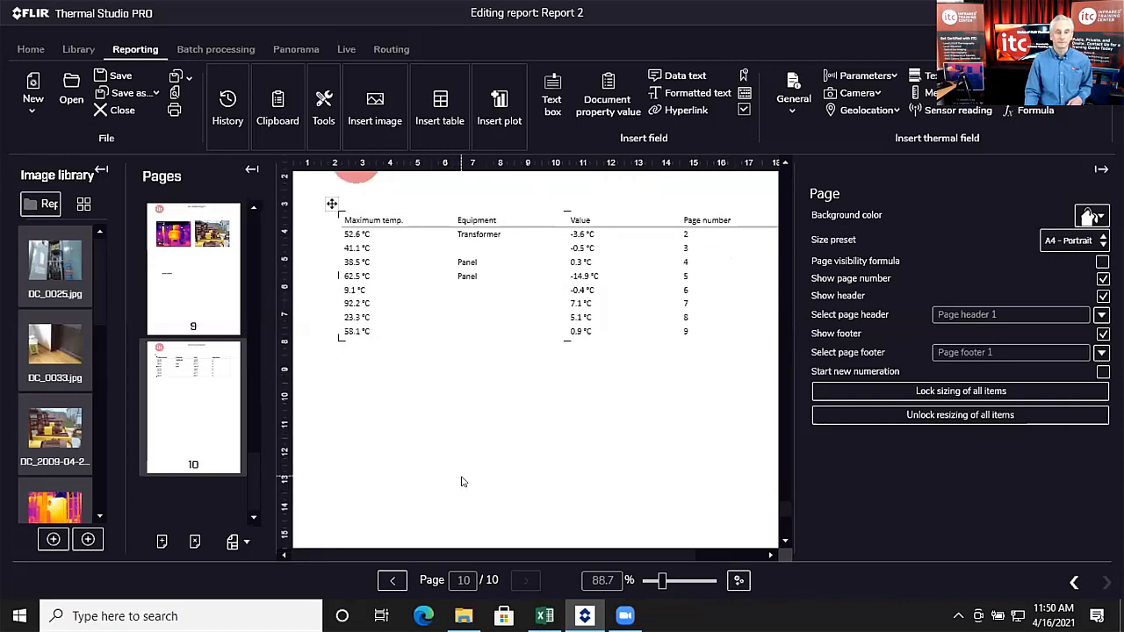
pyautogui.scroll(2, 462, 482)
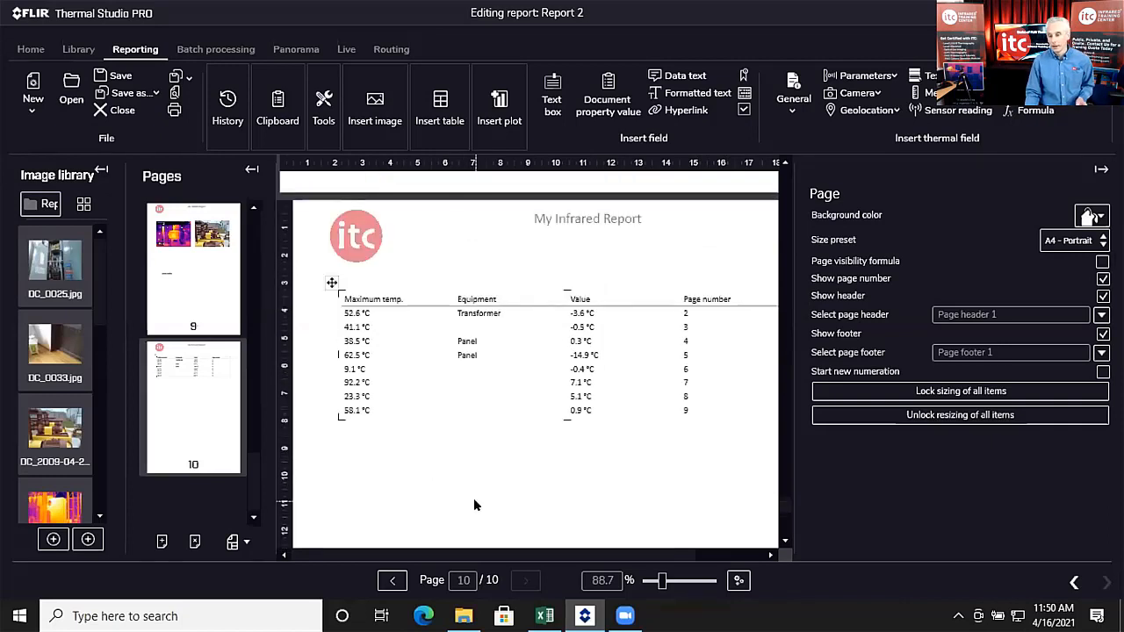
# Step: Close Report 2 without saving and create a TEST 1 RapidReport shortcut on the desktop
pyautogui.click(98, 111)
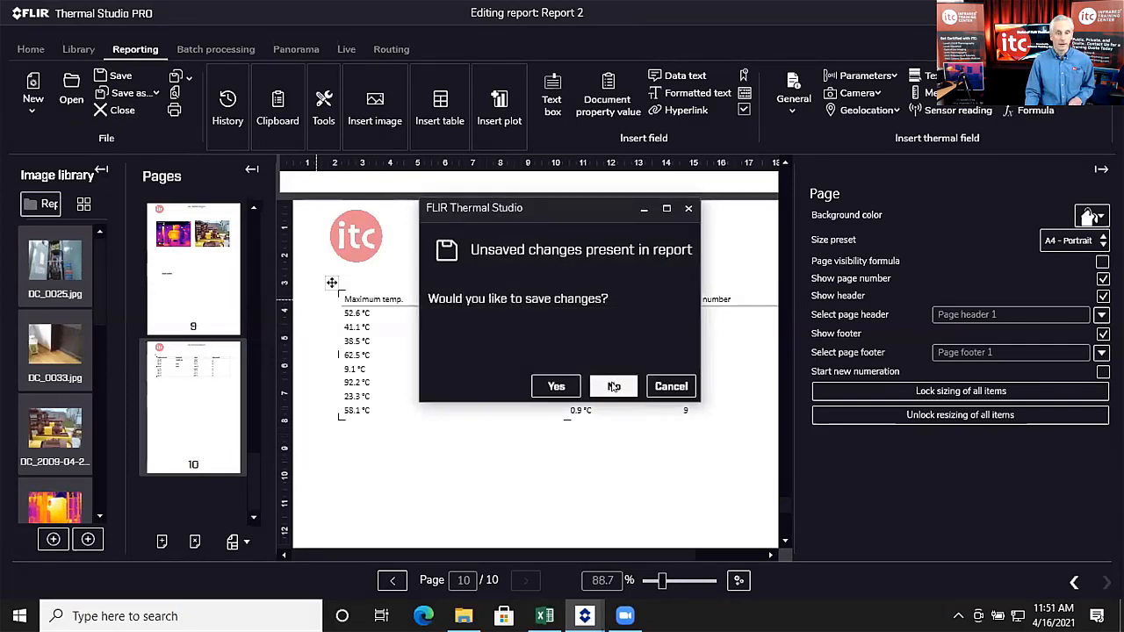
pyautogui.click(614, 387)
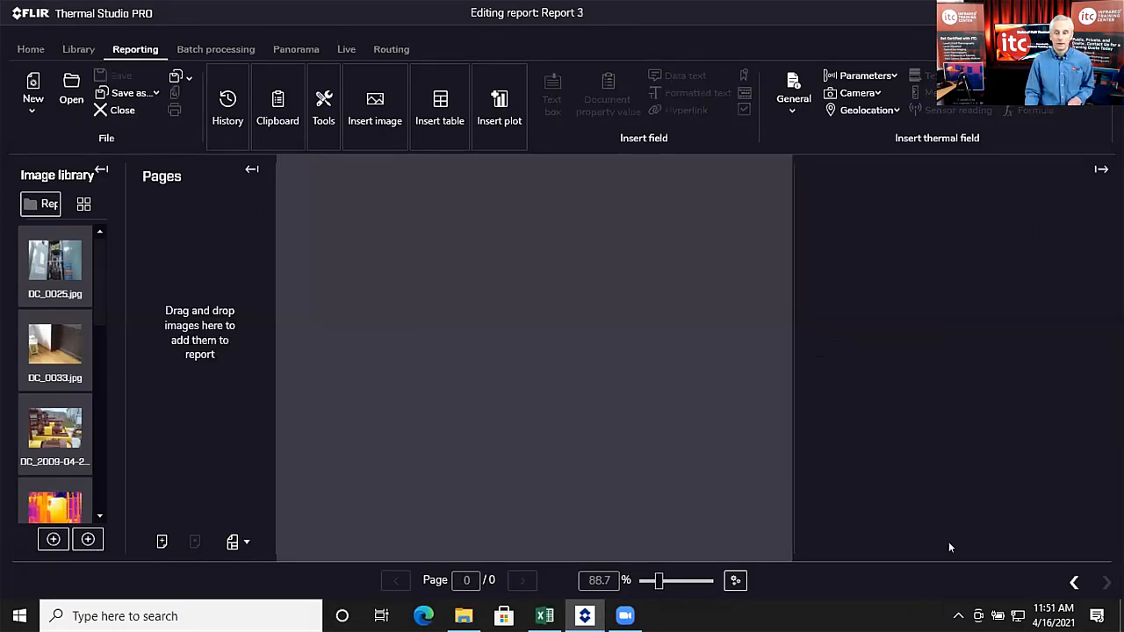
pyautogui.click(1074, 582)
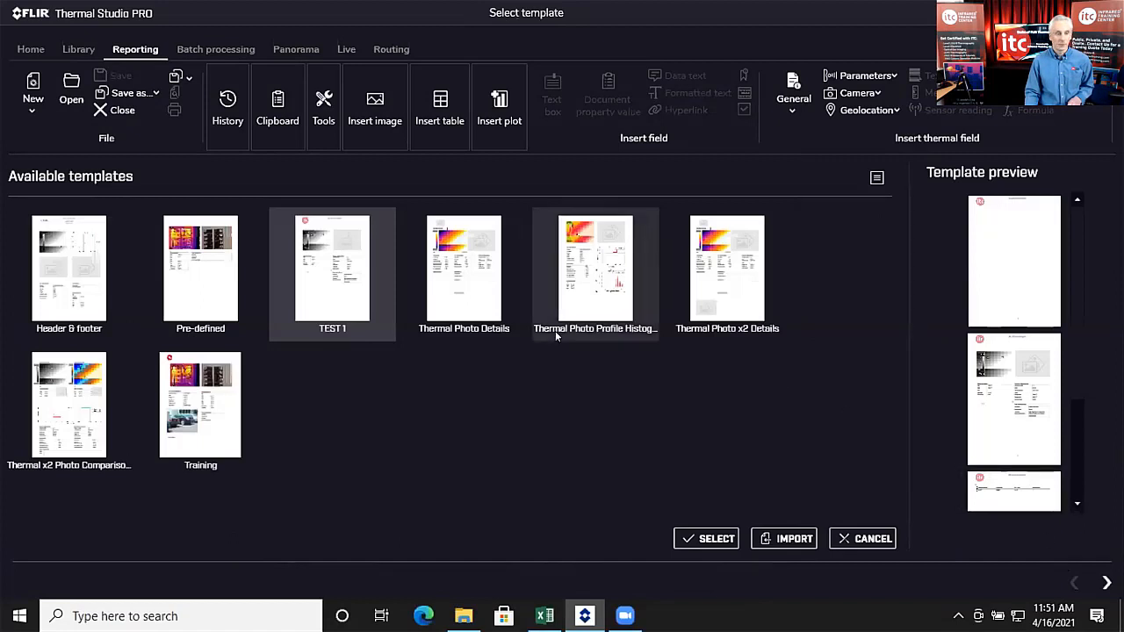
pyautogui.rightClick(325, 262)
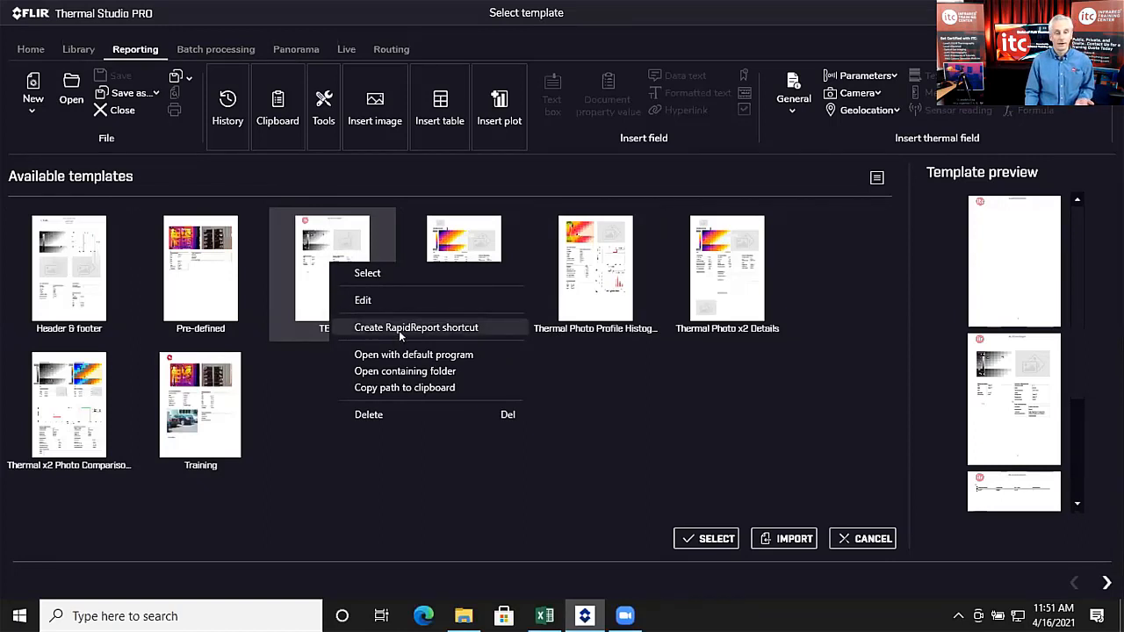
pyautogui.click(465, 326)
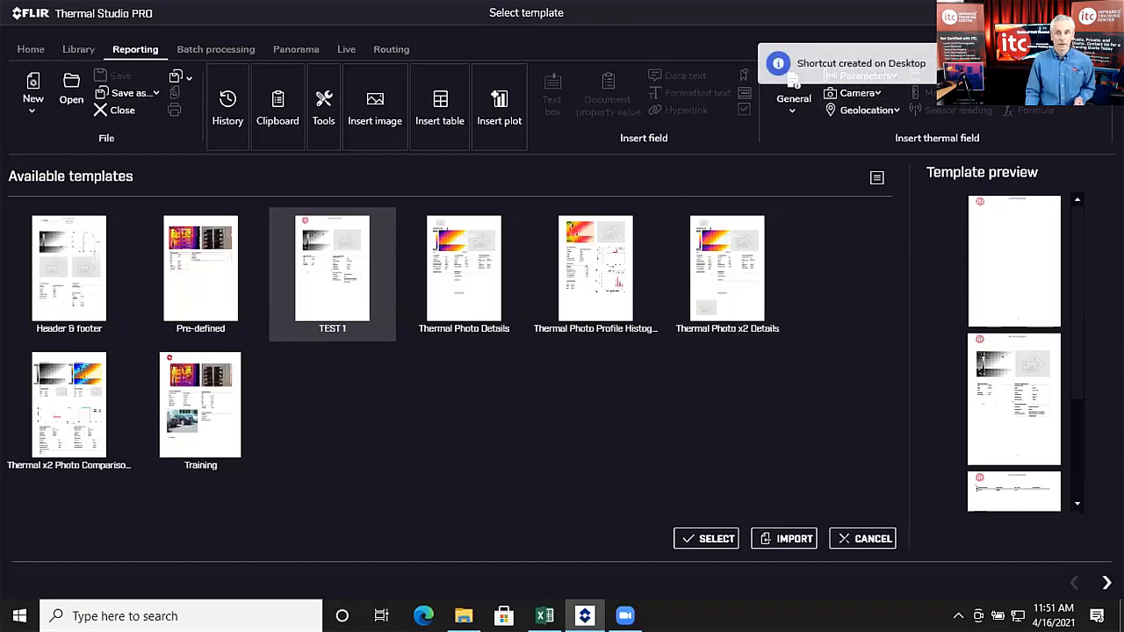
pyautogui.press('super+d')
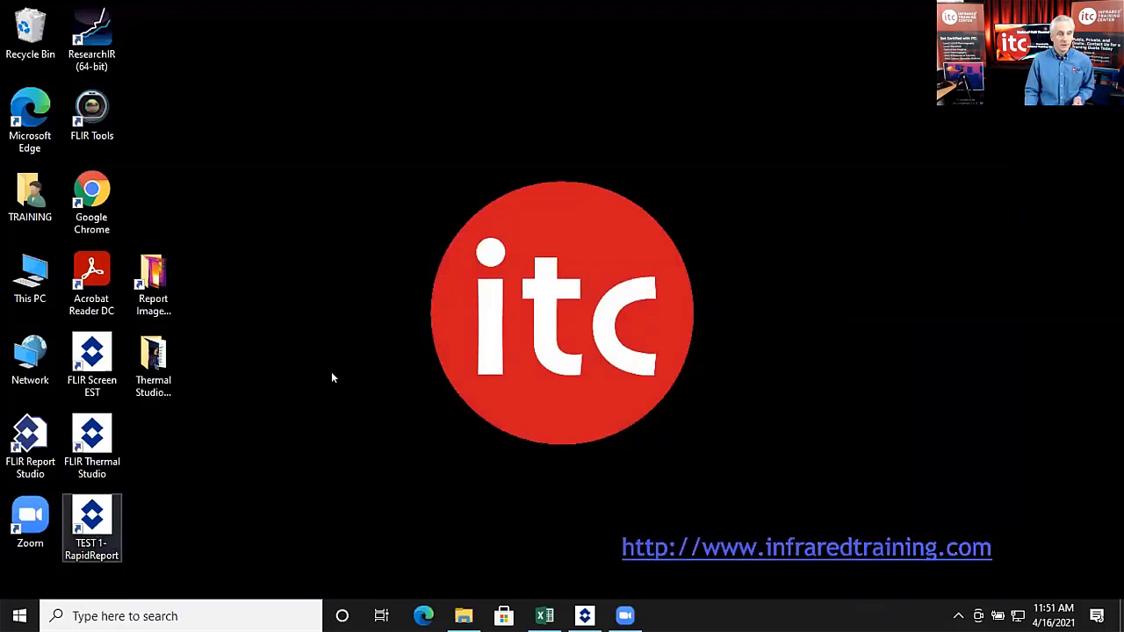
# Step: Drop the Report Images folder onto the TEST 1-RapidReport shortcut to generate a report
pyautogui.moveTo(93, 534); pyautogui.dragTo(340, 289)
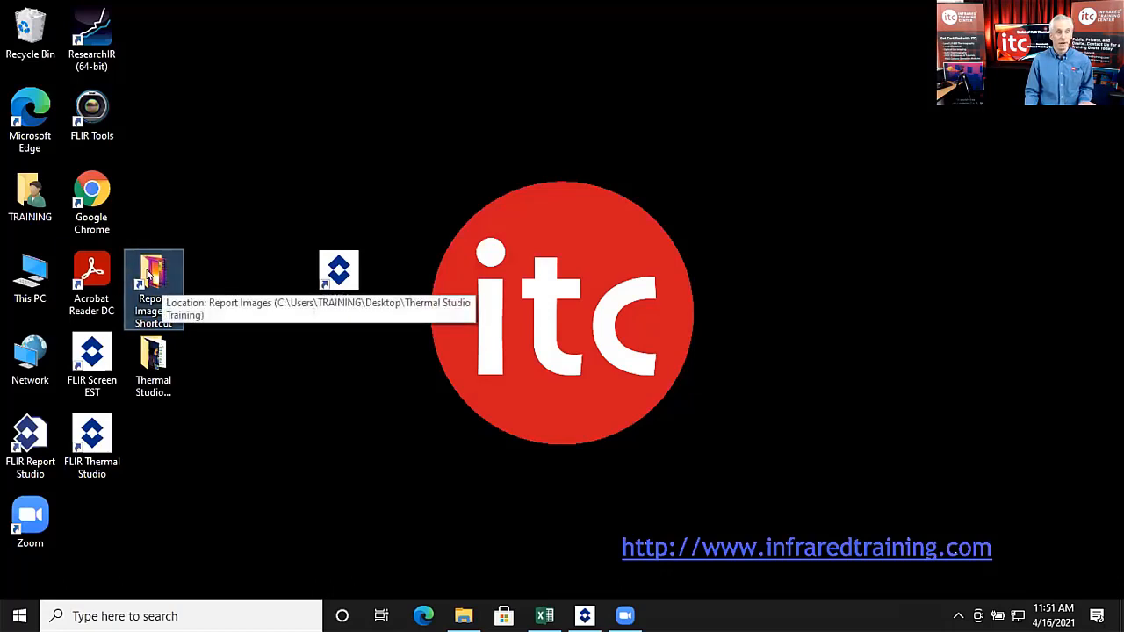
pyautogui.moveTo(151, 283); pyautogui.dragTo(342, 290)
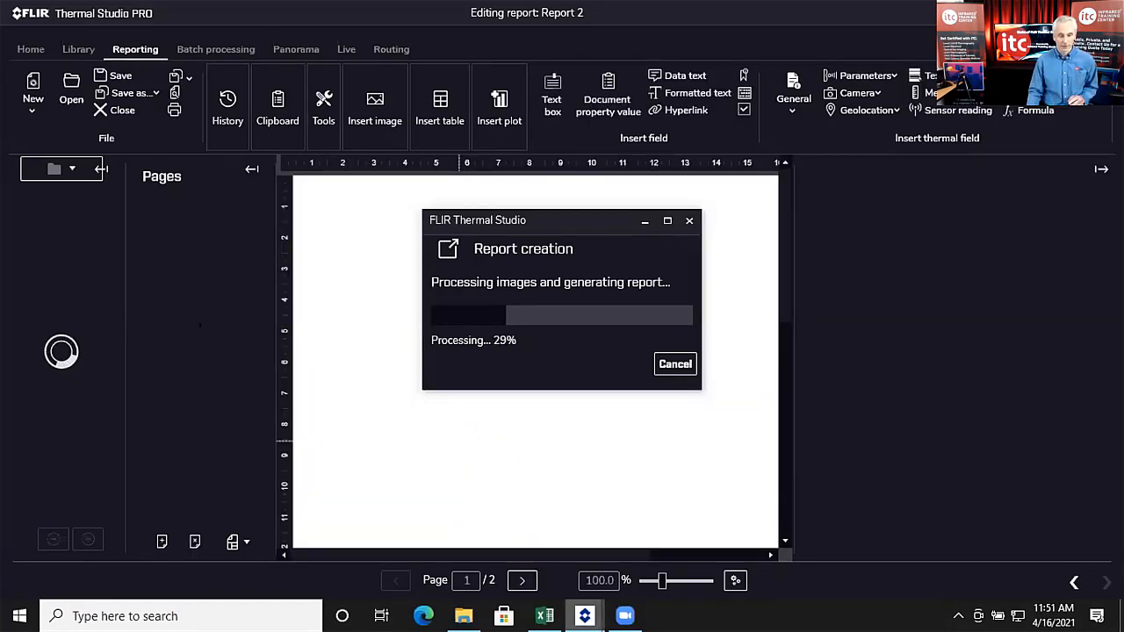
# Step: Show page 2 of the 10-page Report 2 on a wider canvas and select its thermal image
pyautogui.moveTo(585, 617)
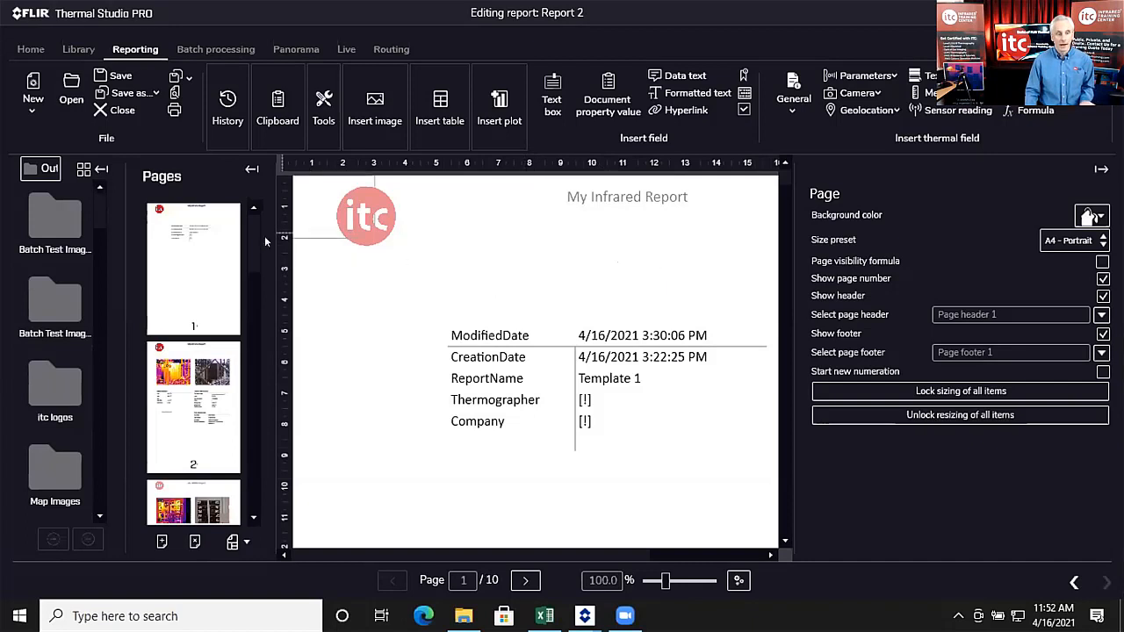
pyautogui.click(188, 353)
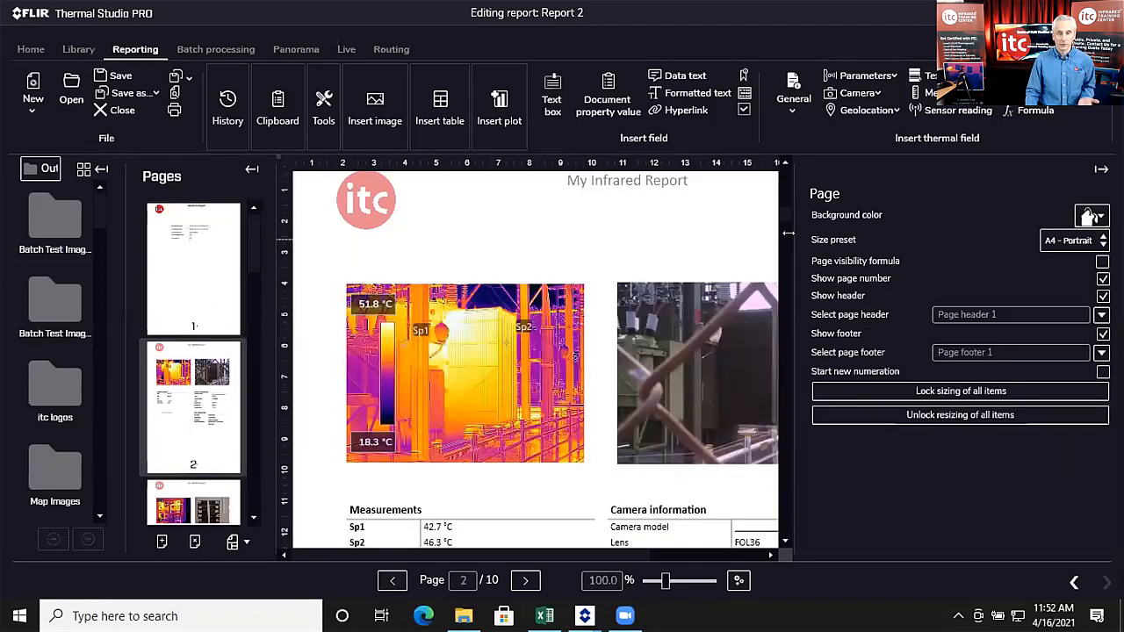
pyautogui.moveTo(789, 231); pyautogui.dragTo(975, 231)
pyautogui.scroll(-2, 625, 314)
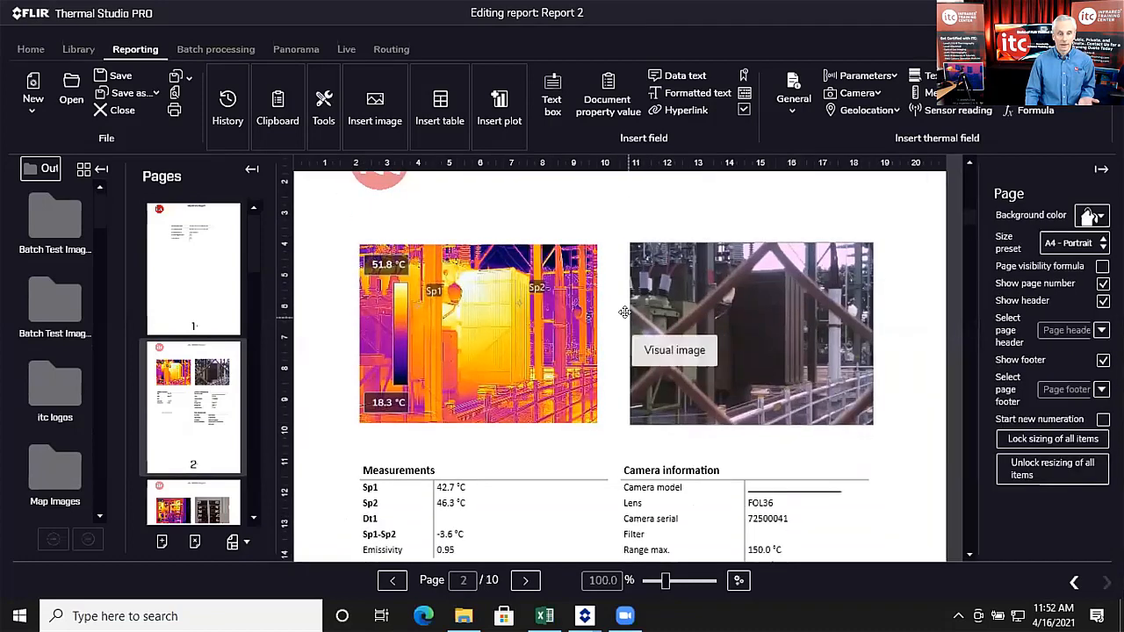
pyautogui.click(566, 310)
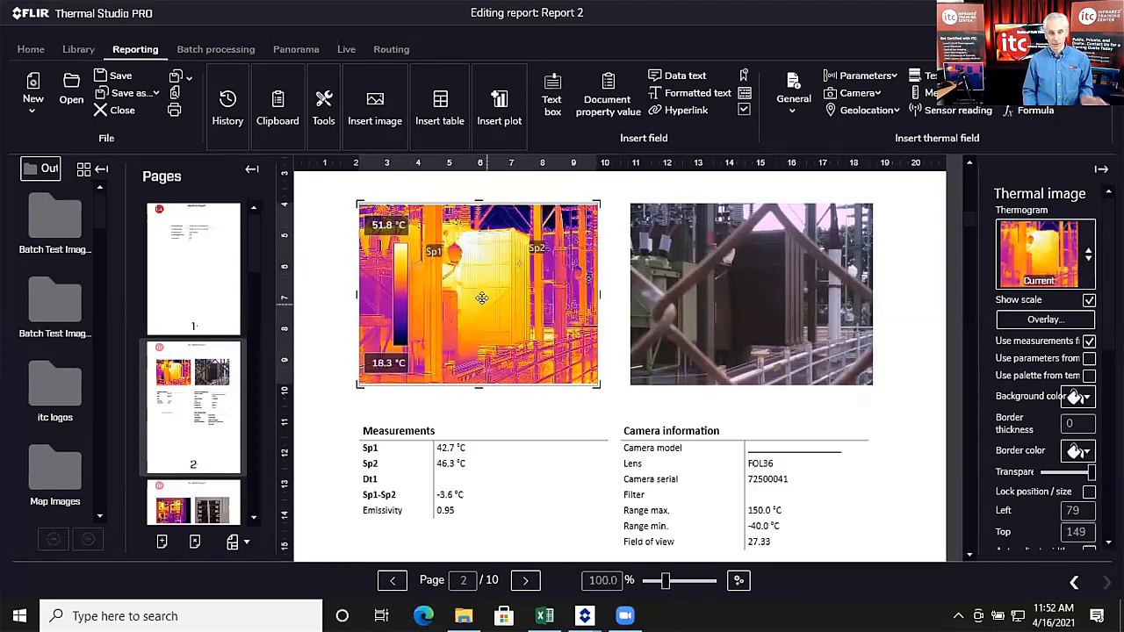
# Step: Rescale FLIR0008 to 22.6–56.1 °C and add a rectangle measurement
pyautogui.doubleClick(507, 298)
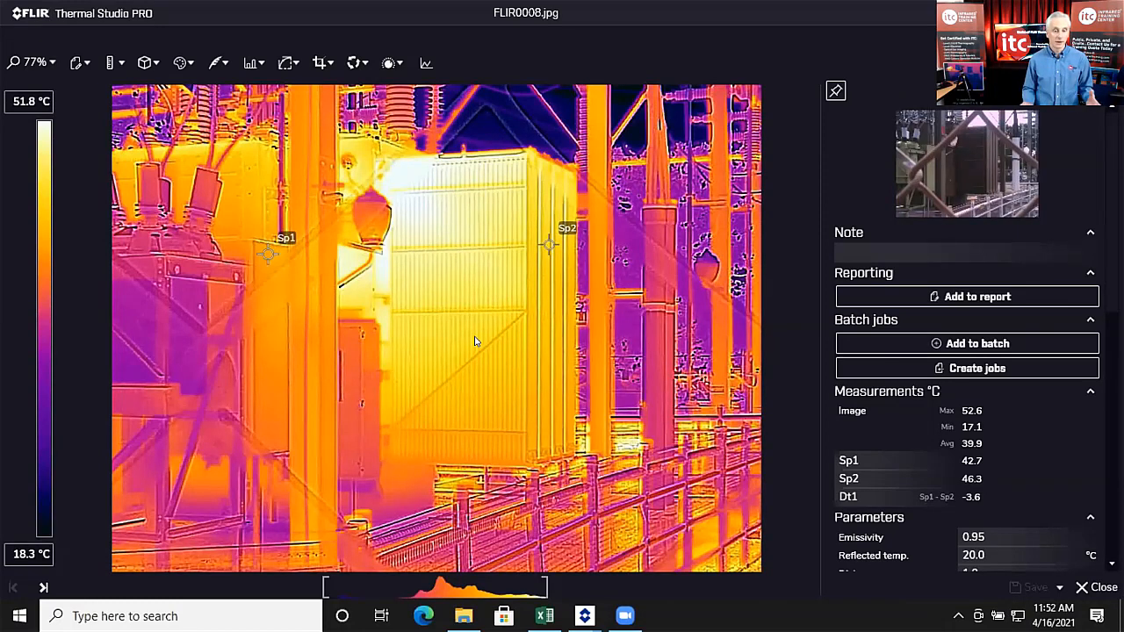
pyautogui.moveTo(408, 577); pyautogui.dragTo(437, 587)
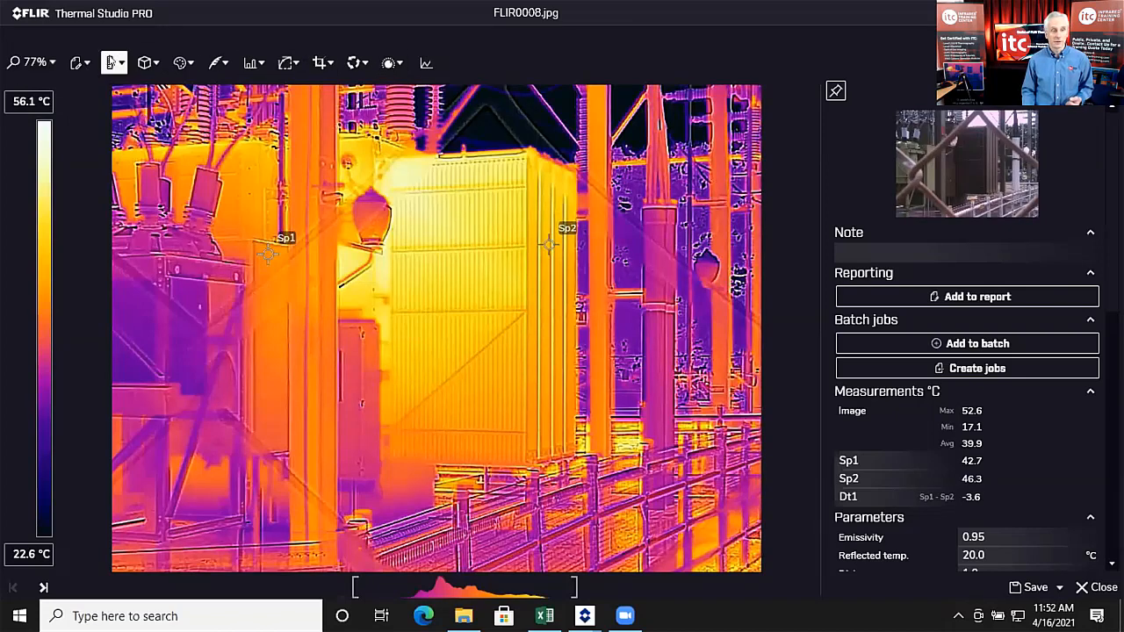
pyautogui.click(111, 63)
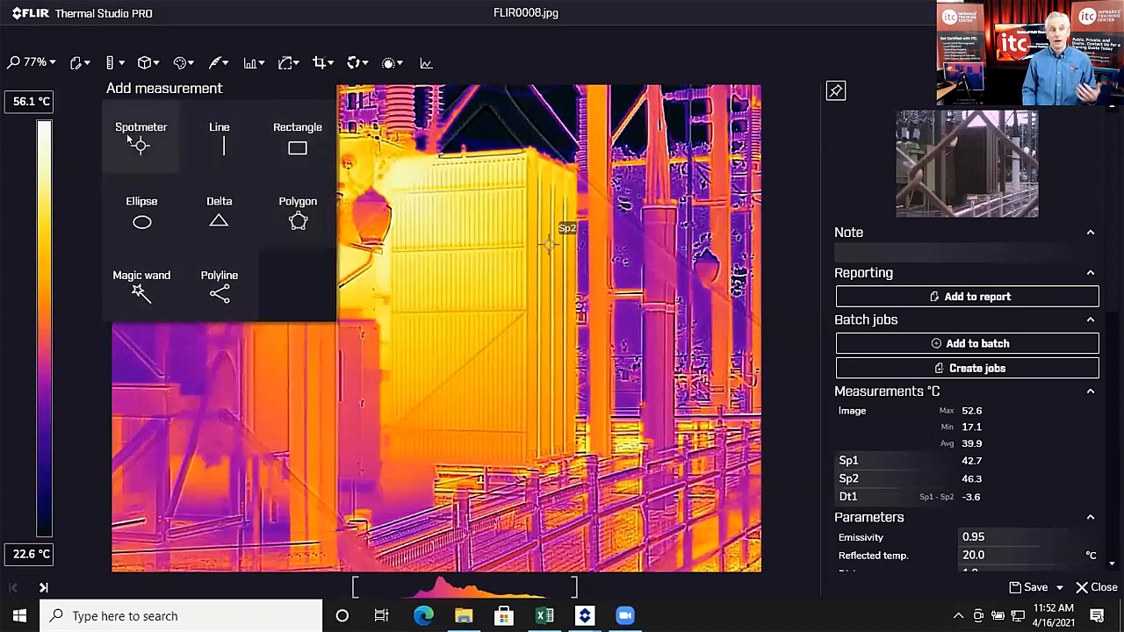
pyautogui.click(297, 146)
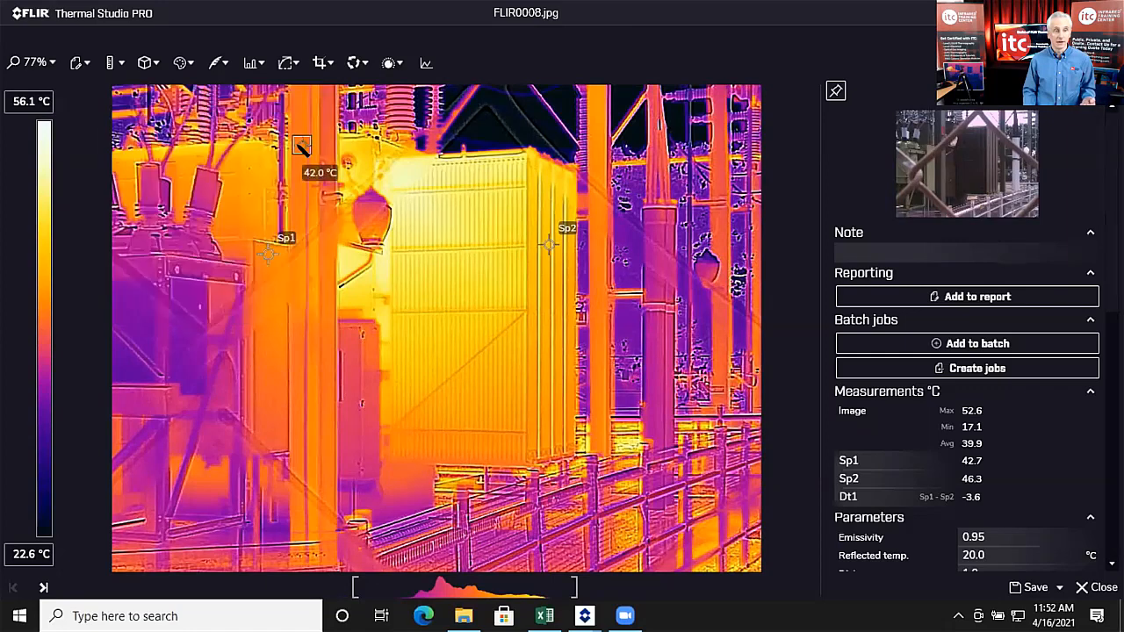
# Step: Position box Bx1 over the transformer and save the image back to the report
pyautogui.click(502, 391)
pyautogui.moveTo(507, 397); pyautogui.dragTo(536, 432)
pyautogui.moveTo(469, 363); pyautogui.dragTo(456, 341)
pyautogui.moveTo(512, 401); pyautogui.dragTo(503, 387)
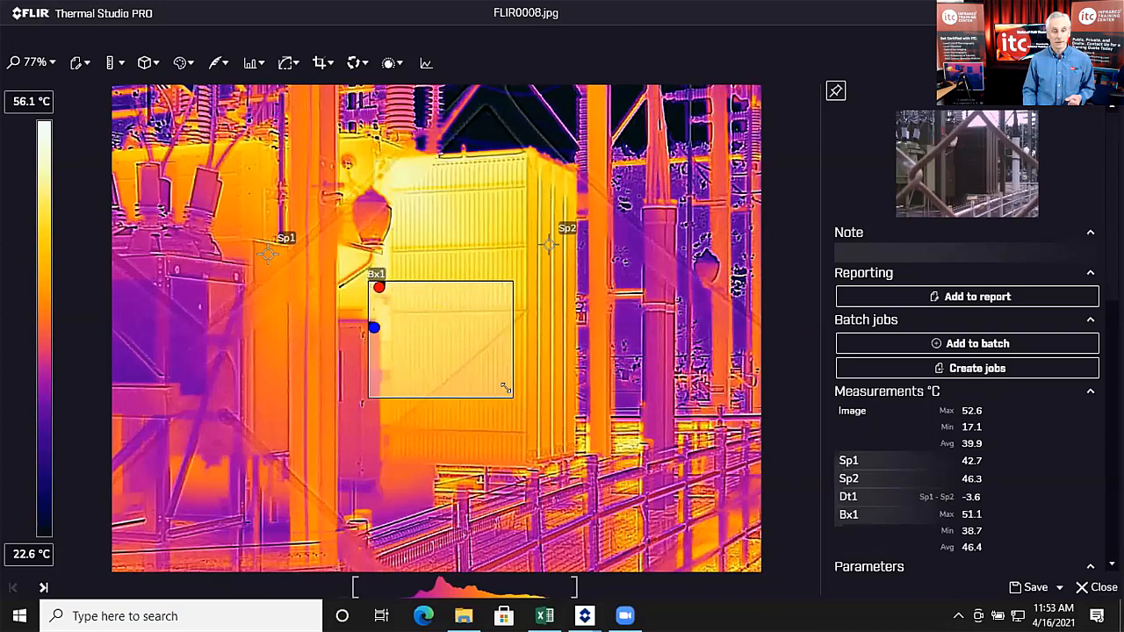
pyautogui.click(1029, 588)
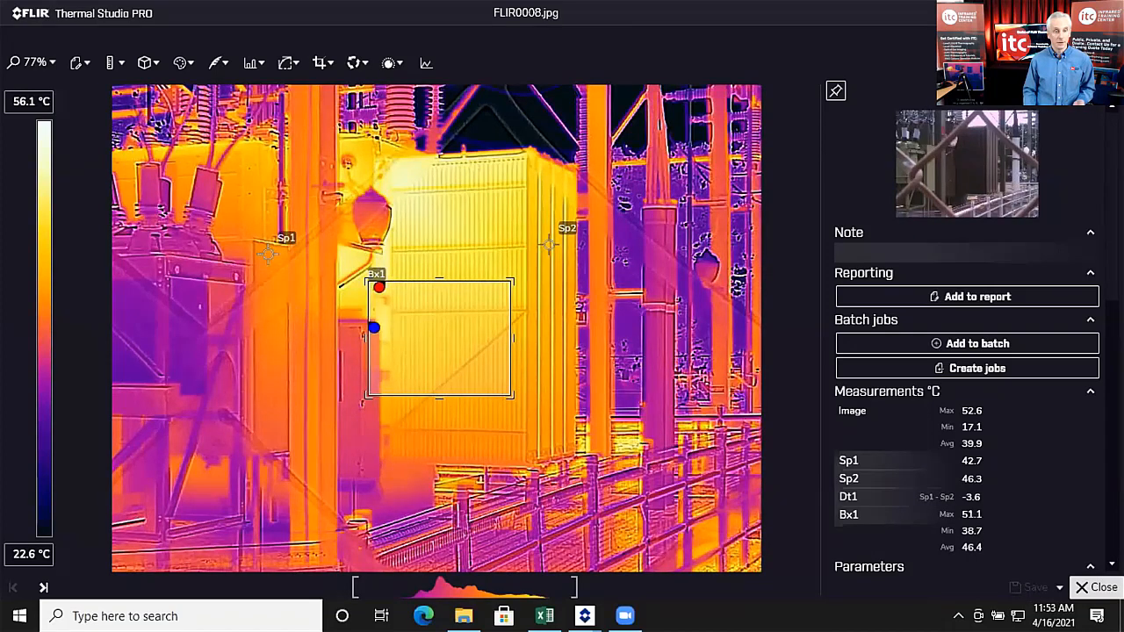
pyautogui.click(1098, 587)
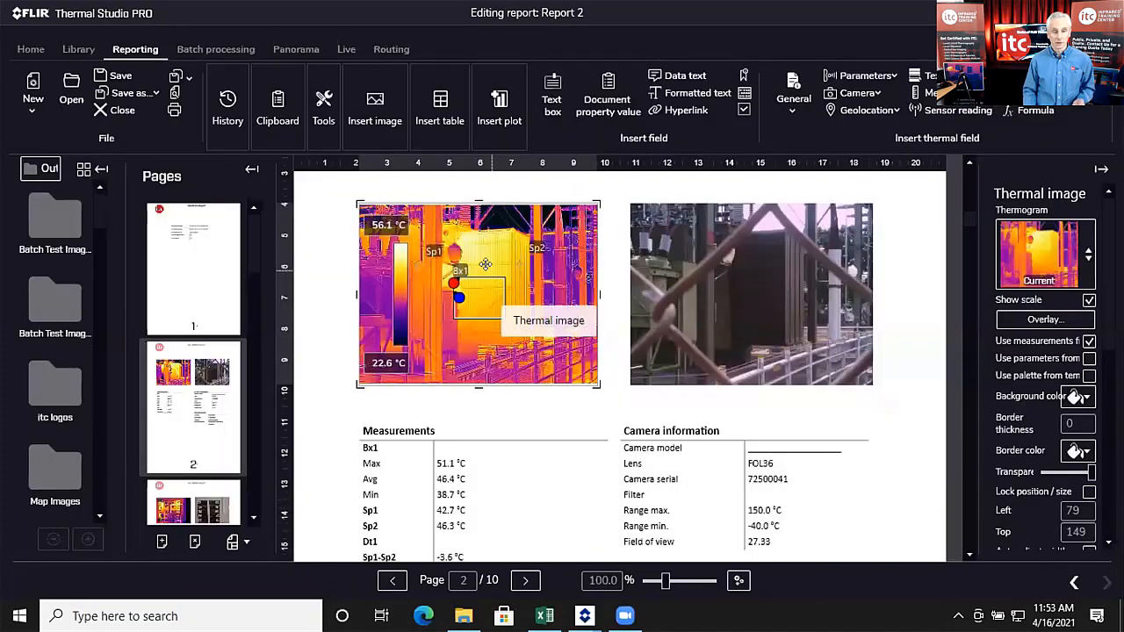
# Step: Nudge the Measurements table up and remove the camera-model field below it
pyautogui.scroll(-3, 481, 262)
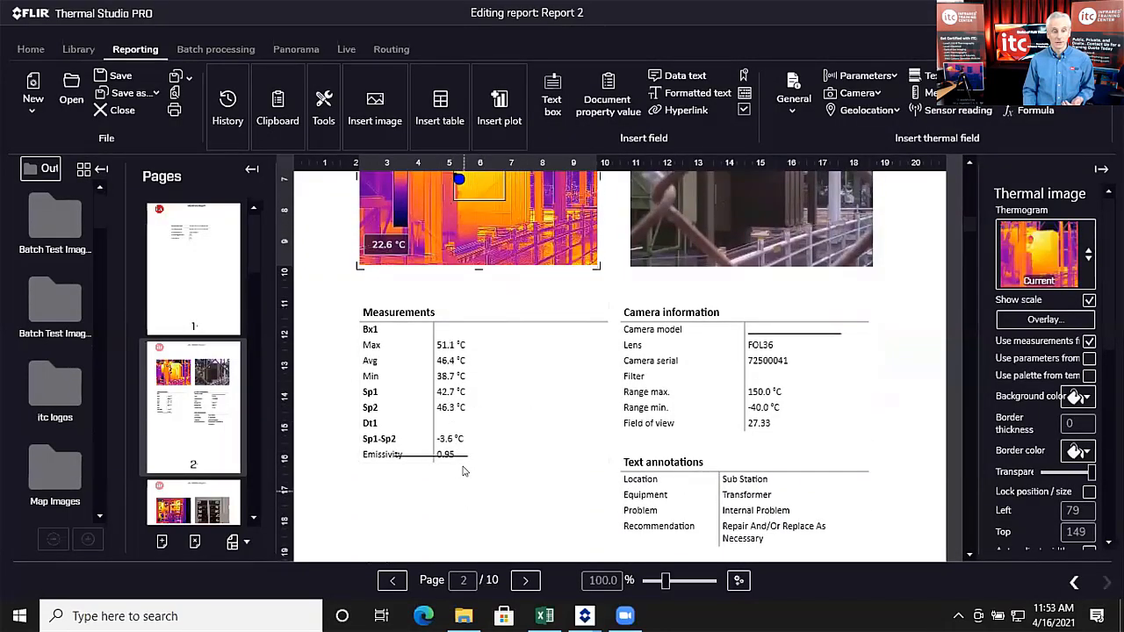
pyautogui.click(444, 285)
pyautogui.moveTo(445, 391); pyautogui.dragTo(446, 367)
pyautogui.click(430, 455)
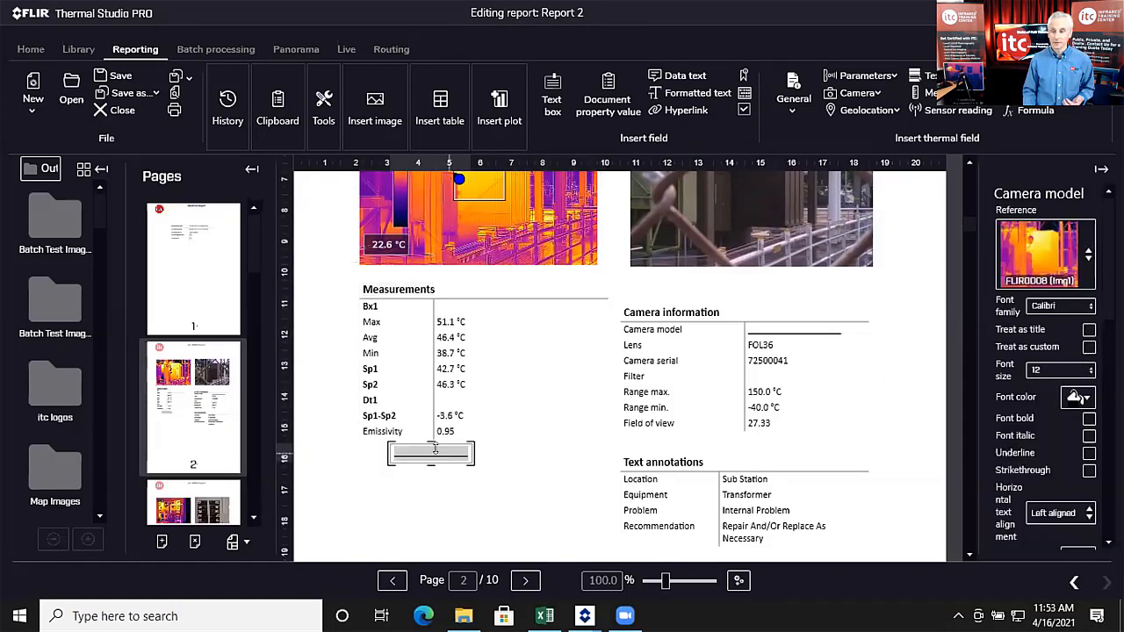
pyautogui.rightClick(451, 450)
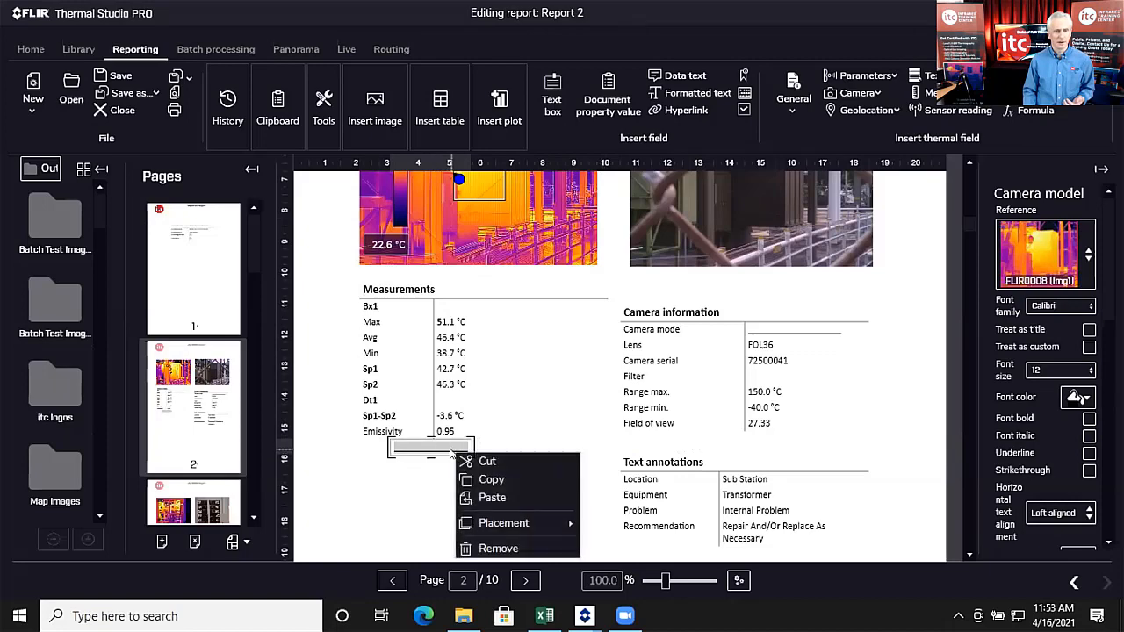
pyautogui.click(483, 548)
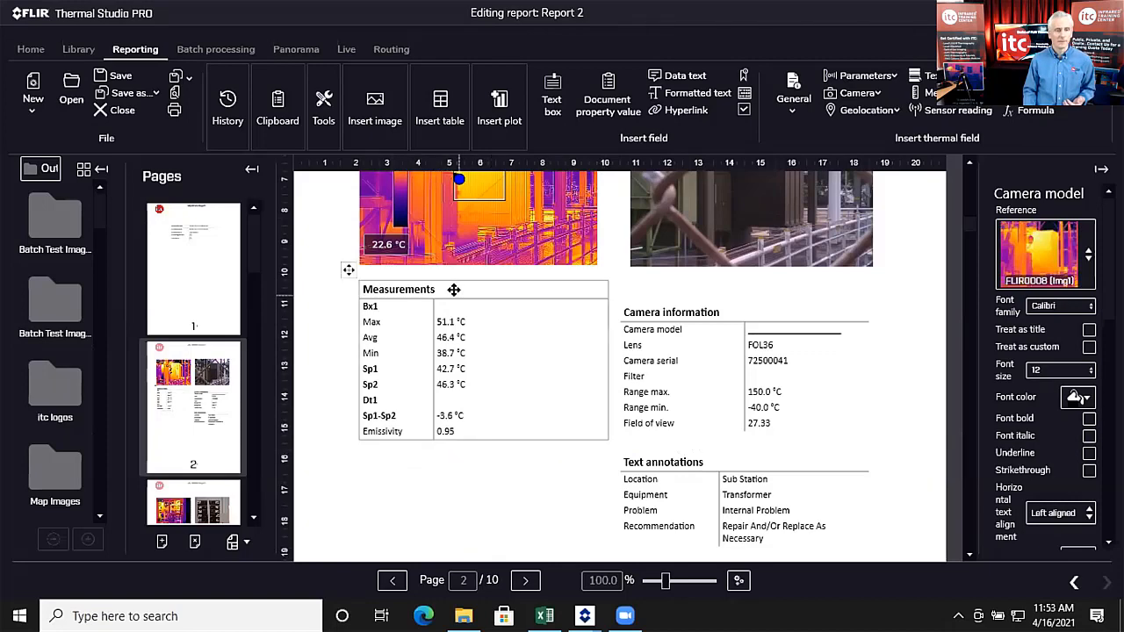
# Step: Reopen the page 2 thermal image in the image editor, then close it
pyautogui.scroll(3, 531, 400)
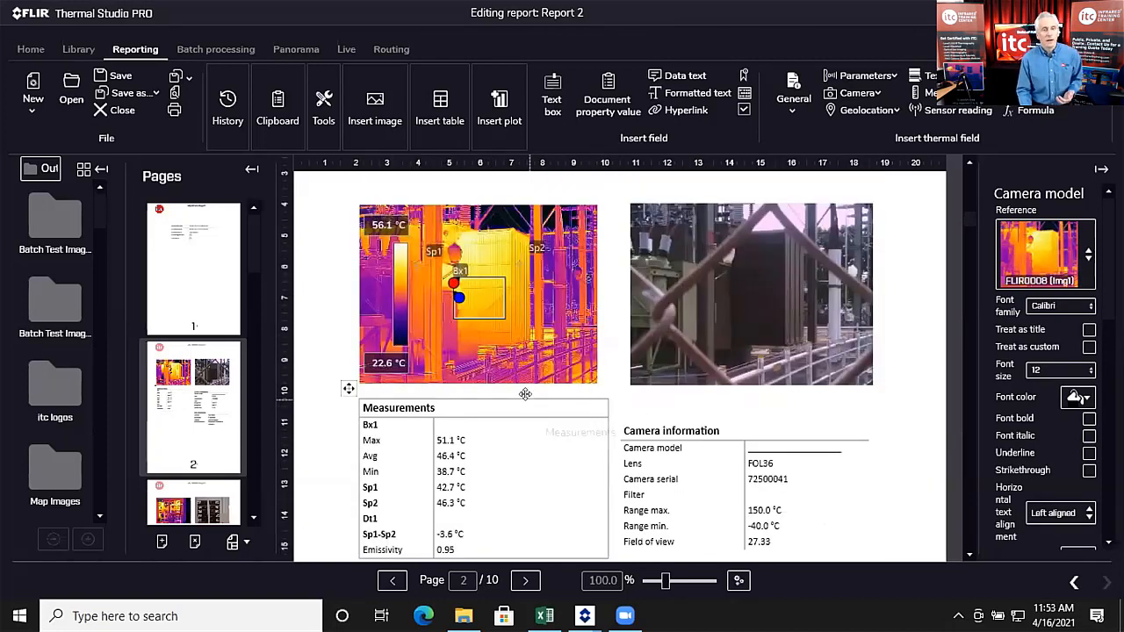
pyautogui.click(538, 305)
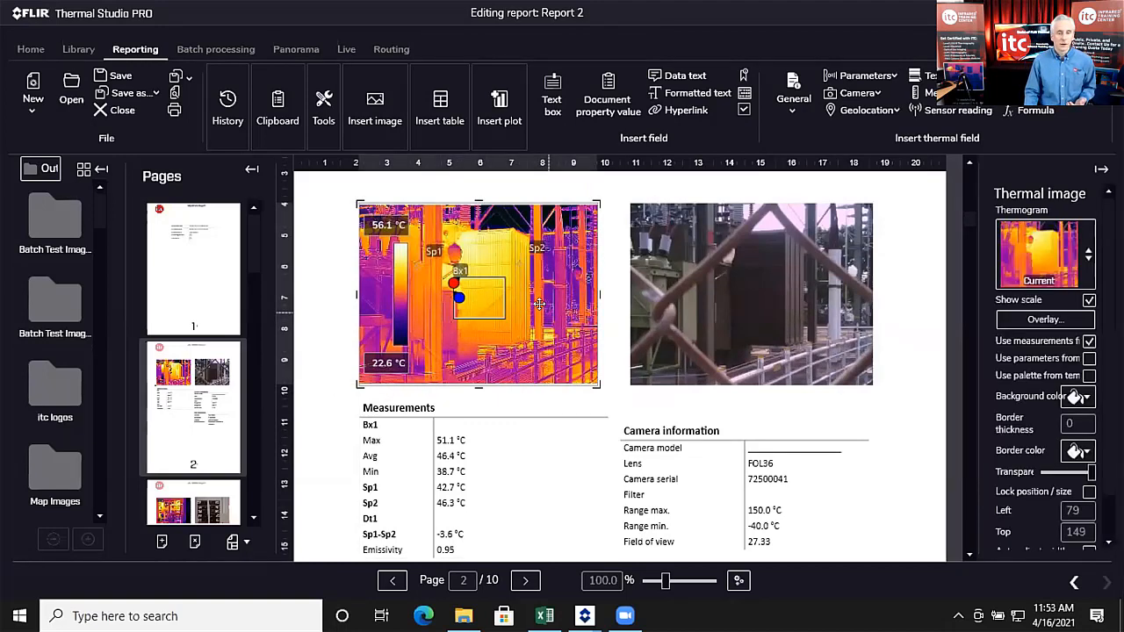
pyautogui.doubleClick(539, 305)
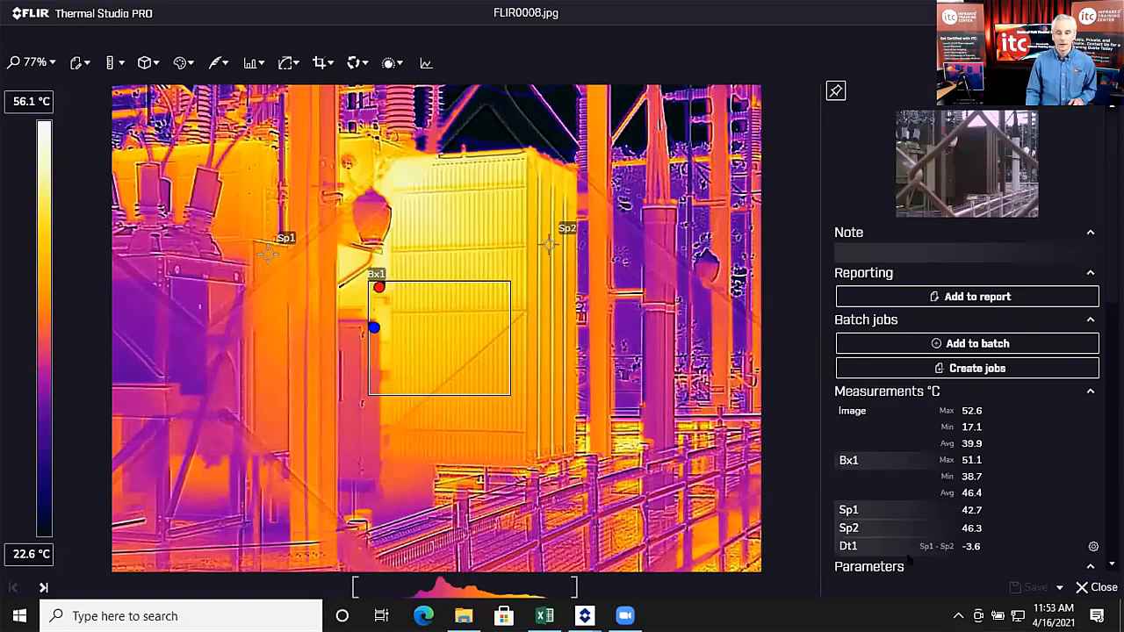
pyautogui.click(1100, 591)
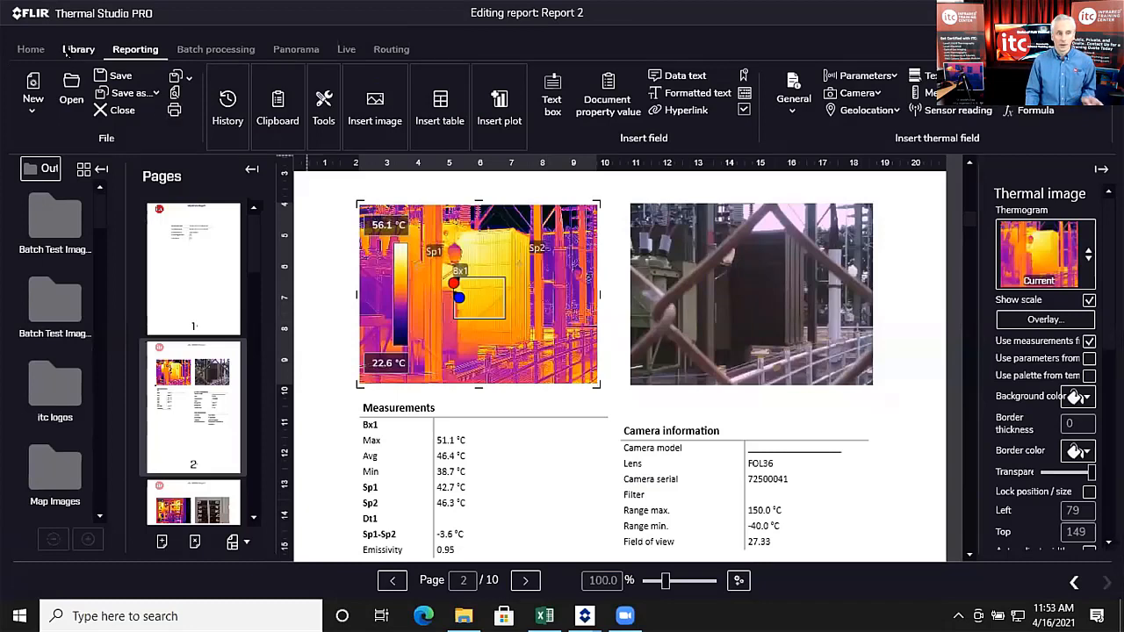
pyautogui.click(67, 50)
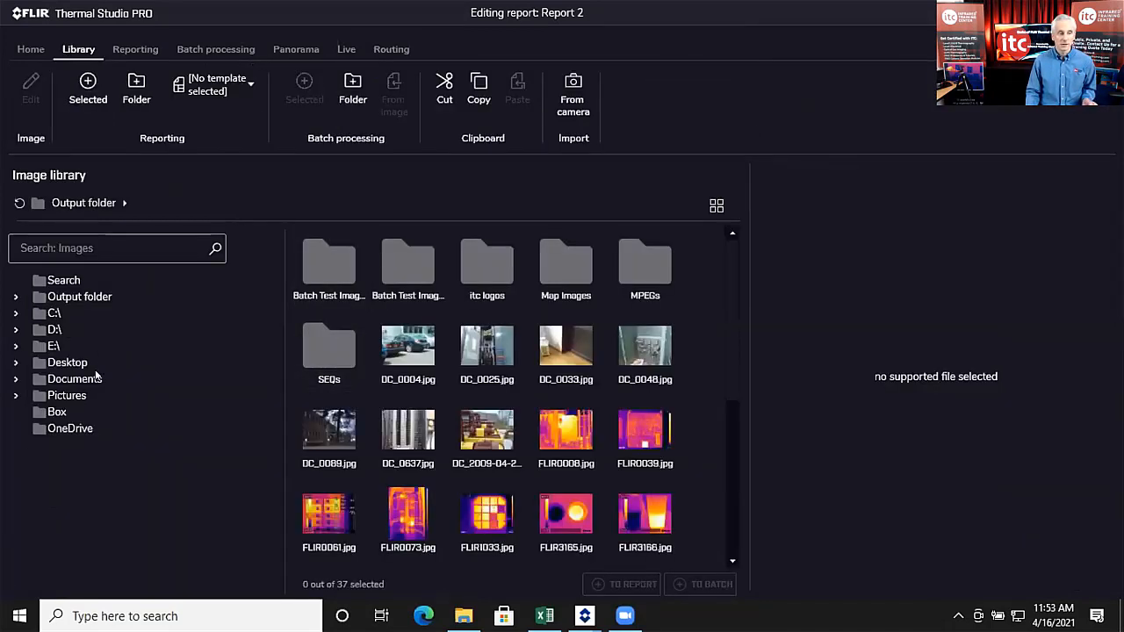
pyautogui.doubleClick(582, 428)
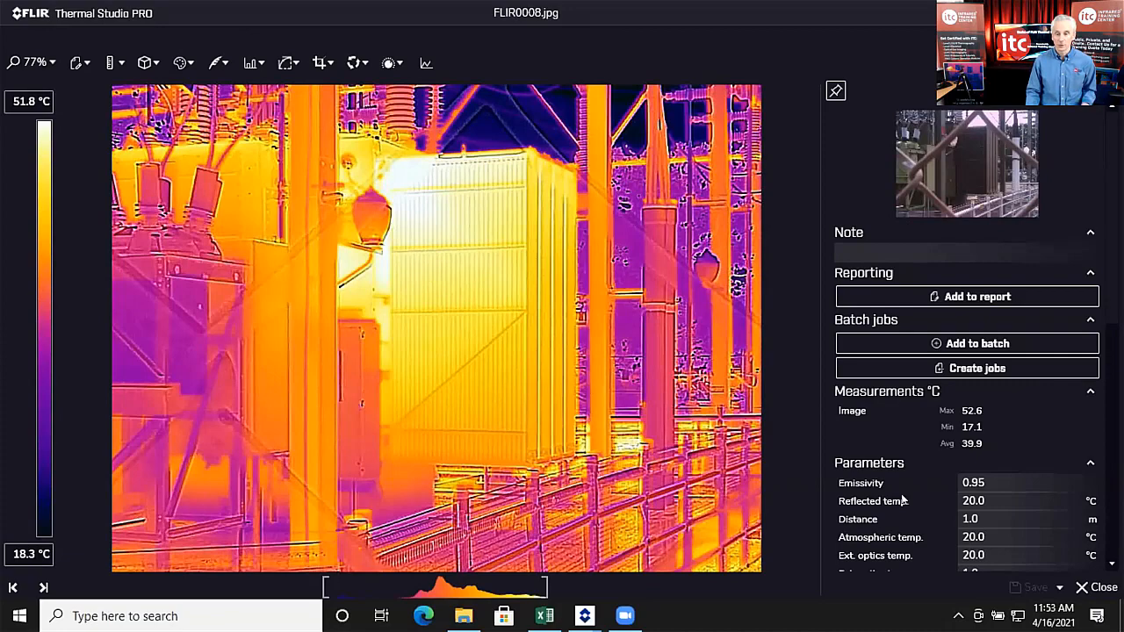
pyautogui.click(1093, 588)
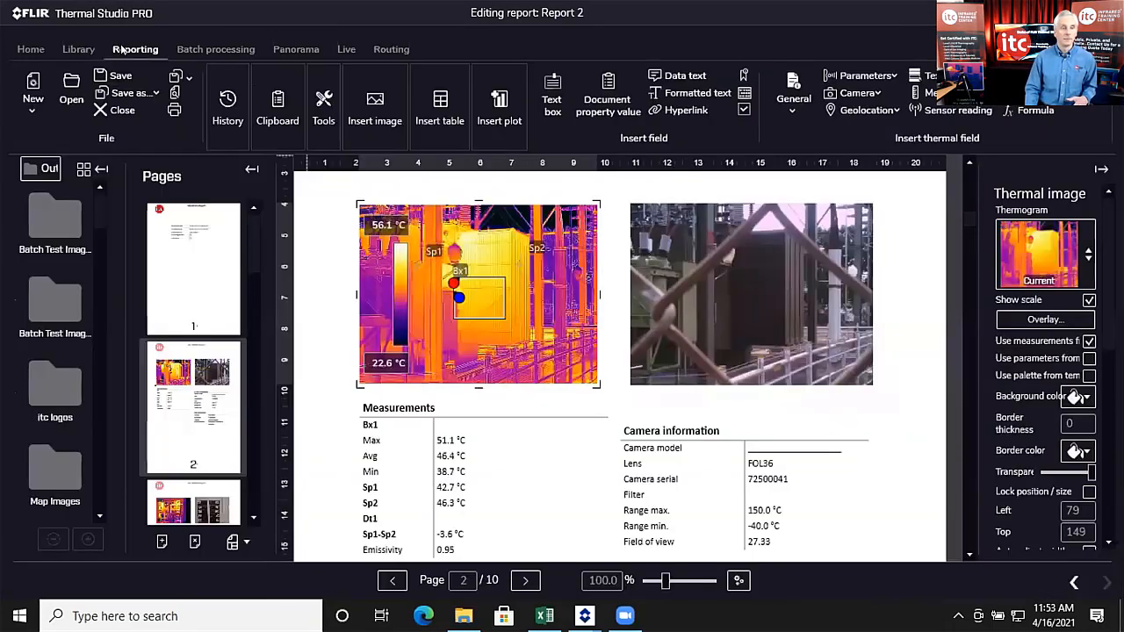
pyautogui.click(135, 49)
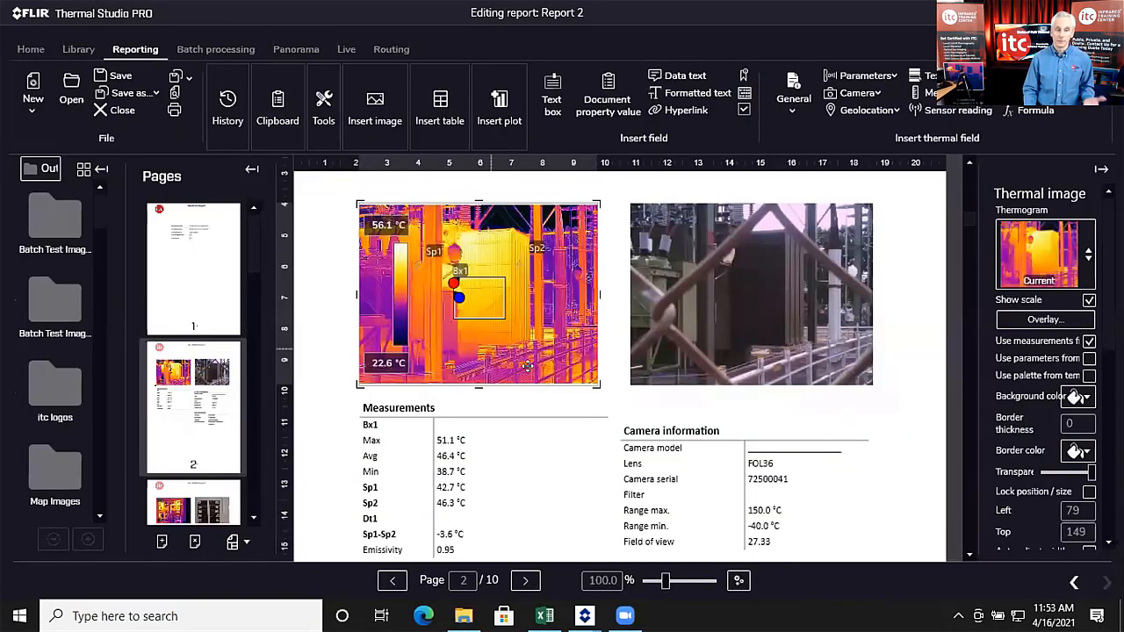
pyautogui.doubleClick(522, 315)
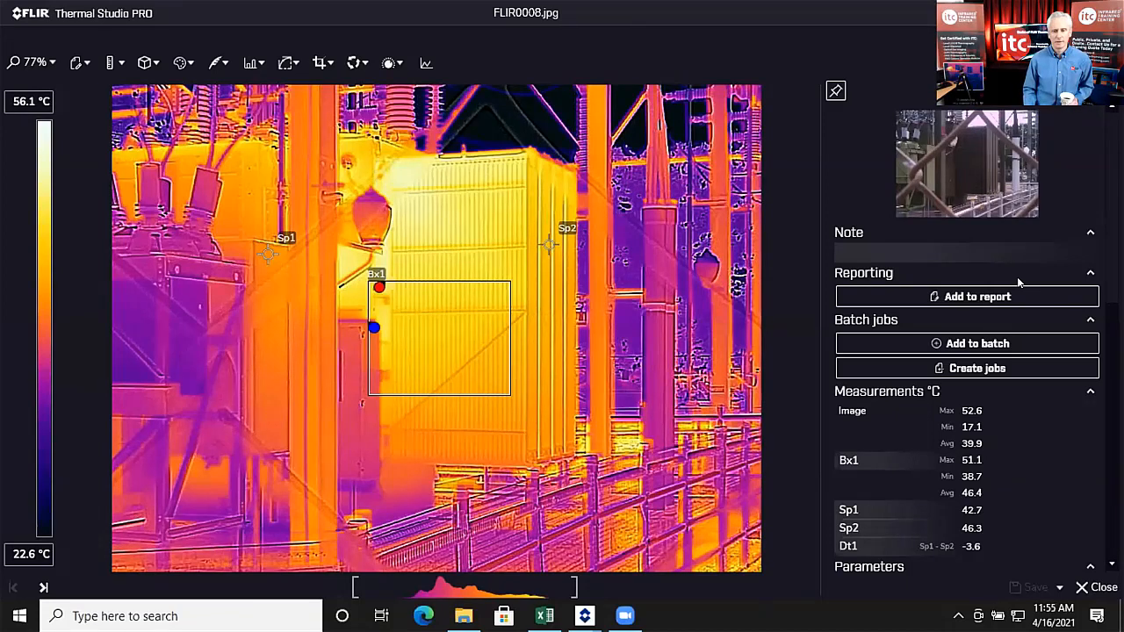
pyautogui.click(1103, 595)
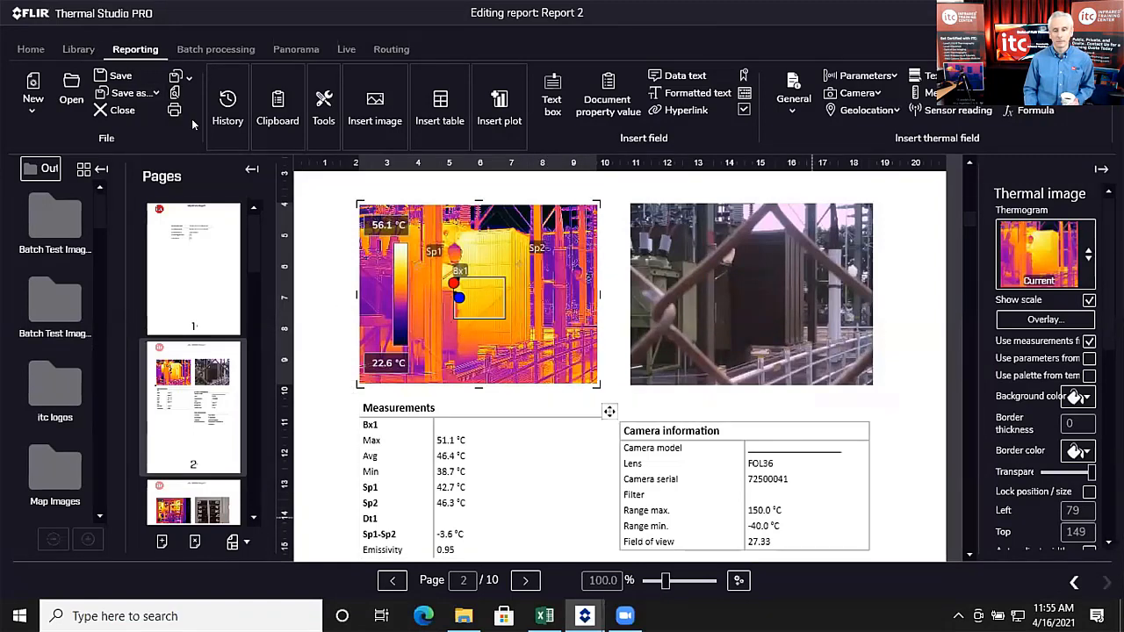
# Step: Discard Report 2 and open FLIR0039.jpg from the Library in the image editor
pyautogui.click(118, 109)
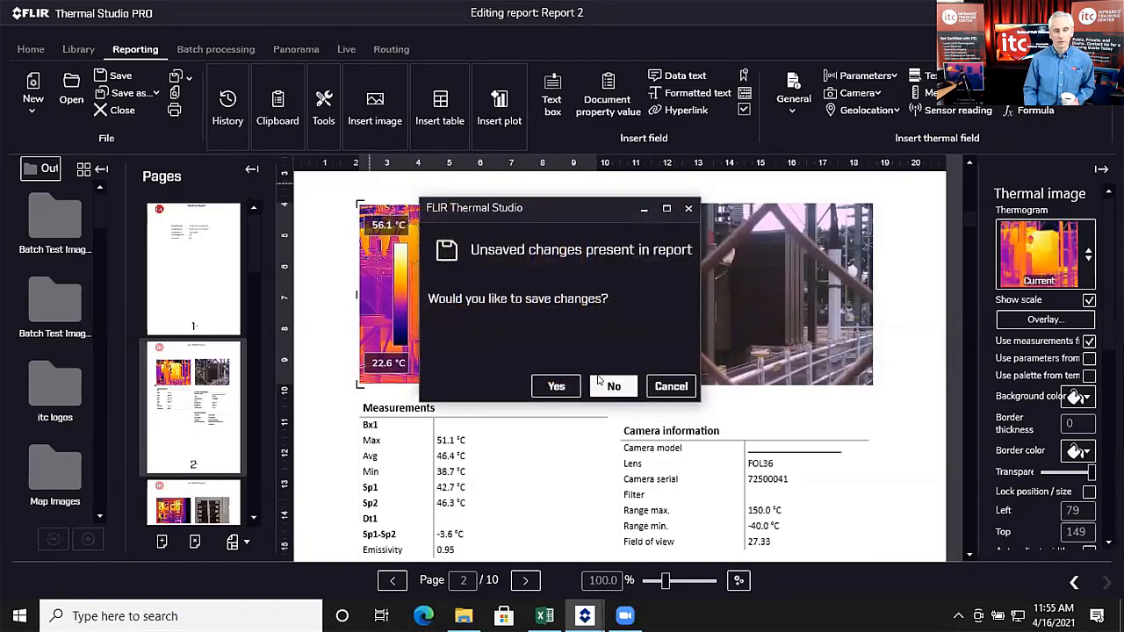
pyautogui.click(599, 381)
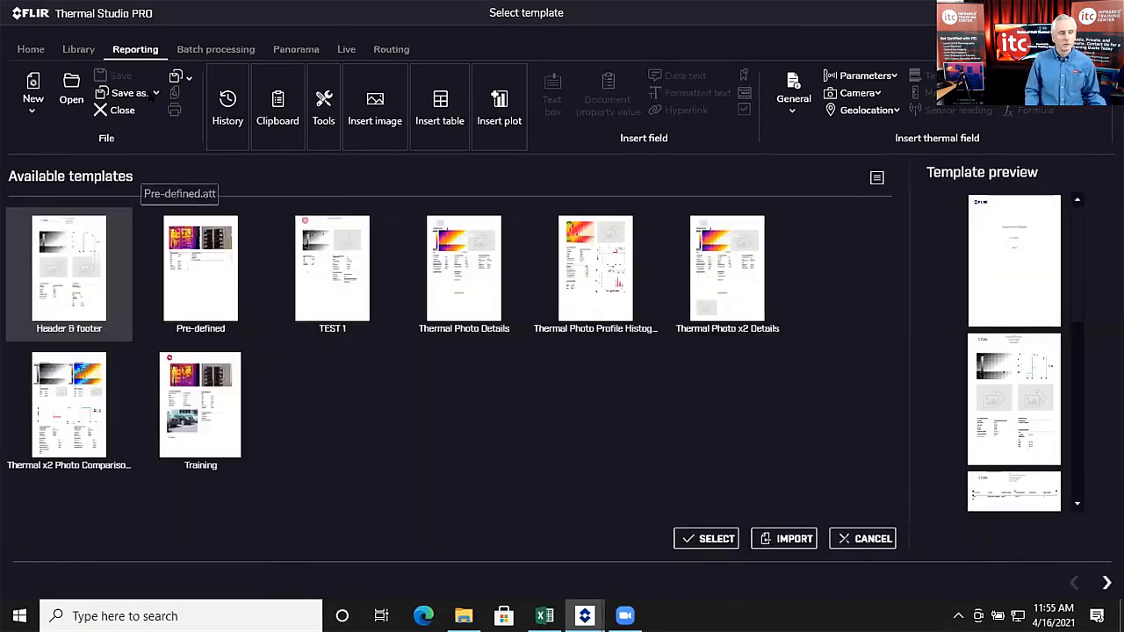
pyautogui.click(78, 49)
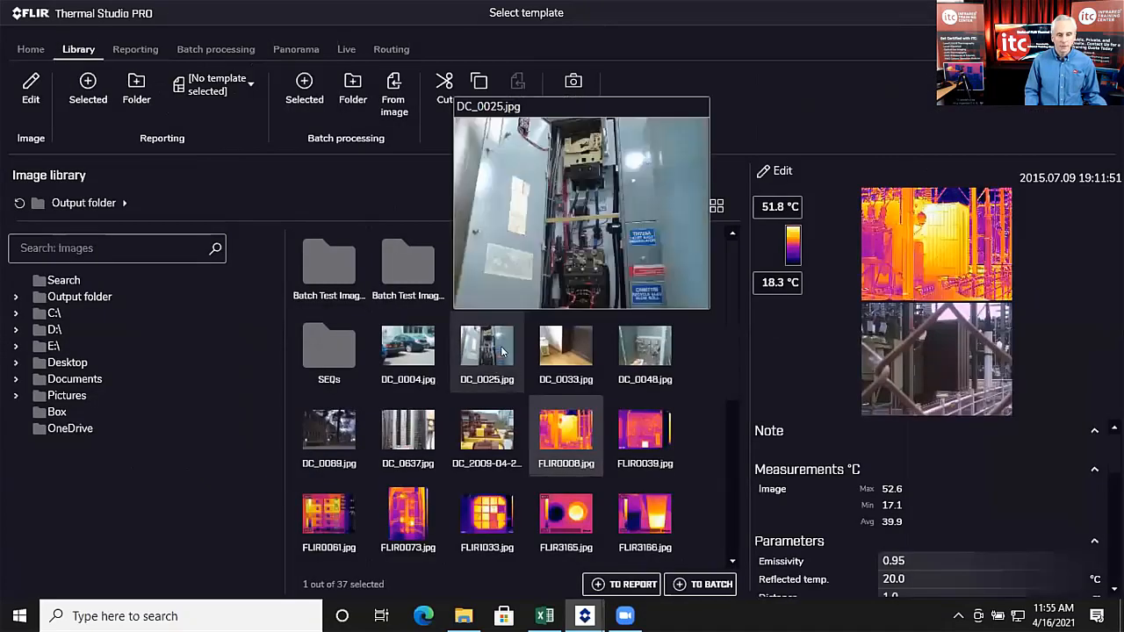
pyautogui.scroll(-1, 502, 350)
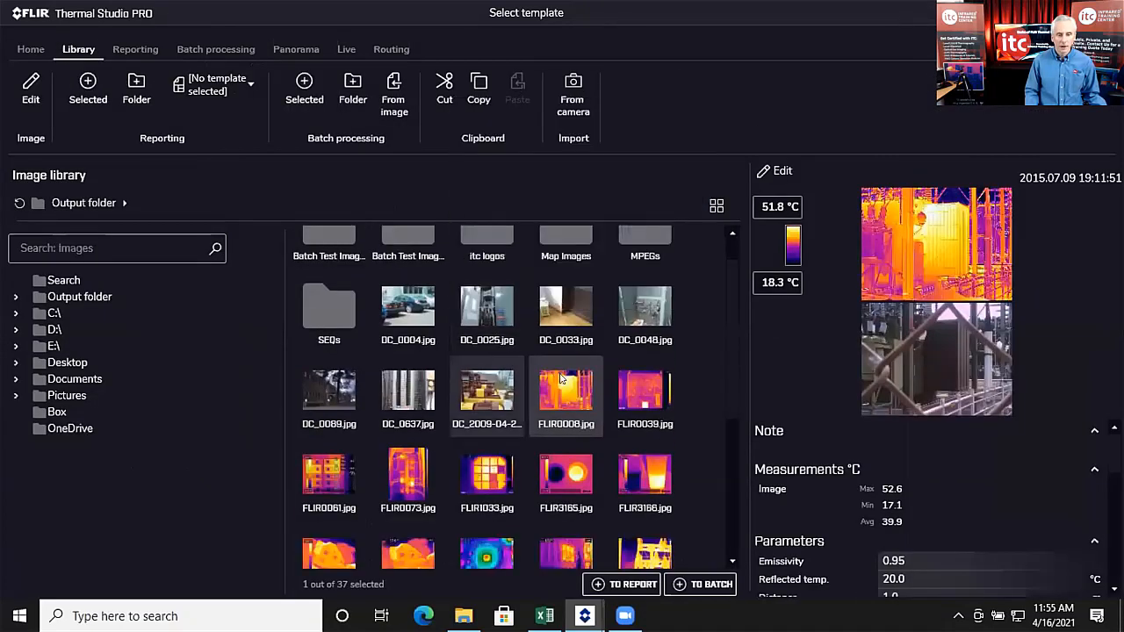
pyautogui.click(632, 396)
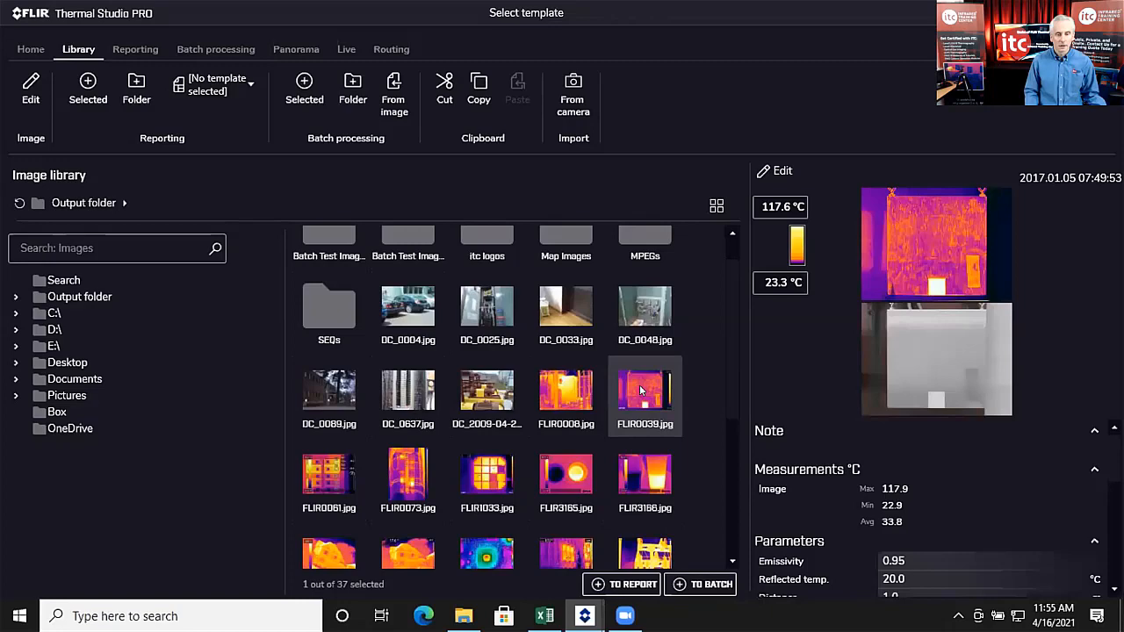
pyautogui.doubleClick(641, 391)
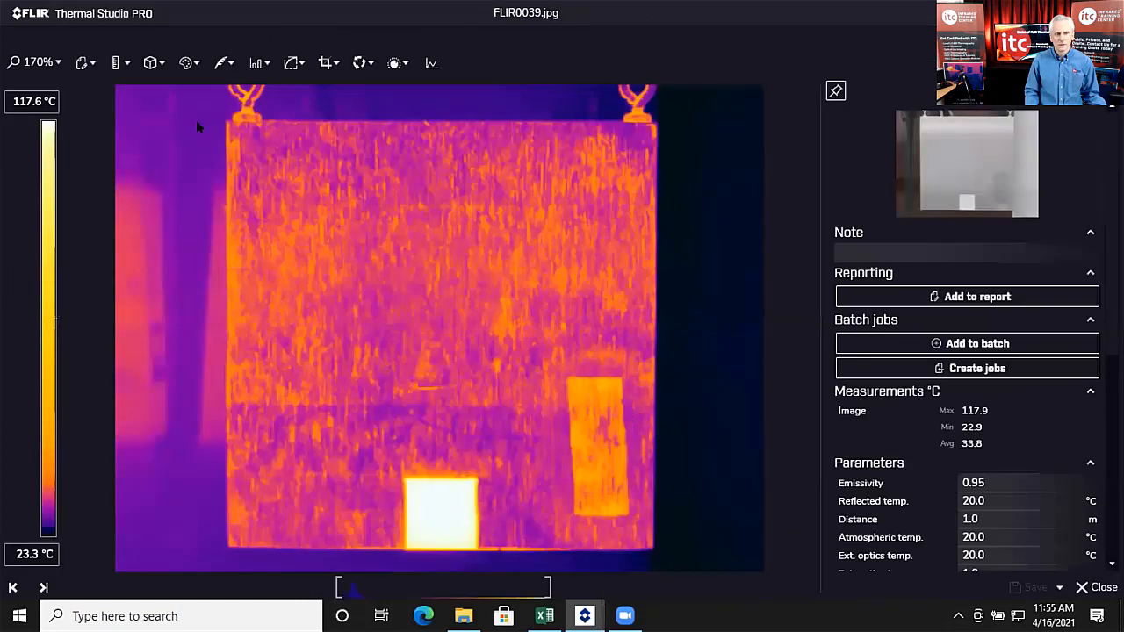
pyautogui.click(123, 64)
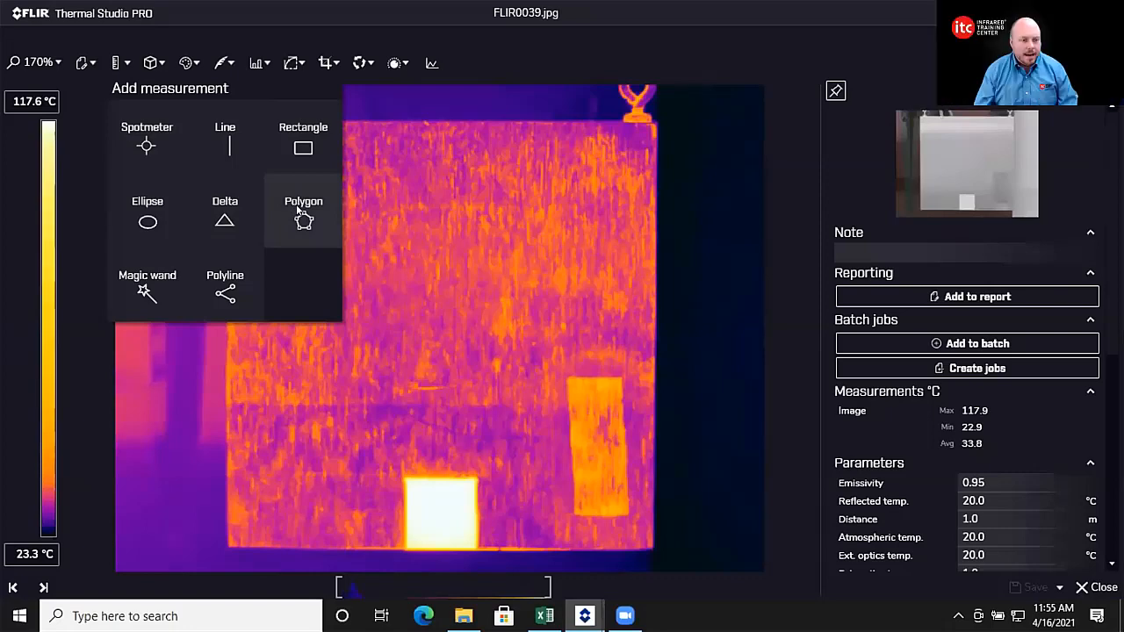
# Step: Draw box measurement Bx1 over the panel's centre
pyautogui.click(308, 147)
pyautogui.moveTo(391, 245)
pyautogui.mouseDown()
pyautogui.moveTo(484, 326)
pyautogui.moveTo(542, 350)
pyautogui.mouseUp()
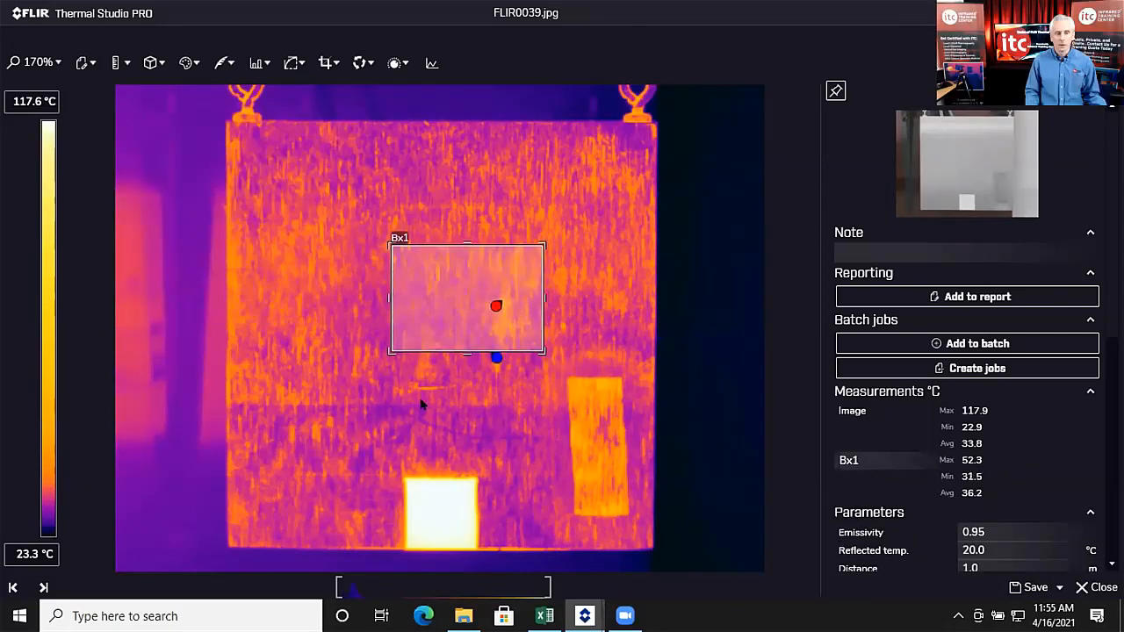
pyautogui.click(121, 64)
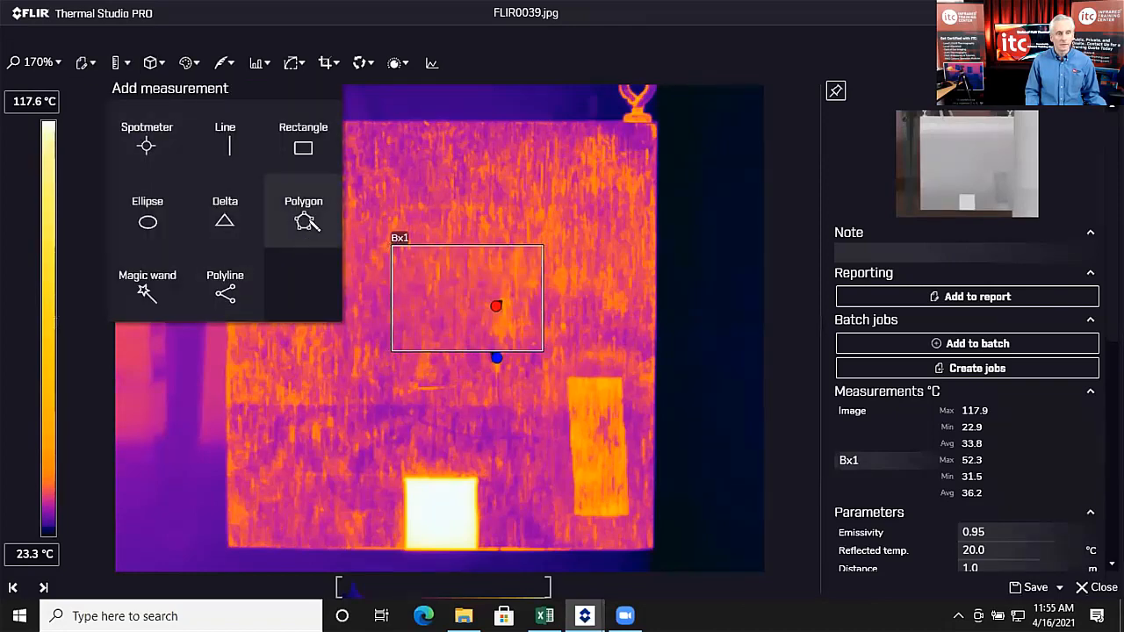
# Step: Add a five-vertex polygon Px1 left of Bx1, then save and close the image
pyautogui.click(308, 224)
pyautogui.click(299, 246)
pyautogui.click(260, 298)
pyautogui.click(280, 340)
pyautogui.click(292, 345)
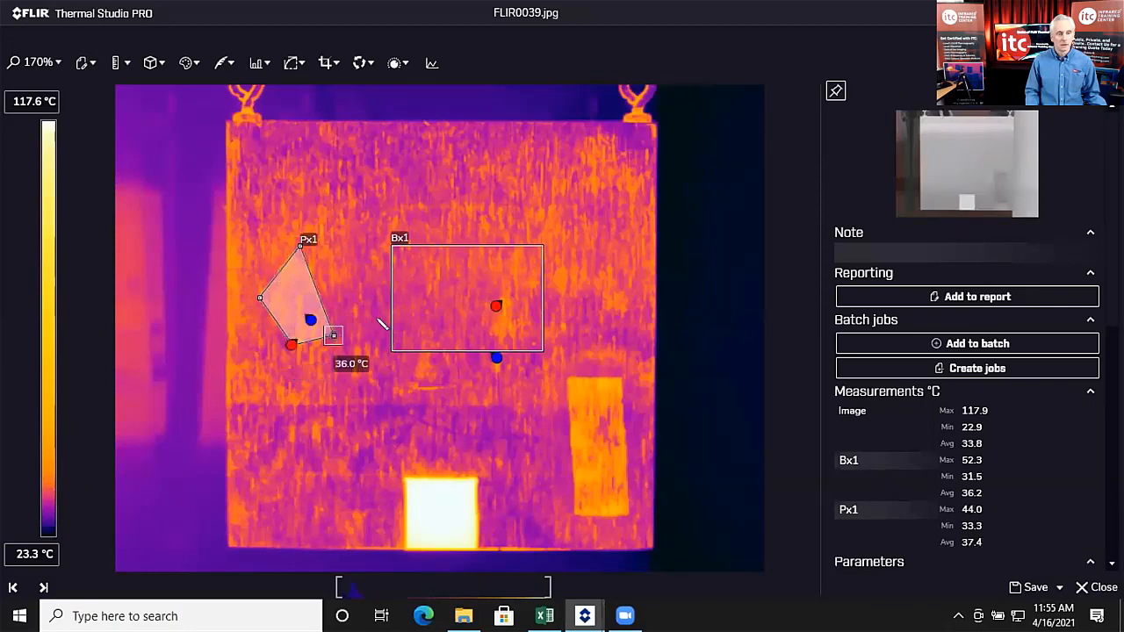
pyautogui.click(378, 316)
pyautogui.doubleClick(357, 255)
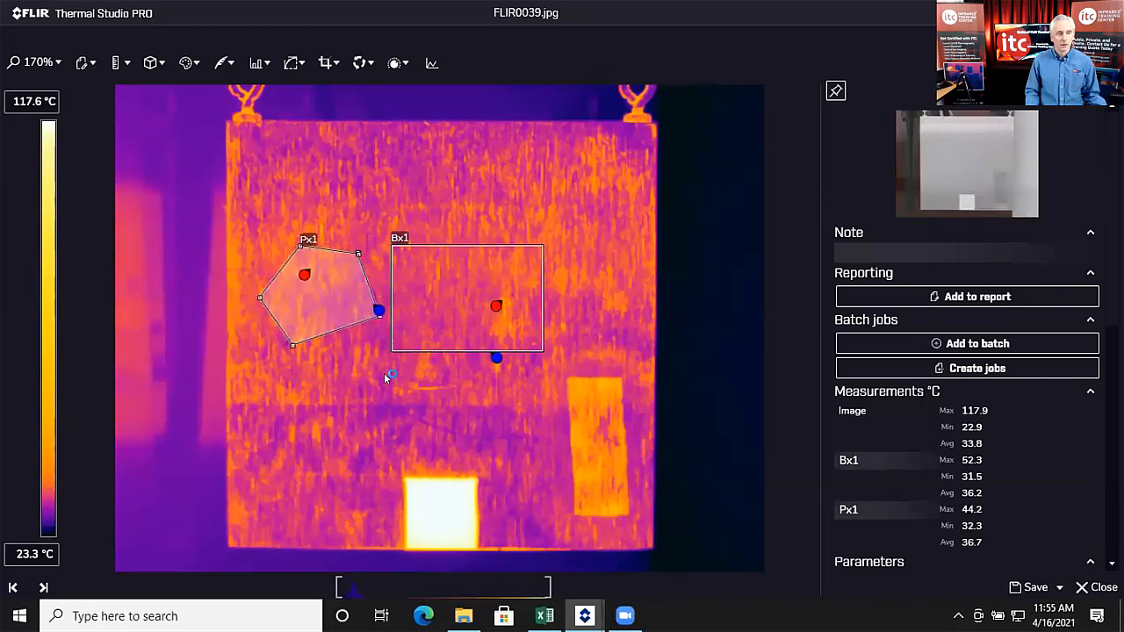
pyautogui.click(1040, 587)
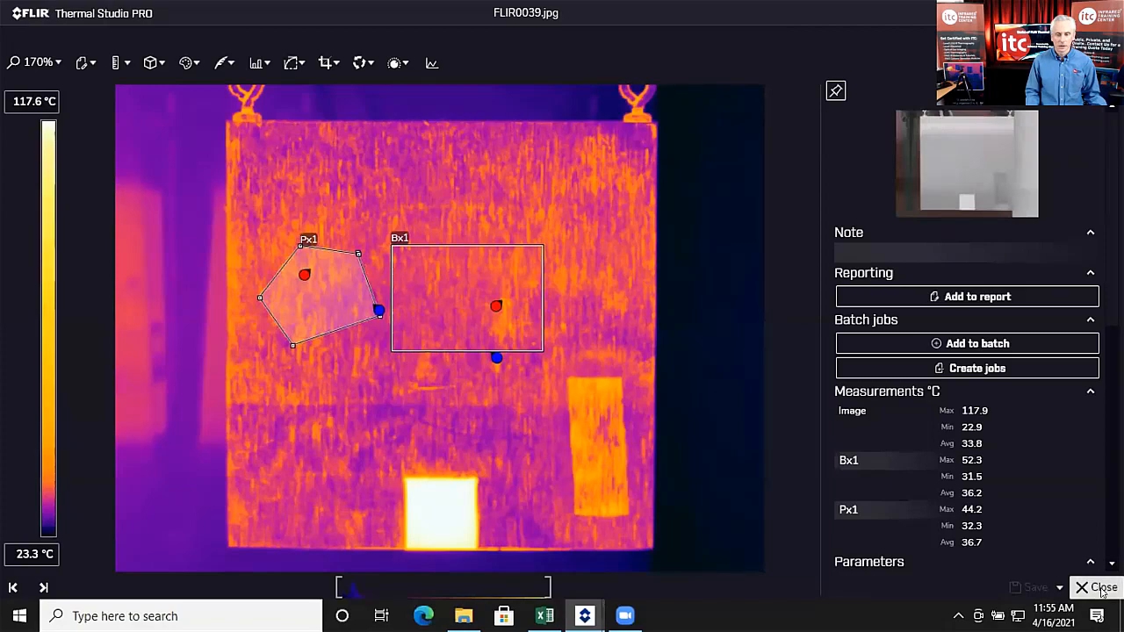
pyautogui.click(1100, 589)
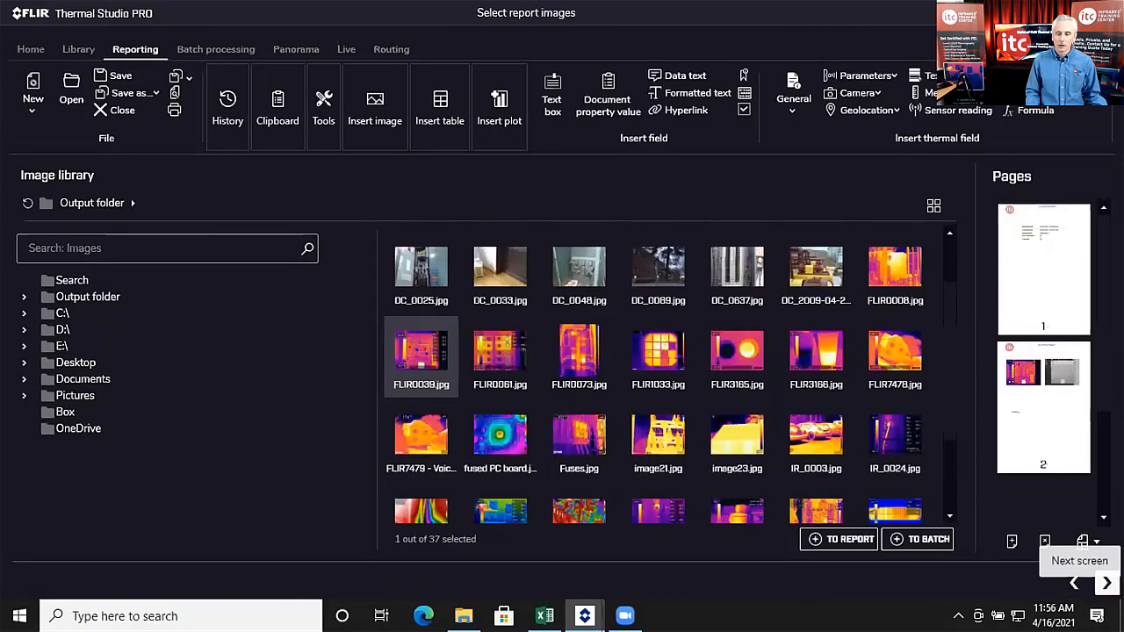
# Step: Look over page 2 of Report 3, then close it without saving to reach the template list
pyautogui.click(1107, 583)
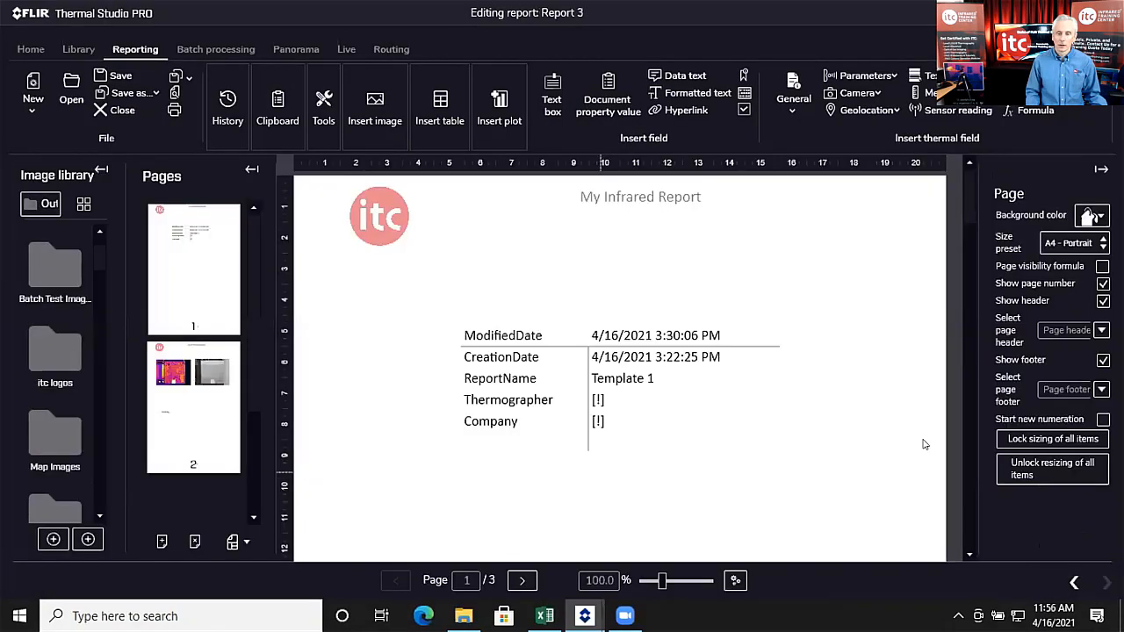
pyautogui.click(203, 387)
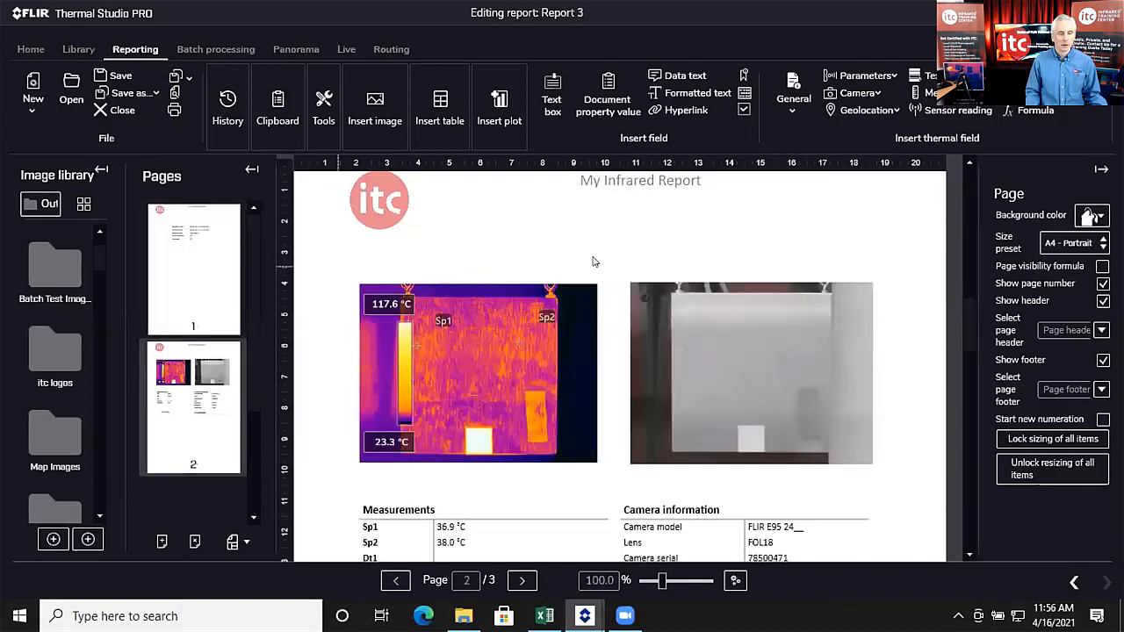
pyautogui.scroll(-3, 631, 334)
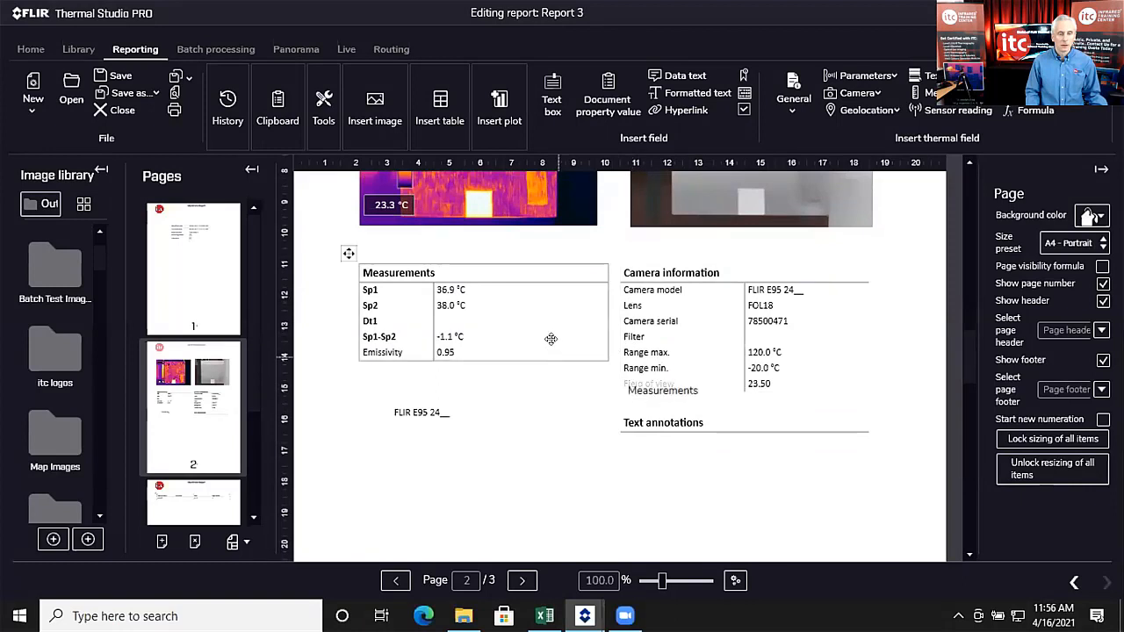
pyautogui.scroll(1, 551, 338)
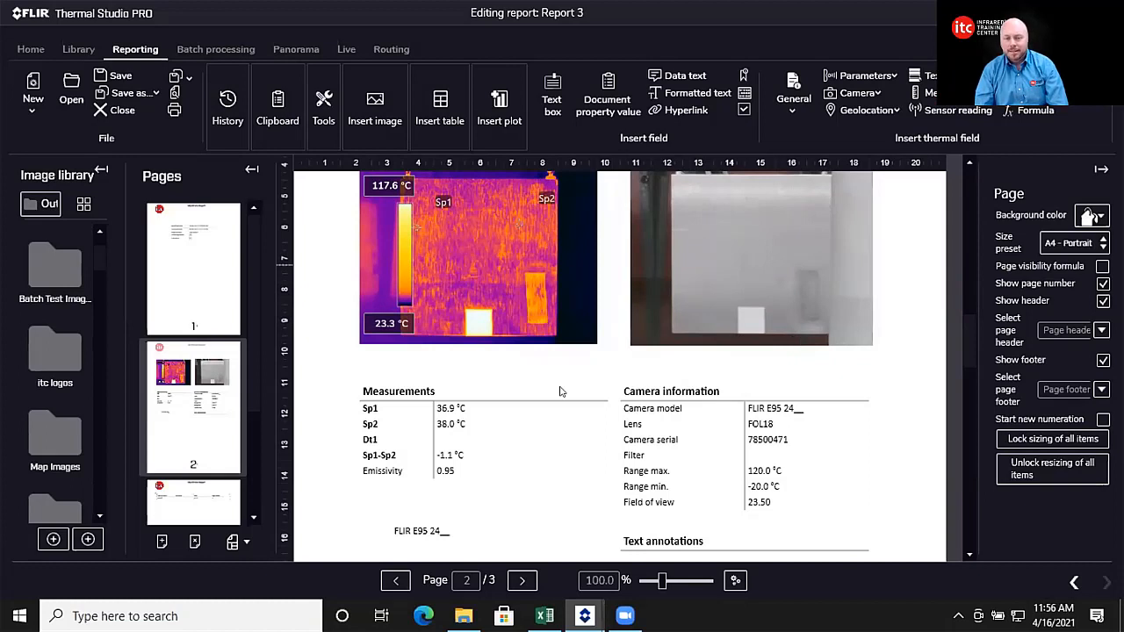
pyautogui.click(130, 112)
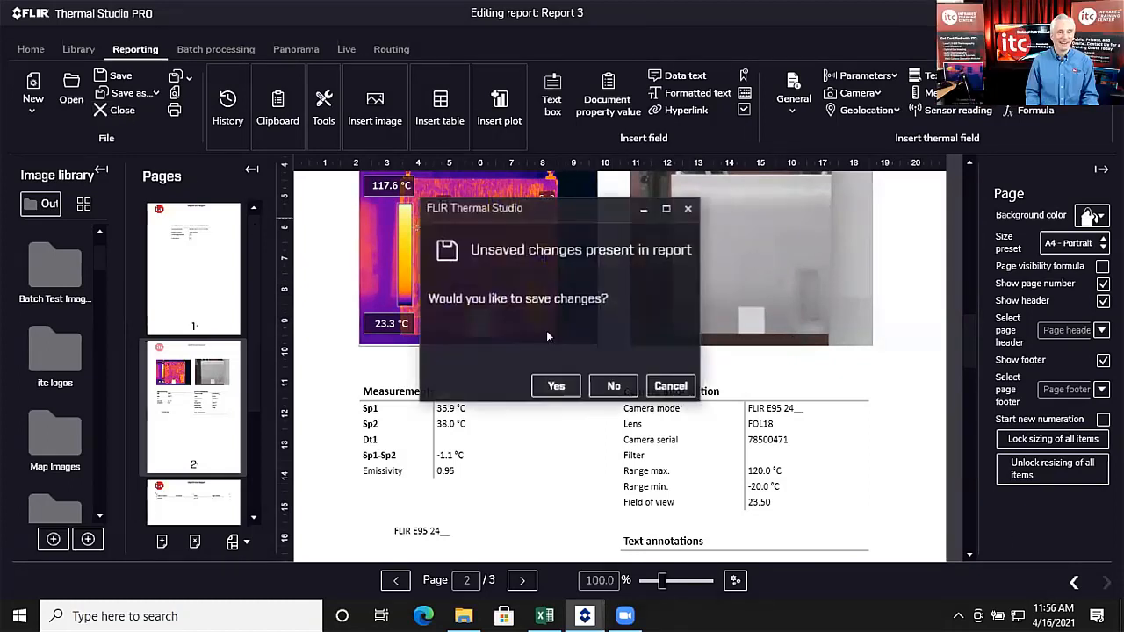
pyautogui.click(612, 385)
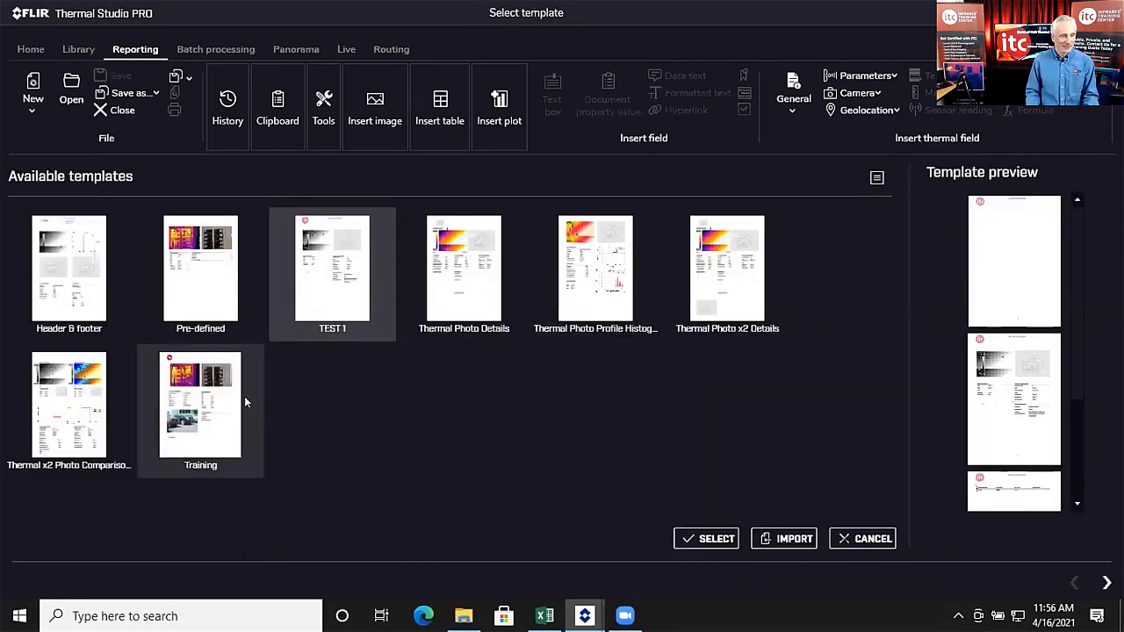
# Step: Edit the Training template, check its second page and thermal image, then save and close it
pyautogui.click(211, 404)
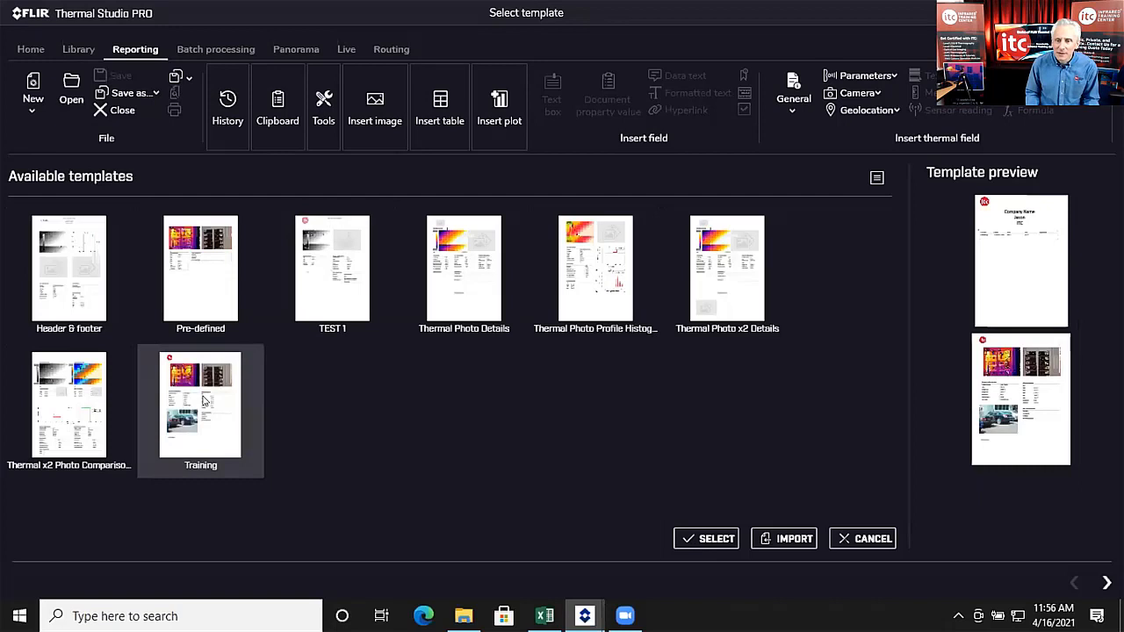
pyautogui.rightClick(203, 401)
pyautogui.click(242, 437)
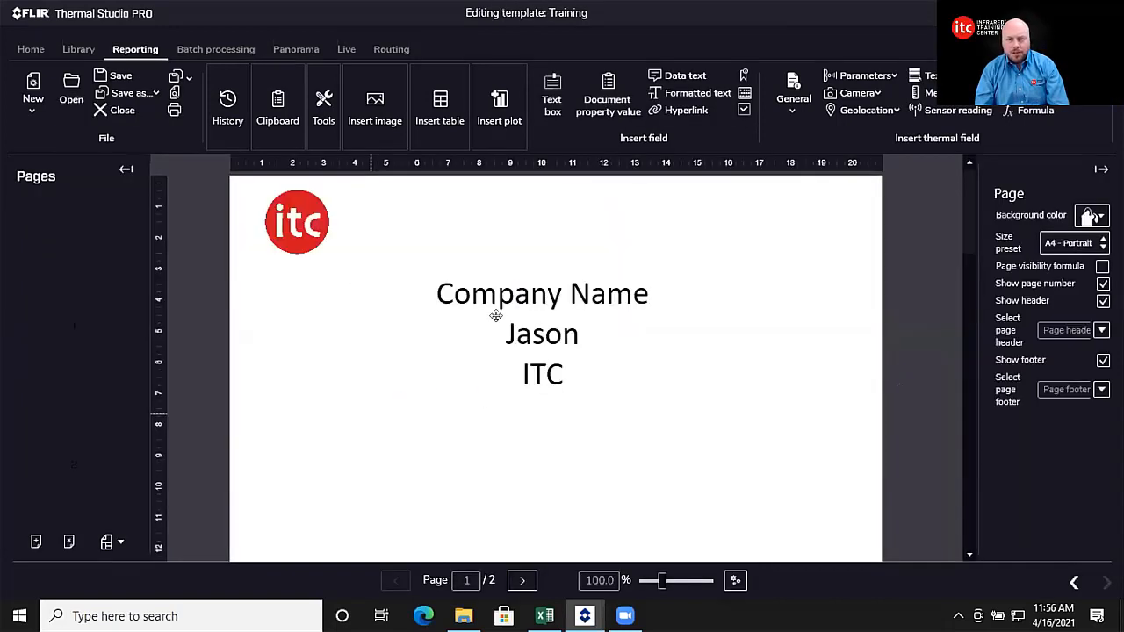
pyautogui.click(124, 391)
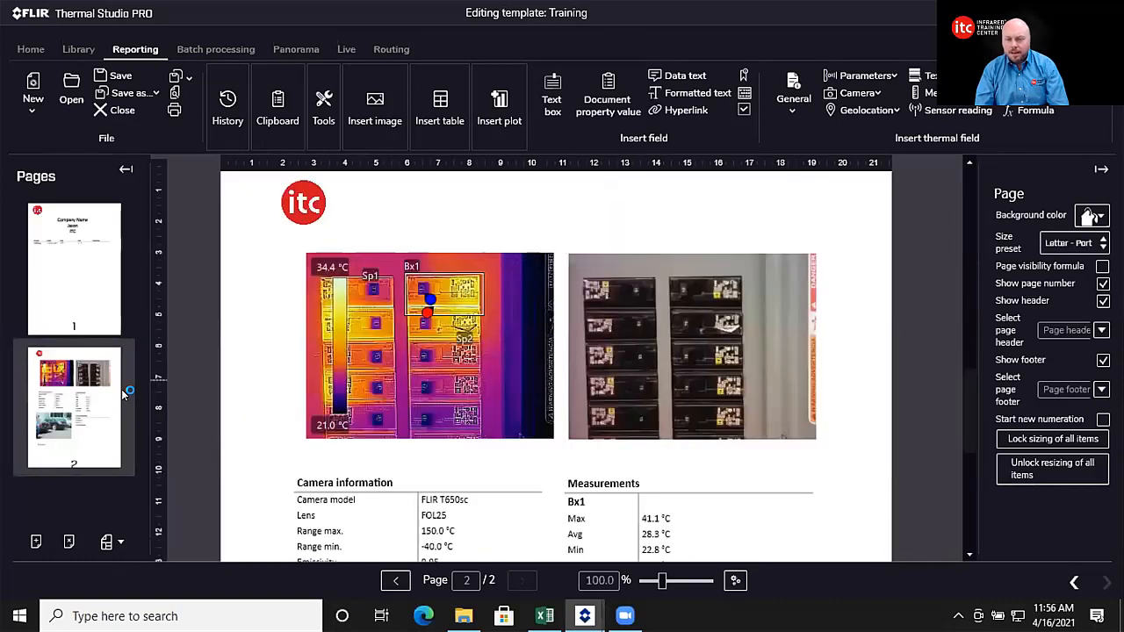
pyautogui.click(403, 287)
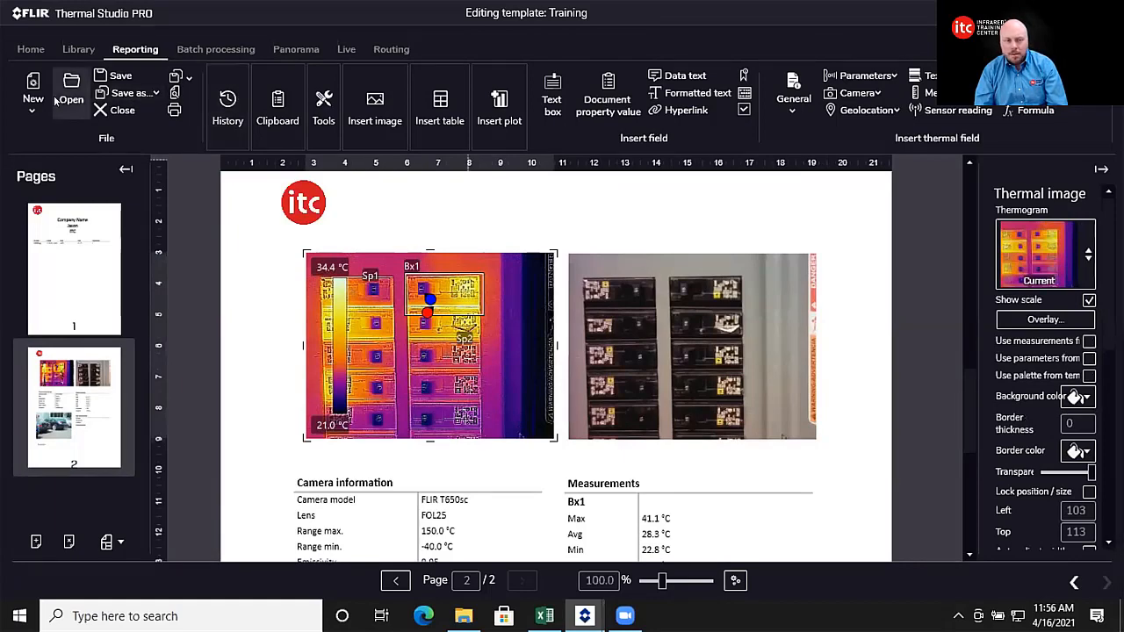
pyautogui.click(120, 78)
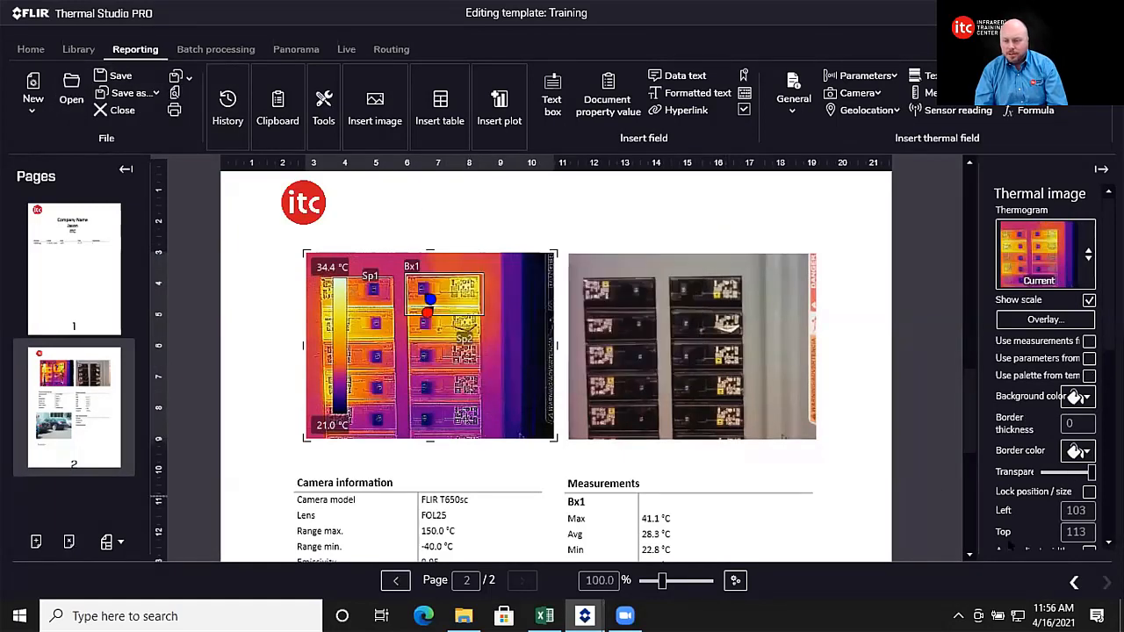
pyautogui.click(122, 110)
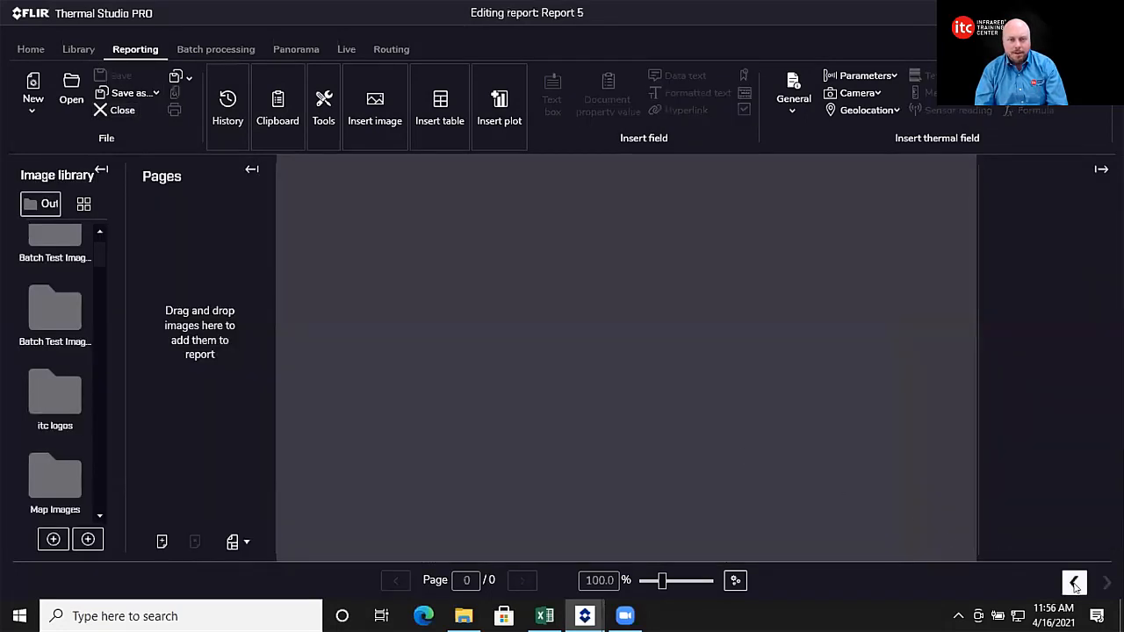
# Step: Generate Report 5 from the Training template using the FLIR0039 image
pyautogui.click(1075, 584)
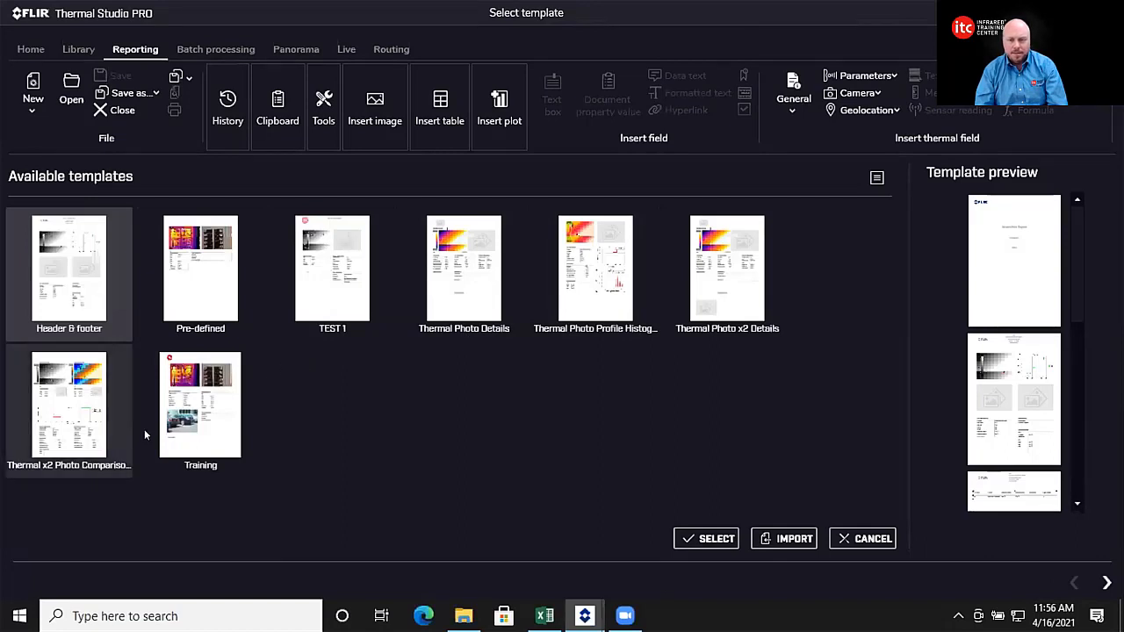
pyautogui.doubleClick(201, 413)
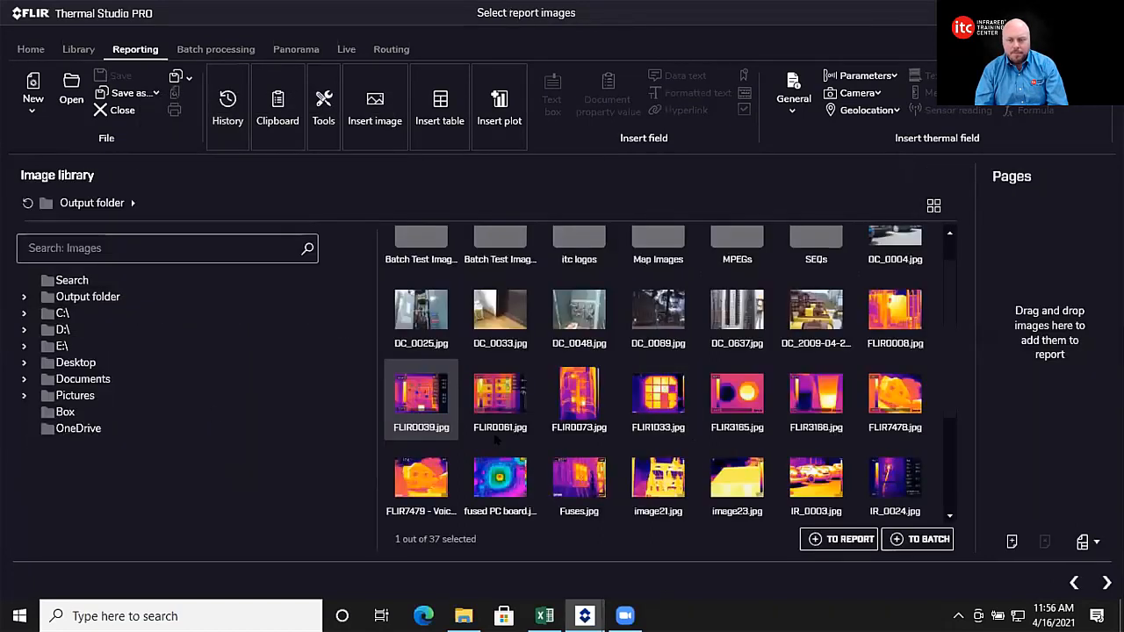
pyautogui.moveTo(422, 394); pyautogui.dragTo(1035, 277)
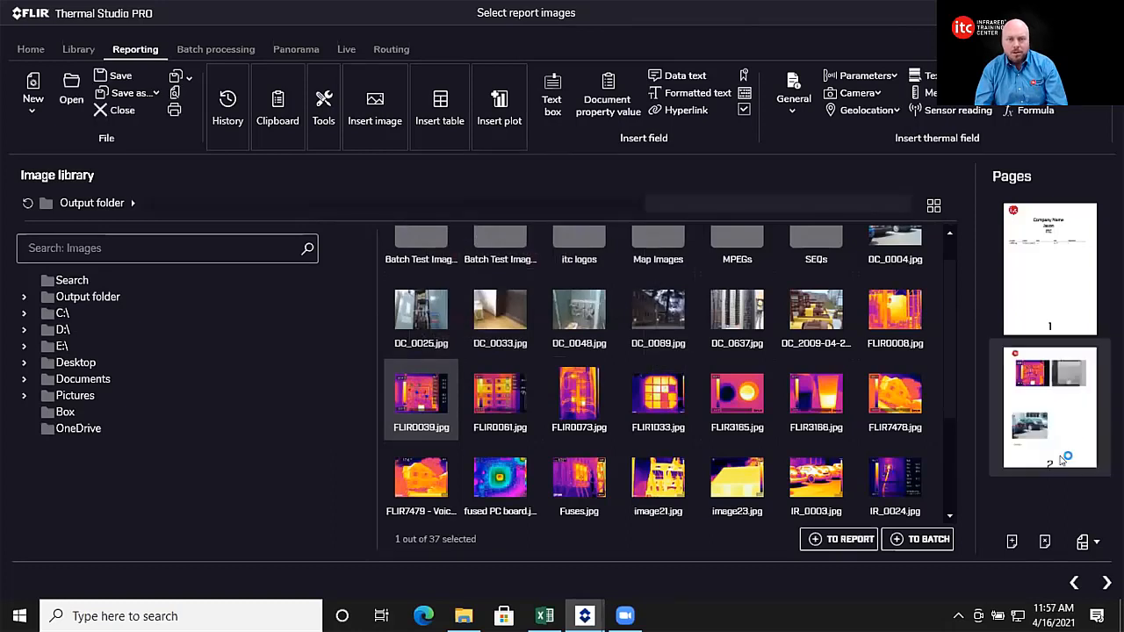
pyautogui.click(1106, 583)
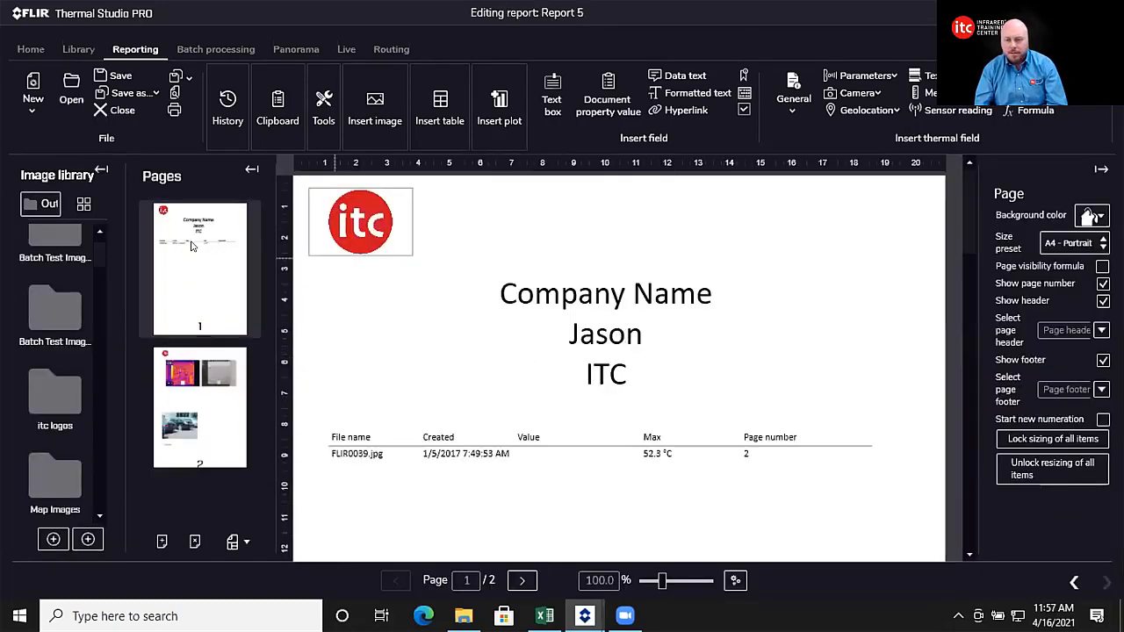
# Step: Move the Text annotations box lower on page 2 of Report 5
pyautogui.click(200, 380)
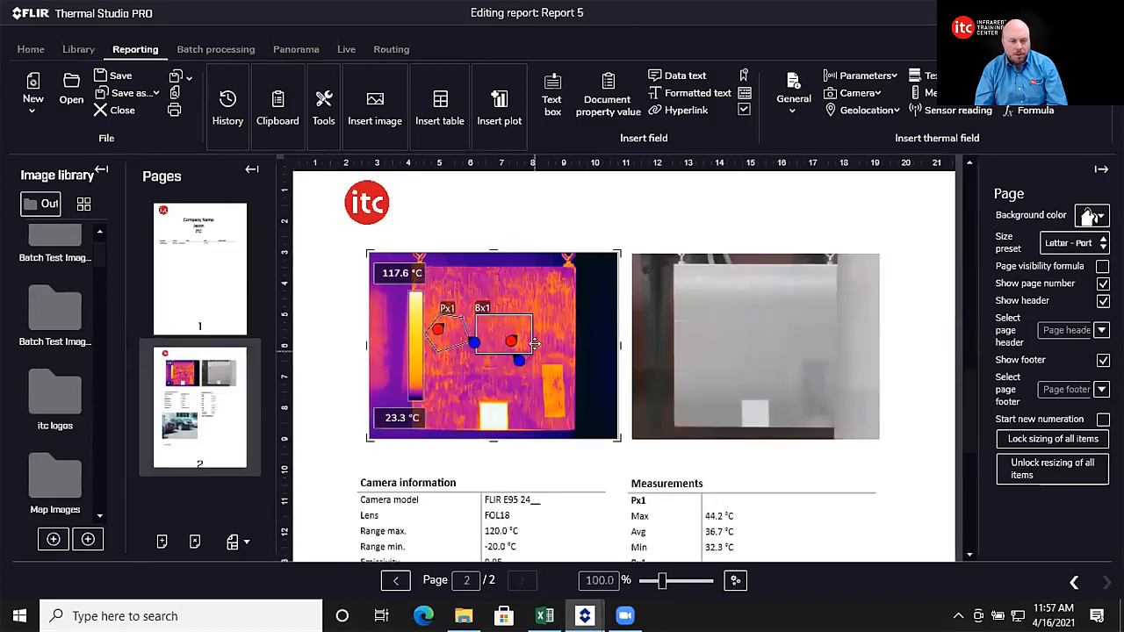
pyautogui.scroll(-5, 534, 344)
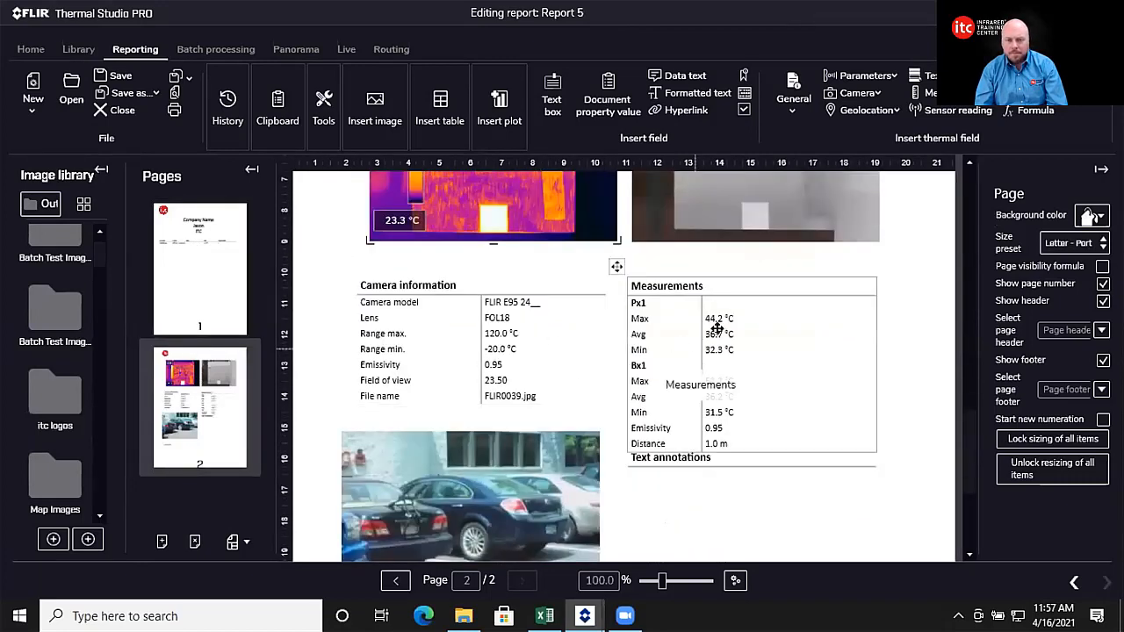
pyautogui.moveTo(719, 467); pyautogui.dragTo(708, 506)
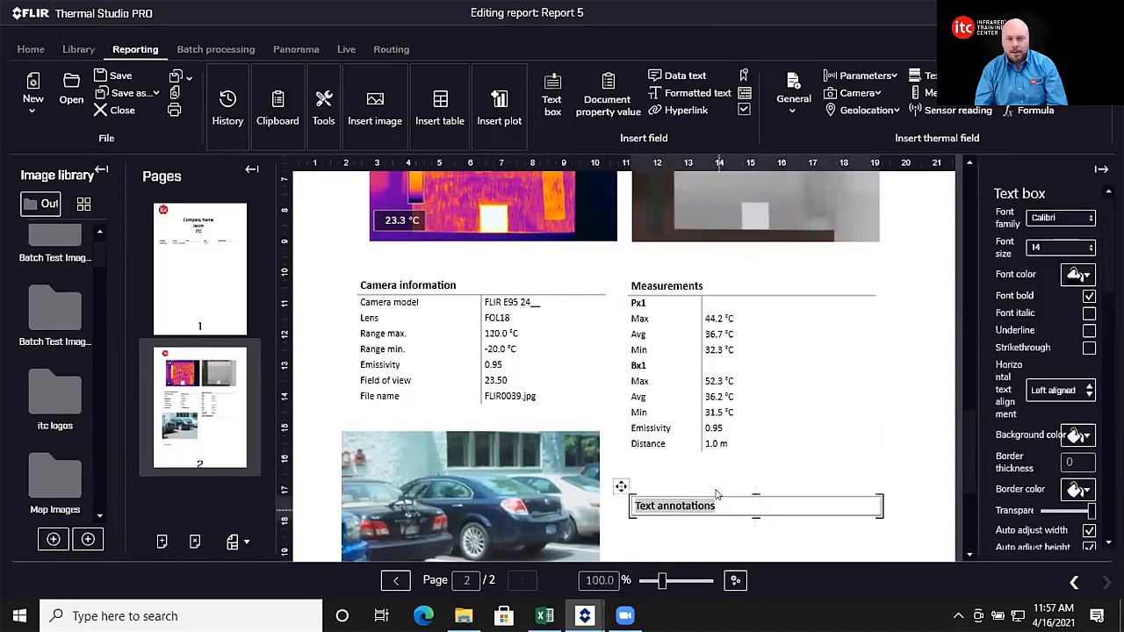
pyautogui.moveTo(569, 593)
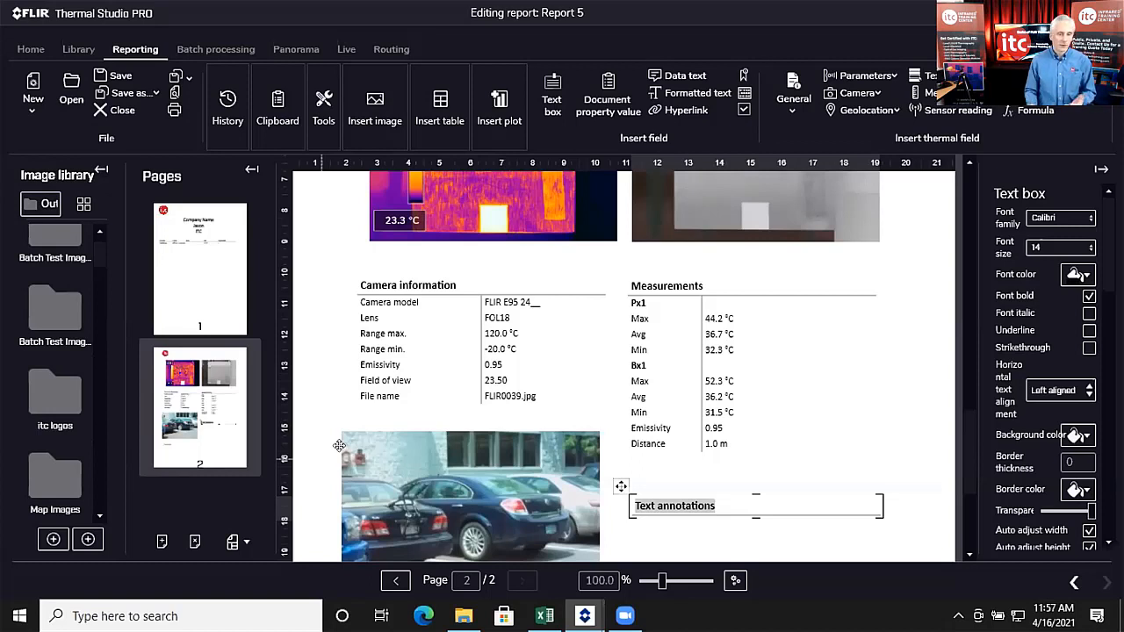
pyautogui.scroll(3, 652, 448)
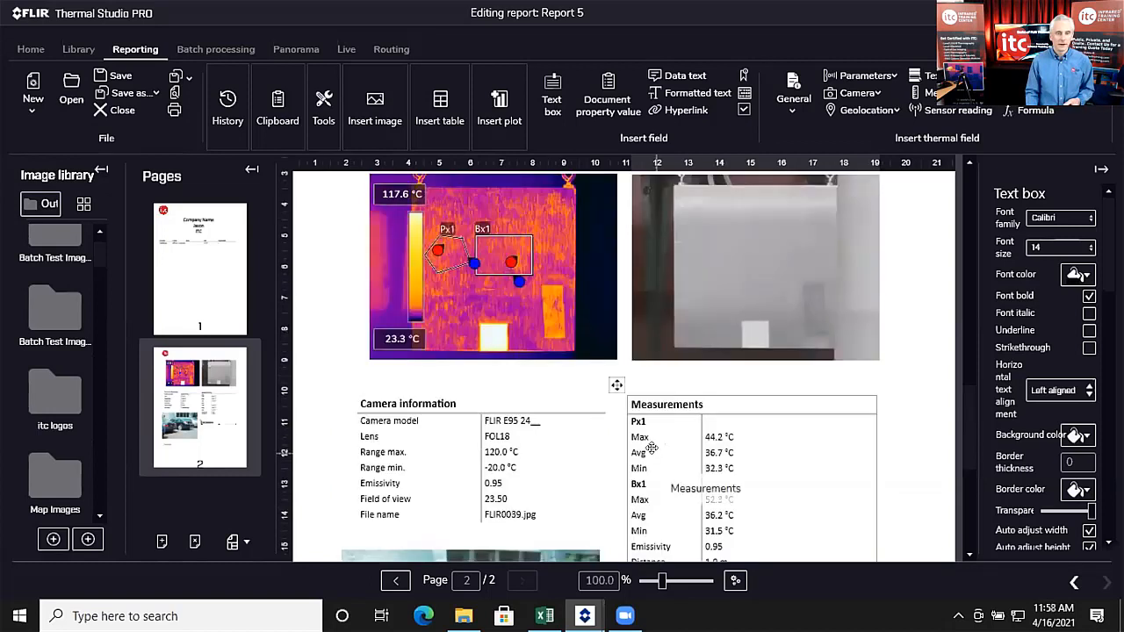
pyautogui.scroll(-1, 655, 404)
pyautogui.scroll(-1, 799, 406)
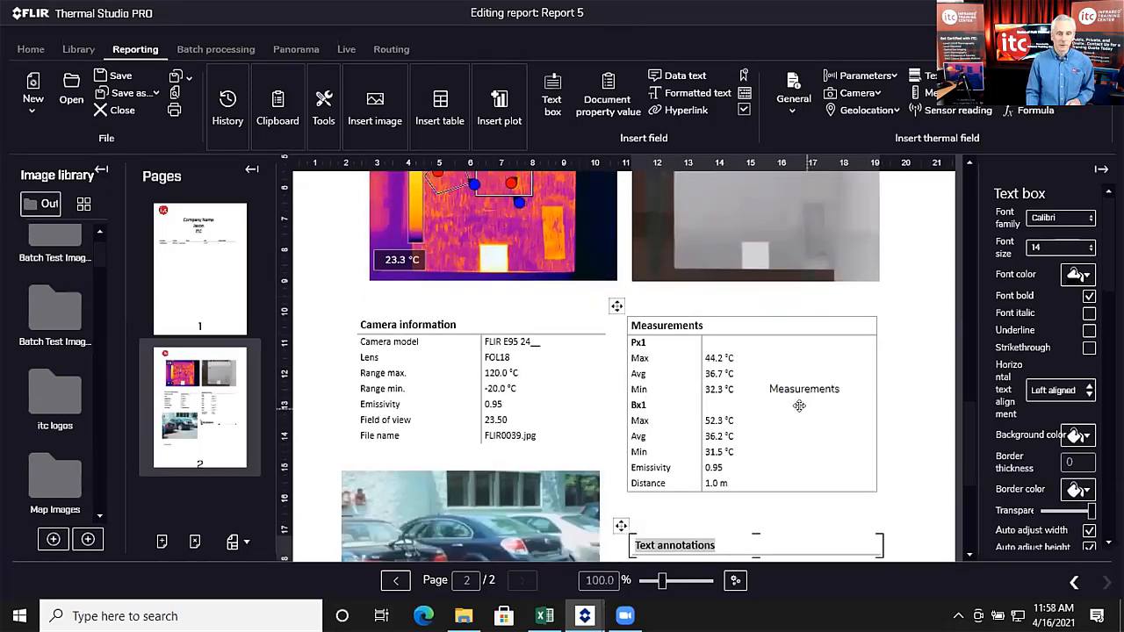
pyautogui.scroll(-1, 800, 406)
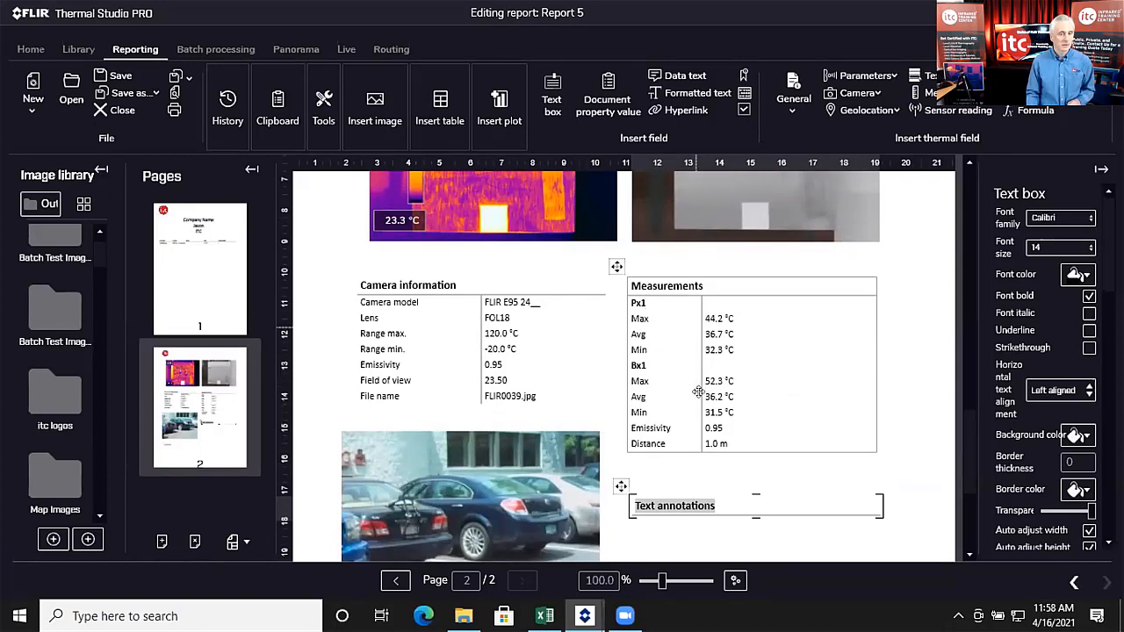
pyautogui.scroll(-6, 697, 392)
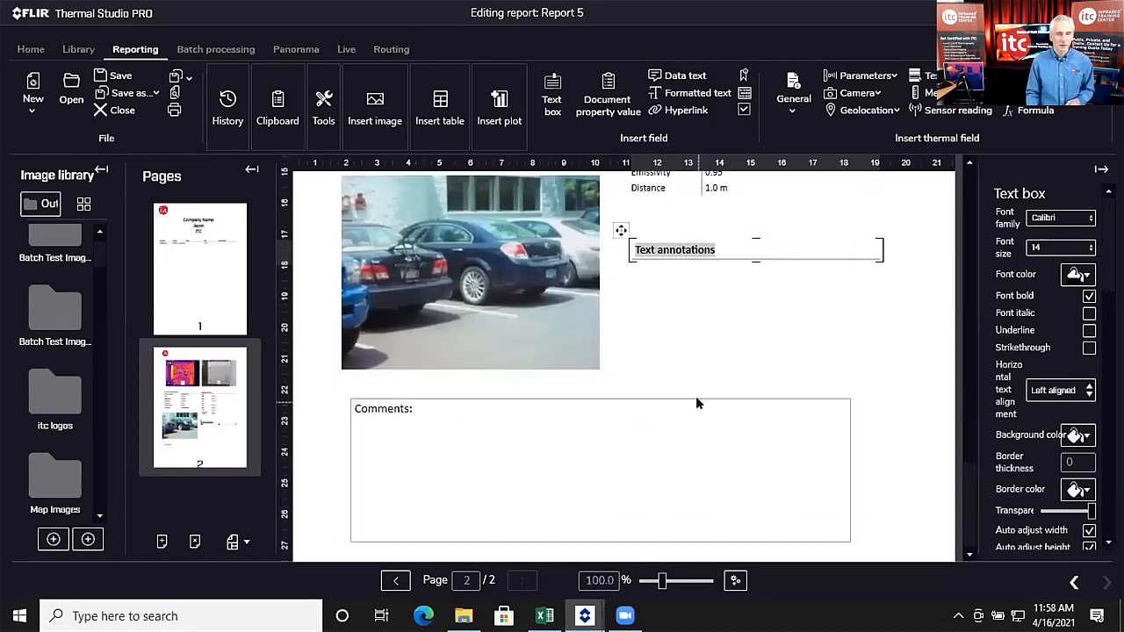
pyautogui.scroll(10, 698, 403)
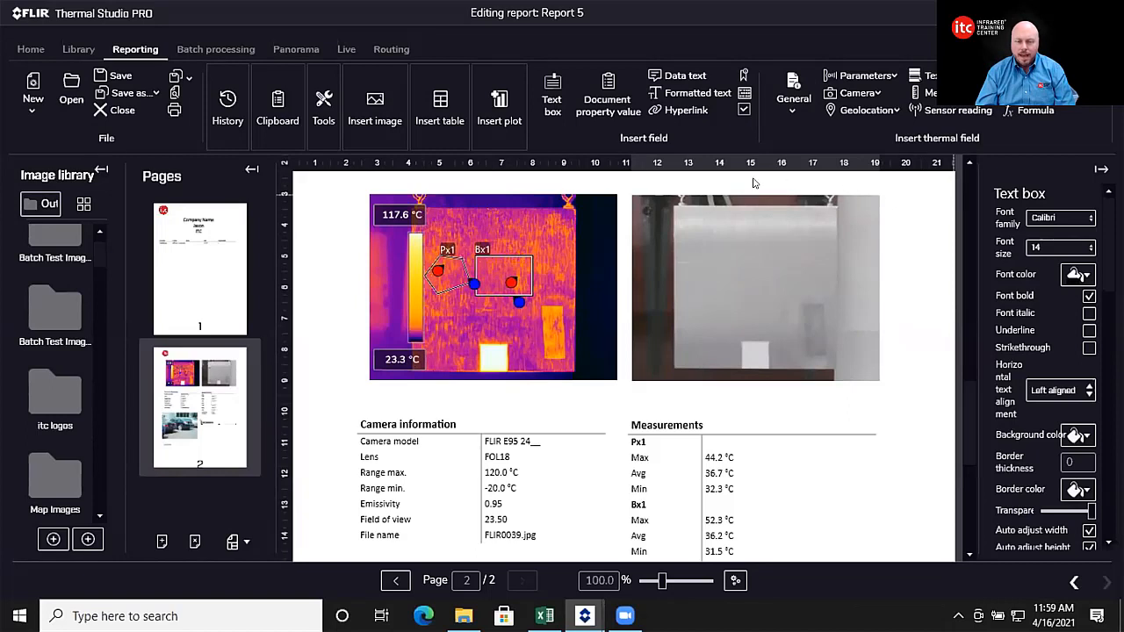
pyautogui.click(323, 109)
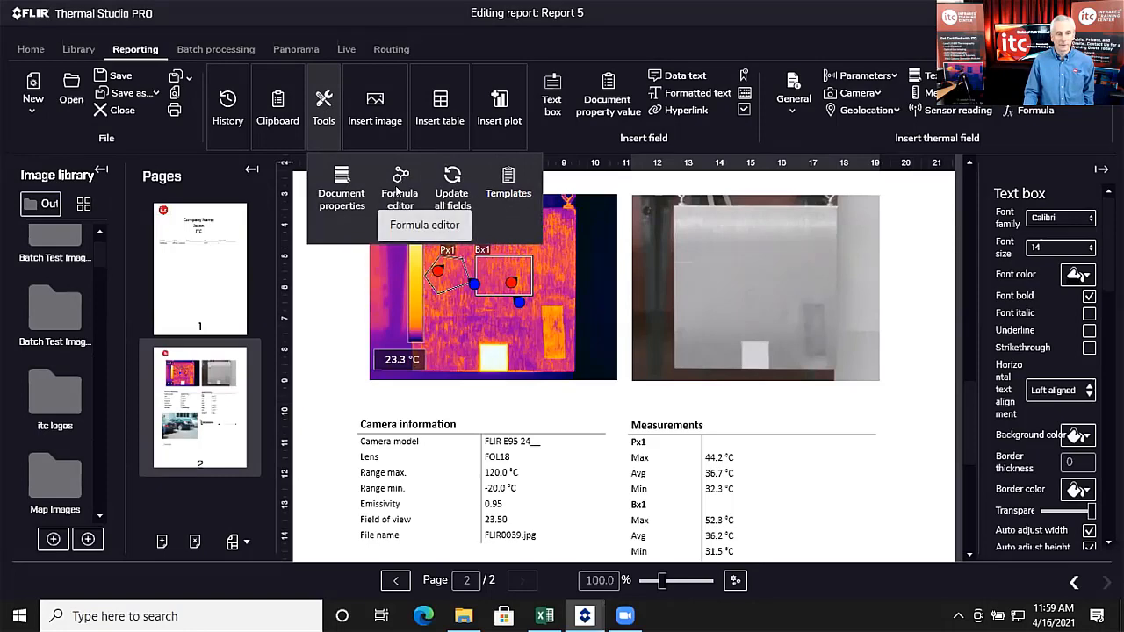
pyautogui.click(397, 191)
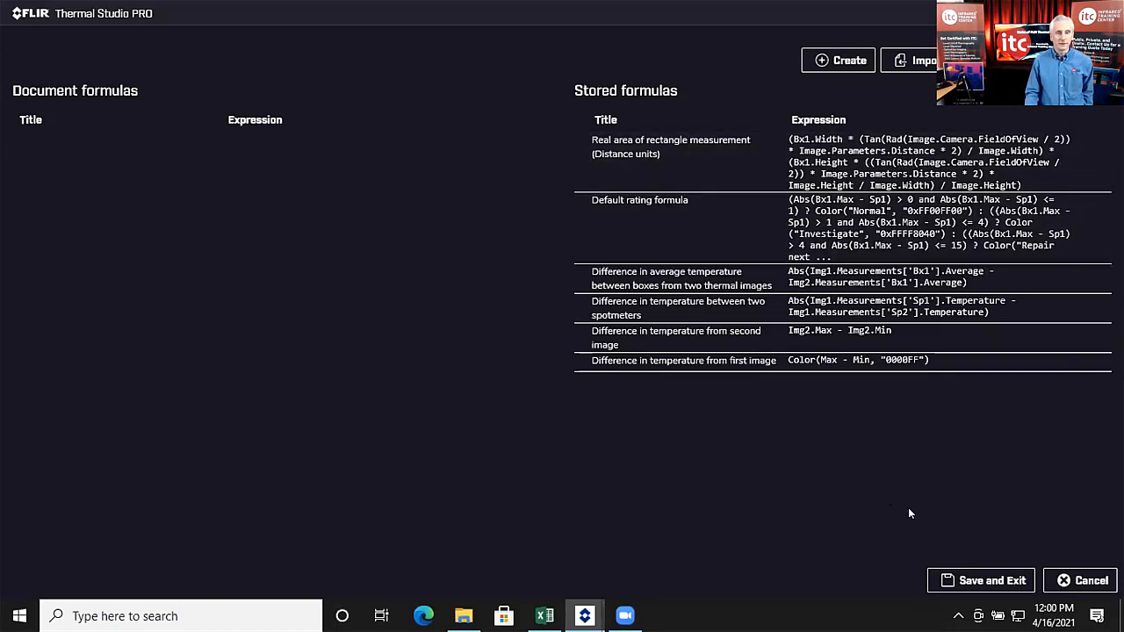
pyautogui.click(1086, 581)
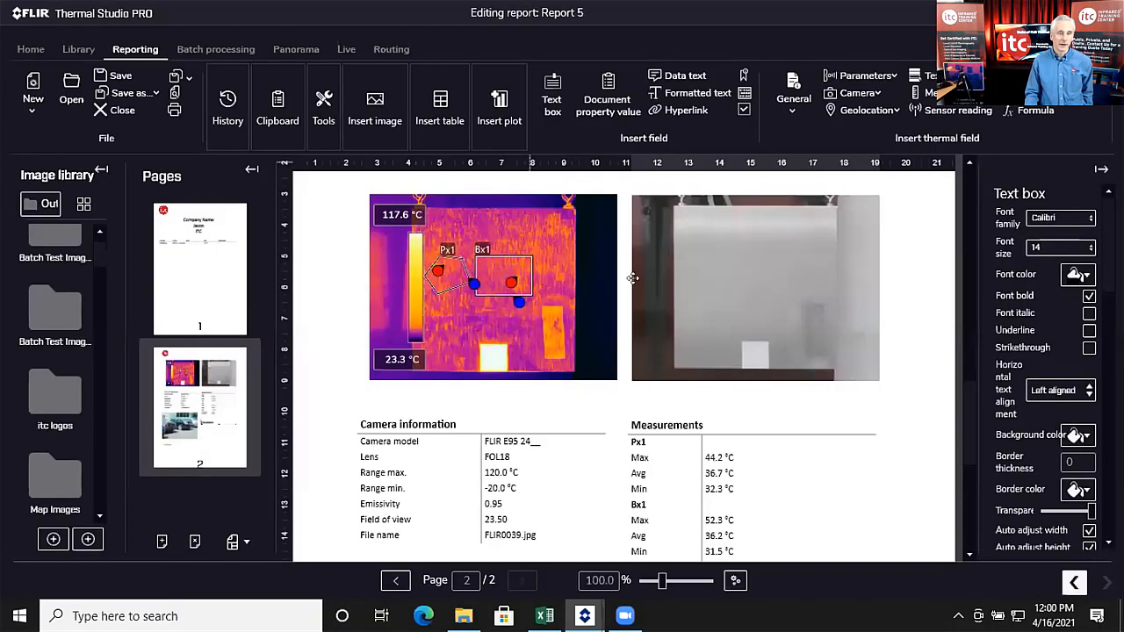
pyautogui.click(313, 105)
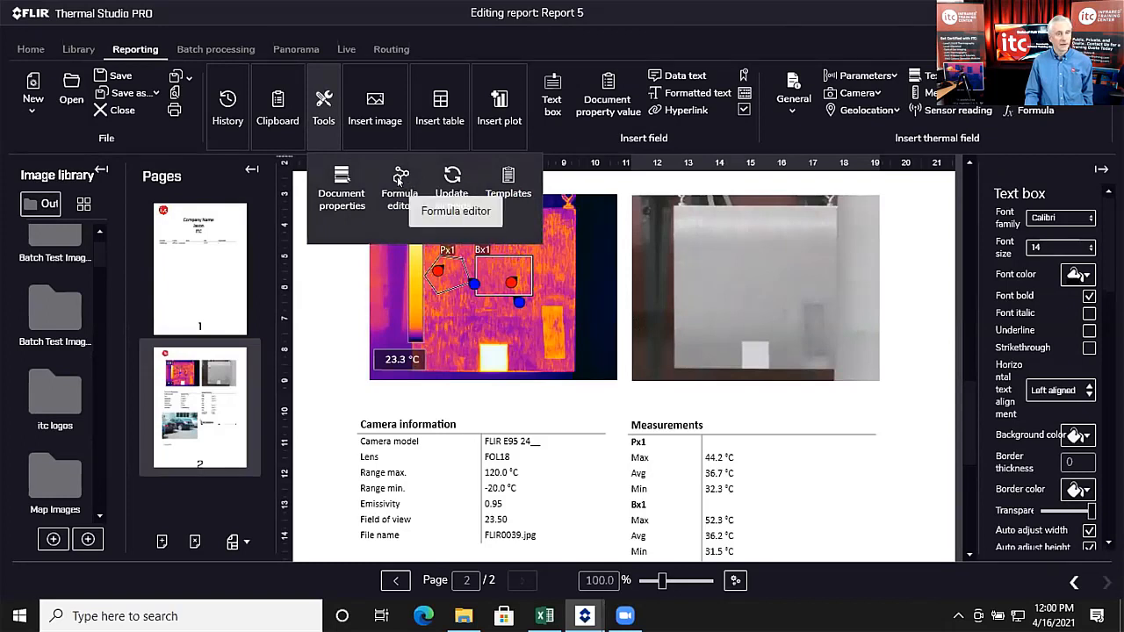
pyautogui.click(175, 21)
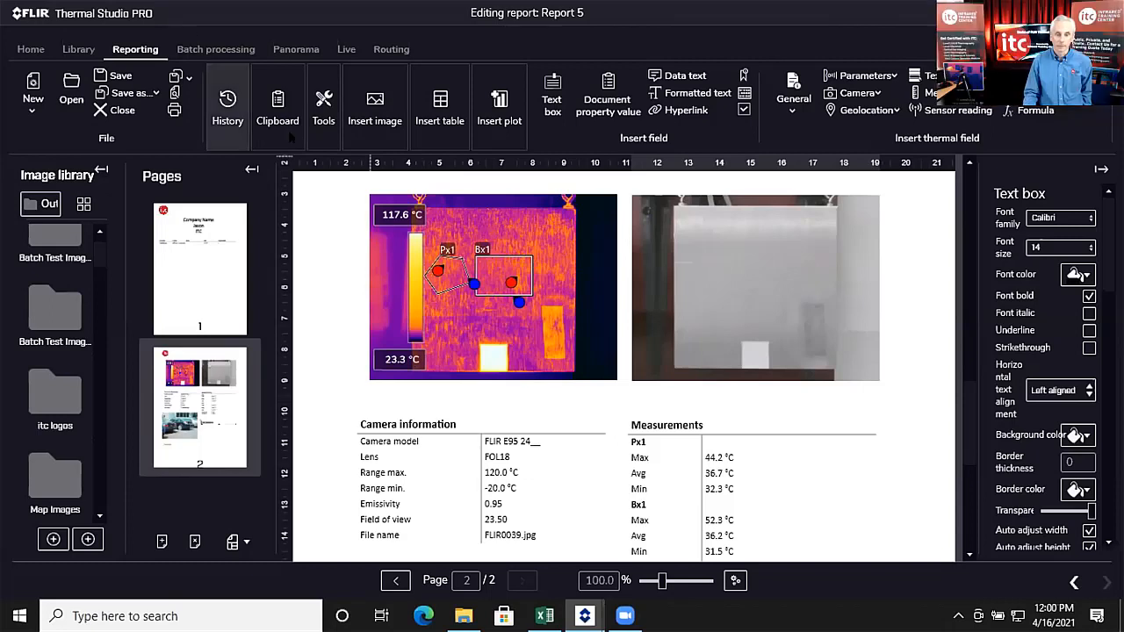
# Step: Close Report 5, discarding its unsaved changes
pyautogui.scroll(2, 758, 351)
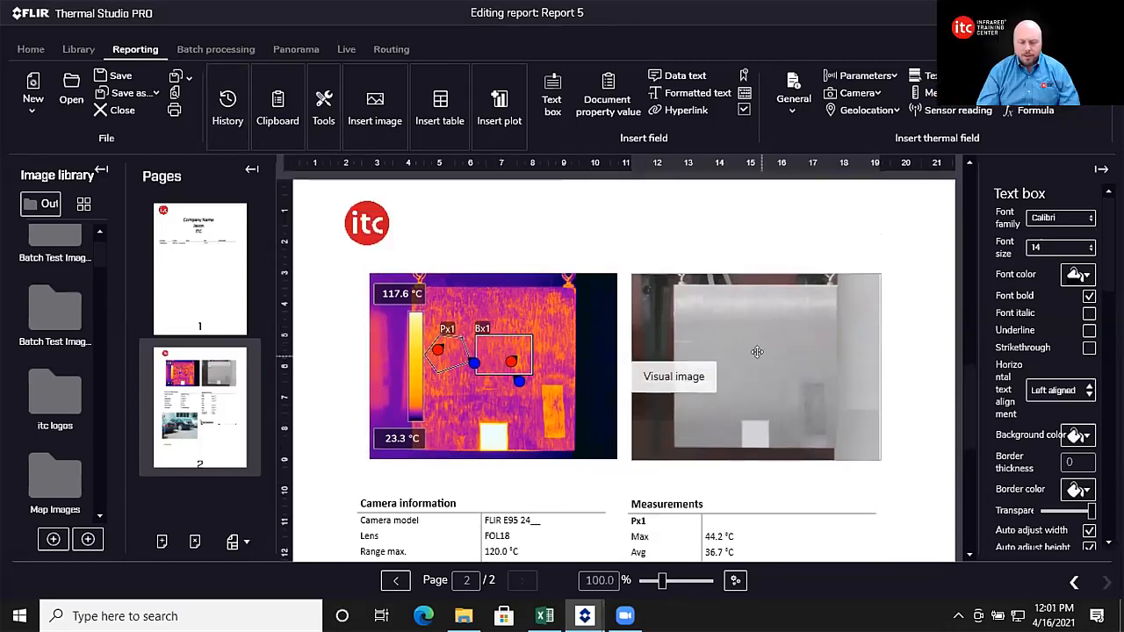
pyautogui.scroll(4, 729, 357)
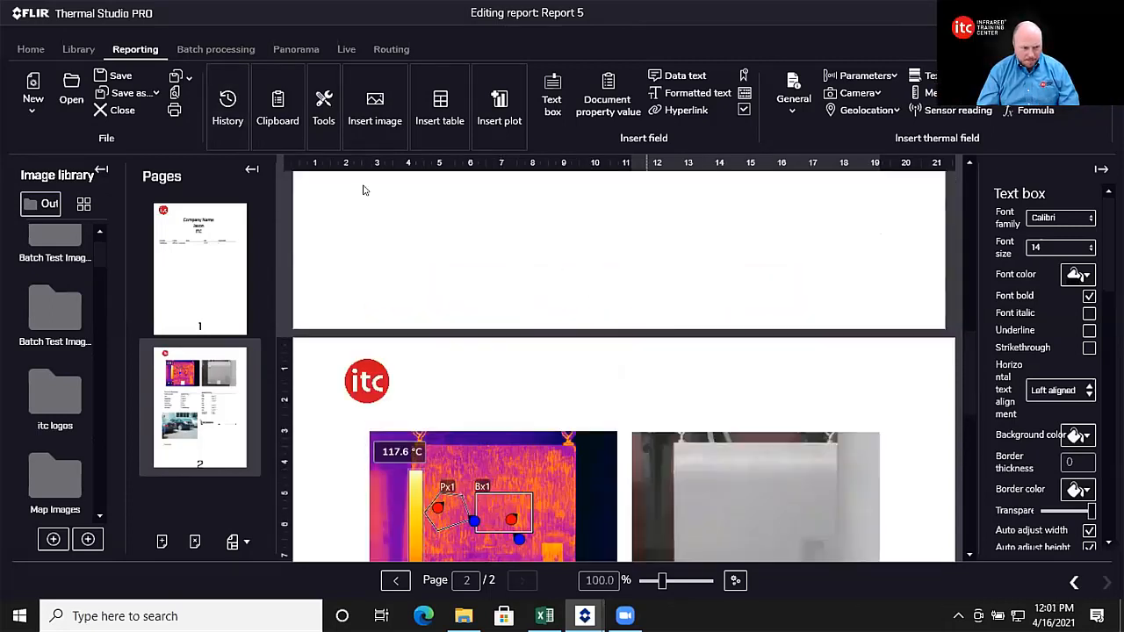
pyautogui.click(110, 110)
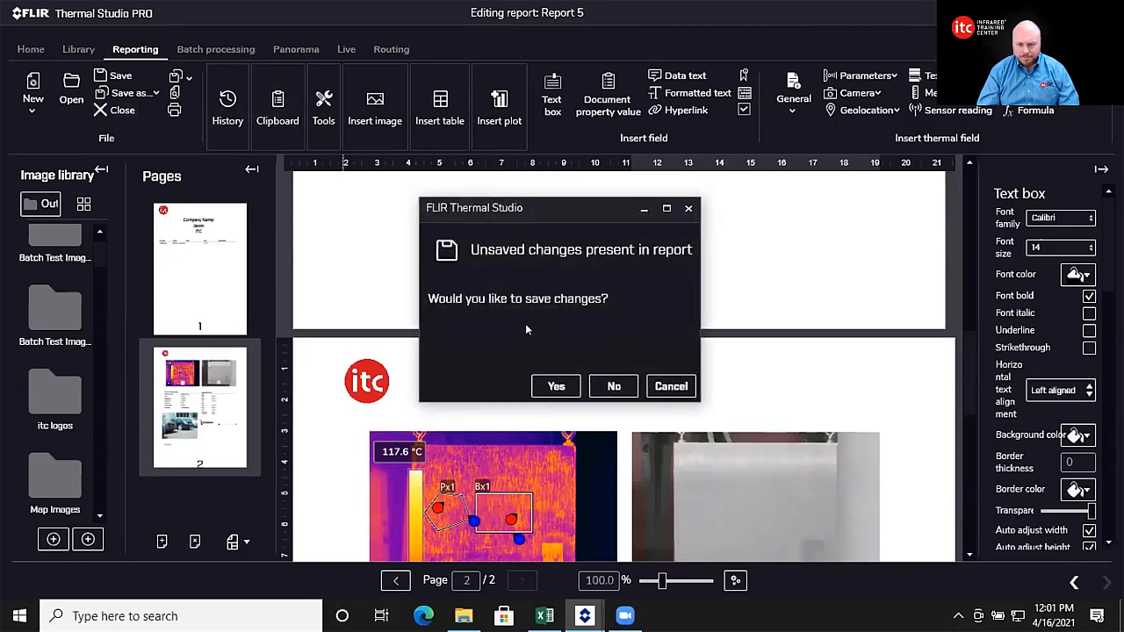
pyautogui.click(614, 387)
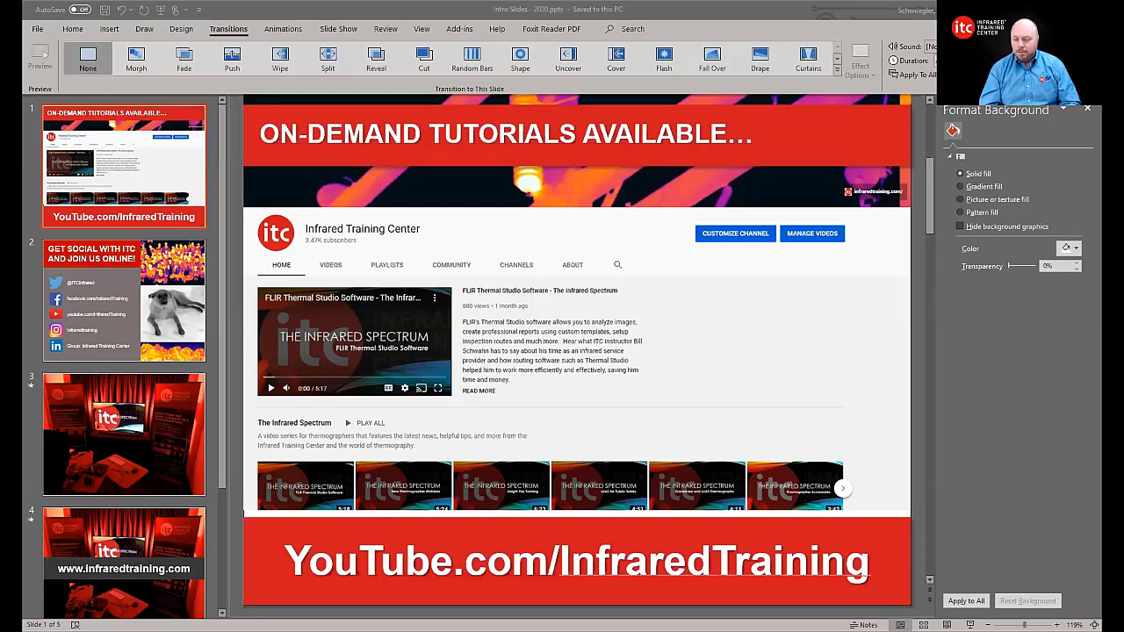
# Step: Start the Intro Slides show and advance to slide 2, Get Social with ITC
pyautogui.press('F5')
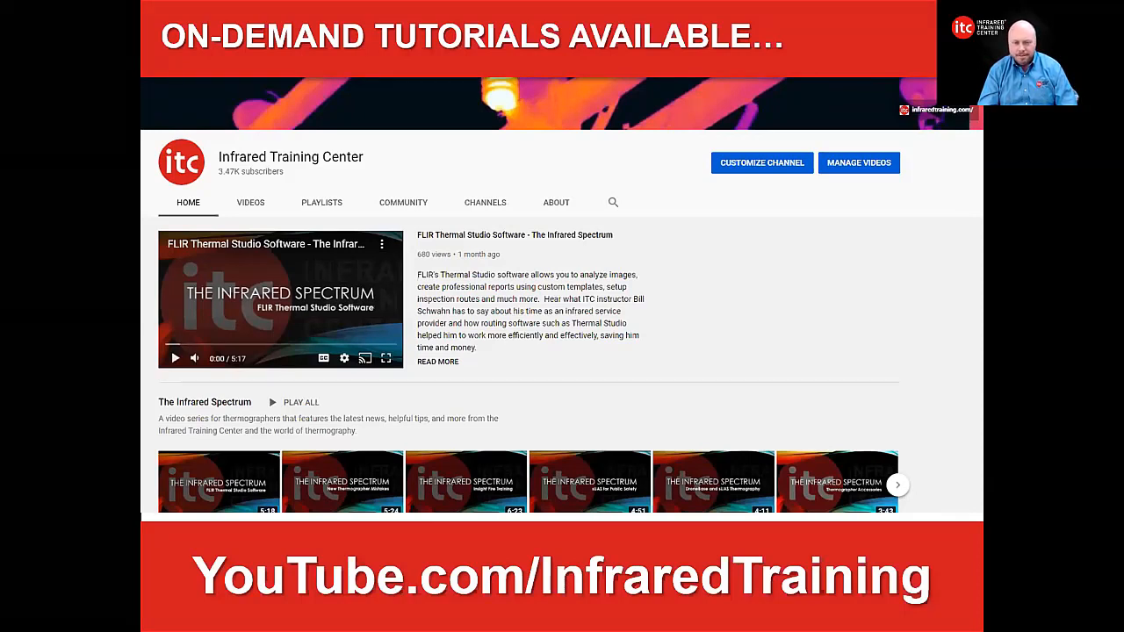
pyautogui.press('Right')
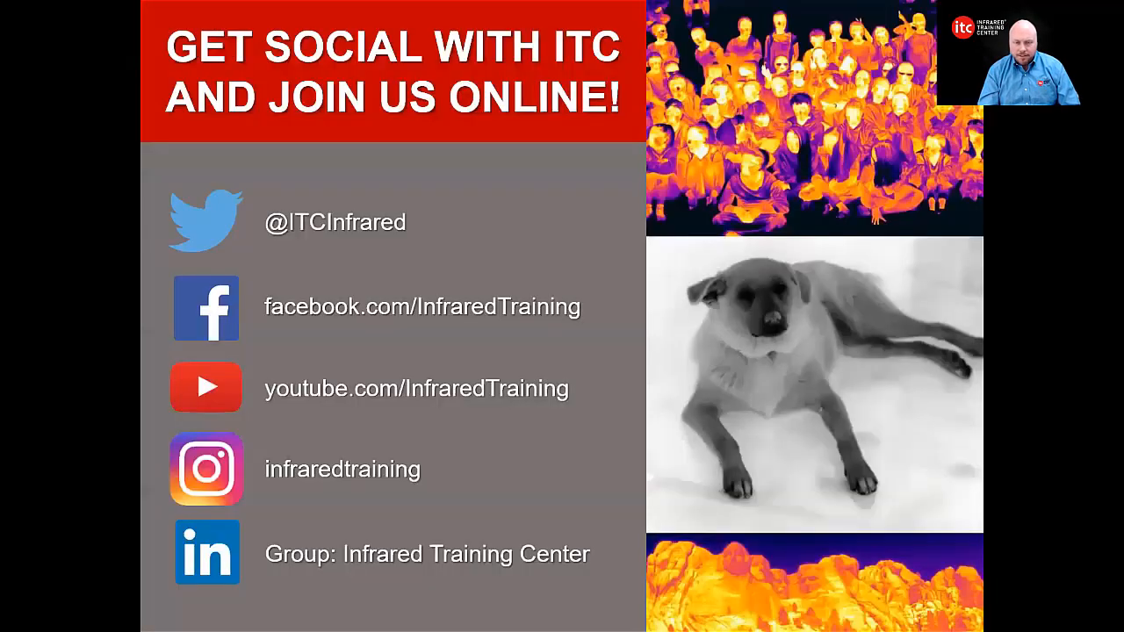